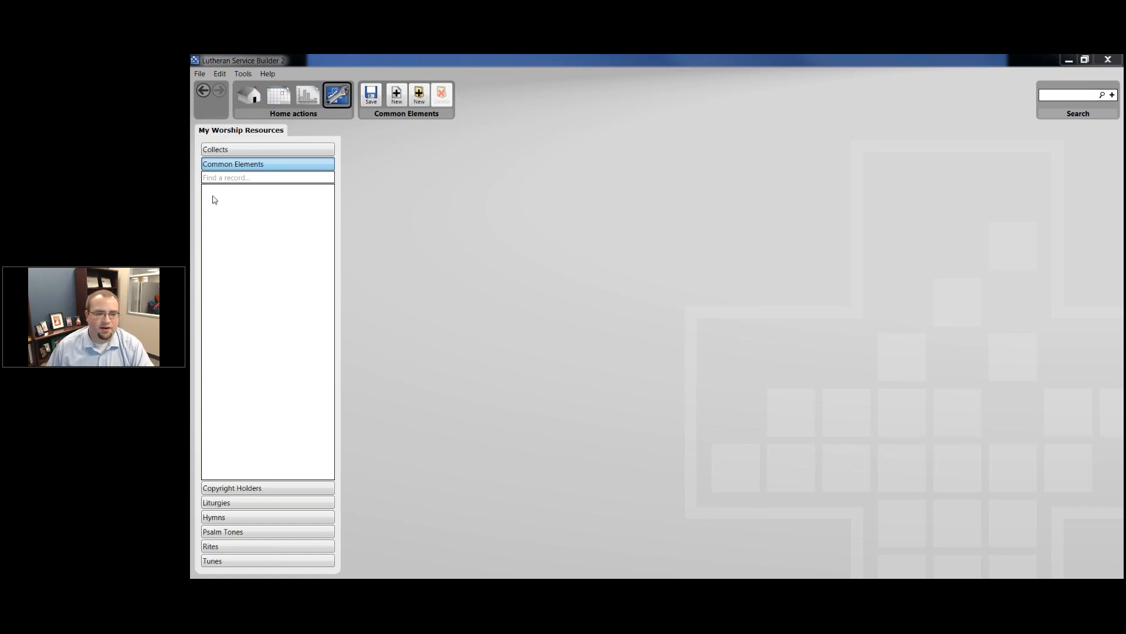
# - Create a new collect under Collects and enter "Collect of the Day" as a bold heading in its text
pyautogui.click(253, 150)
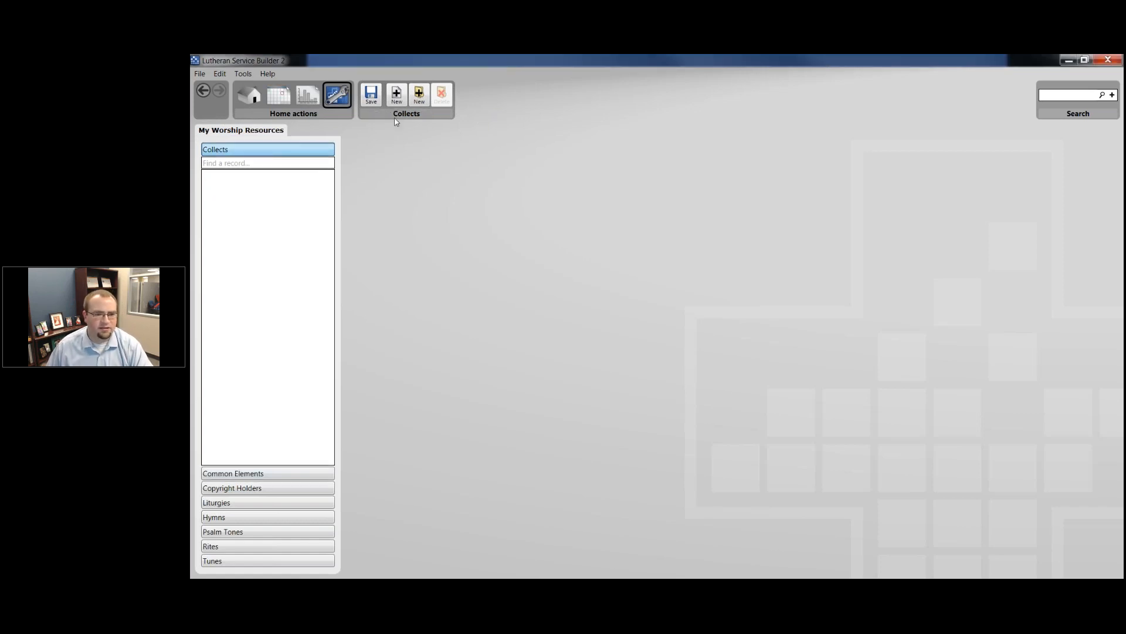
pyautogui.click(396, 97)
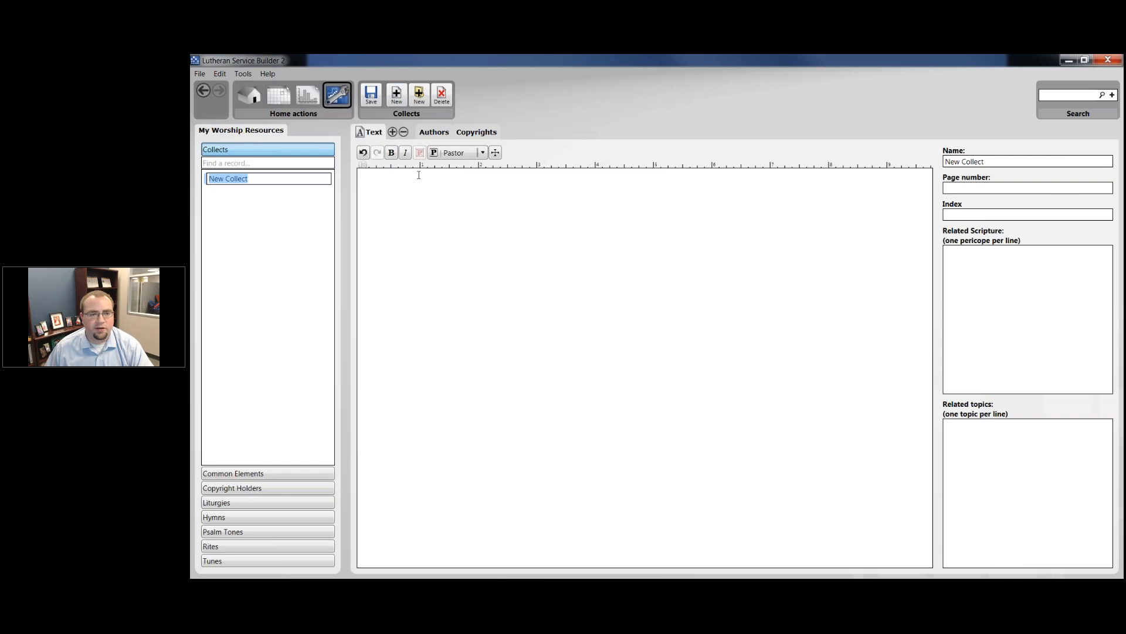
pyautogui.click(419, 176)
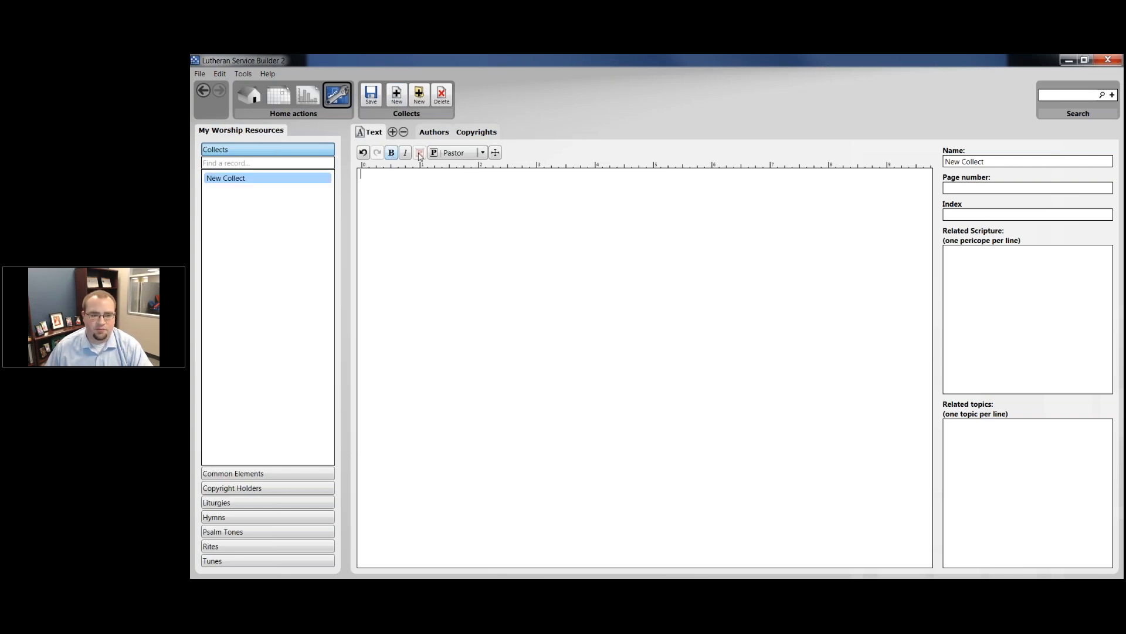
pyautogui.write('Collect of the Day')
pyautogui.hotkey('shift', 'Home')
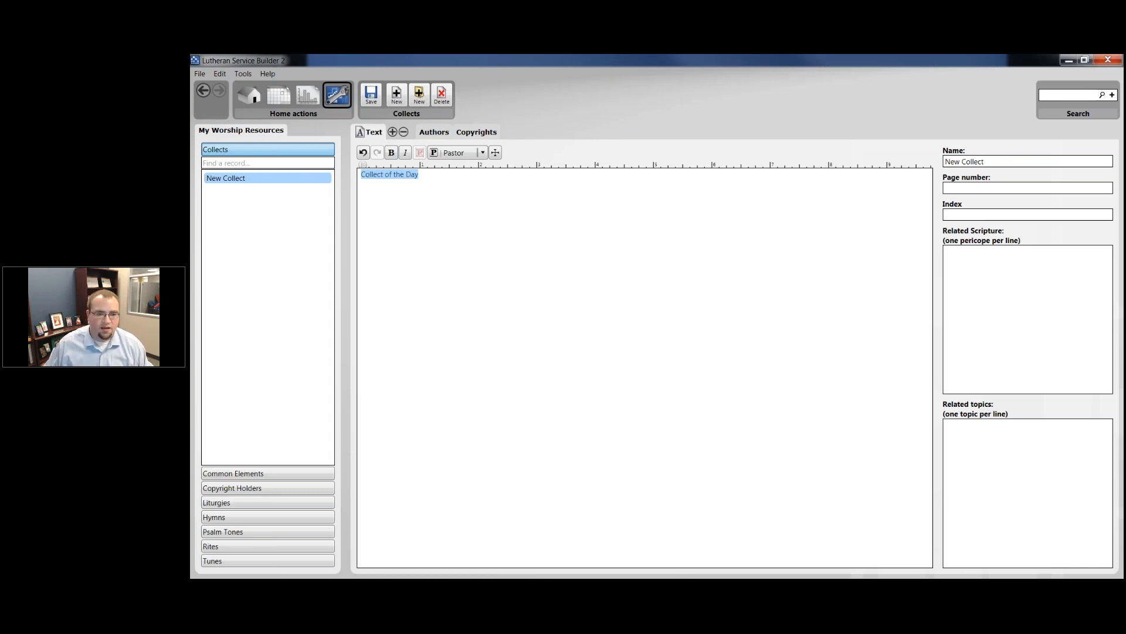
pyautogui.hotkey('ctrl', 'b')
pyautogui.click(383, 266)
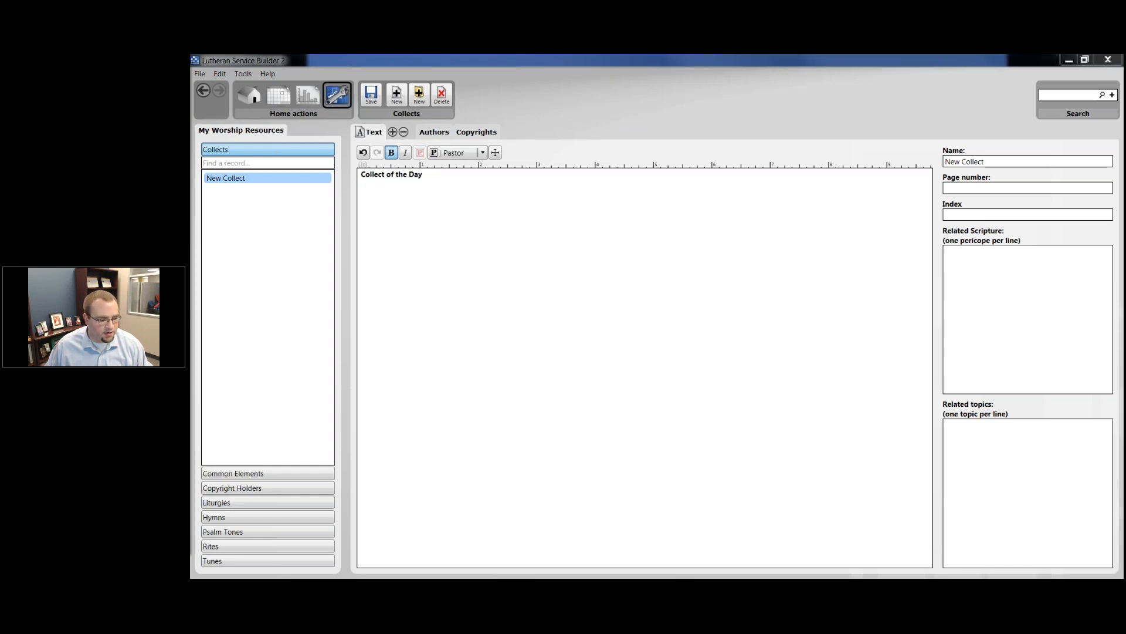
pyautogui.click(596, 115)
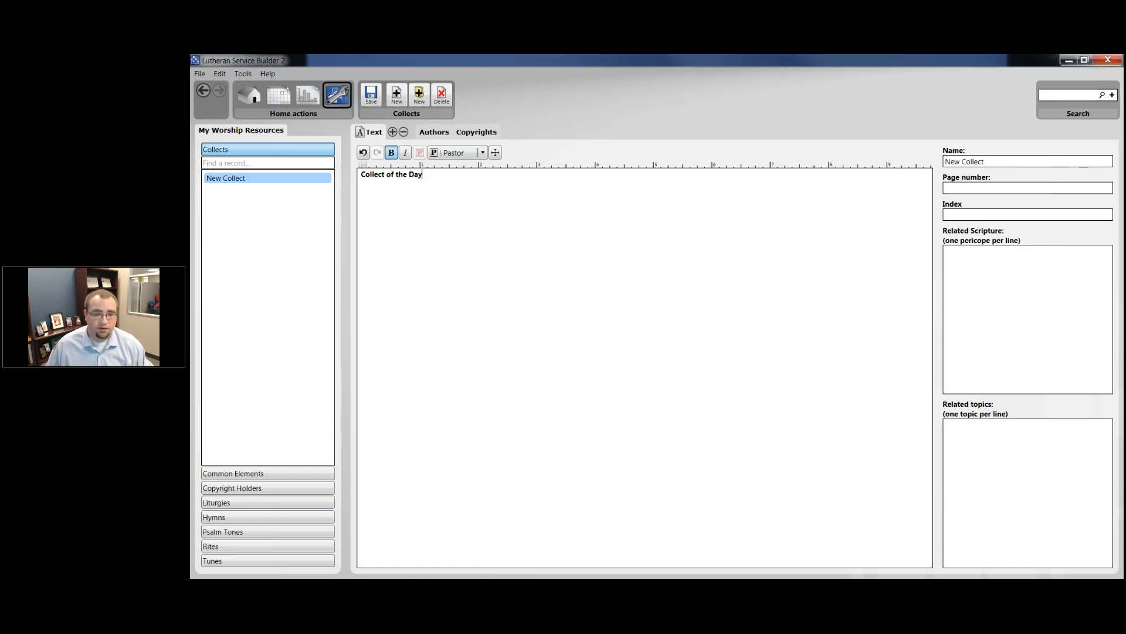
# - Add the prayer beginning "O God, the strength of all who put their trust in You" directly beneath the heading, without blank lines between
pyautogui.press('Return')
pyautogui.press('Return')
pyautogui.write('O God, the strength of all who put their trust in You, mercifully grant that by Your power we may be defended against all adversity; through Jesus Christ, Your Son, our Lord, who lives and reigns with You and the Holy Spirit, one God, now and forever.')
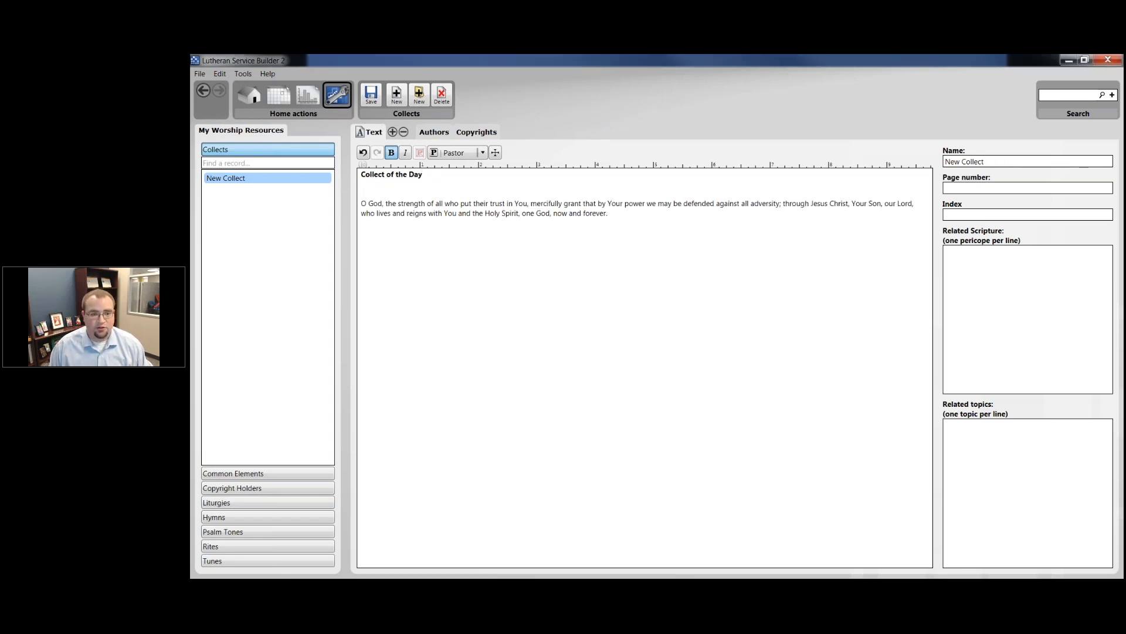
pyautogui.press('BackSpace')
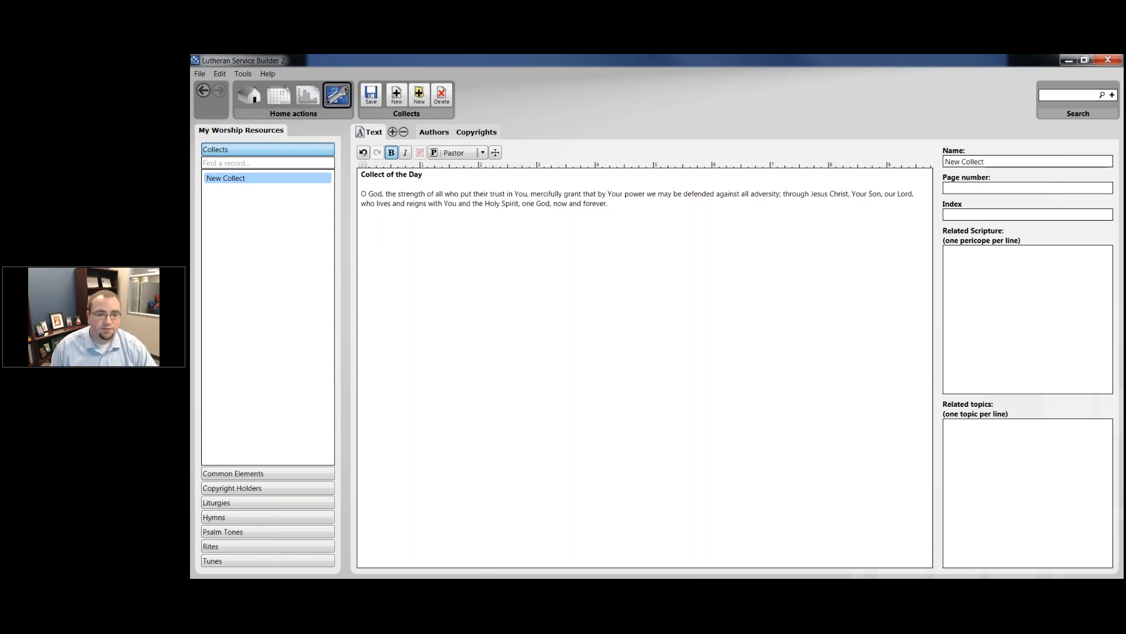
pyautogui.press('BackSpace')
pyautogui.press('BackSpace')
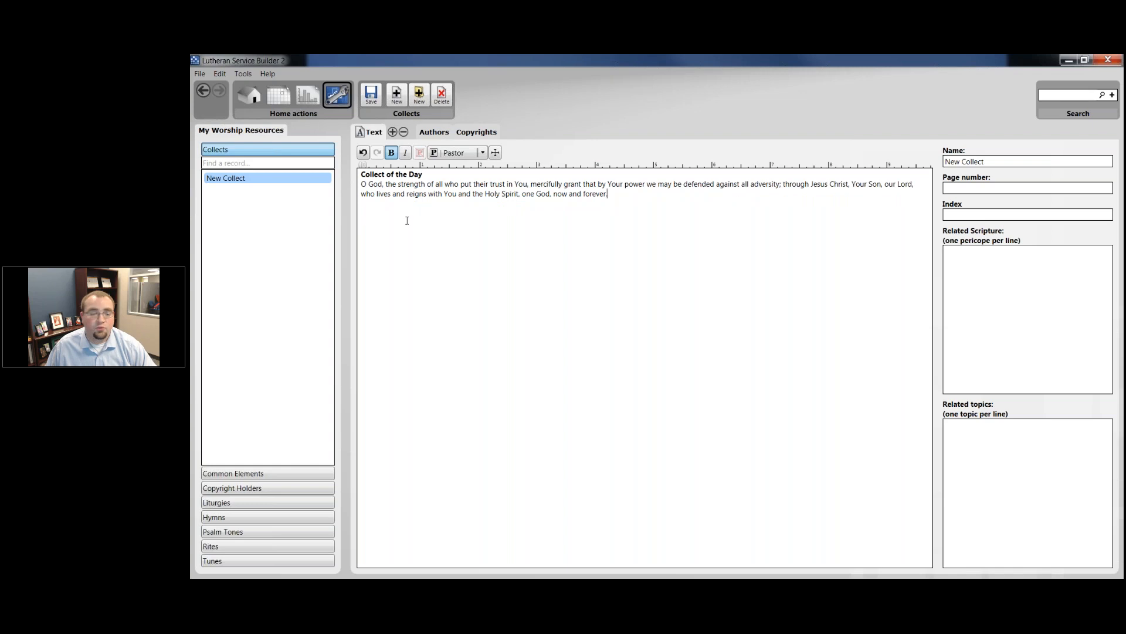
# - Delete the "Collect of the Day" heading and its empty line, and select the remaining prayer text
pyautogui.moveTo(655, 172); pyautogui.dragTo(340, 168)
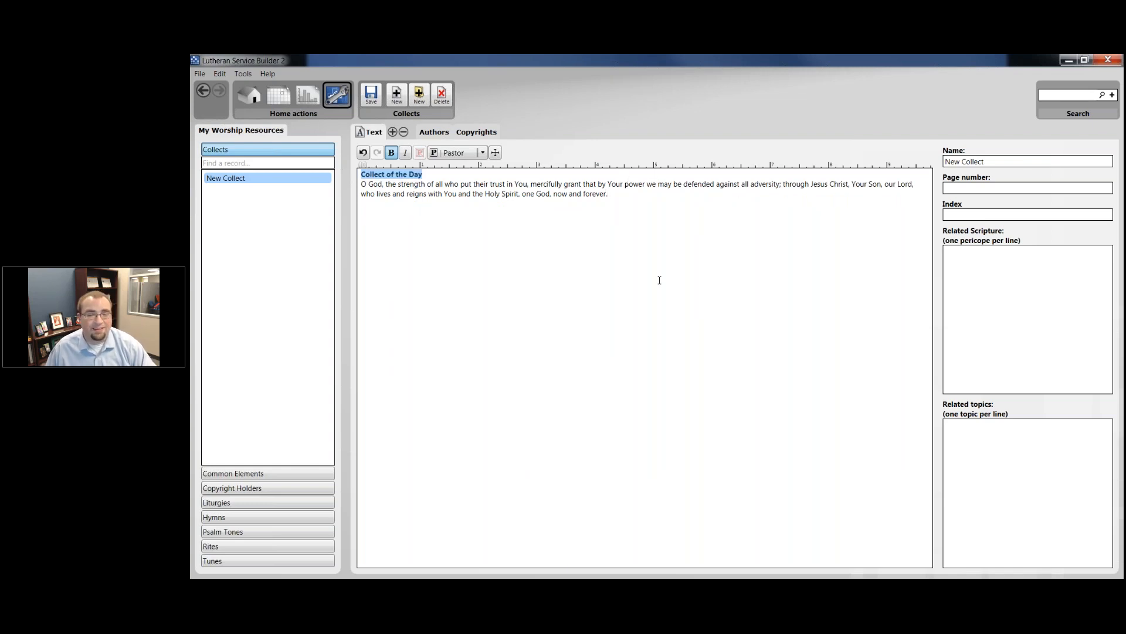
pyautogui.press('Delete')
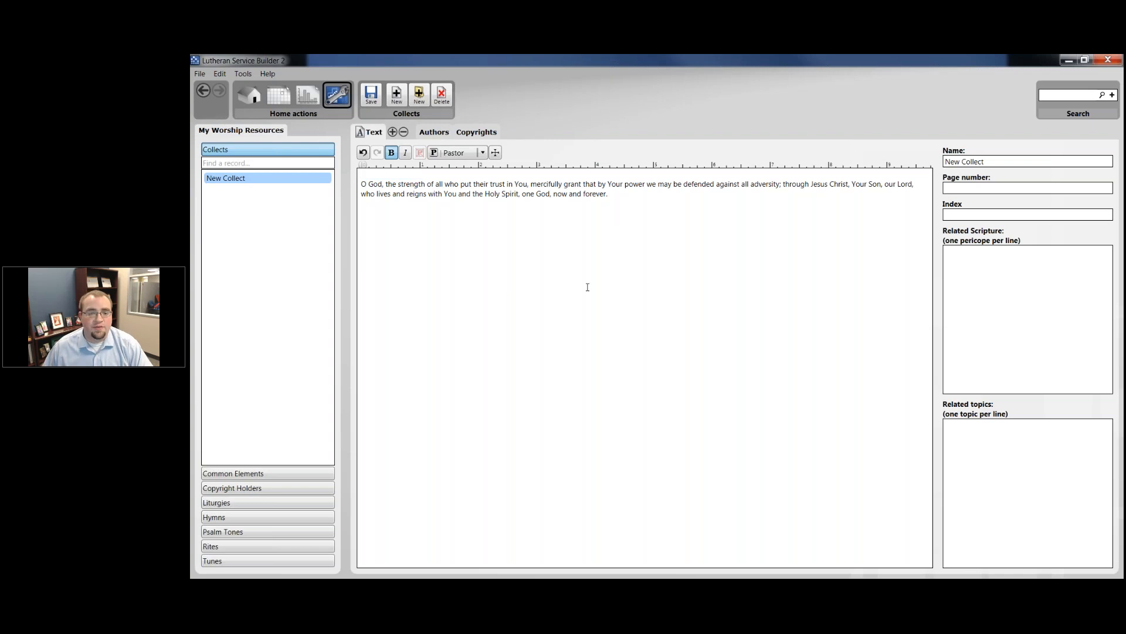
pyautogui.press('Delete')
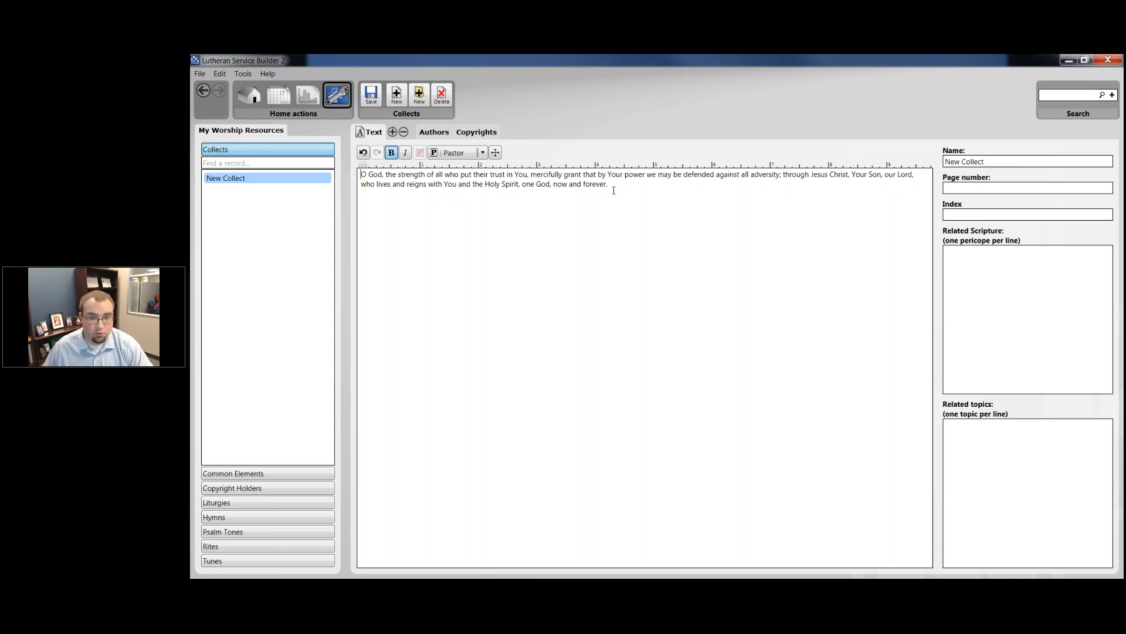
pyautogui.moveTo(617, 186); pyautogui.dragTo(363, 176)
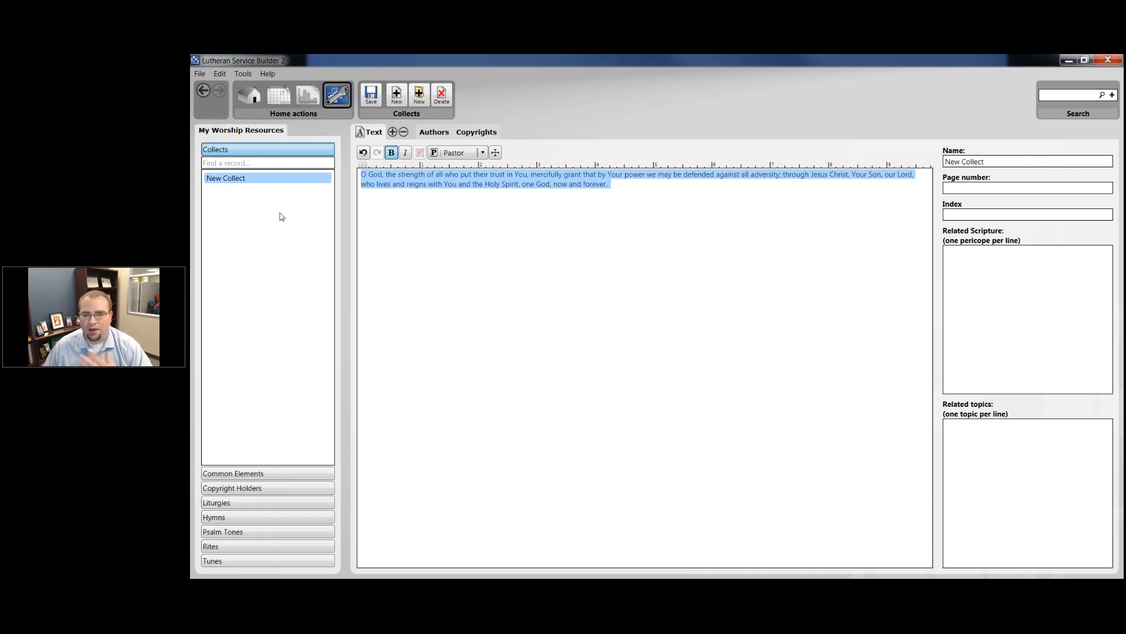
# - Rename the new collect as "Collect for 02/19"
pyautogui.click(235, 181)
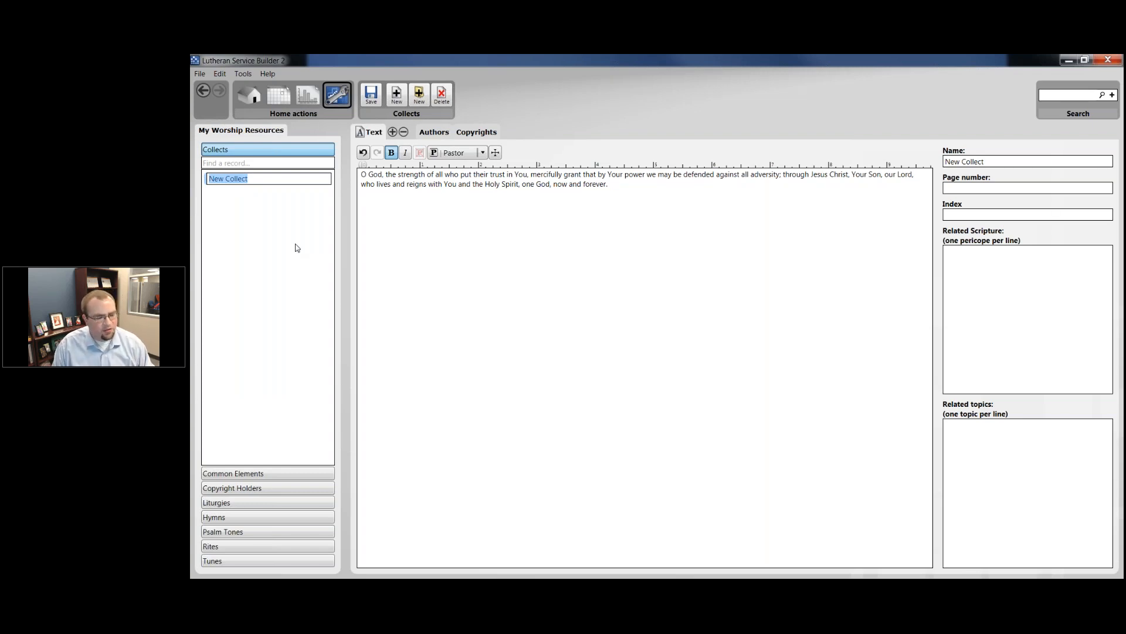
pyautogui.write('Collect for 2')
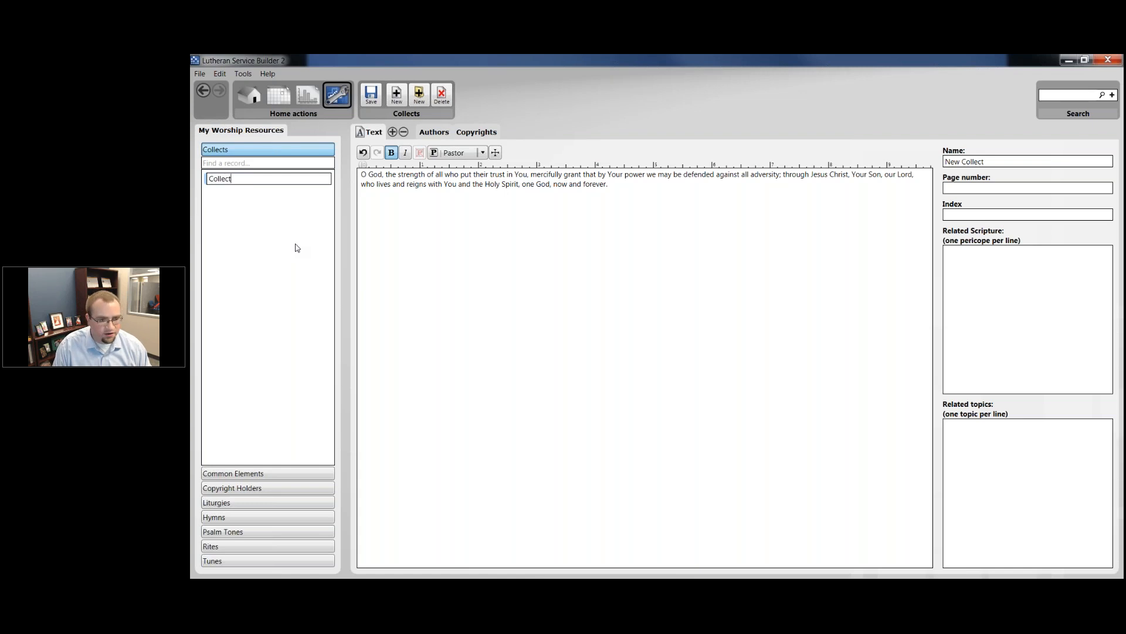
pyautogui.write('2/19')
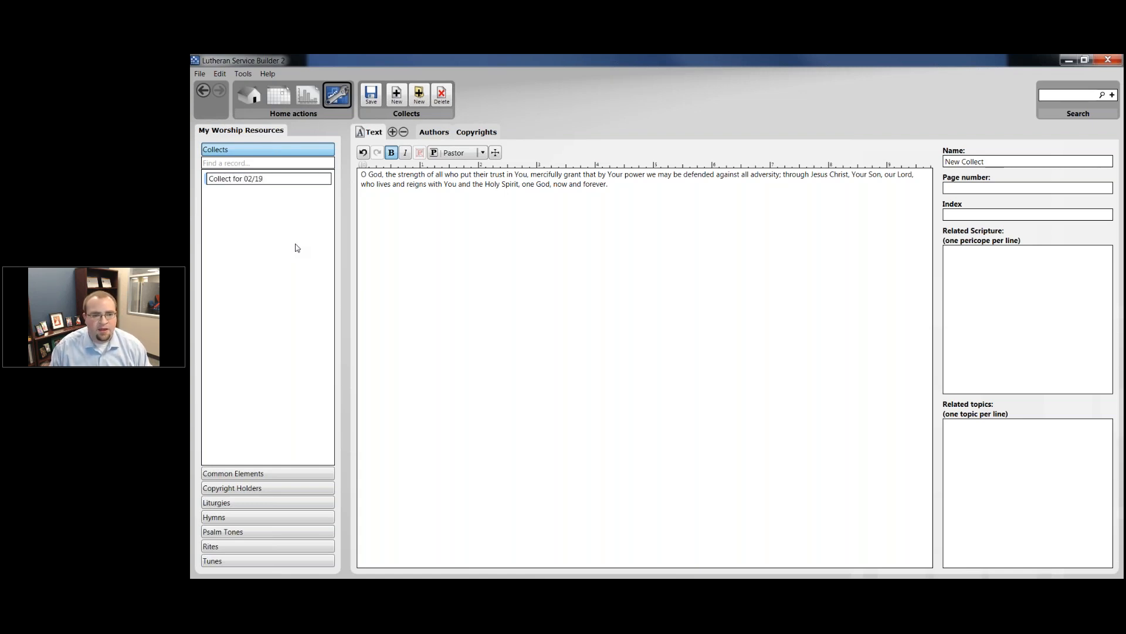
pyautogui.hotkey('ctrl', 'a')
pyautogui.press('Return')
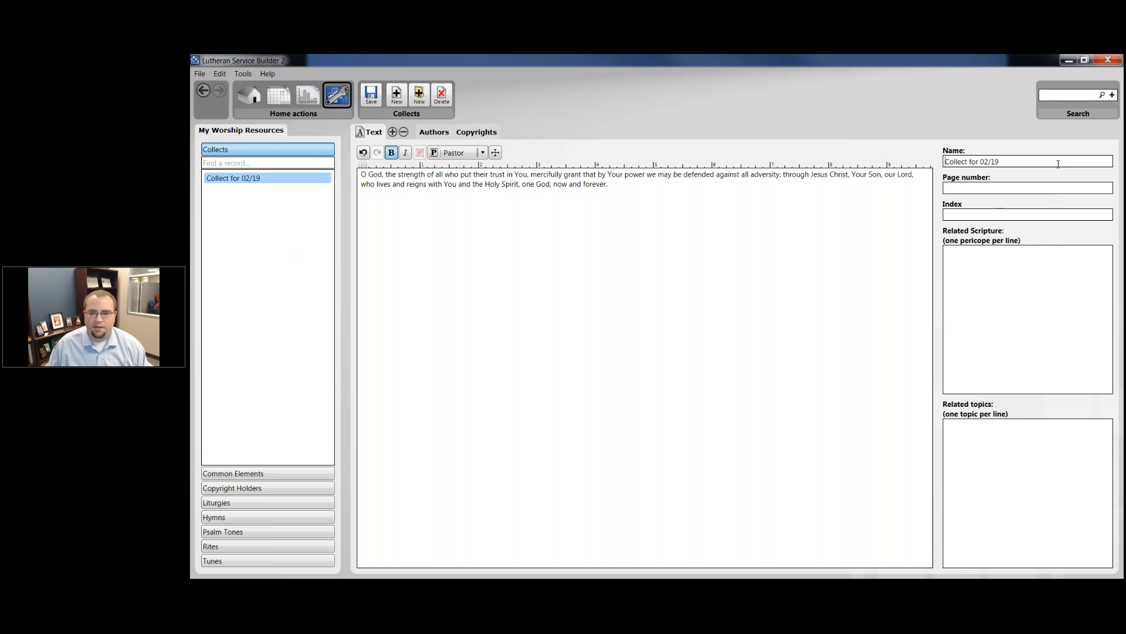
pyautogui.press('BackSpace')
pyautogui.hotkey('ctrl', 'z')
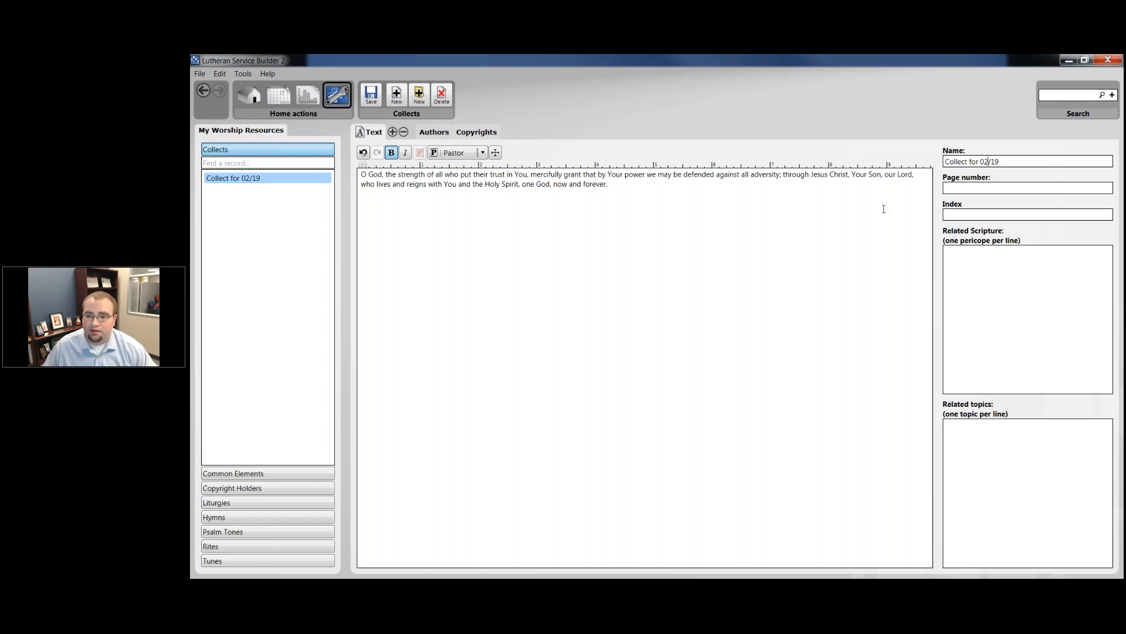
pyautogui.press('Tab')
pyautogui.press('Tab')
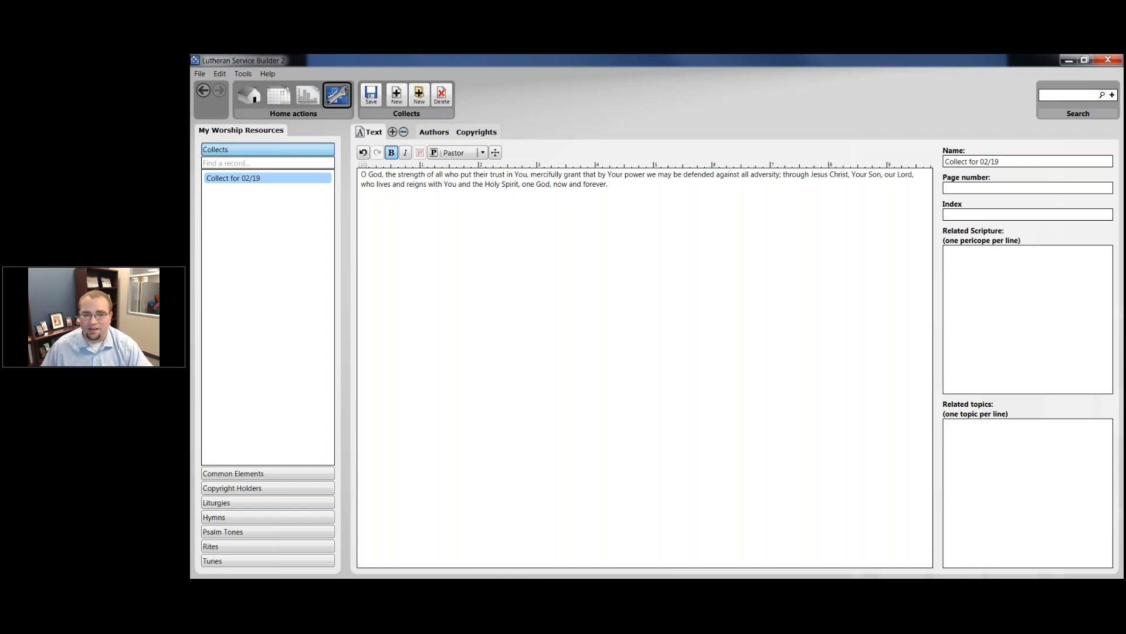
pyautogui.click(407, 206)
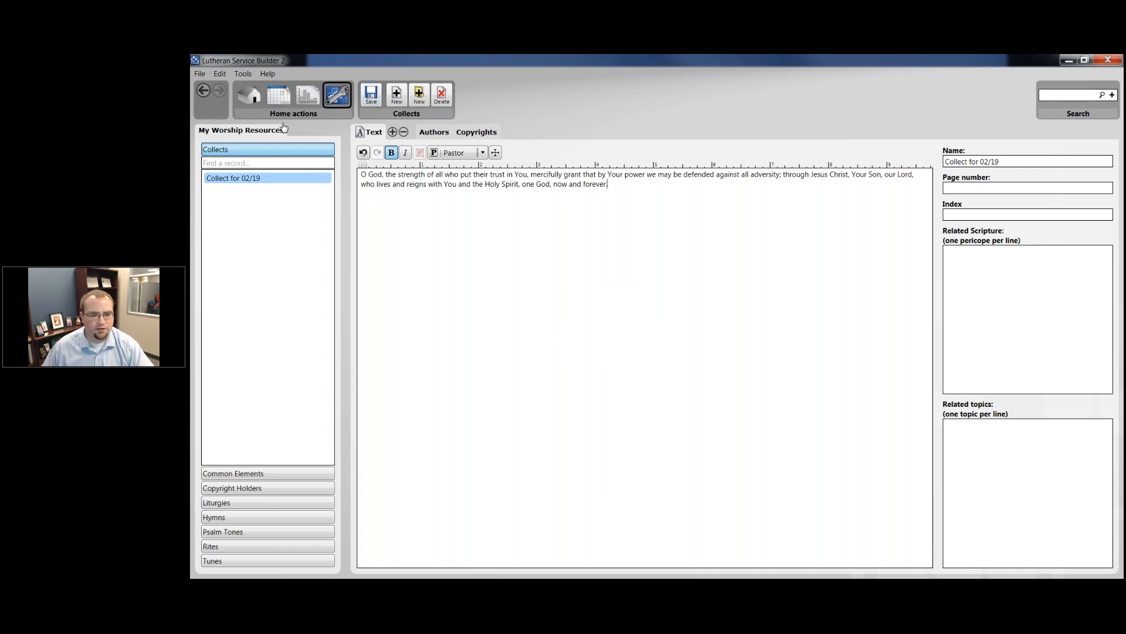
# - Open the February 19, 2017 service, The Seventh Sunday after Epiphany, from the calendar for planning
pyautogui.click(279, 97)
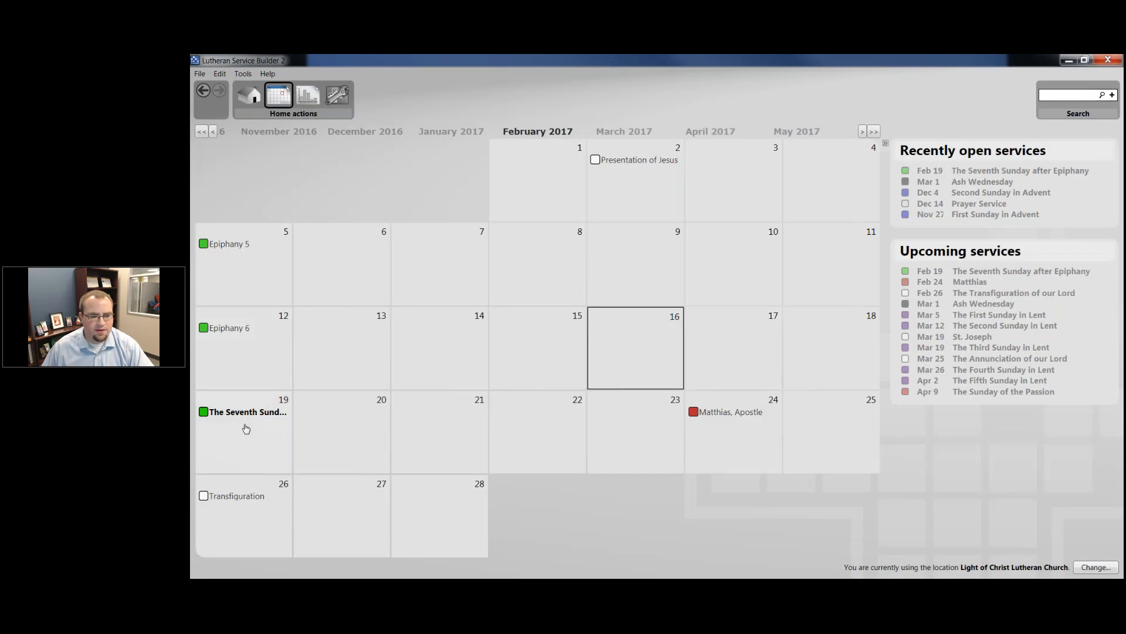
pyautogui.click(256, 412)
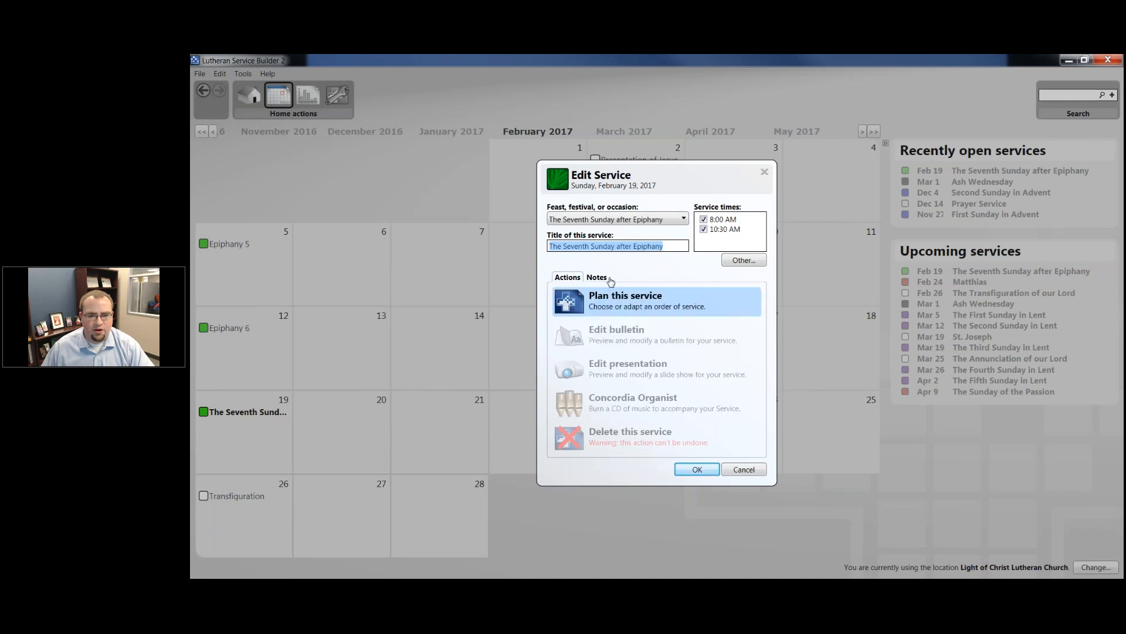
pyautogui.click(611, 308)
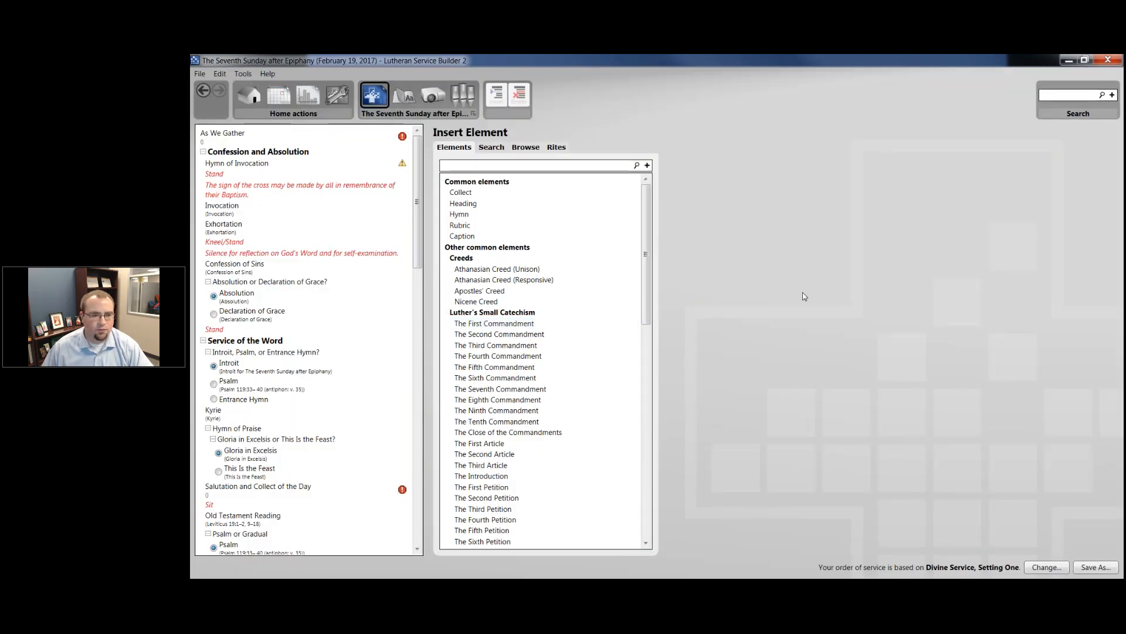
# - Reapply Divine Service, Setting One as the order of service, removing the As We Gather element from the outline
pyautogui.click(388, 136)
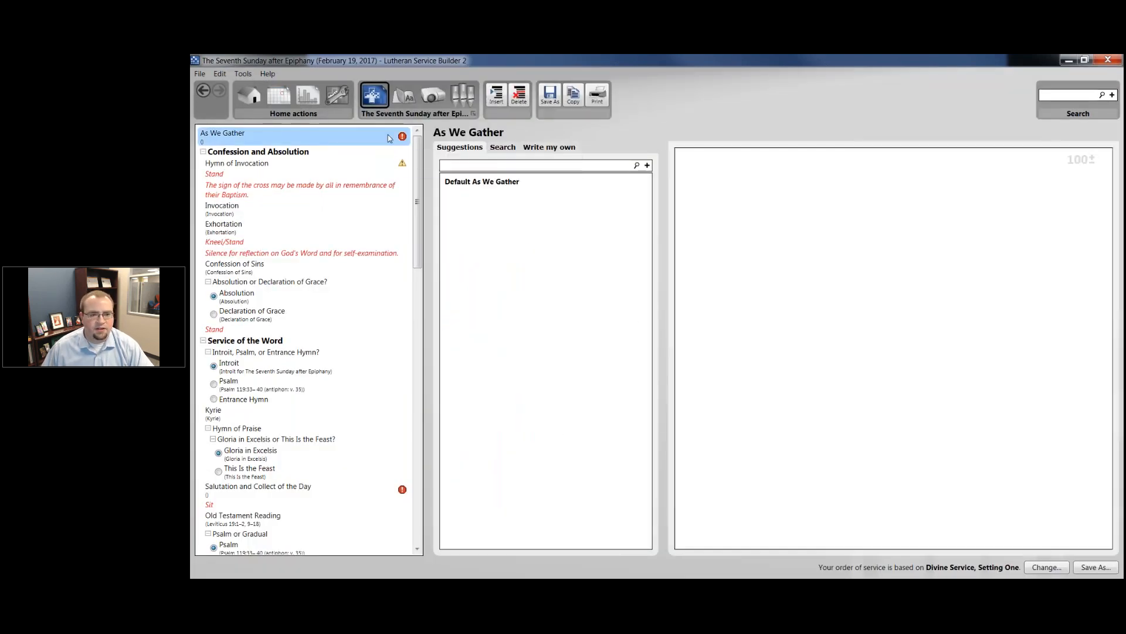
pyautogui.rightClick(388, 136)
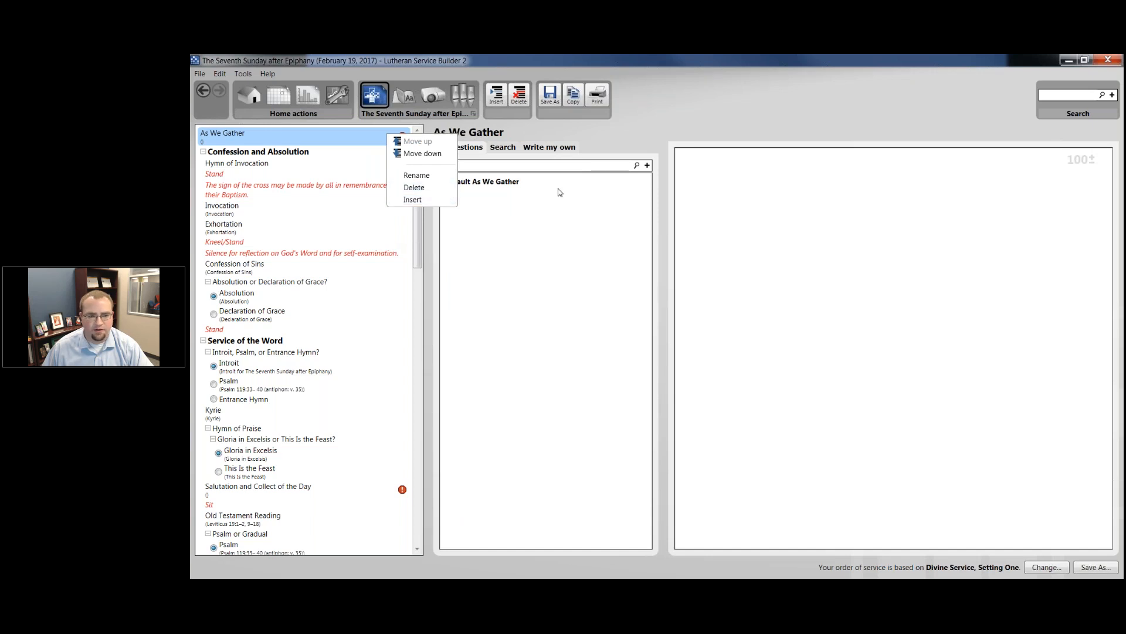
pyautogui.click(1063, 570)
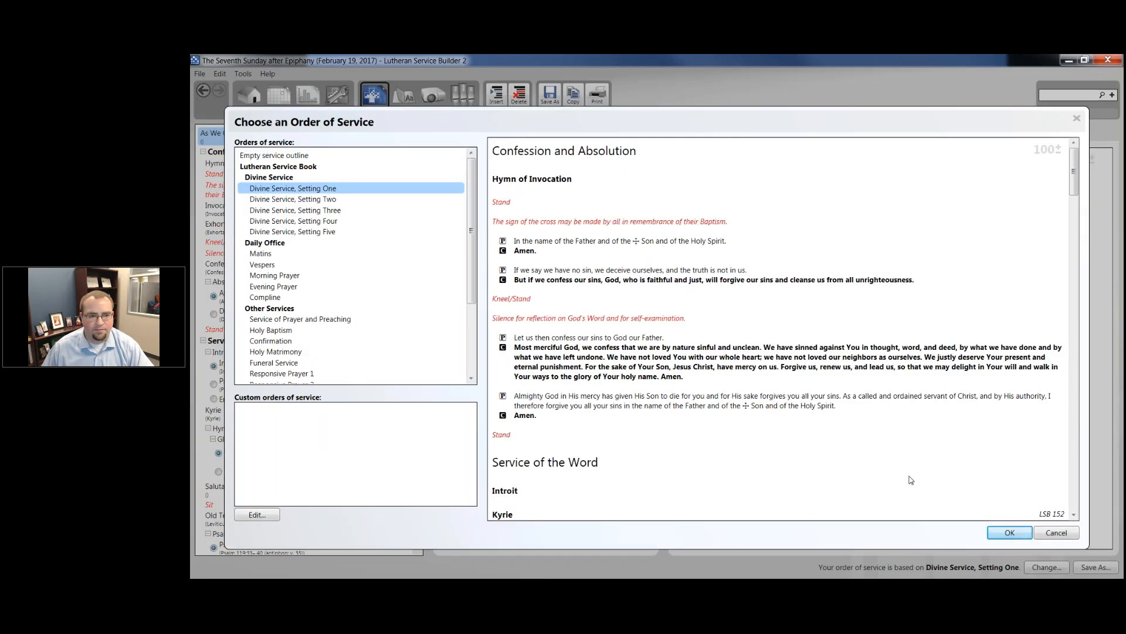
pyautogui.press('Return')
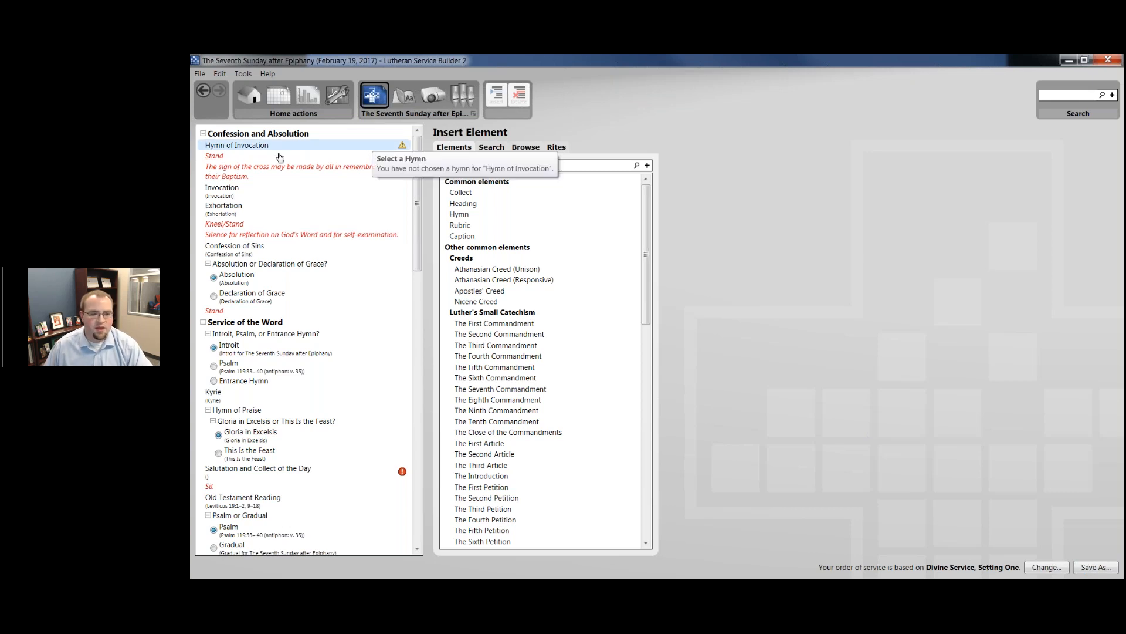
# - Assign the Collect for The Seventh Sunday after Epiphany to Salutation and Collect of the Day, and select its prayer text
pyautogui.click(301, 473)
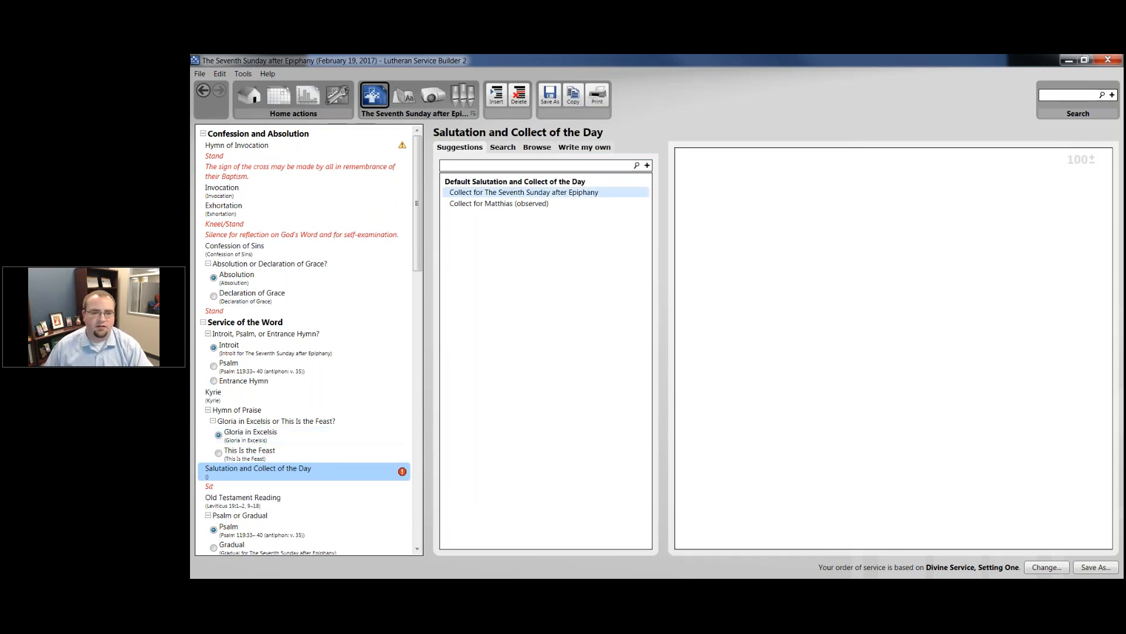
pyautogui.click(536, 194)
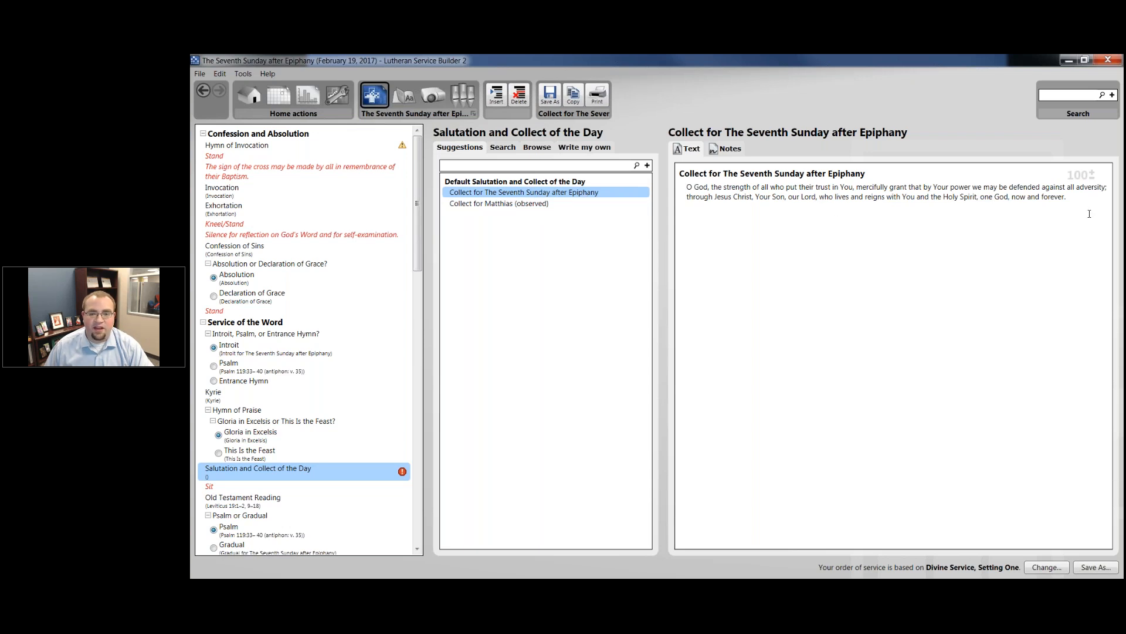
pyautogui.moveTo(1090, 214); pyautogui.dragTo(689, 187)
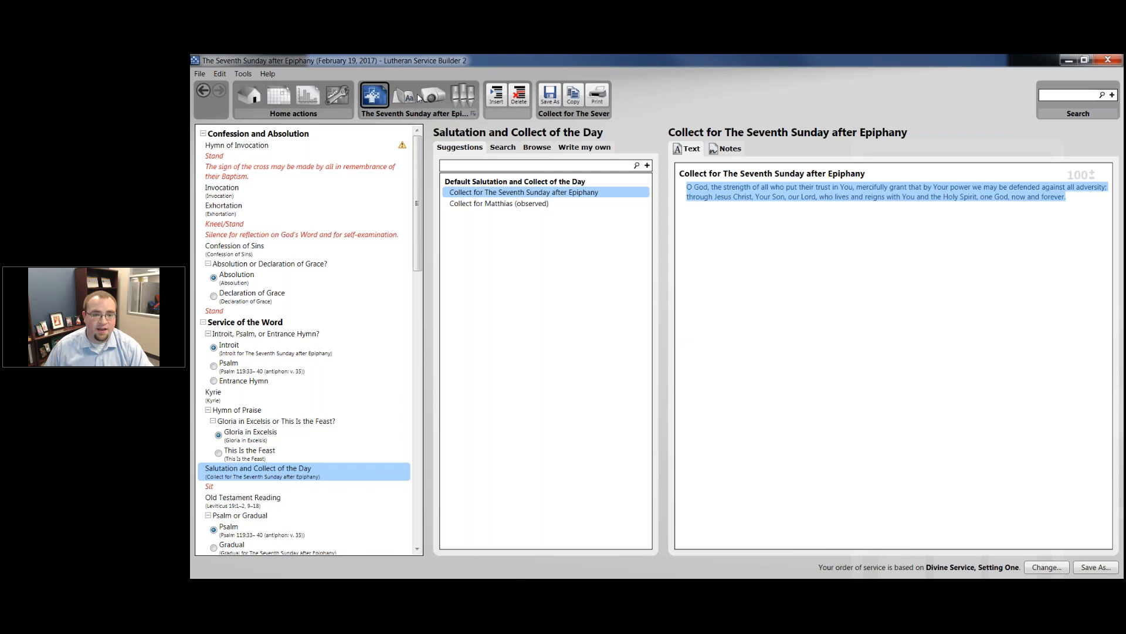
# - Assign the Collect for Matthias (observed) to Salutation and Collect of the Day, check it in the bulletin, and return to the service plan
pyautogui.click(498, 203)
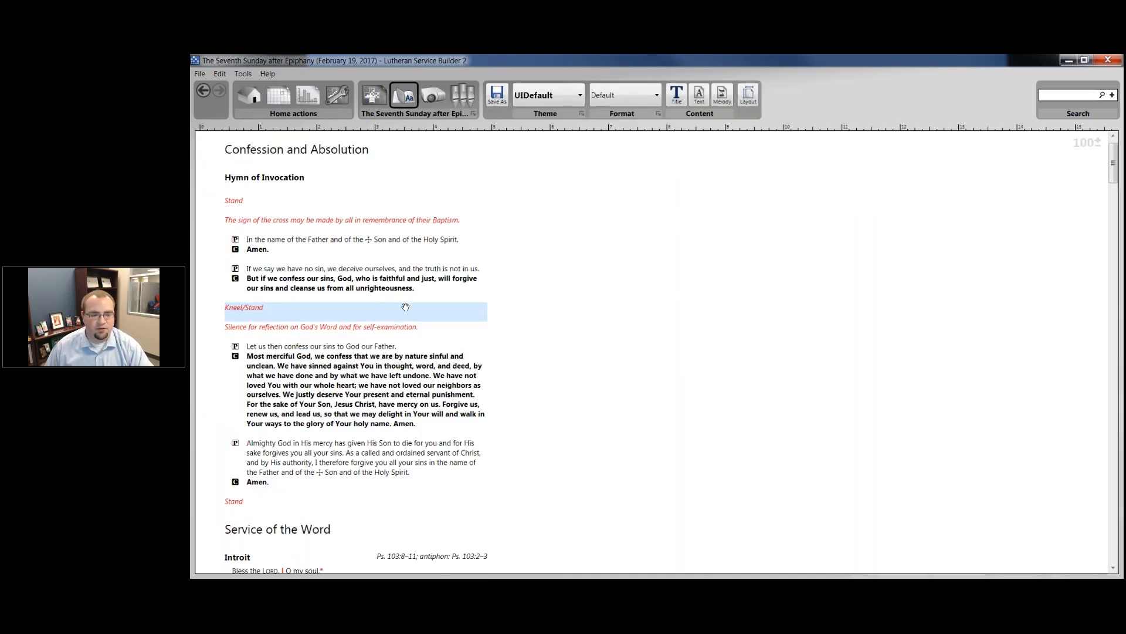
pyautogui.scroll(-4, 406, 306)
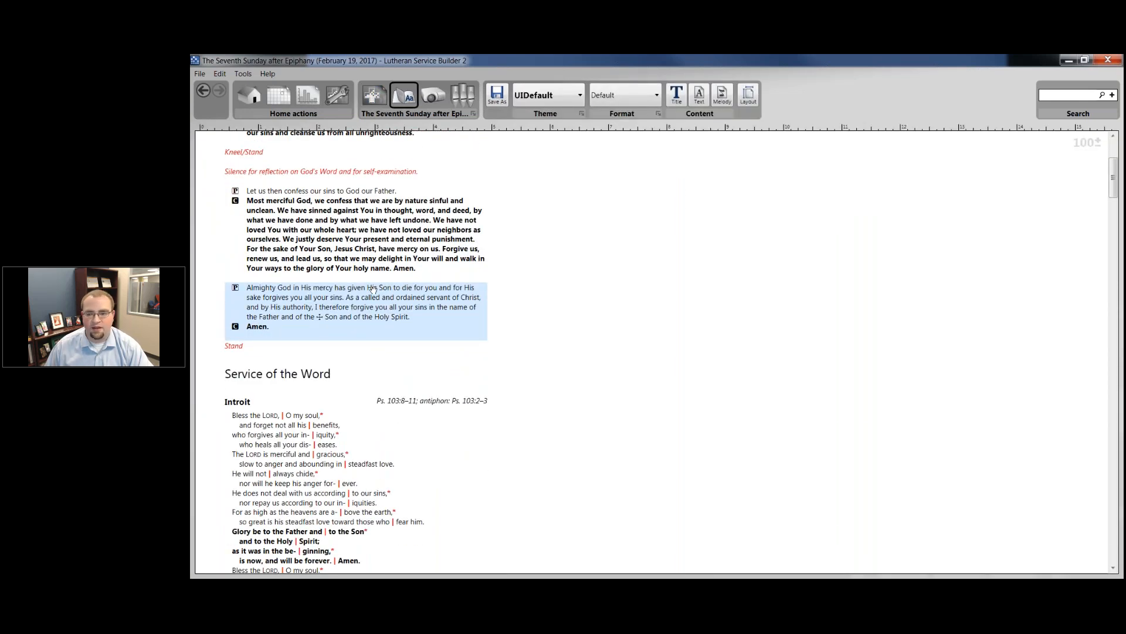
pyautogui.scroll(-5, 373, 288)
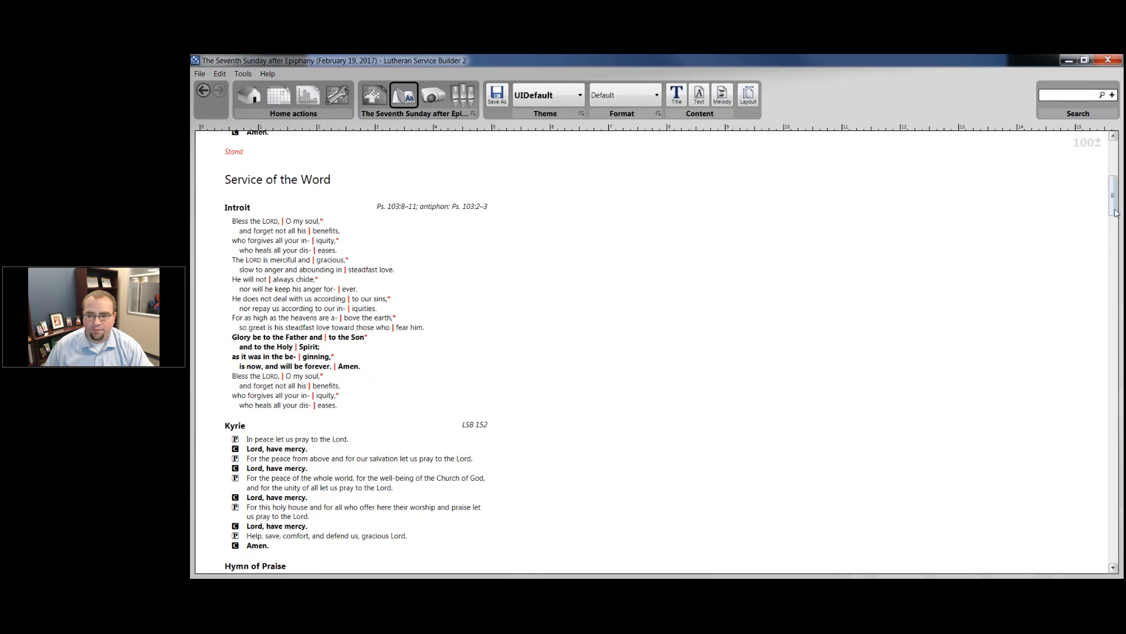
pyautogui.scroll(-2, 1116, 212)
pyautogui.scroll(-10, 320, 320)
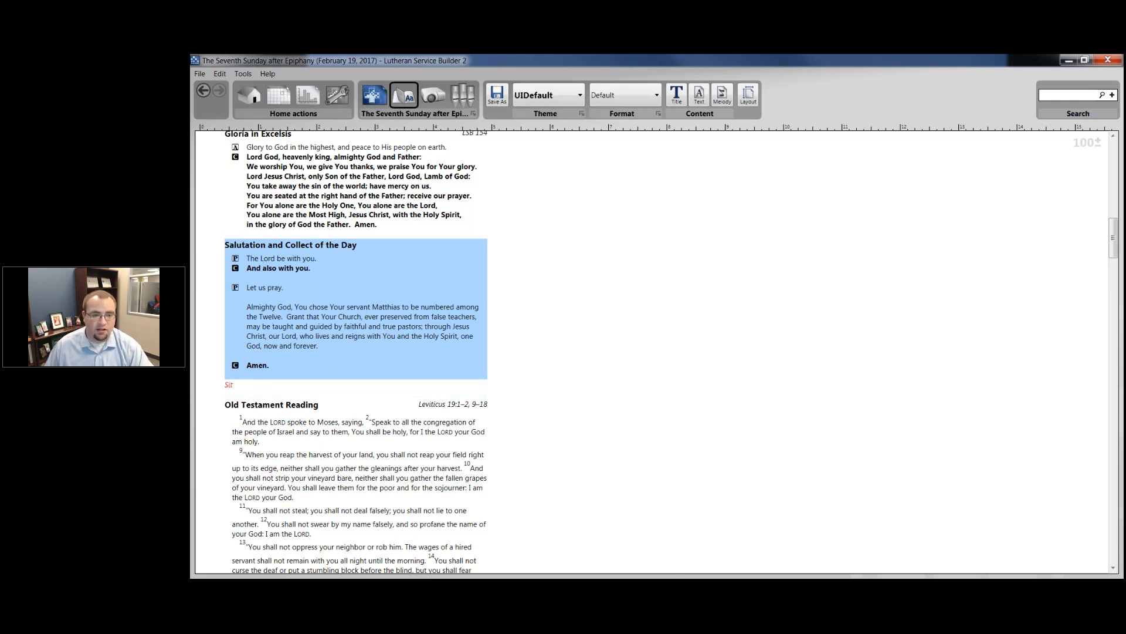
pyautogui.click(374, 95)
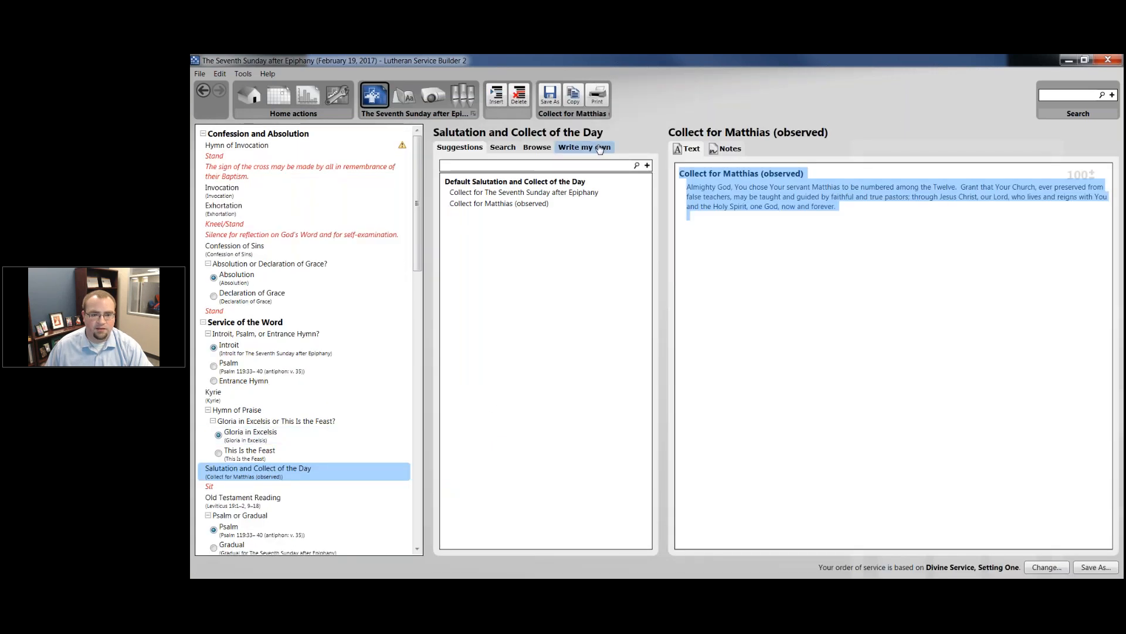
# - Search the collects for 02/19 and assign Collect for 02/19 to Salutation and Collect of the Day
pyautogui.click(510, 147)
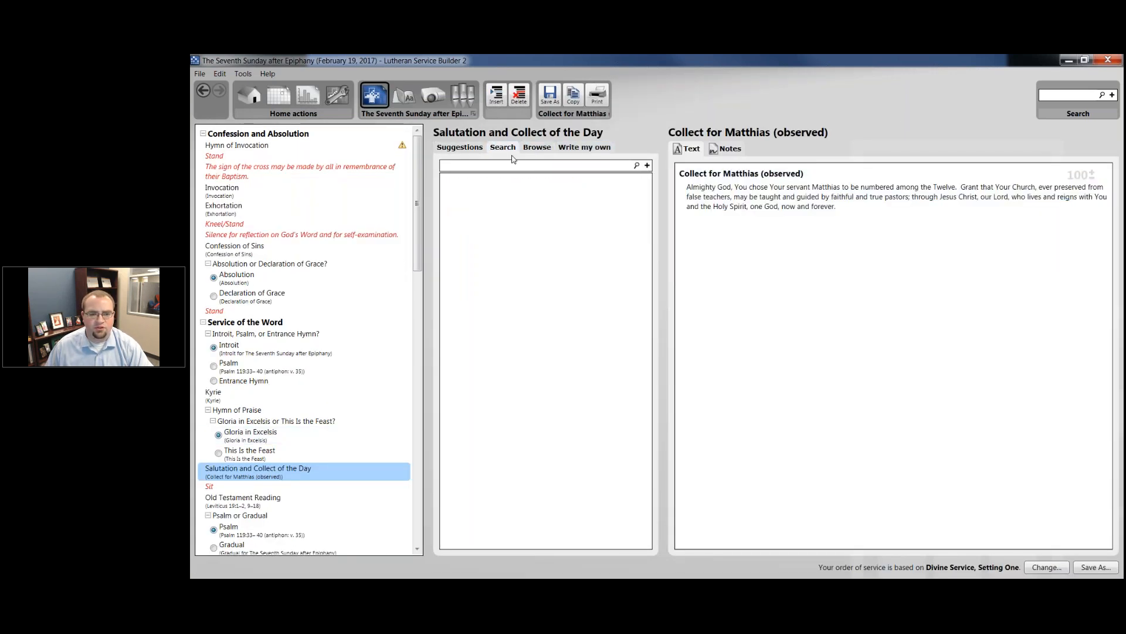
pyautogui.click(537, 148)
pyautogui.moveTo(646, 192); pyautogui.dragTo(619, 545)
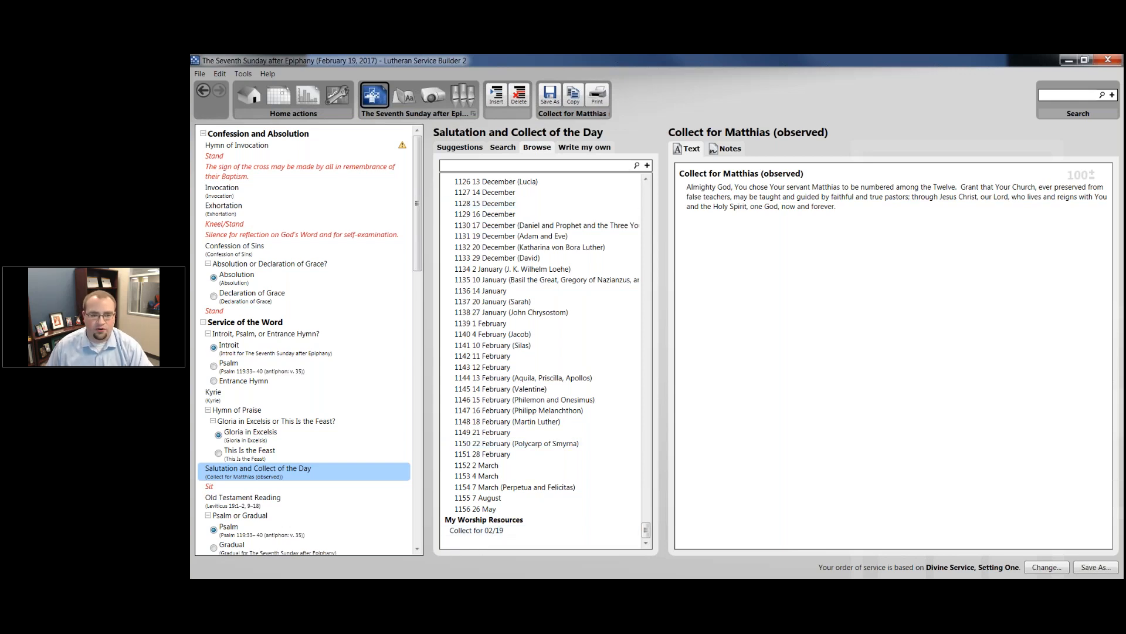
pyautogui.write('02/1')
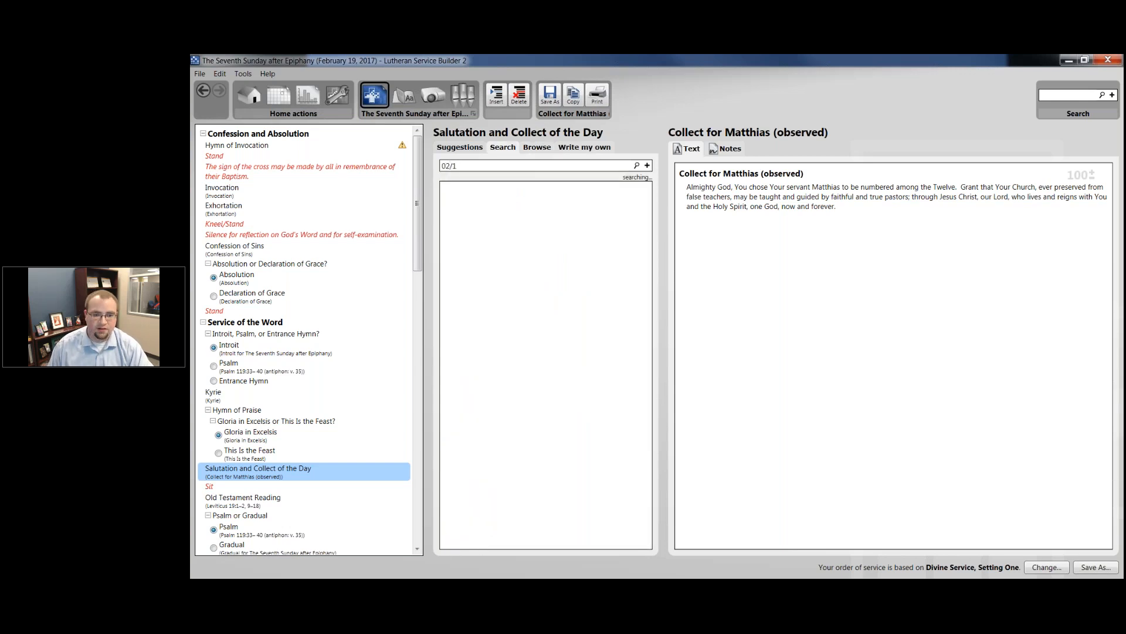
pyautogui.write('9')
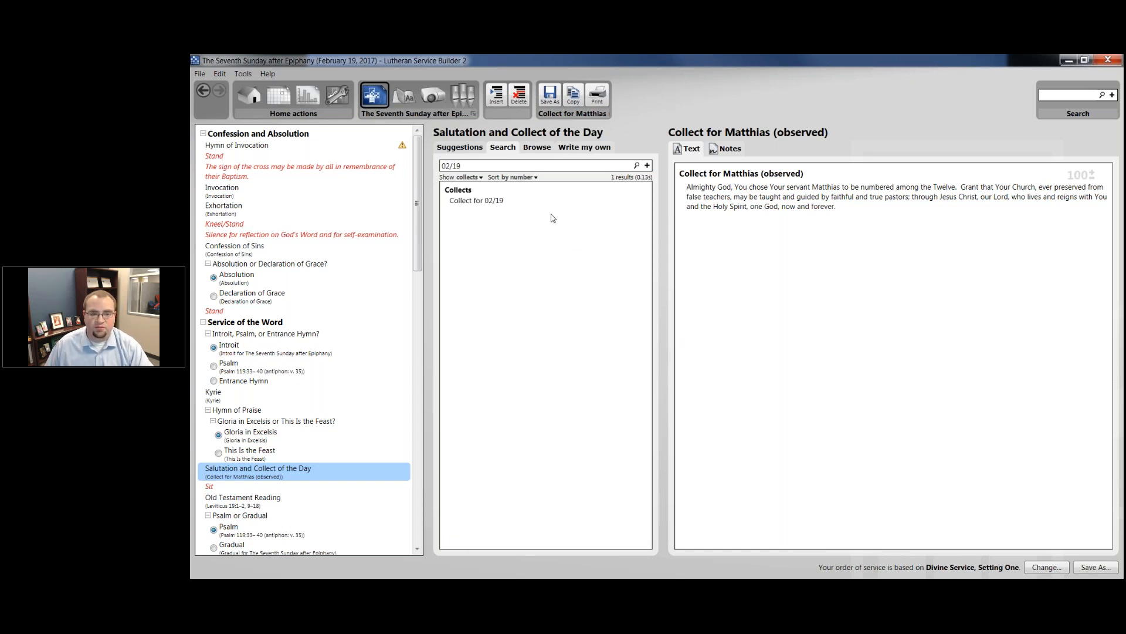
pyautogui.moveTo(473, 205); pyautogui.dragTo(276, 473)
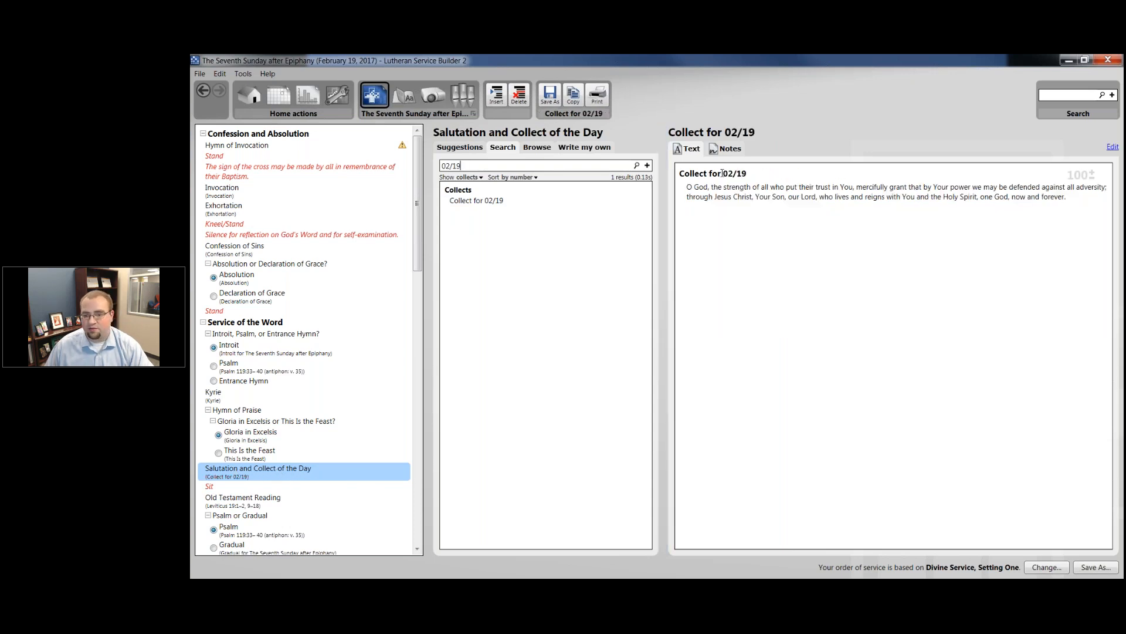
# - Check the Salutation and Collect of the Day prayer text in the bulletin layout
pyautogui.click(401, 97)
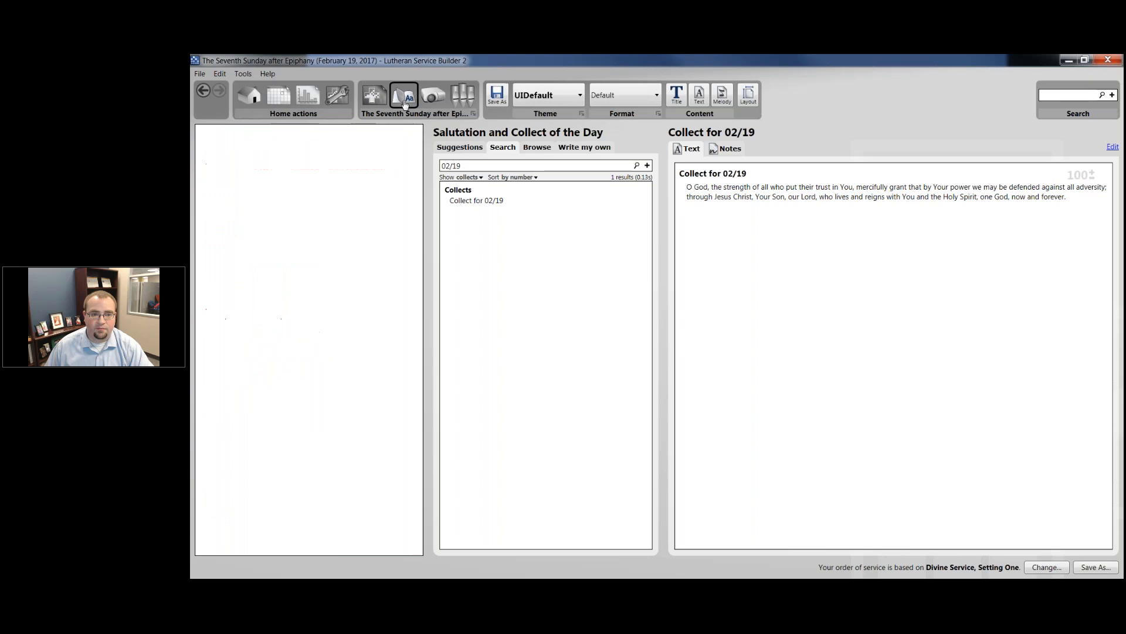
pyautogui.scroll(-3, 288, 437)
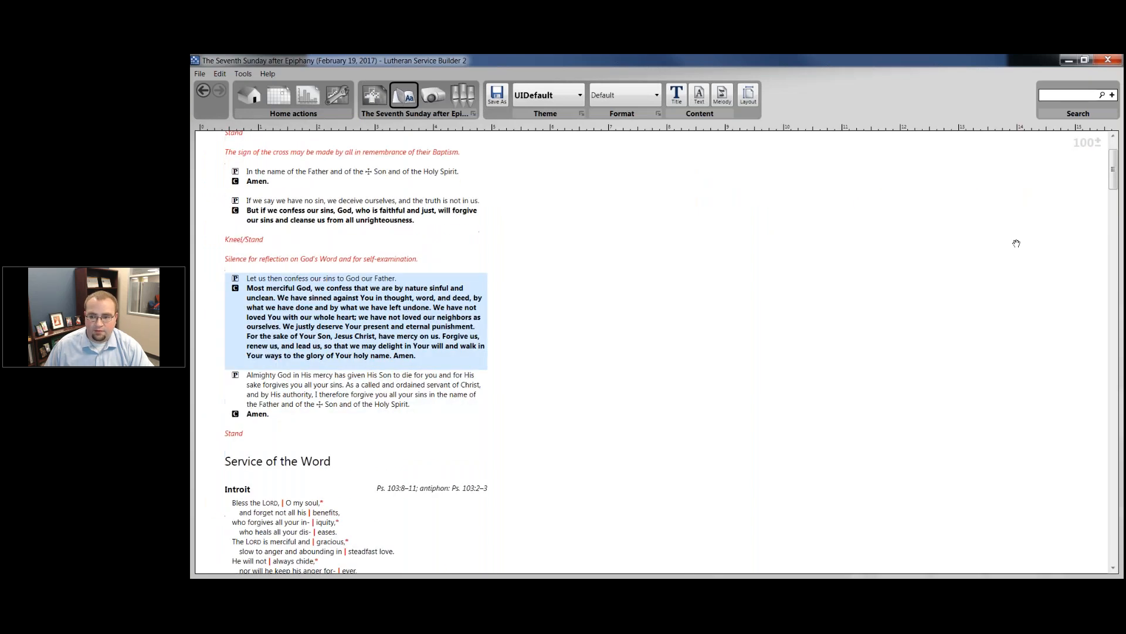
pyautogui.scroll(-20, 371, 446)
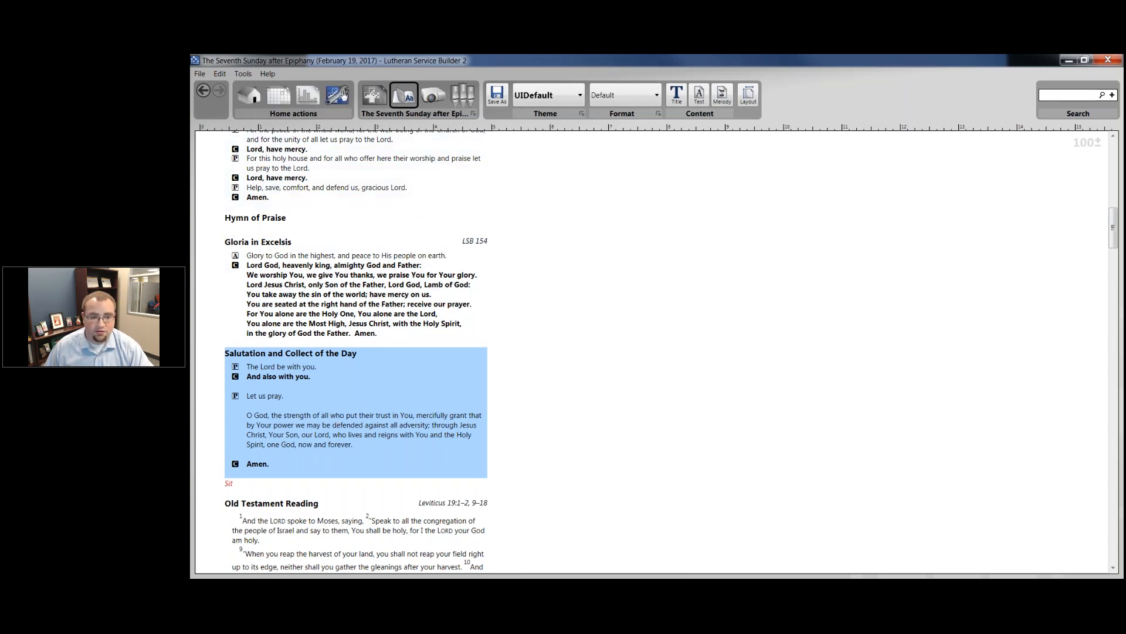
# - Create a new common element in My Worship Resources named As We Gather - 02/19
pyautogui.click(339, 95)
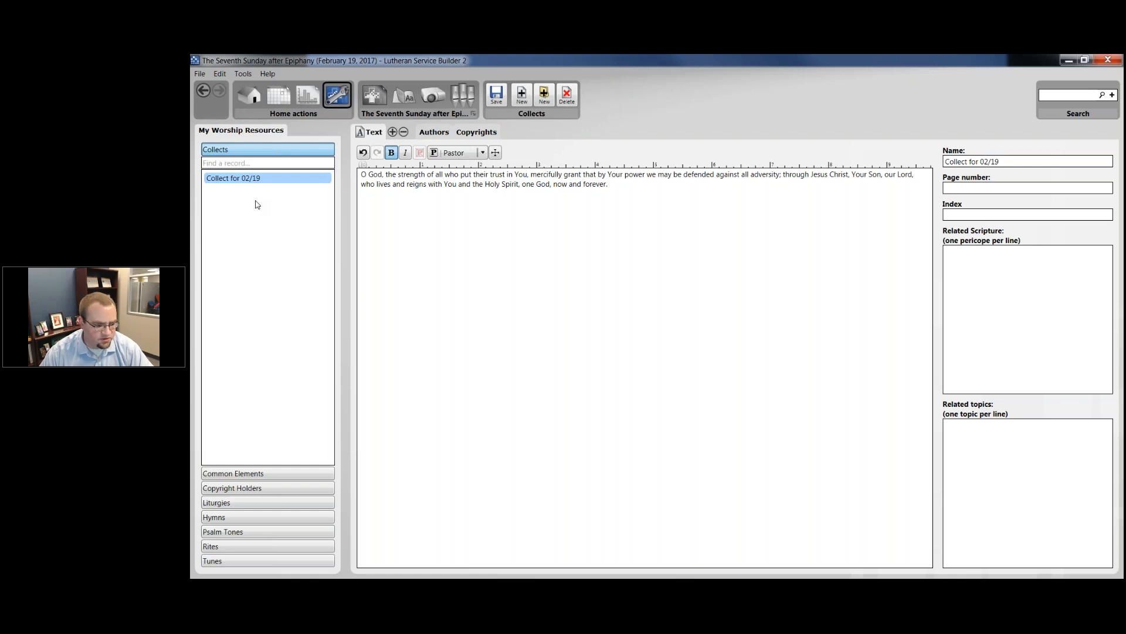
pyautogui.click(243, 477)
pyautogui.click(526, 98)
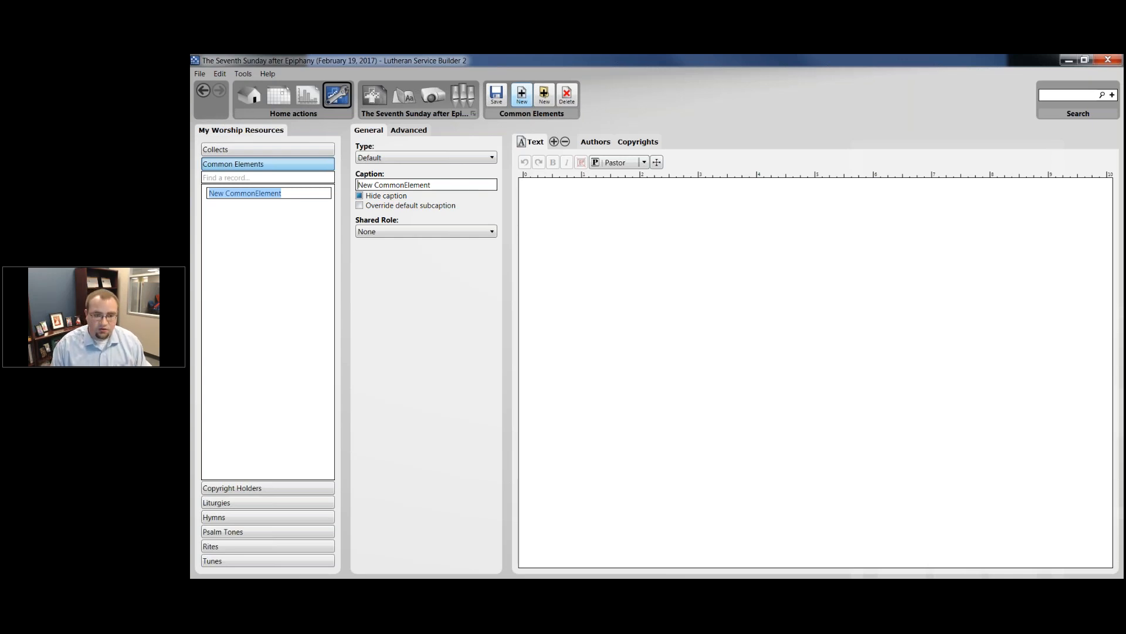
pyautogui.click(315, 193)
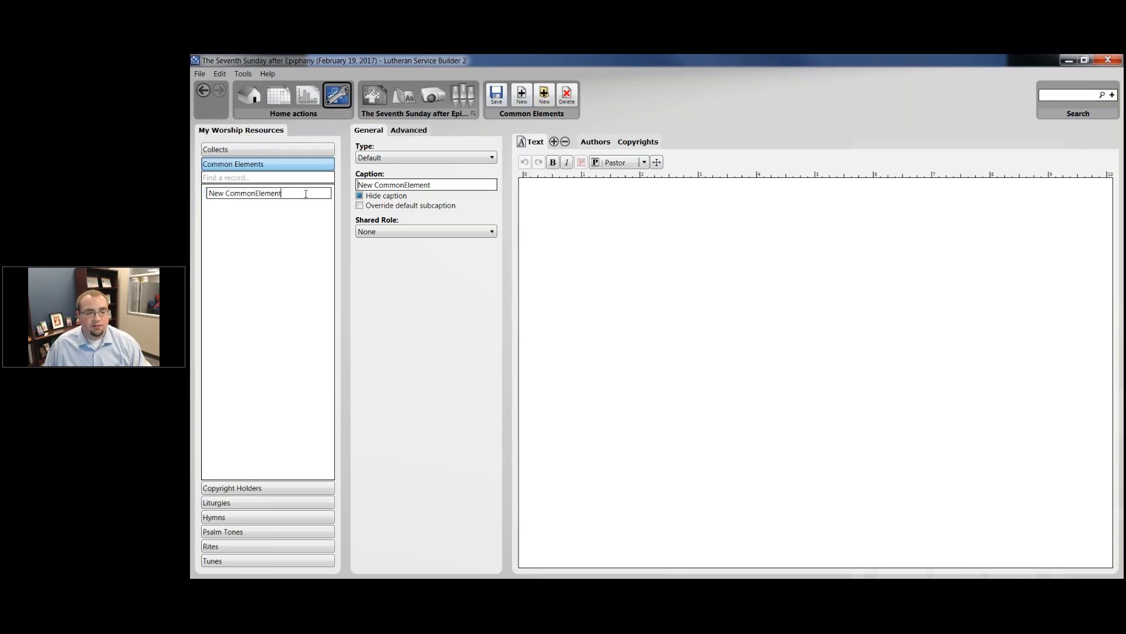
pyautogui.hotkey('ctrl', 'a')
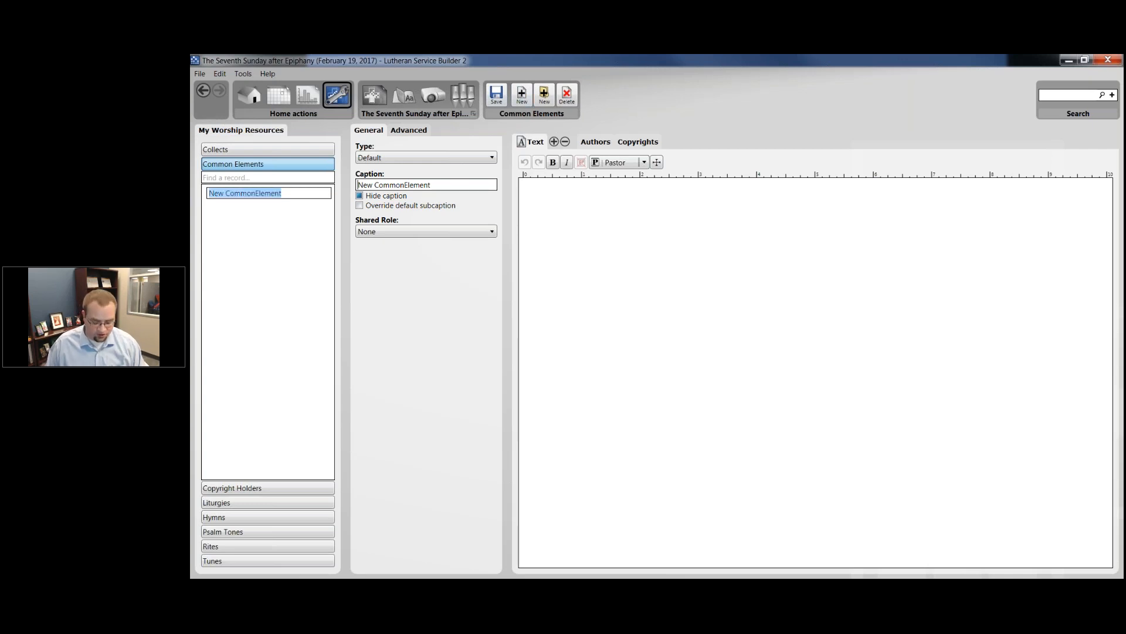
pyautogui.write('As We Gather')
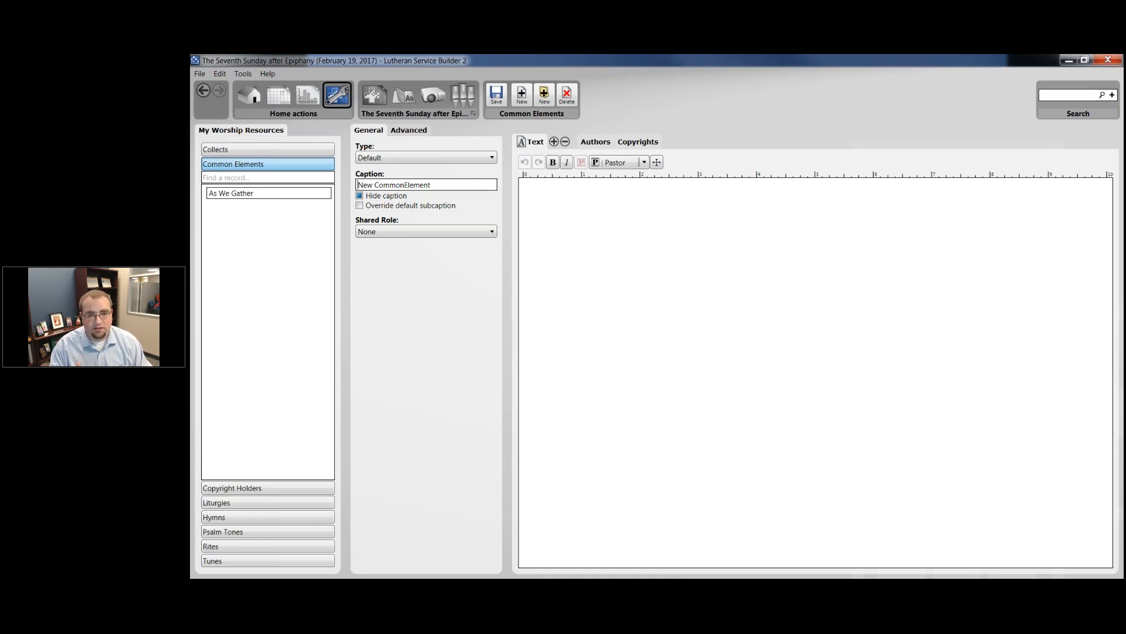
pyautogui.write('- 02/09')
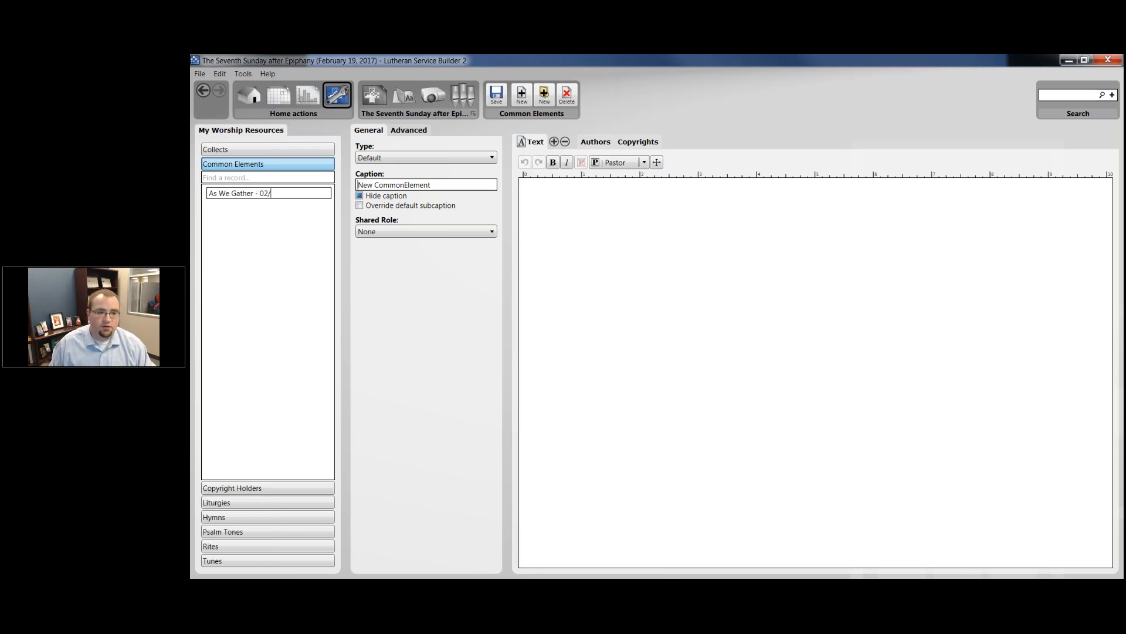
pyautogui.press('BackSpace')
pyautogui.press('BackSpace')
pyautogui.write('19')
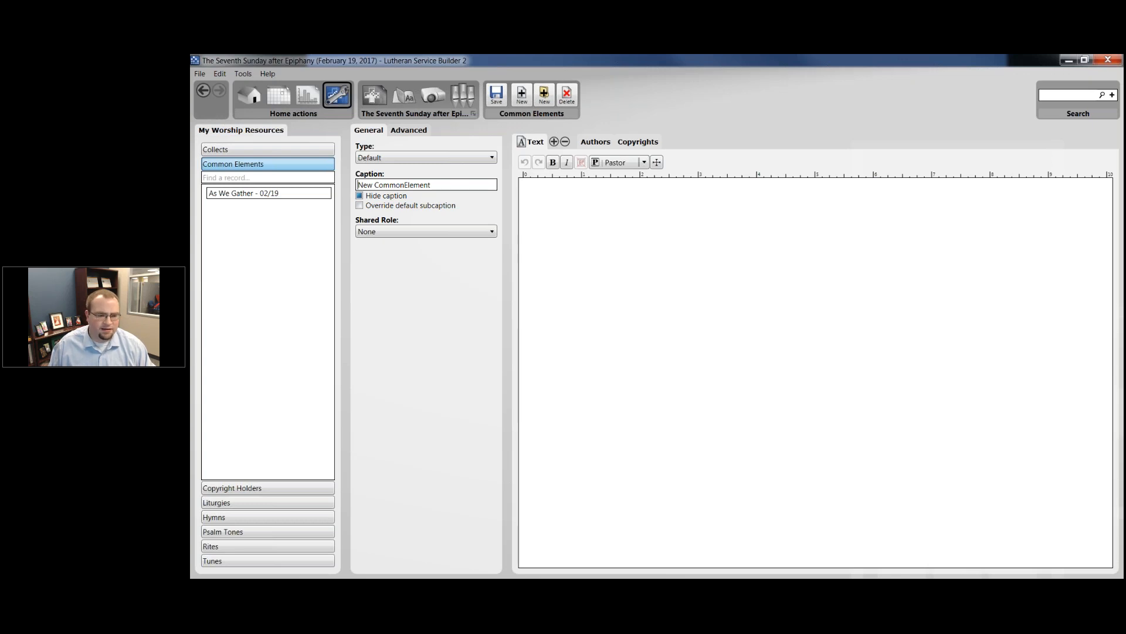
pyautogui.press('Return')
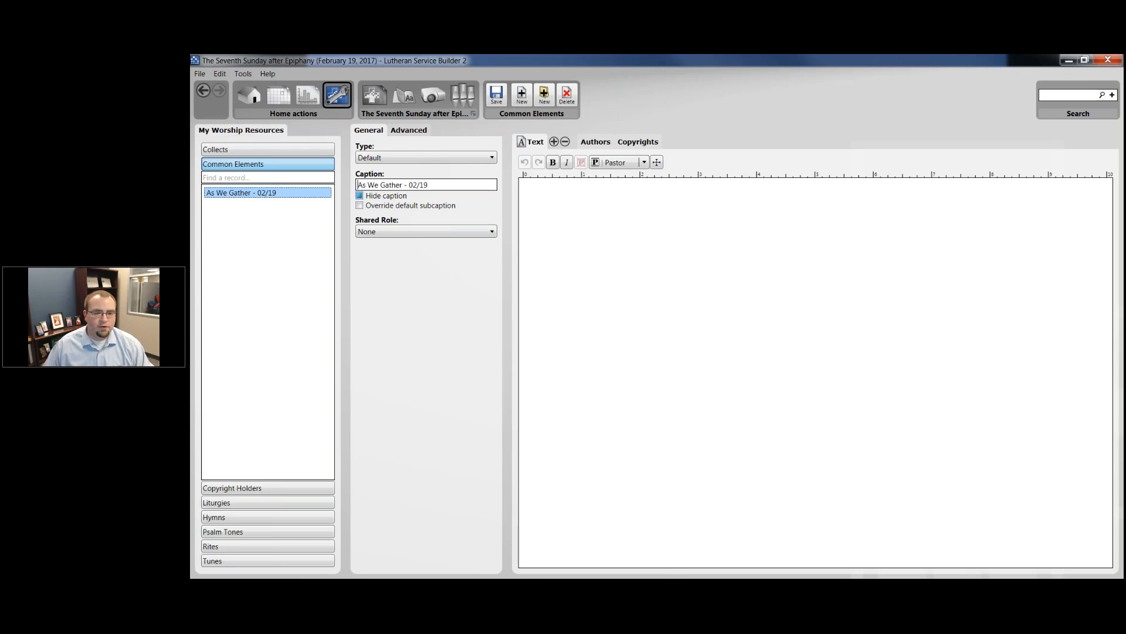
# - Change the common element's caption to As We Gather - February 19, 2017
pyautogui.moveTo(404, 185); pyautogui.dragTo(475, 203)
pyautogui.press('BackSpace')
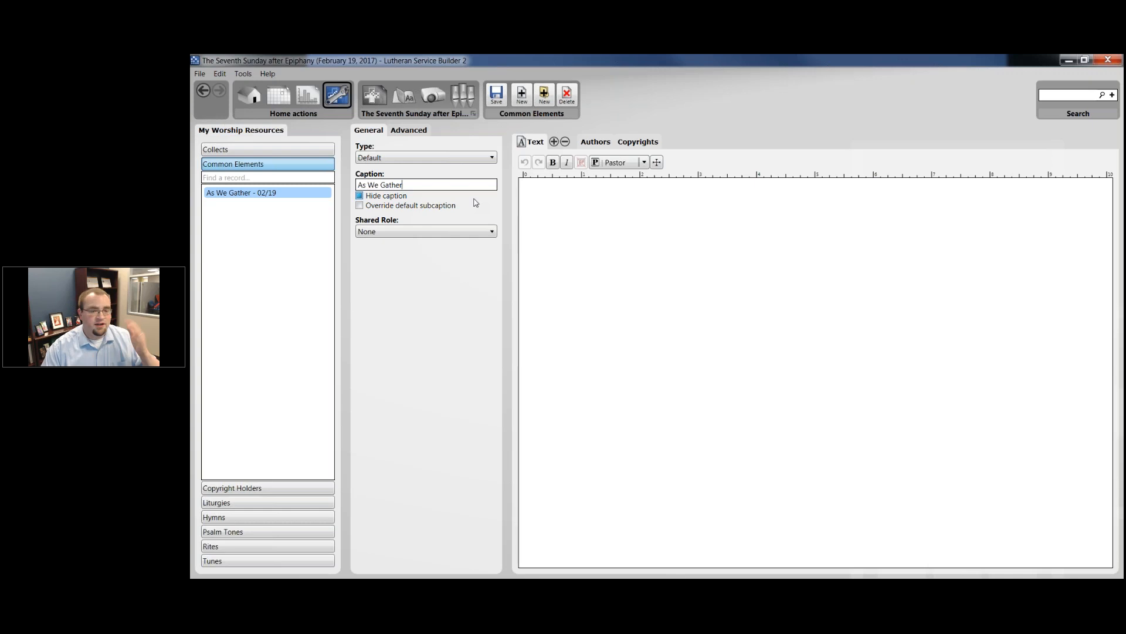
pyautogui.write('- Februyary 1')
pyautogui.press('BackSpace')
pyautogui.press('BackSpace')
pyautogui.press('BackSpace')
pyautogui.press('BackSpace')
pyautogui.press('BackSpace')
pyautogui.press('BackSpace')
pyautogui.write('ary 19, 200')
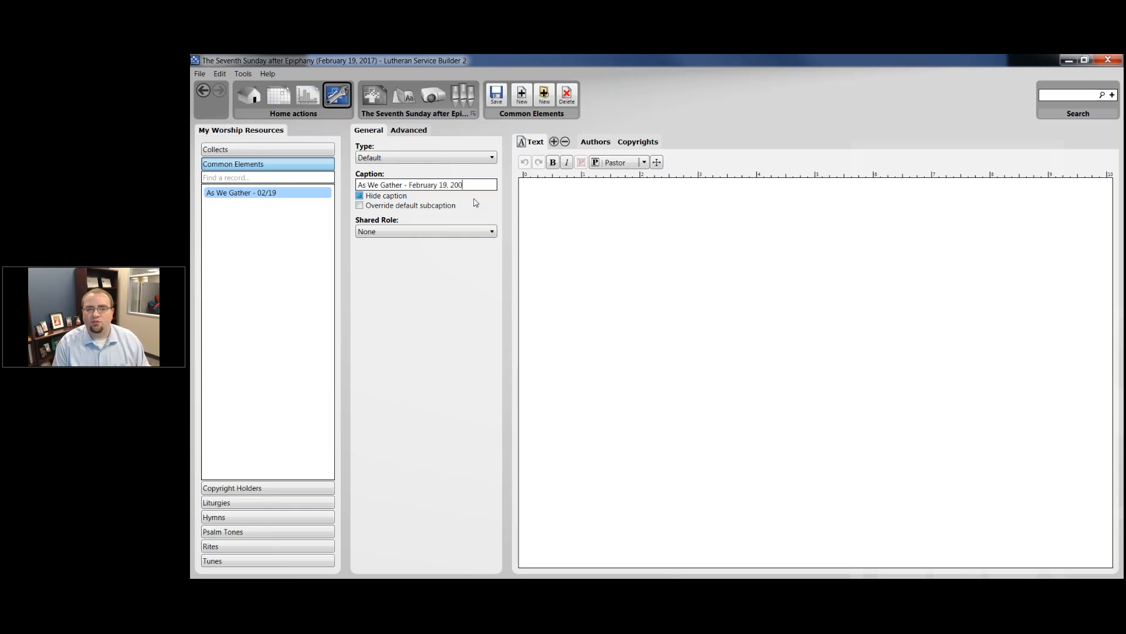
pyautogui.press('BackSpace')
pyautogui.write('1')
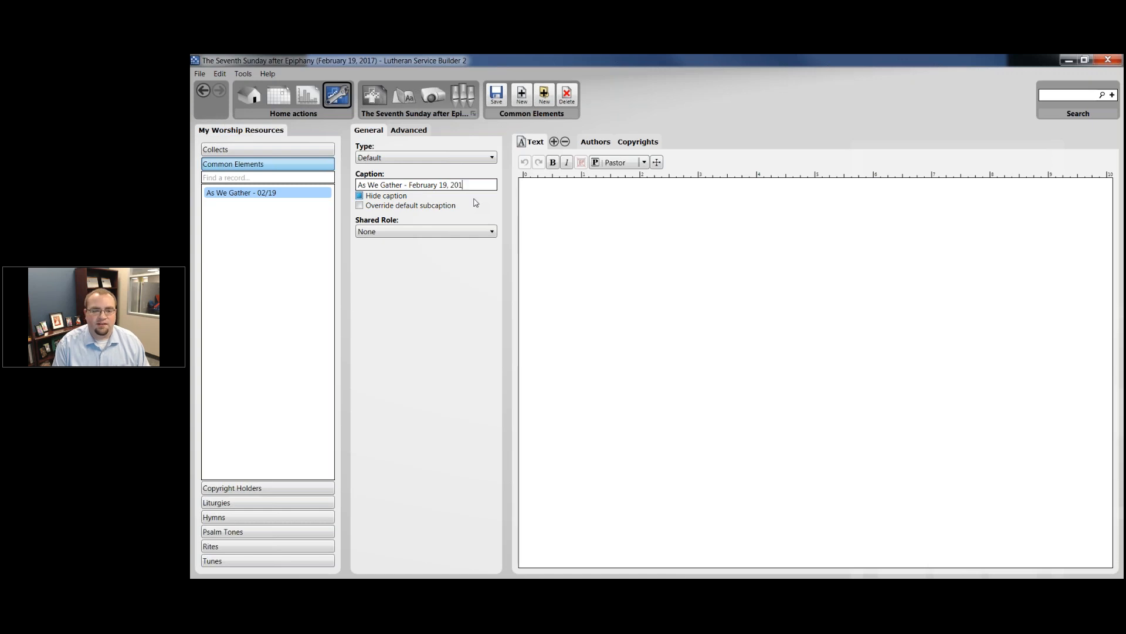
pyautogui.write('78')
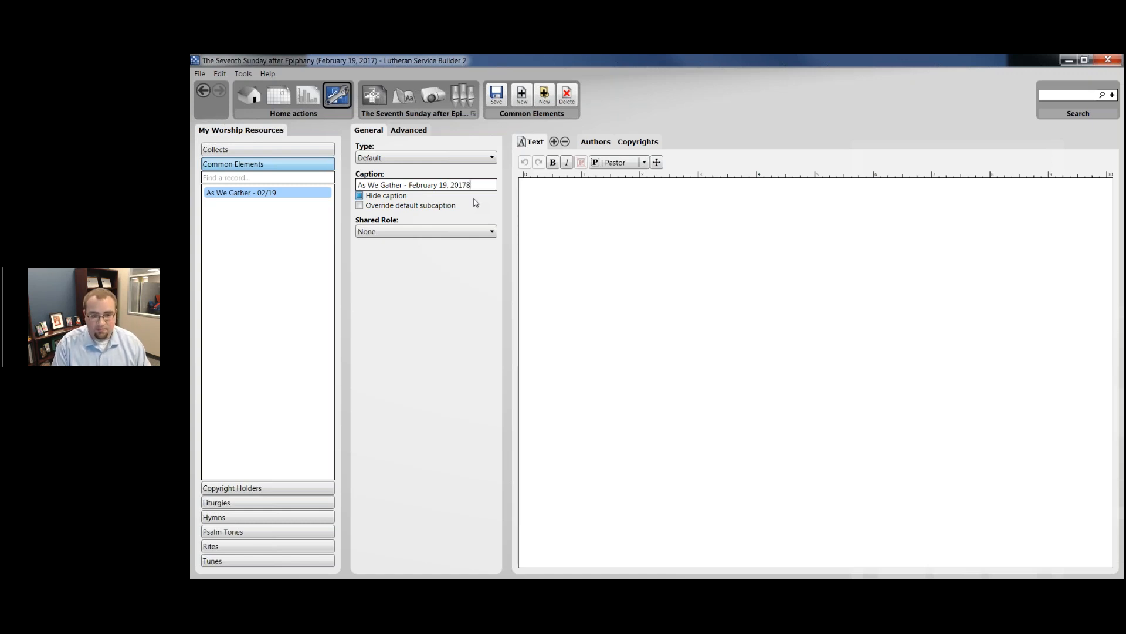
pyautogui.press('BackSpace')
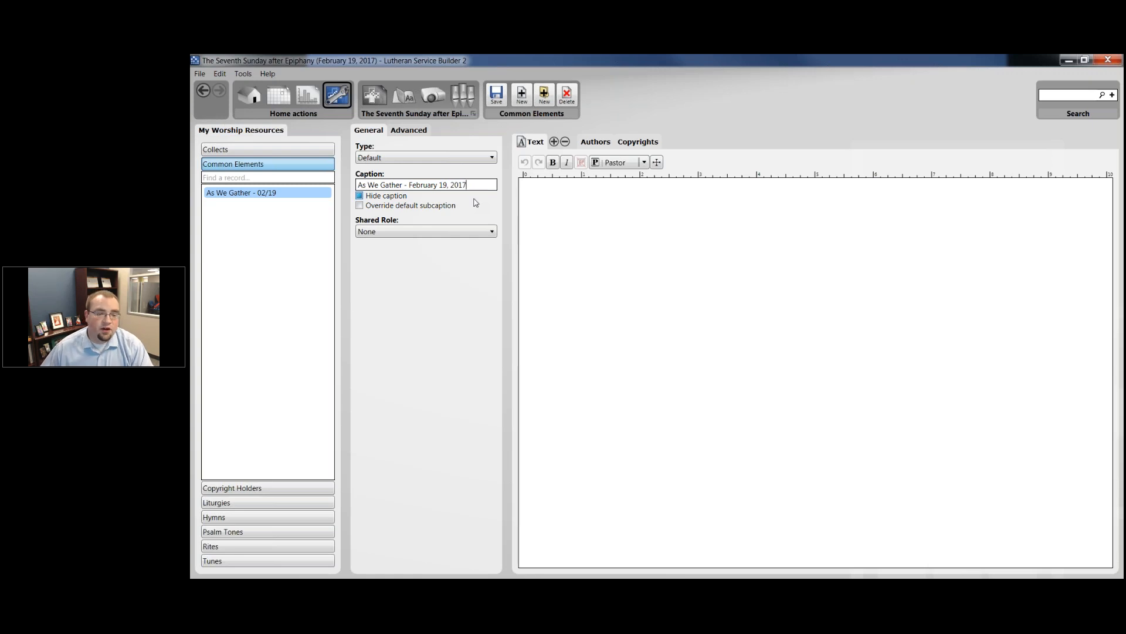
# - Hide the caption and override the default subcaption, moving February 19, 2017 into it and leaving As We Gather as the caption
pyautogui.click(405, 197)
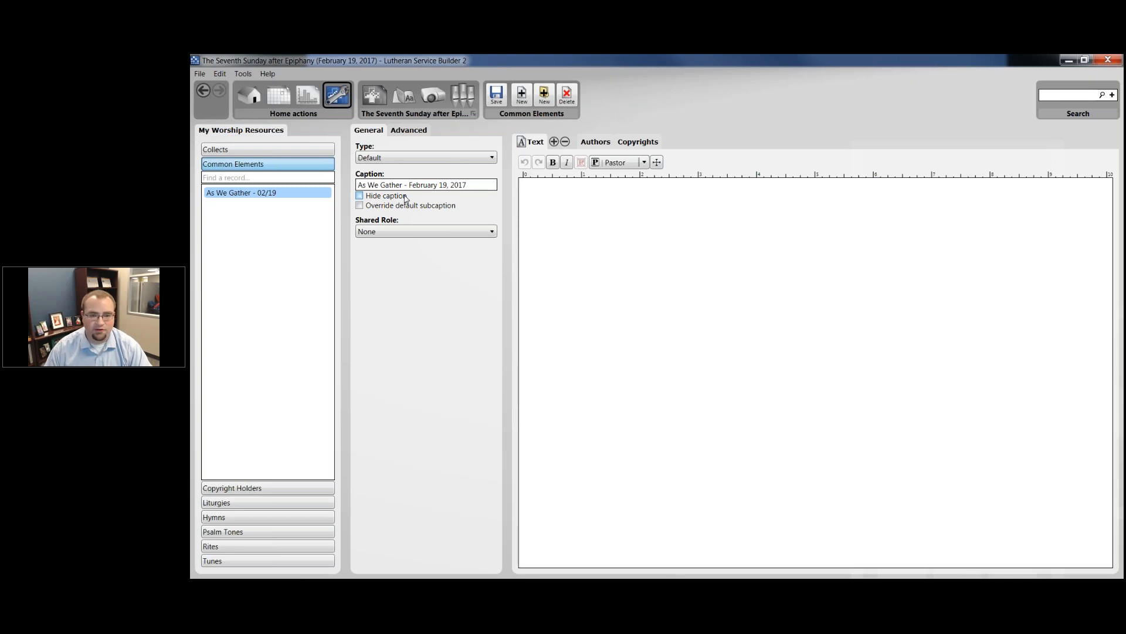
pyautogui.click(361, 197)
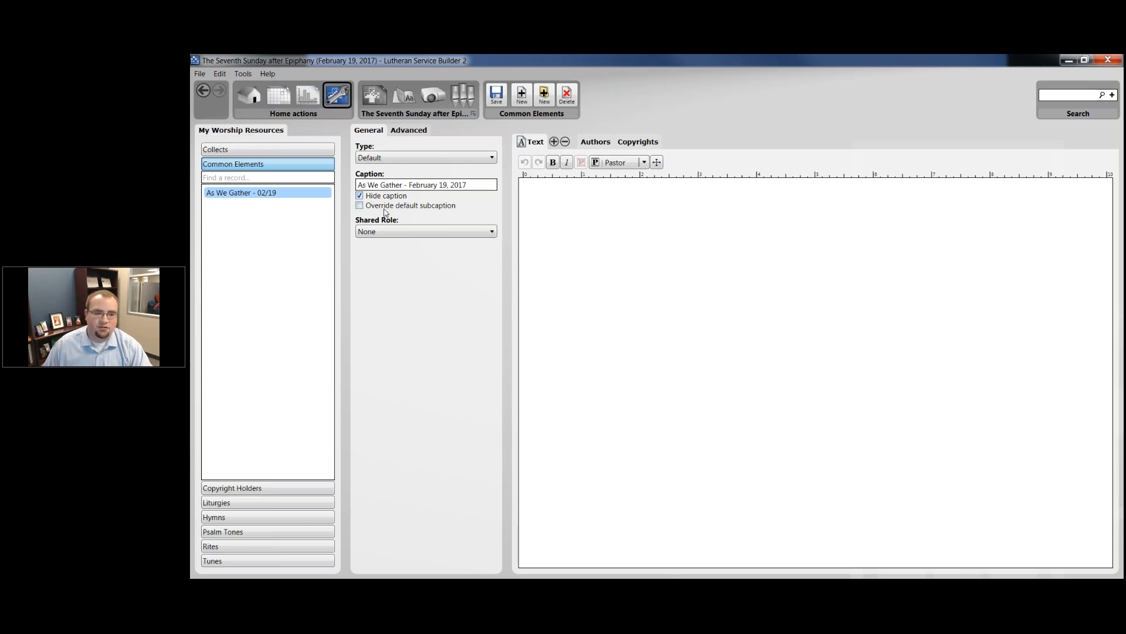
pyautogui.click(360, 206)
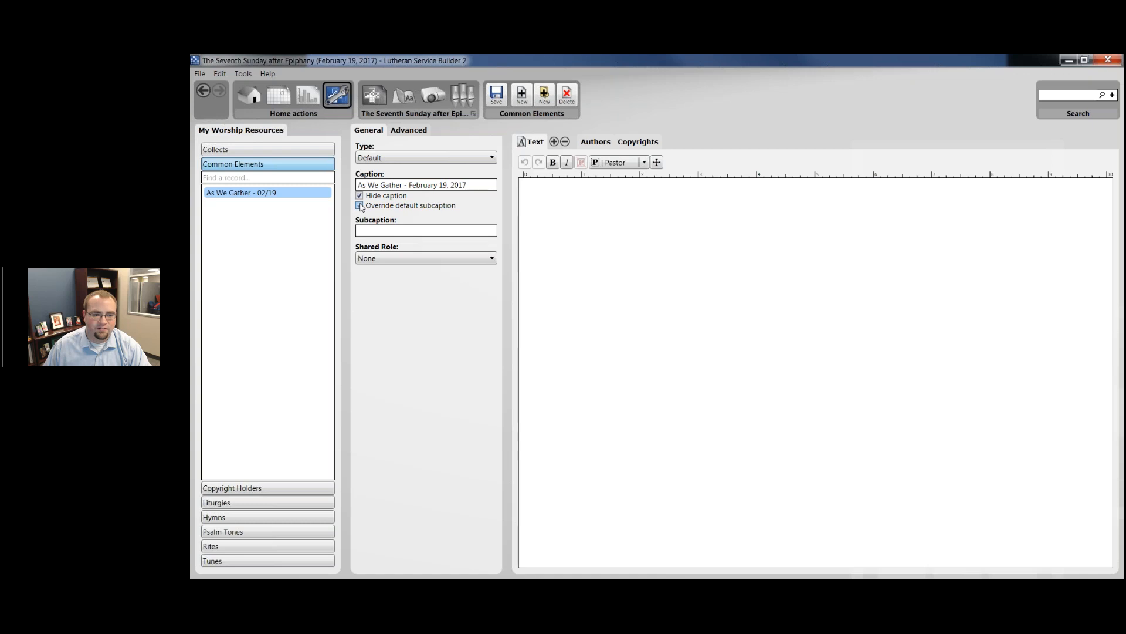
pyautogui.click(391, 229)
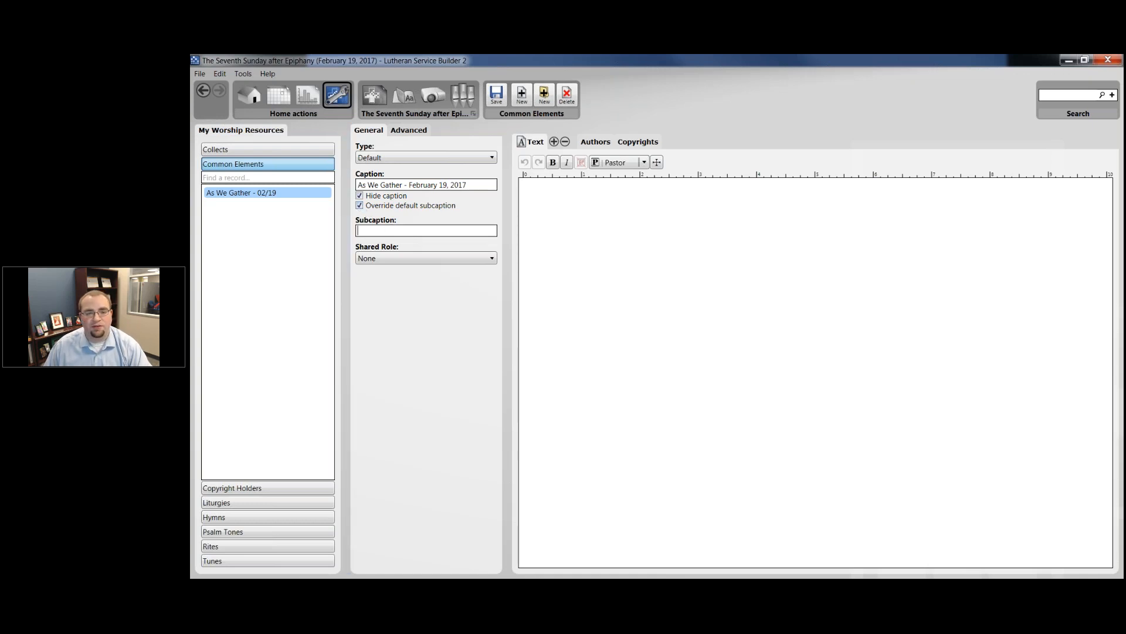
pyautogui.moveTo(467, 185); pyautogui.dragTo(413, 194)
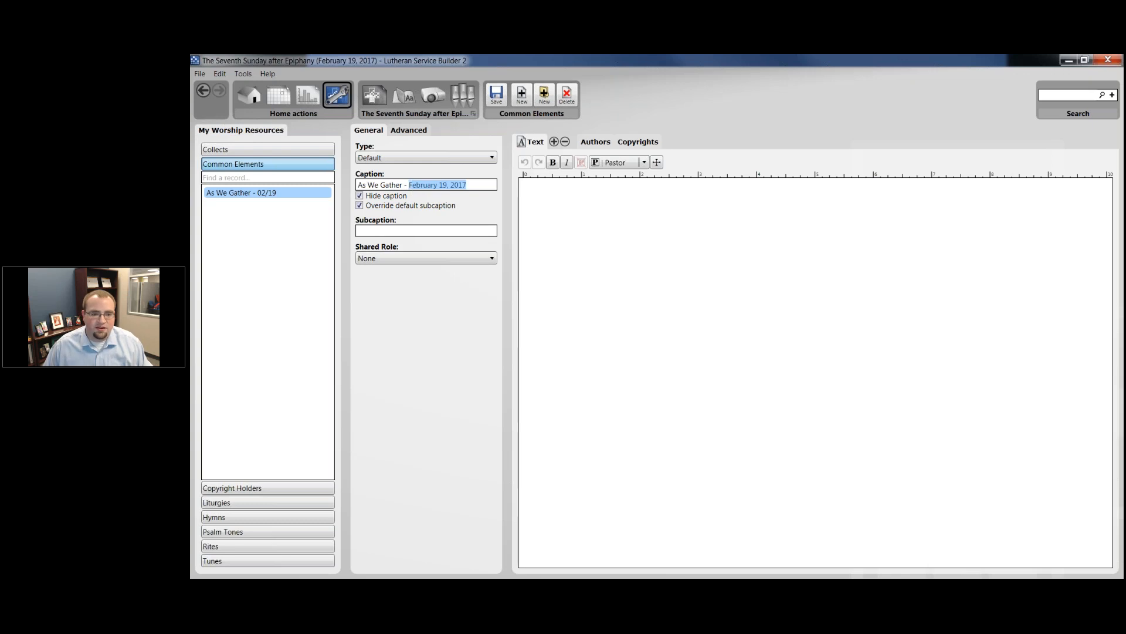
pyautogui.hotkey('ctrl', 'x')
pyautogui.click(425, 233)
pyautogui.hotkey('ctrl', 'v')
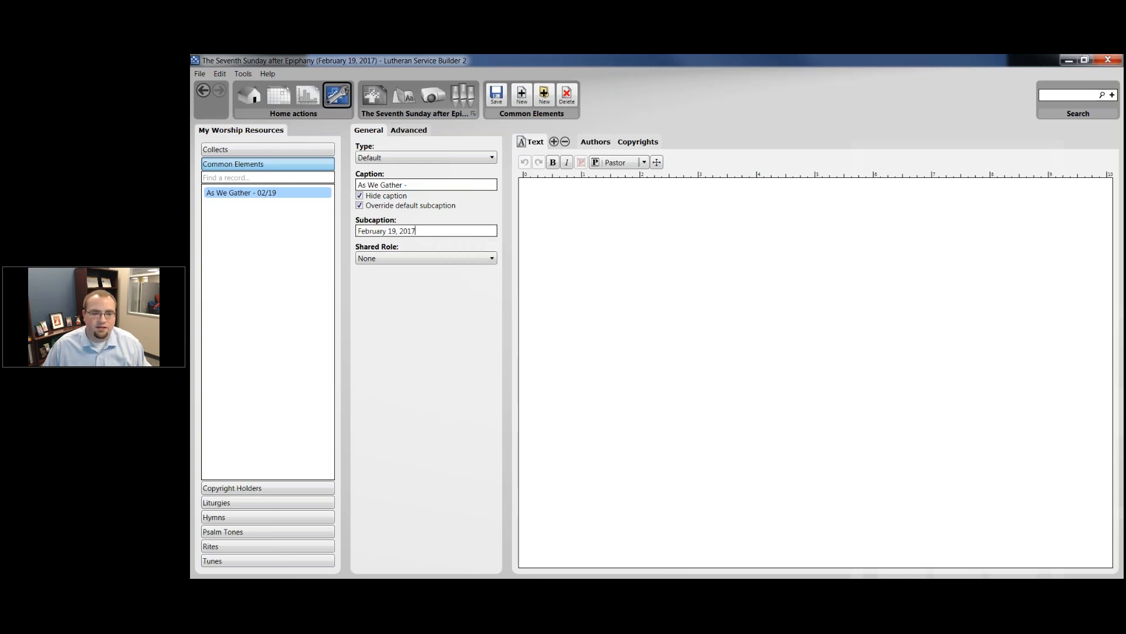
pyautogui.press('BackSpace')
pyautogui.press('BackSpace')
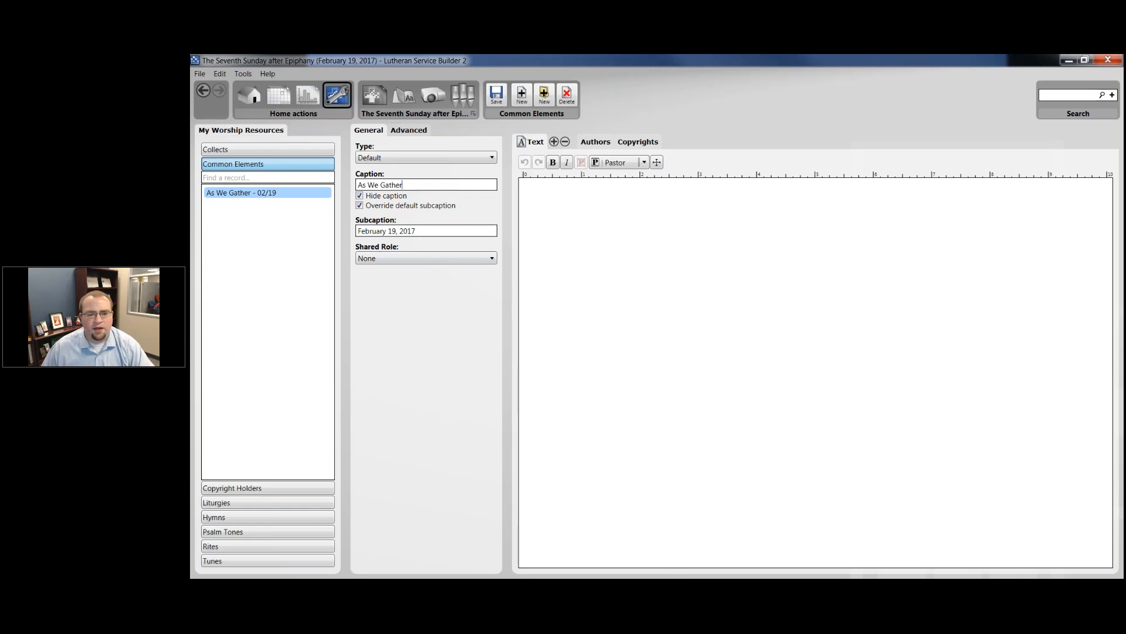
# - Look through the shared roles offered for the As We Gather element and keep None
pyautogui.click(467, 258)
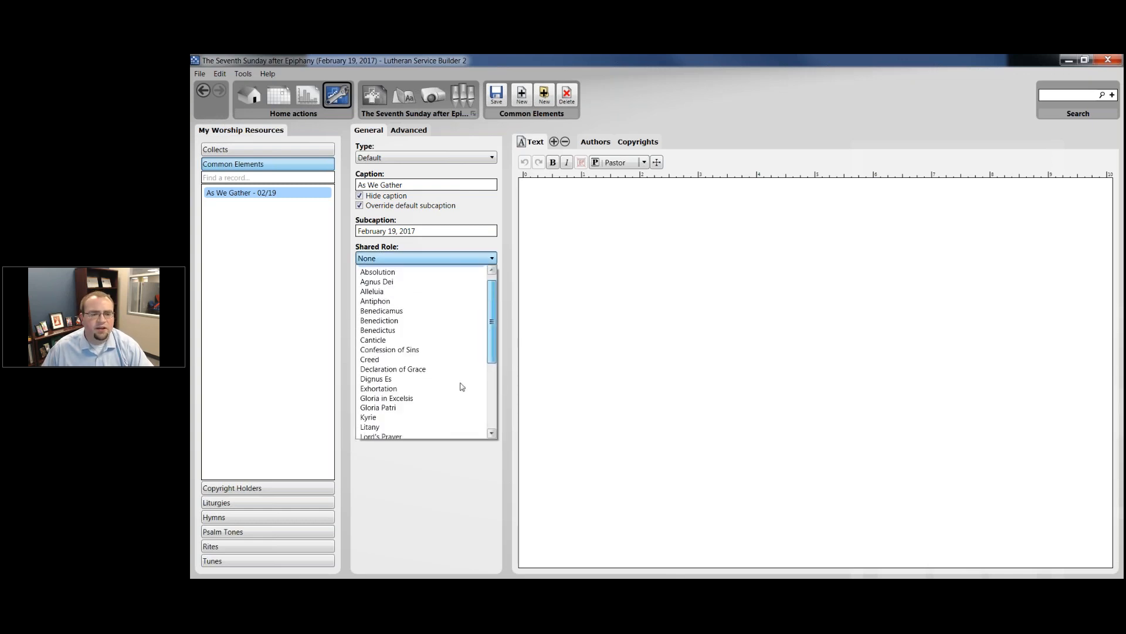
pyautogui.scroll(-5, 464, 393)
pyautogui.scroll(5, 476, 382)
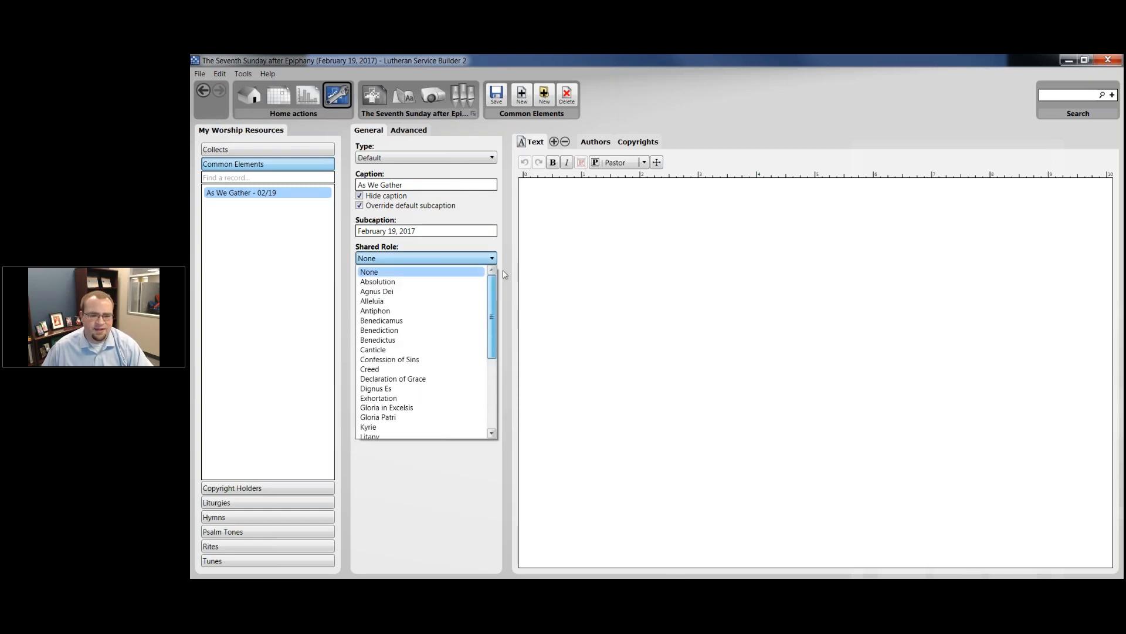
pyautogui.click(478, 273)
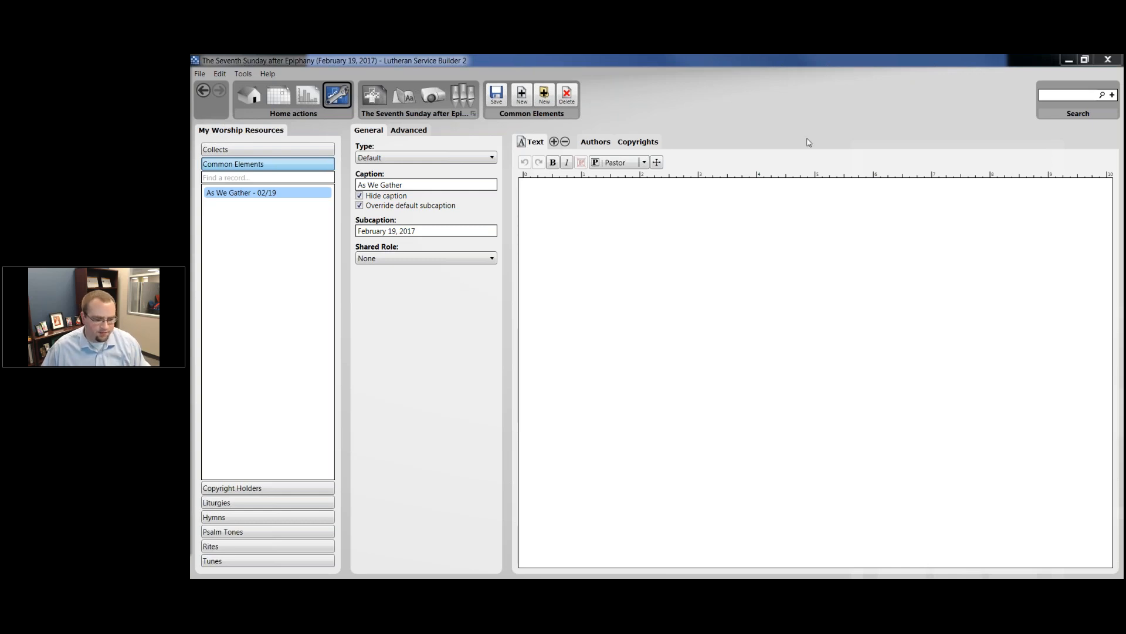
# - Paste the "We are God's house of living stones" paragraph as the element's text, remove the trial cross symbol, and save the element
pyautogui.hotkey('ctrl', 'v')
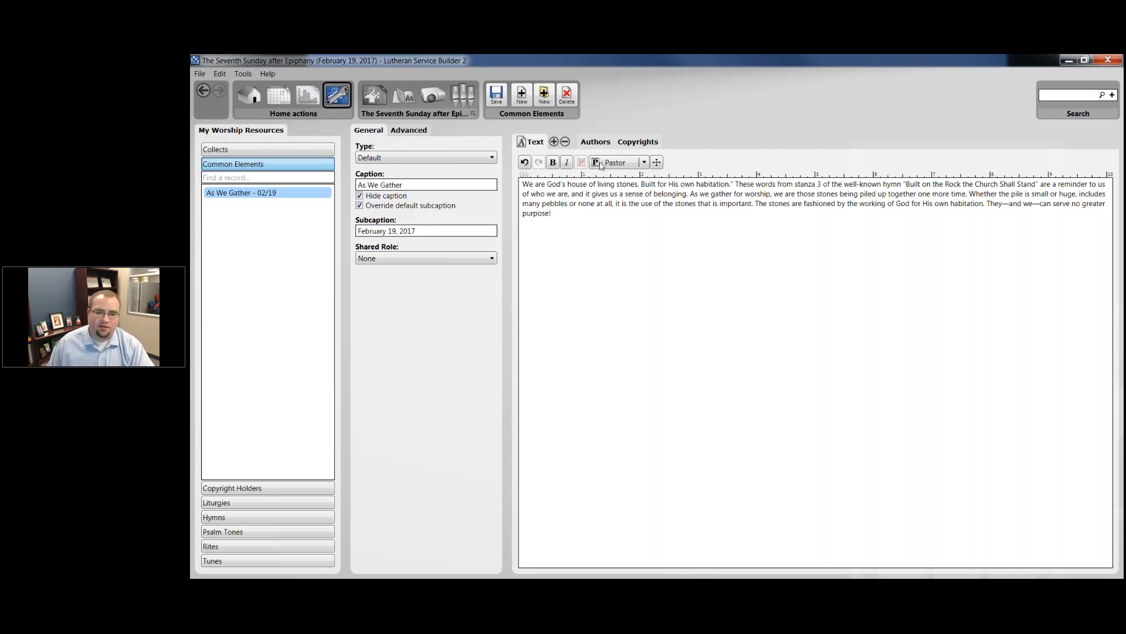
pyautogui.click(657, 162)
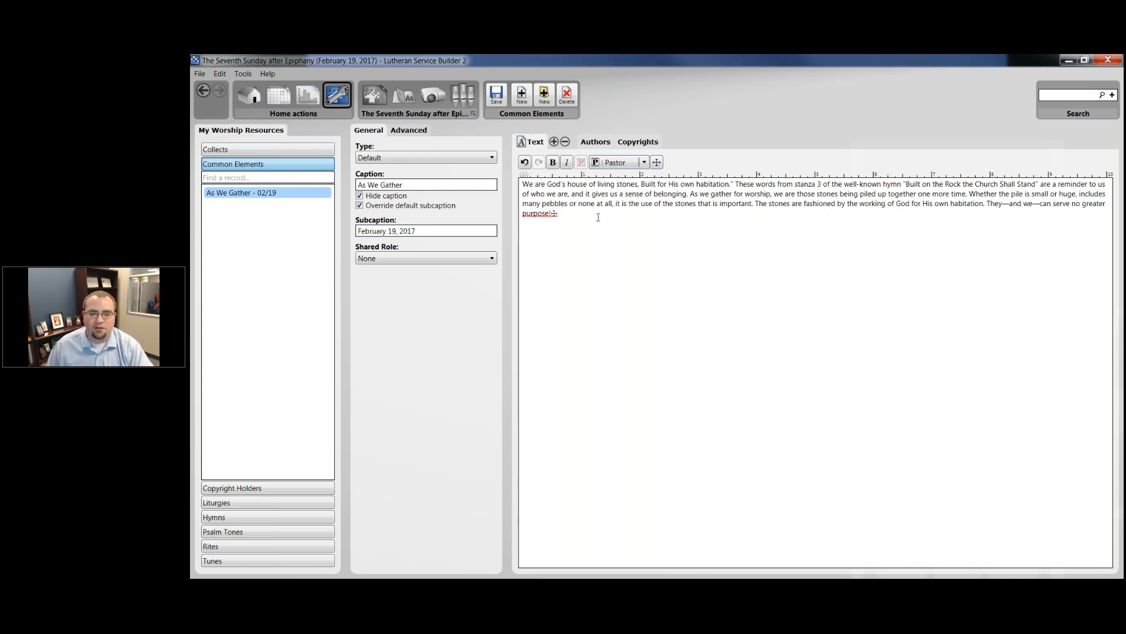
pyautogui.press('BackSpace')
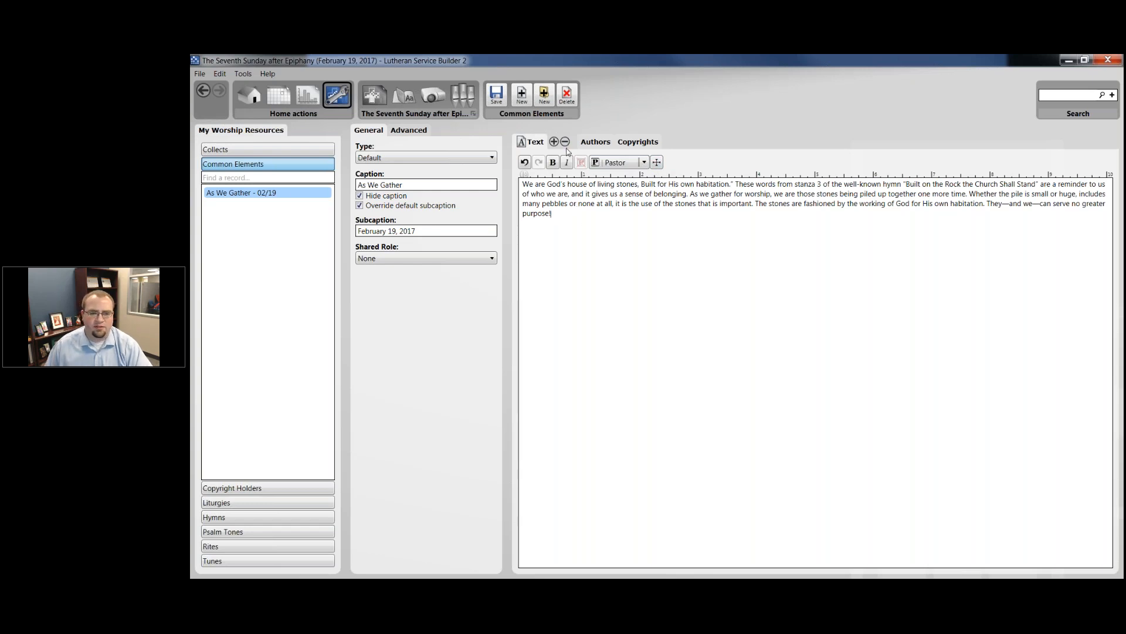
pyautogui.click(497, 95)
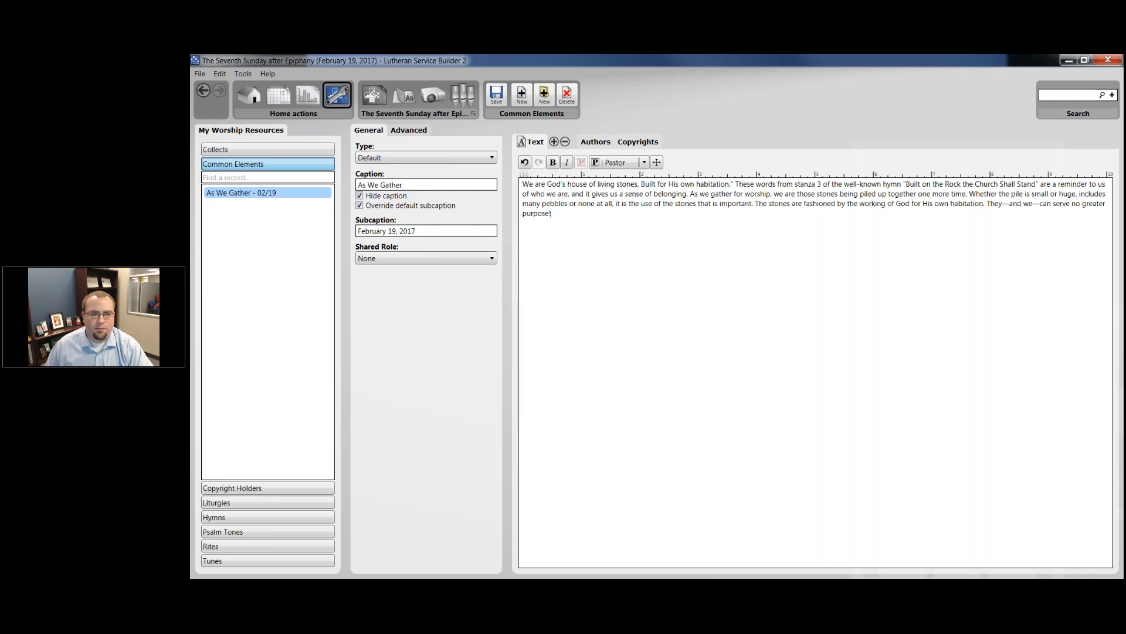
# - Return to the service plan and look through its Hymn of Invocation, Invocation, Exhortation and Kyrie elements
pyautogui.click(371, 96)
pyautogui.moveTo(354, 152)
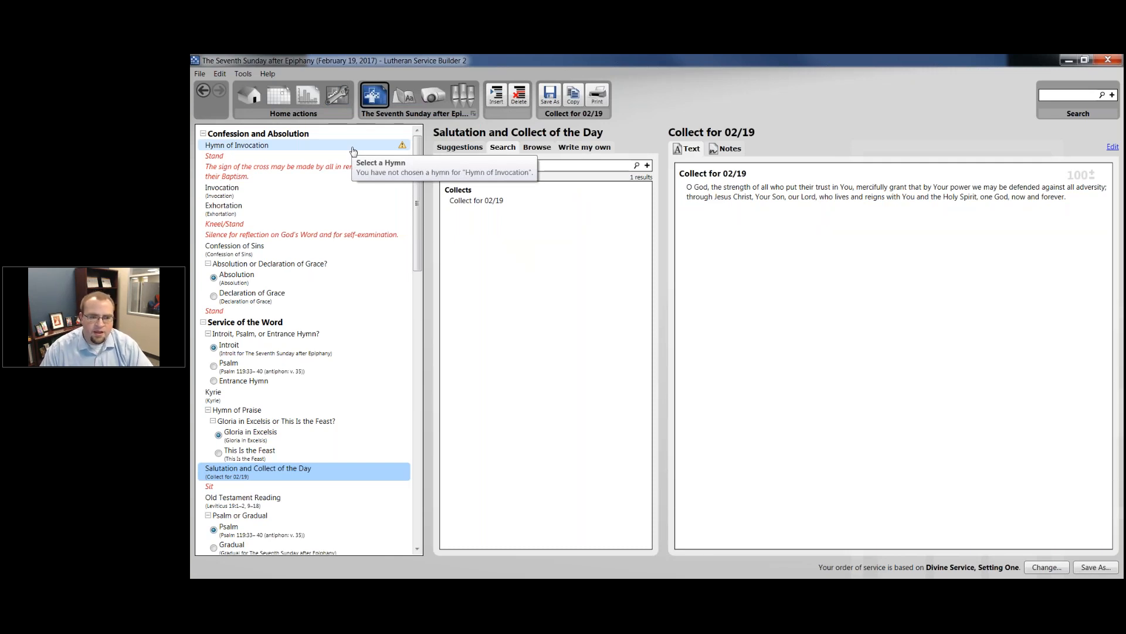
pyautogui.click(294, 145)
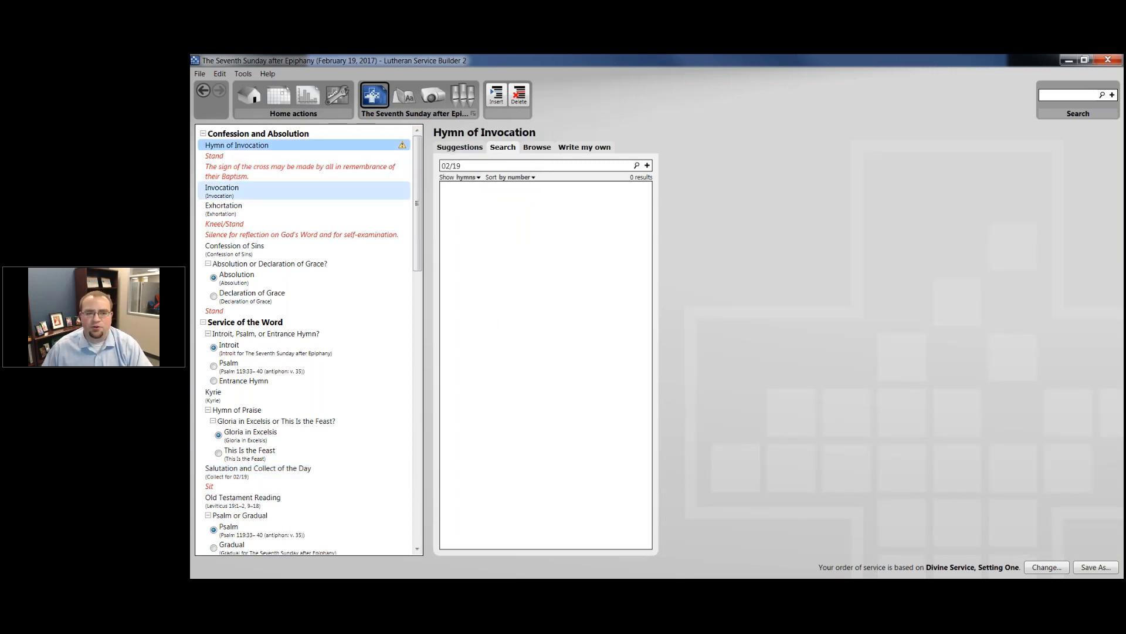
pyautogui.click(272, 191)
pyautogui.click(239, 208)
pyautogui.click(293, 145)
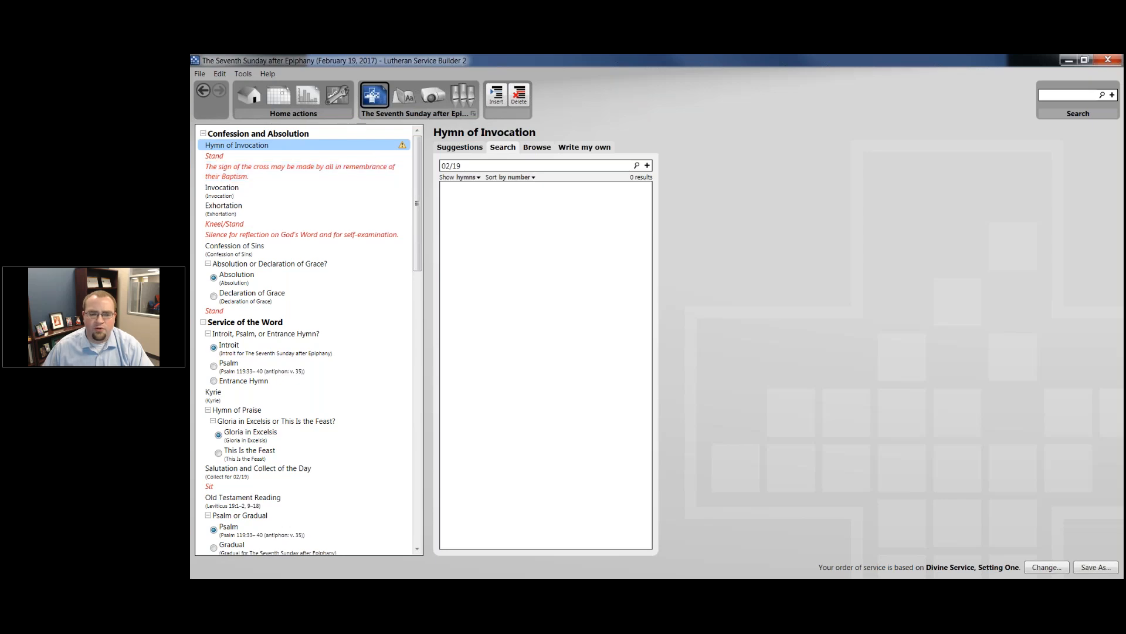
pyautogui.click(238, 396)
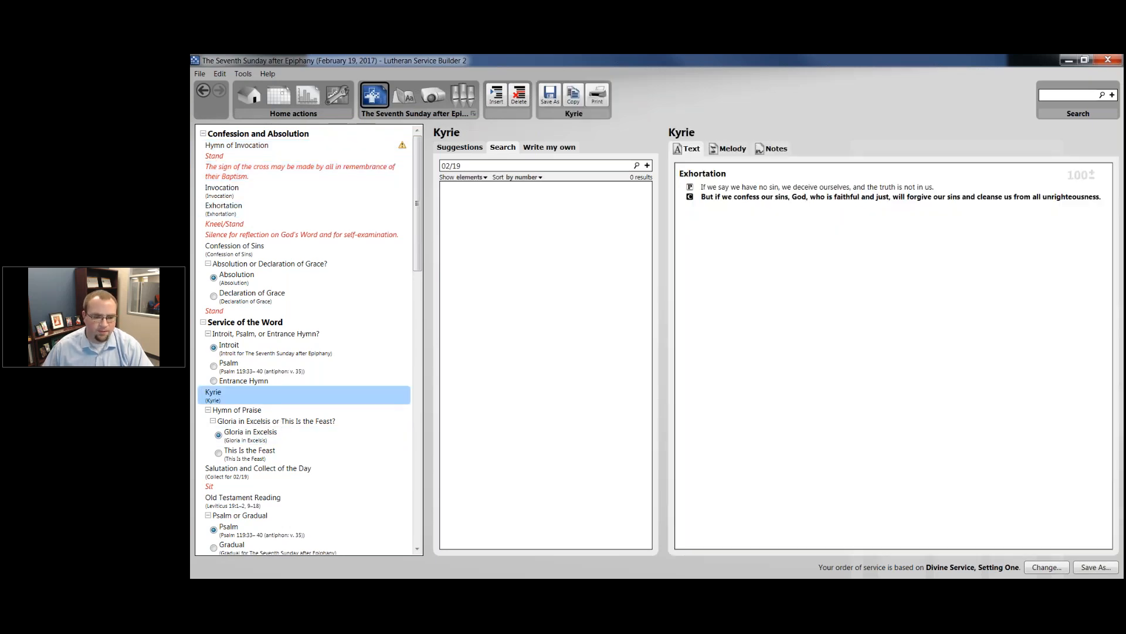
# - Insert the custom element As We Gather - 02/19 at the very start of the service, above the Confession and Absolution heading
pyautogui.click(322, 134)
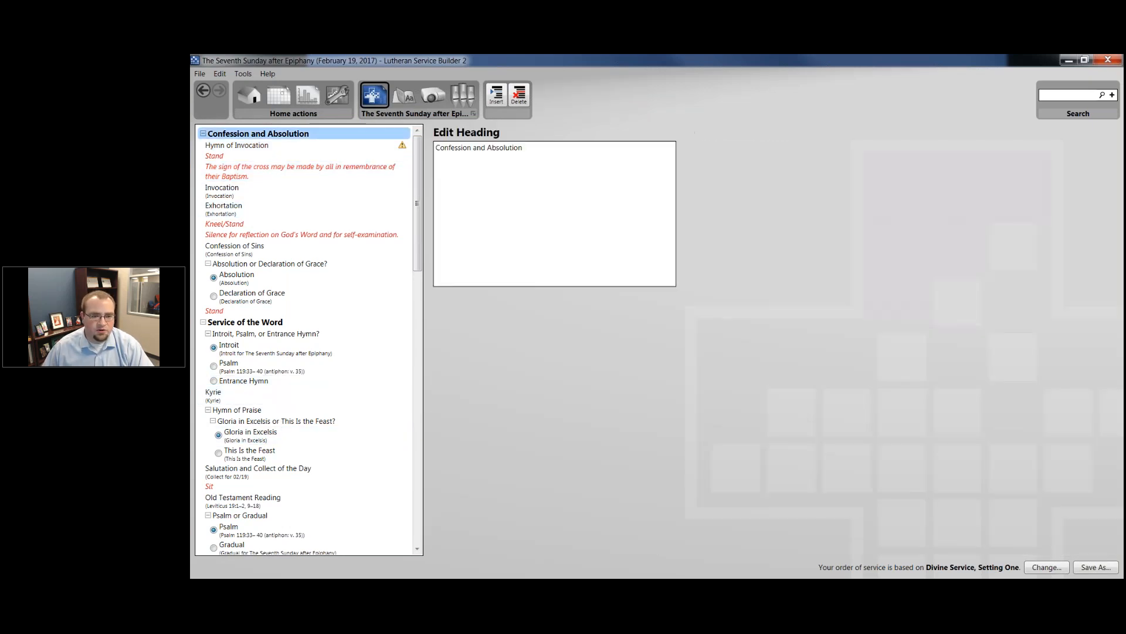
pyautogui.click(494, 96)
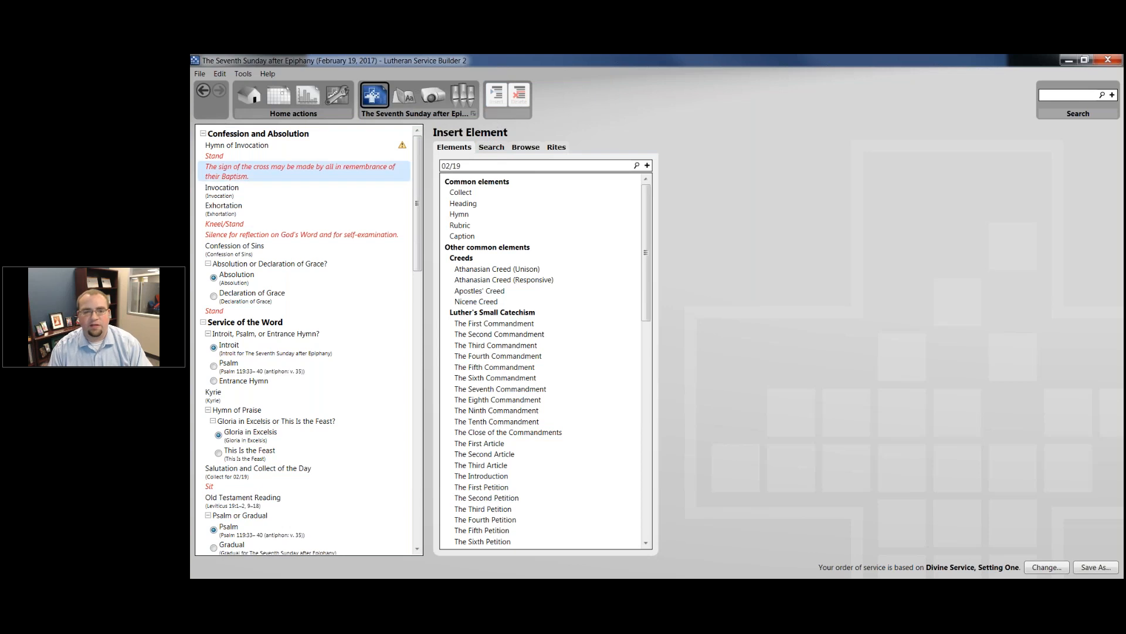
pyautogui.scroll(-5, 638, 406)
pyautogui.scroll(-7, 638, 406)
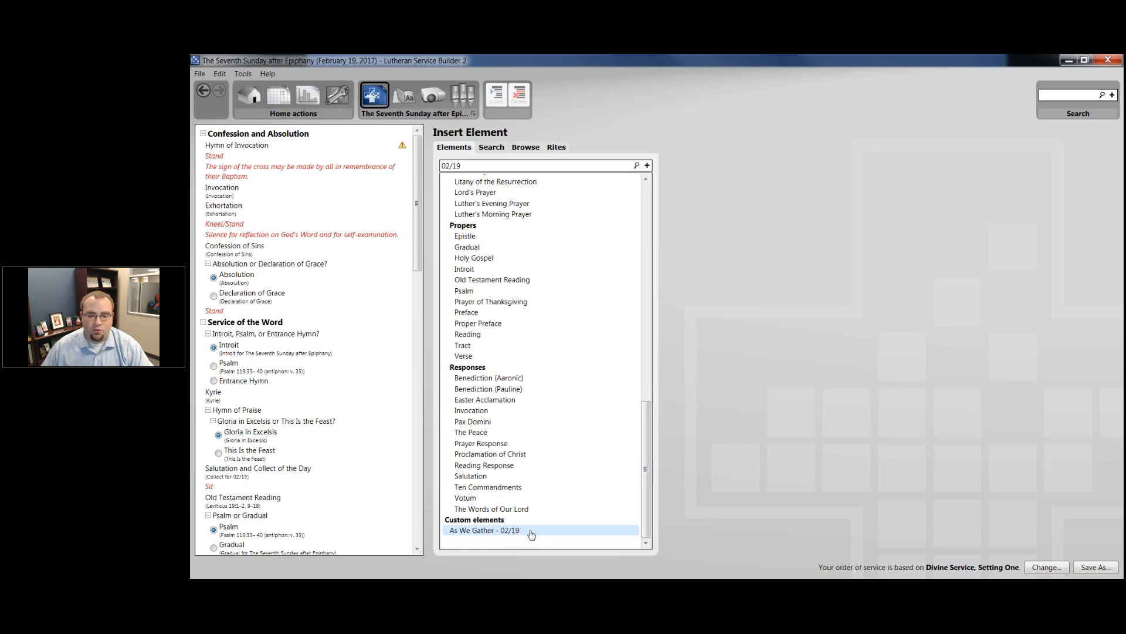
pyautogui.moveTo(525, 531); pyautogui.dragTo(207, 128)
pyautogui.moveTo(193, 122); pyautogui.dragTo(208, 128)
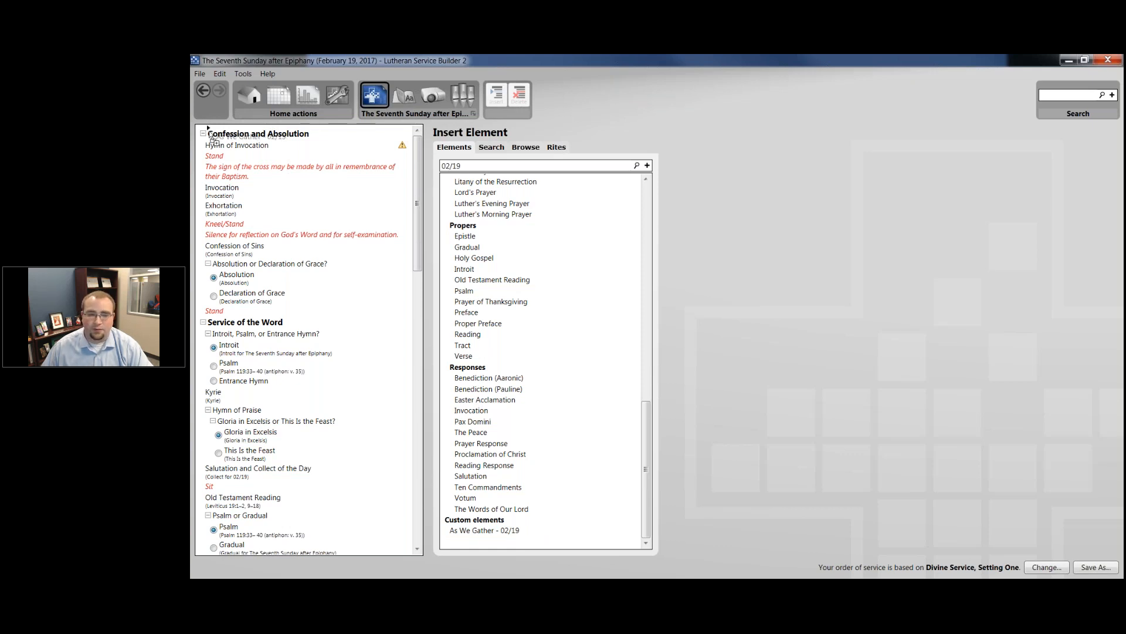
pyautogui.moveTo(208, 128); pyautogui.dragTo(209, 129)
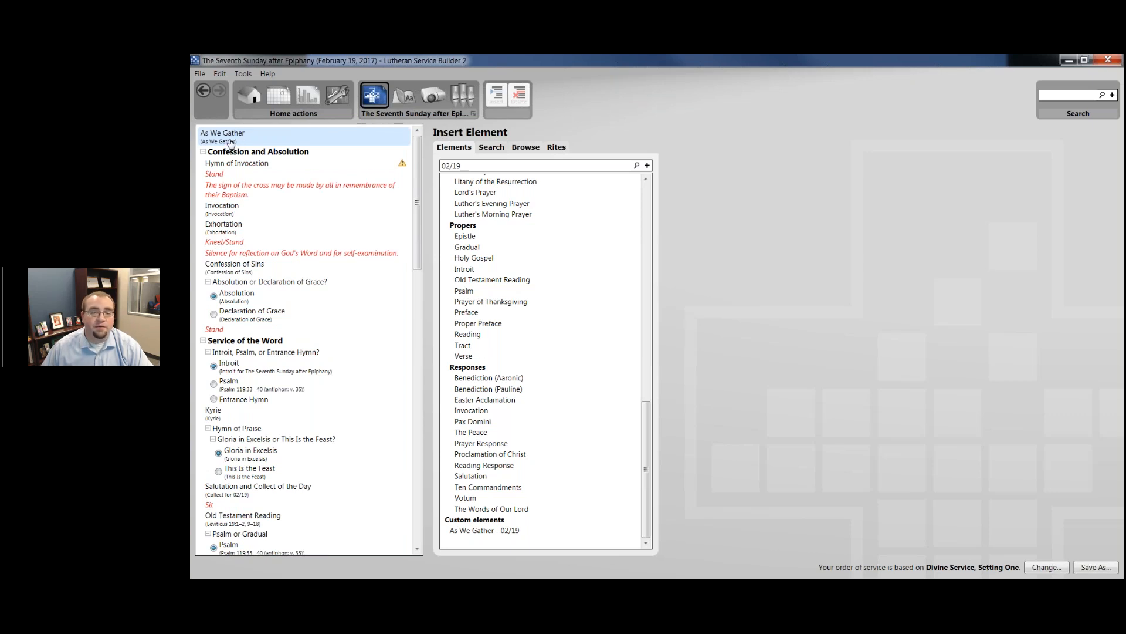
# - Clear the old search term for the inserted As We Gather element and review its text and notes
pyautogui.click(230, 139)
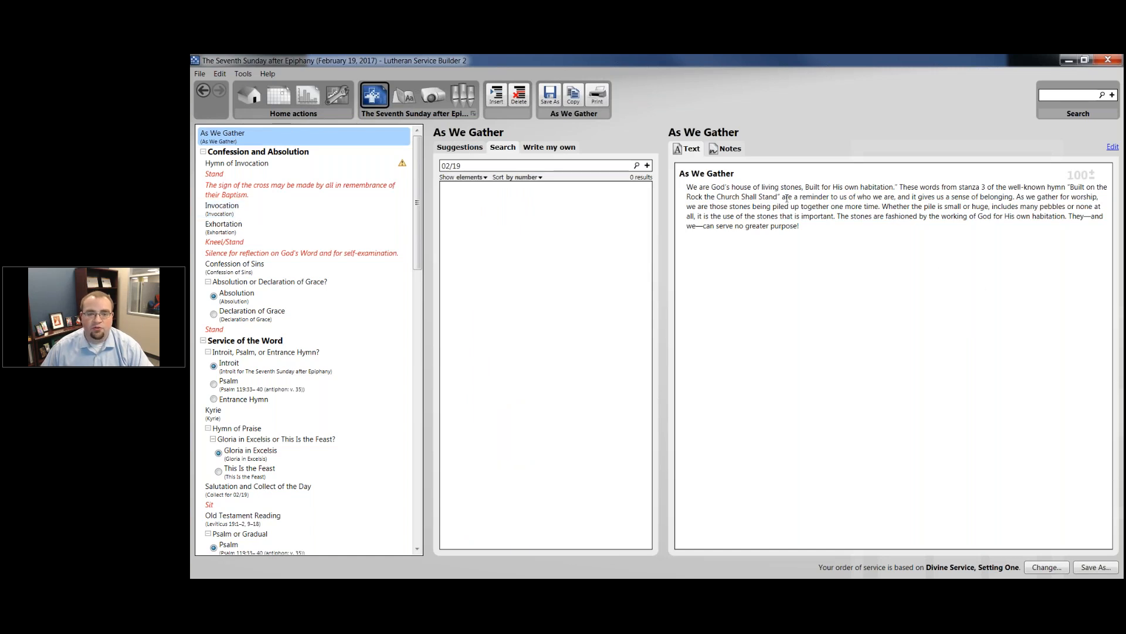
pyautogui.moveTo(460, 165); pyautogui.dragTo(441, 166)
pyautogui.press('BackSpace')
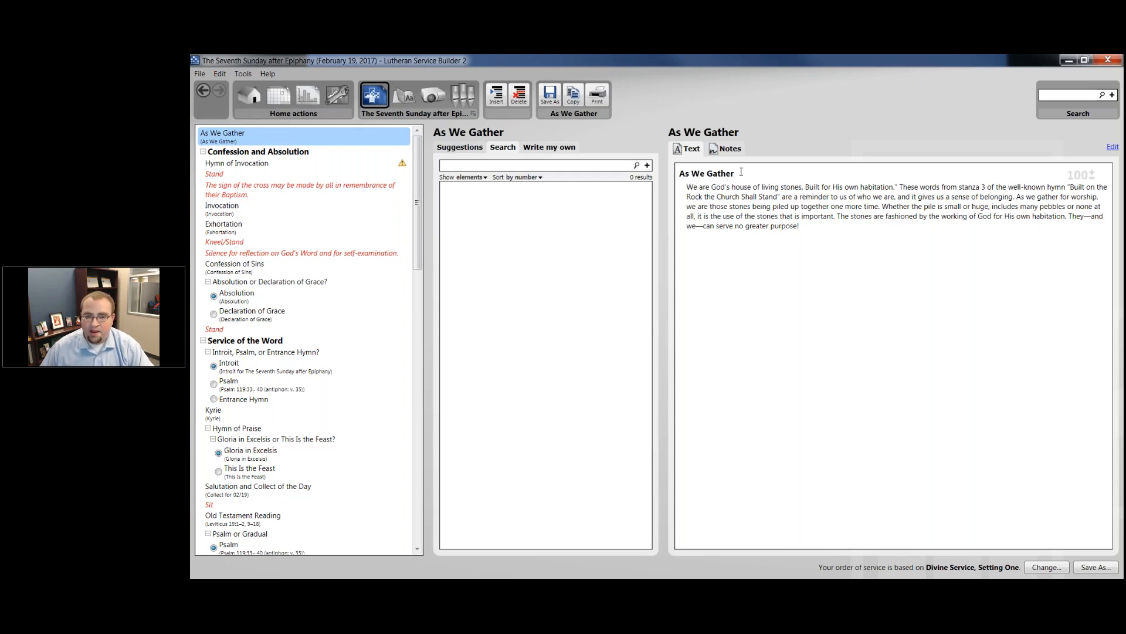
pyautogui.click(729, 150)
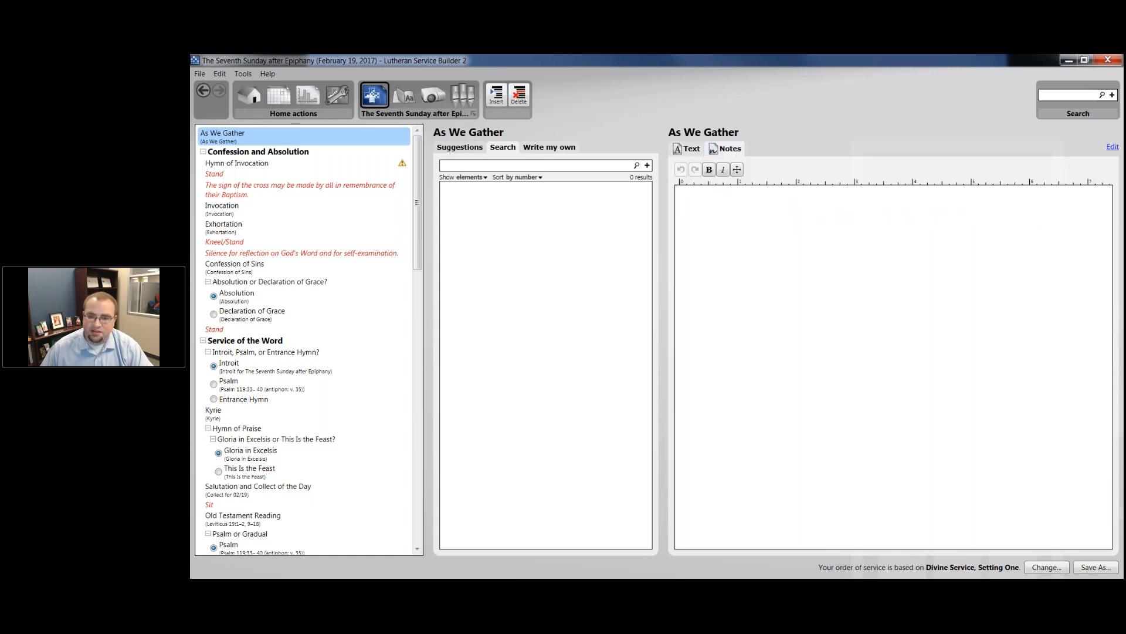
pyautogui.click(681, 149)
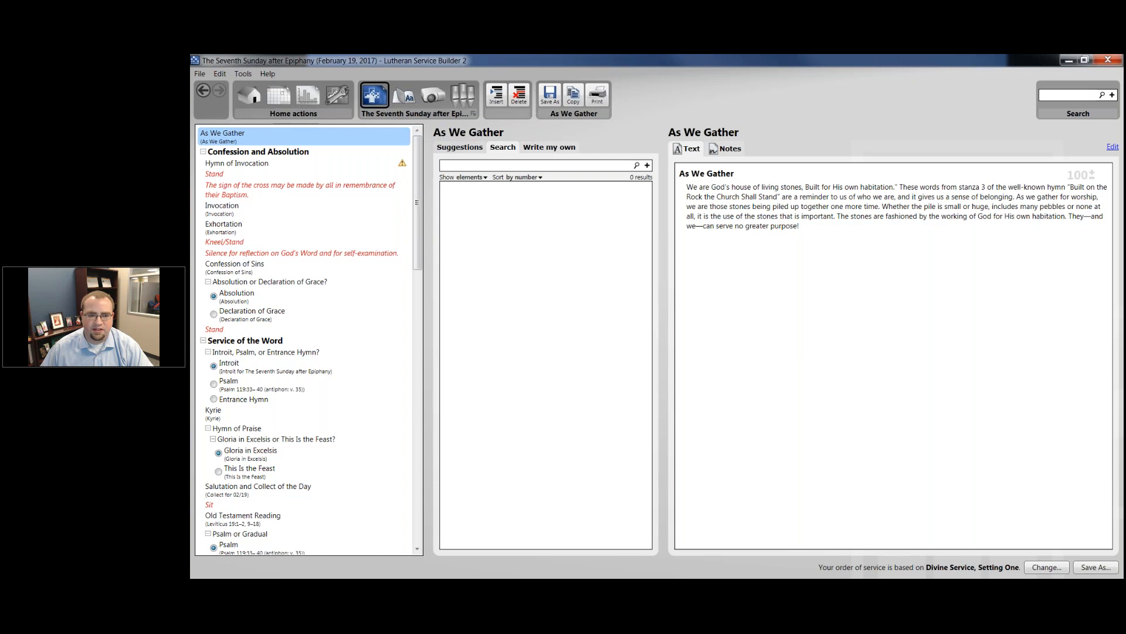
# - Turn on titles in the service's document preview and save it as the Word document 2017-02-19.The Seventh Sunday after Epiphany
pyautogui.click(403, 95)
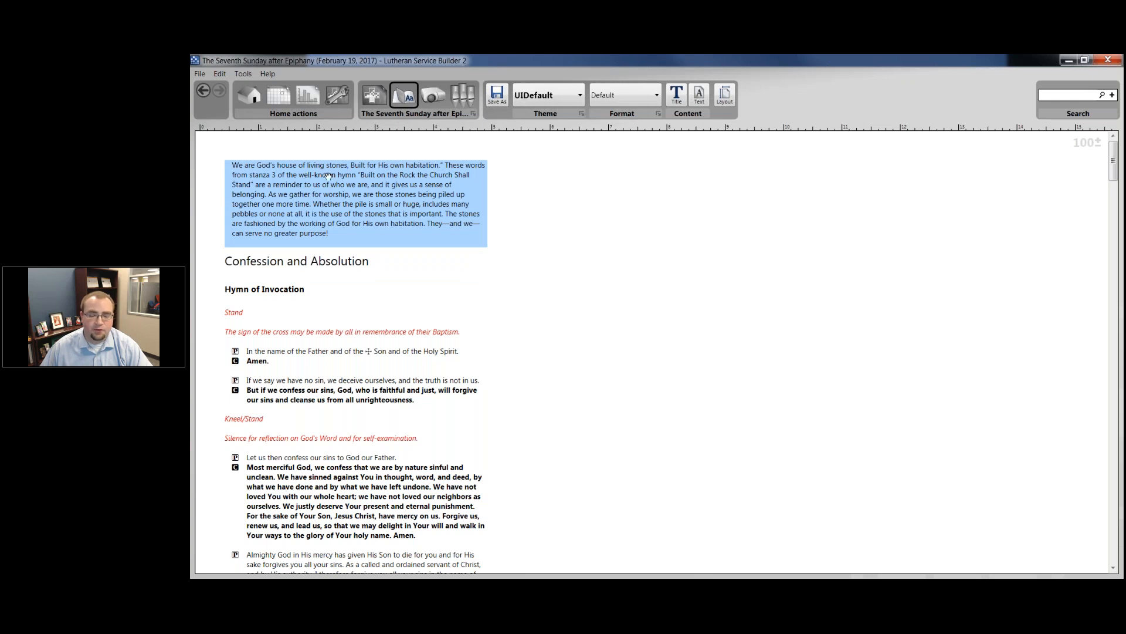
pyautogui.click(676, 94)
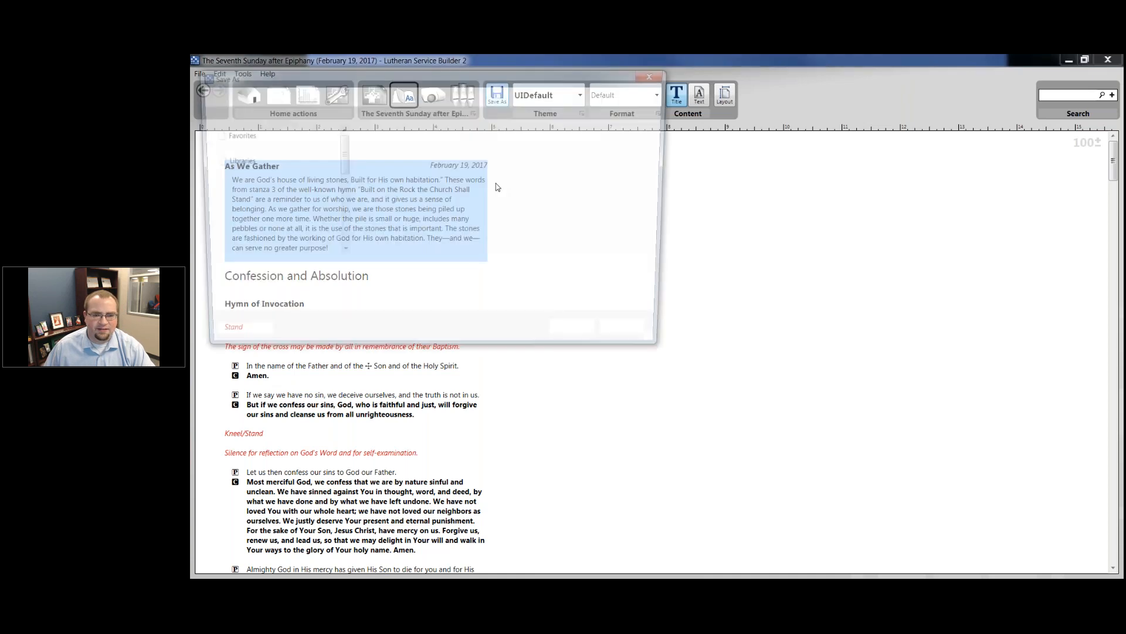
pyautogui.click(582, 338)
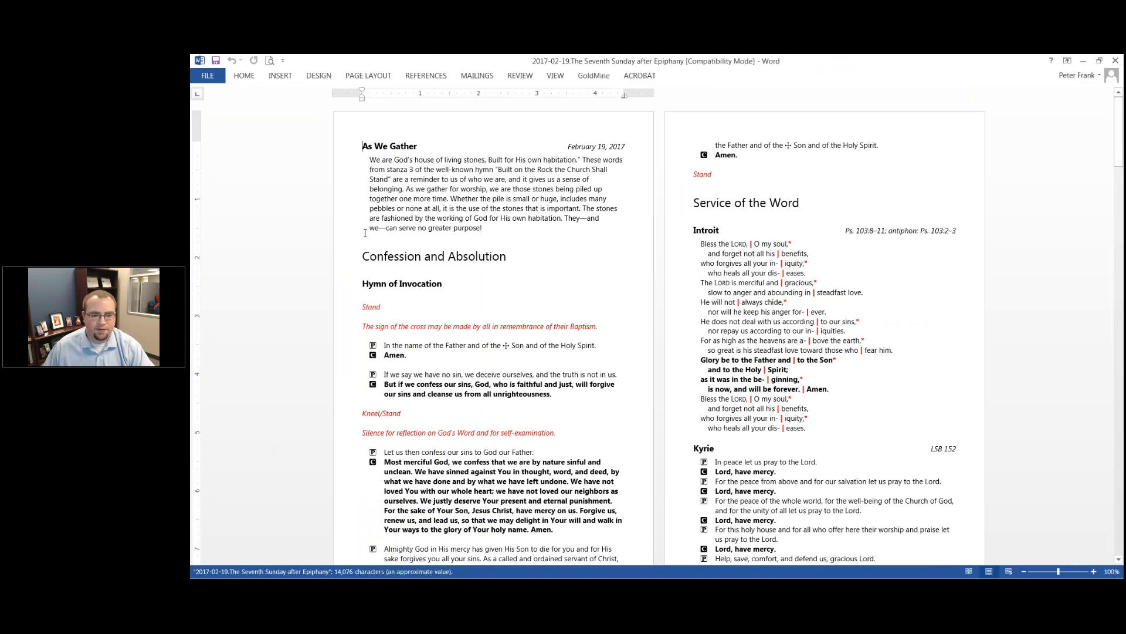
# - Insert a page break before Confession and Absolution and add blank lines above As We Gather to move it to the bottom of page one
pyautogui.click(364, 256)
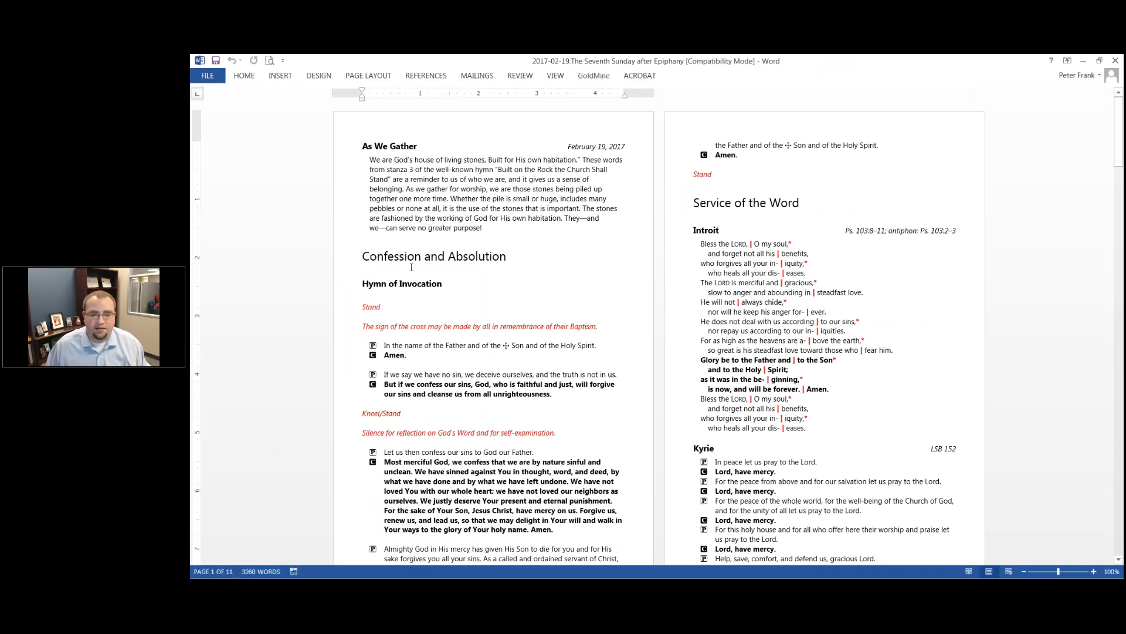
pyautogui.hotkey('ctrl', 'Return')
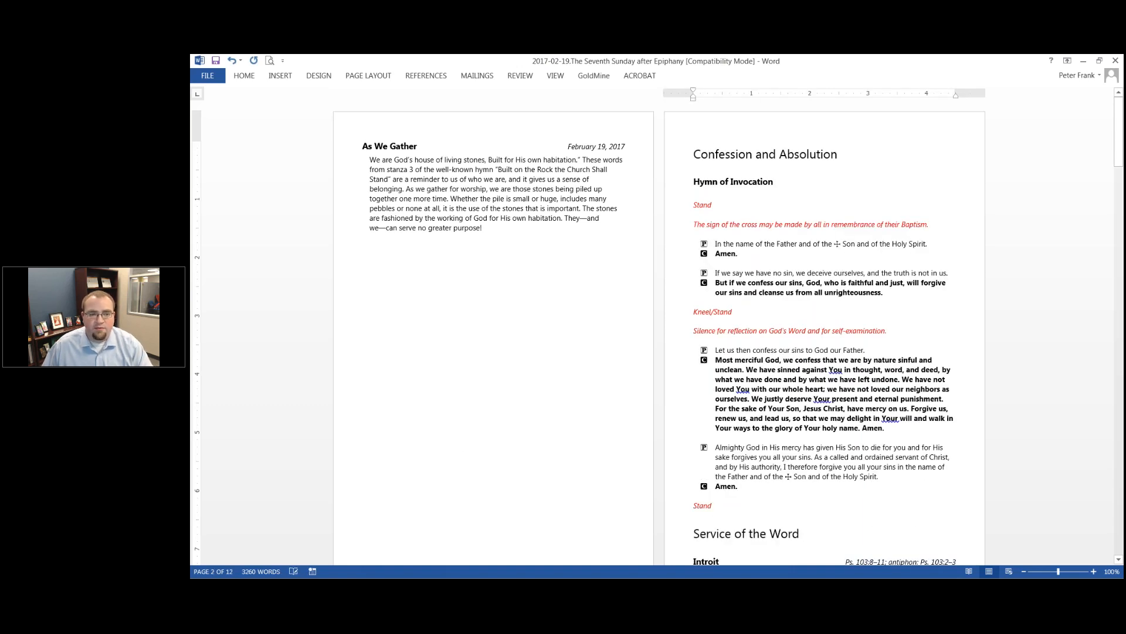
pyautogui.click(363, 147)
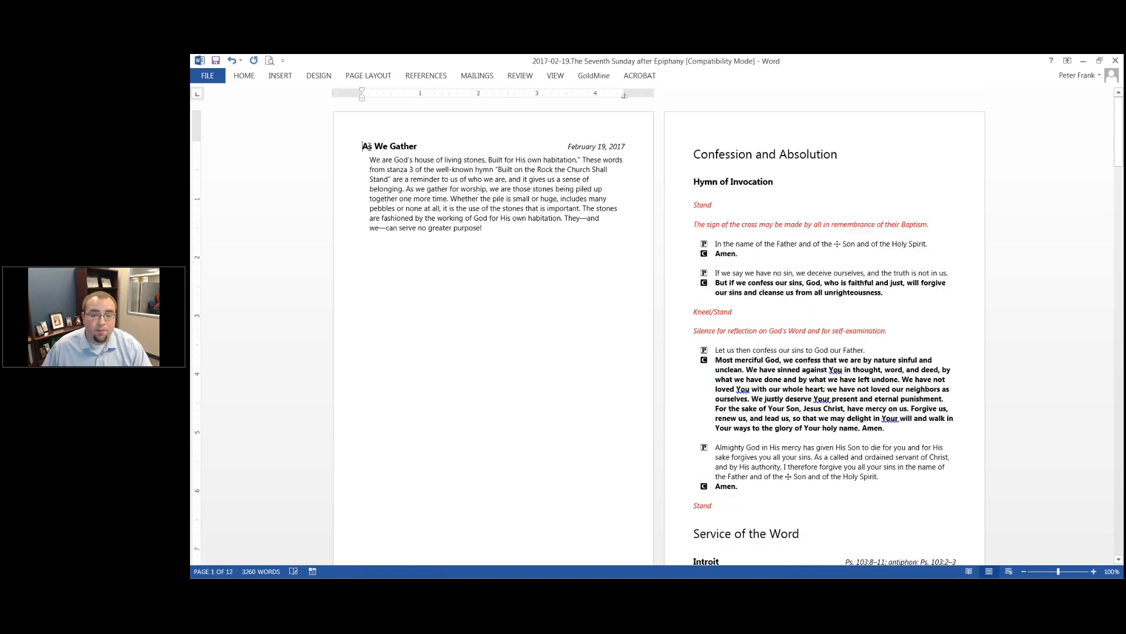
pyautogui.press('Return')
pyautogui.press('Return')
pyautogui.press('Return')
pyautogui.press('Return')
pyautogui.press('Return')
pyautogui.press('Return')
pyautogui.press('Return')
pyautogui.press('Return')
pyautogui.press('Return')
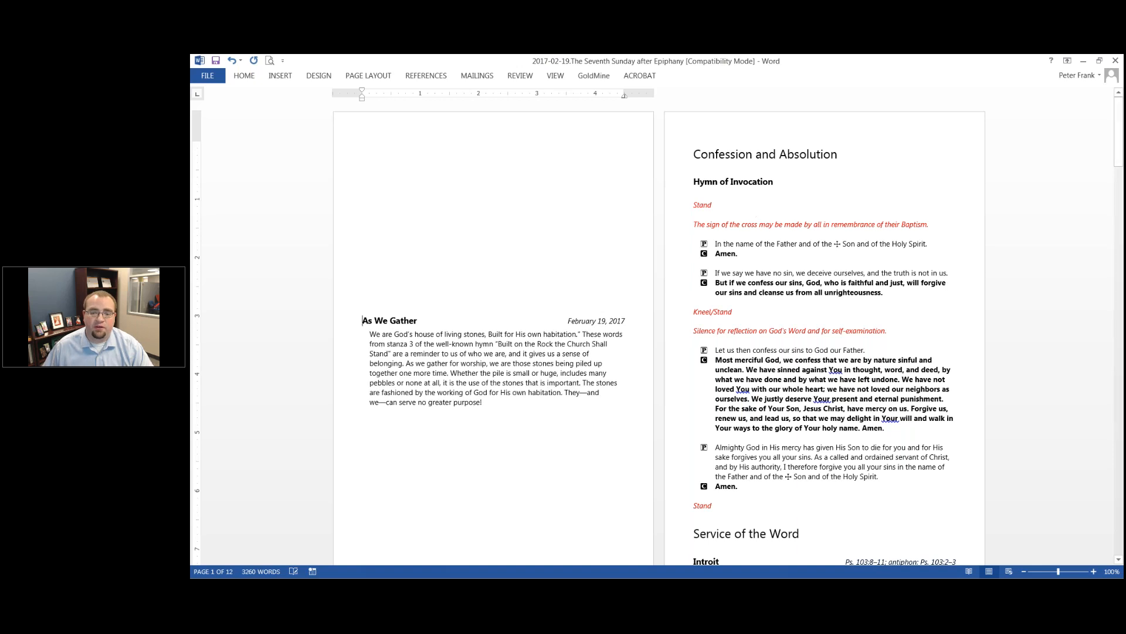
pyautogui.press('Return')
pyautogui.press('Return')
pyautogui.press('Return')
pyautogui.press('Return')
pyautogui.press('Return')
pyautogui.press('Return')
pyautogui.press('Return')
pyautogui.press('Return')
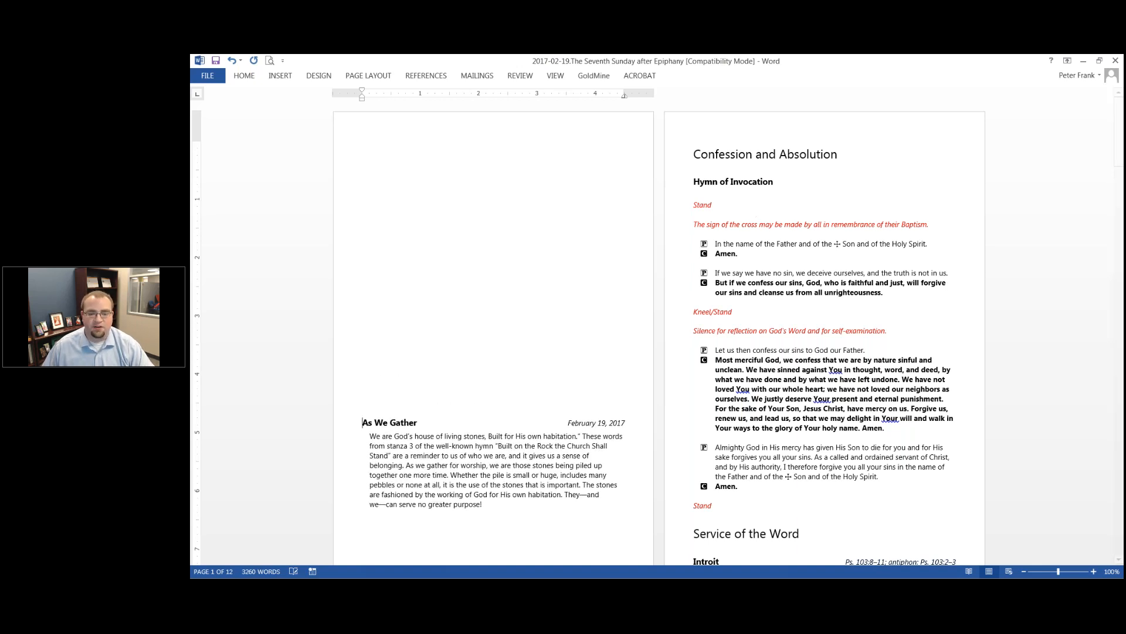
pyautogui.press('Return')
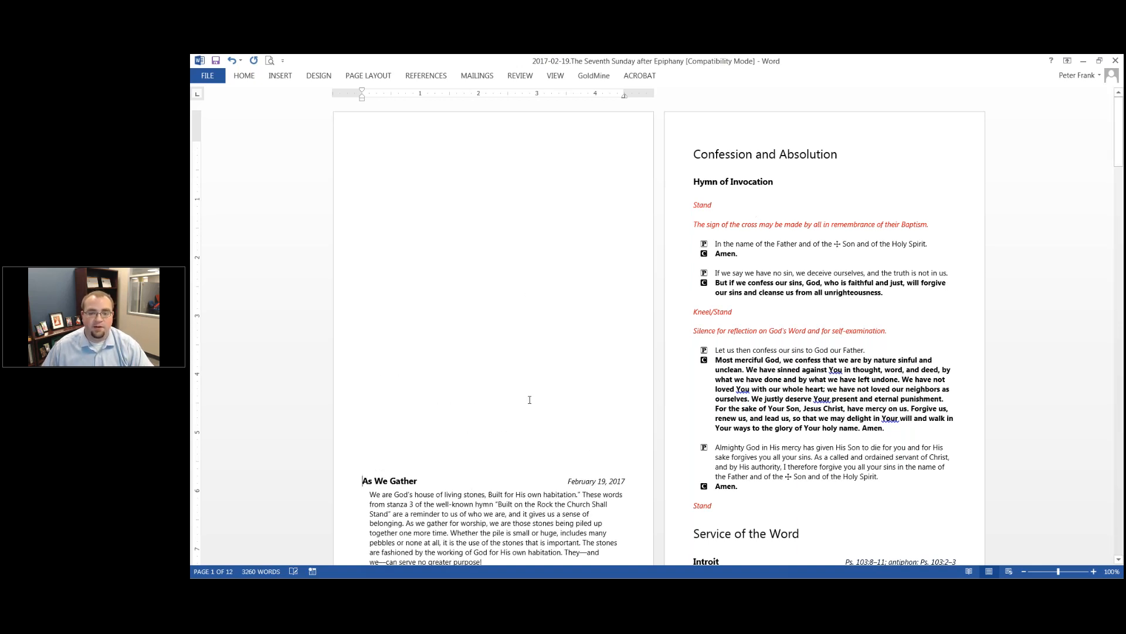
pyautogui.scroll(-2, 529, 394)
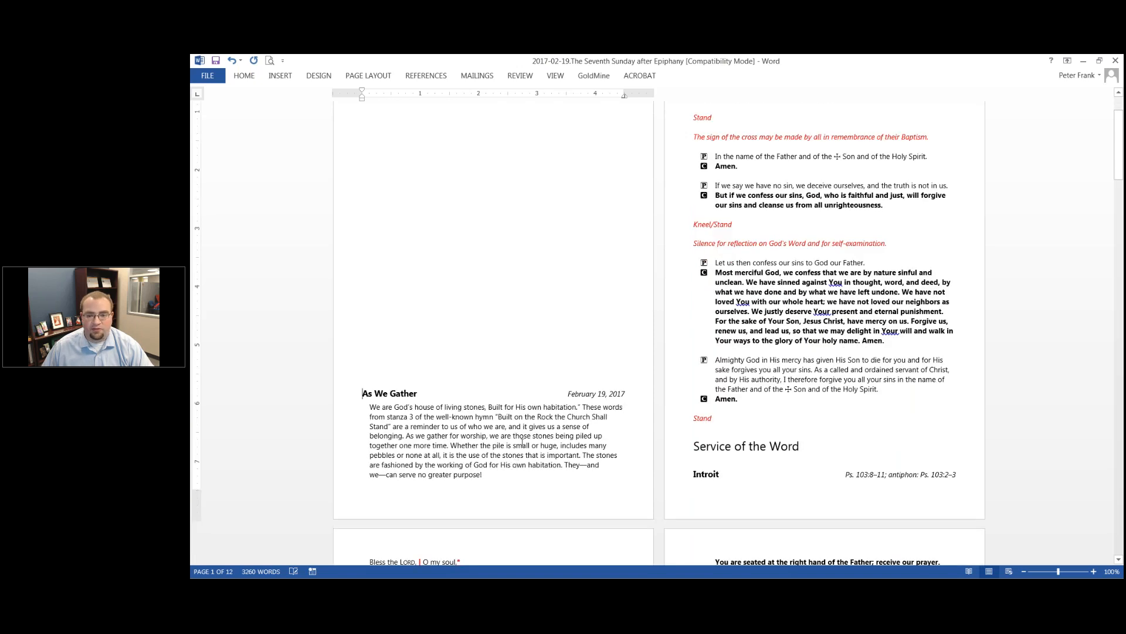
pyautogui.scroll(2, 522, 443)
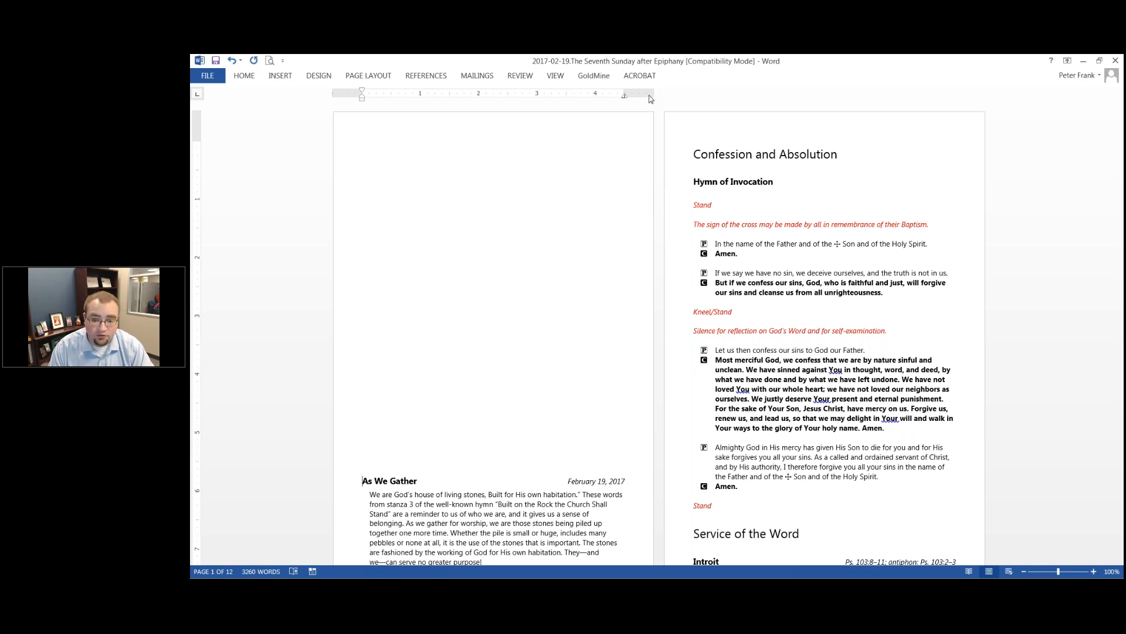
# - Return to the common elements in Lutheran Service Builder, then switch to the Prayer of the Church document in Word and read through its petitions
pyautogui.moveTo(708, 58); pyautogui.dragTo(192, 170)
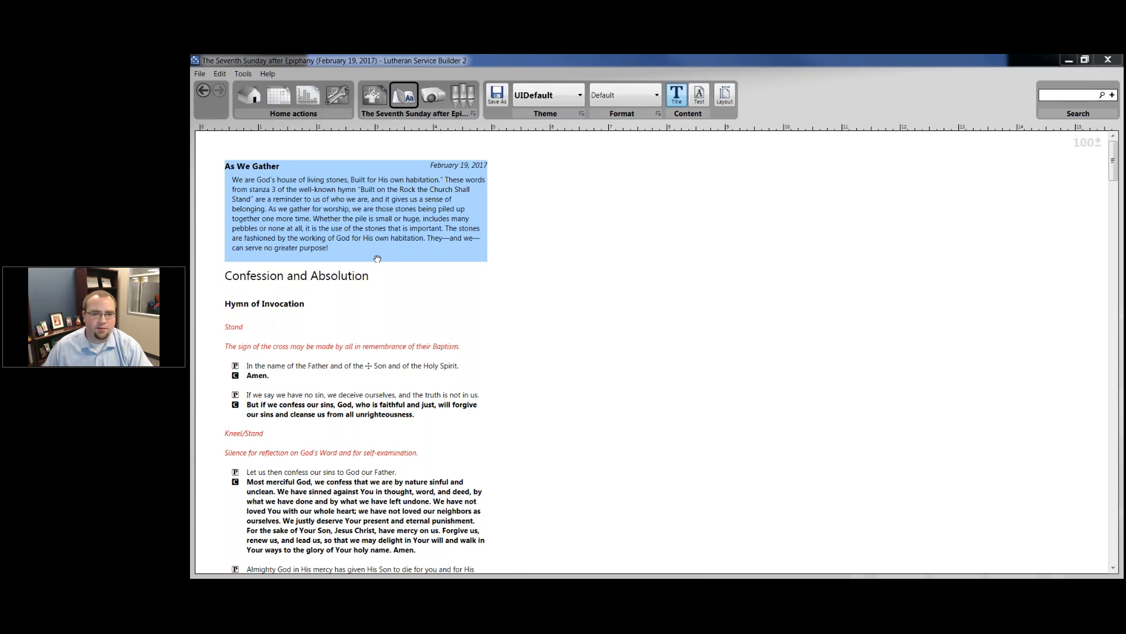
pyautogui.click(341, 98)
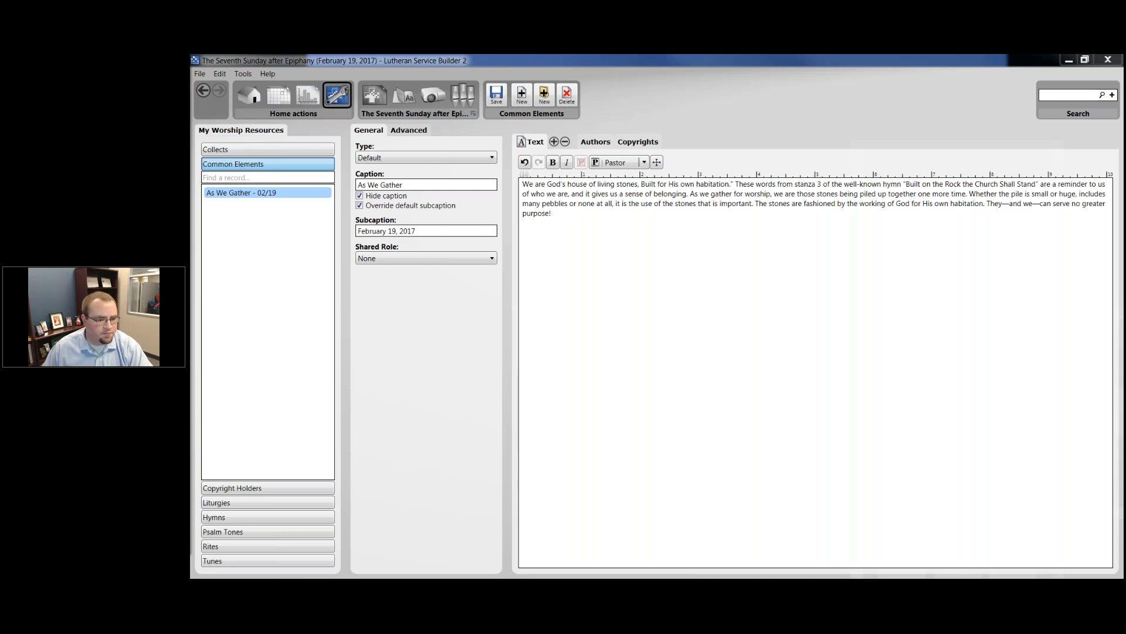
pyautogui.hotkey('alt', 'Tab')
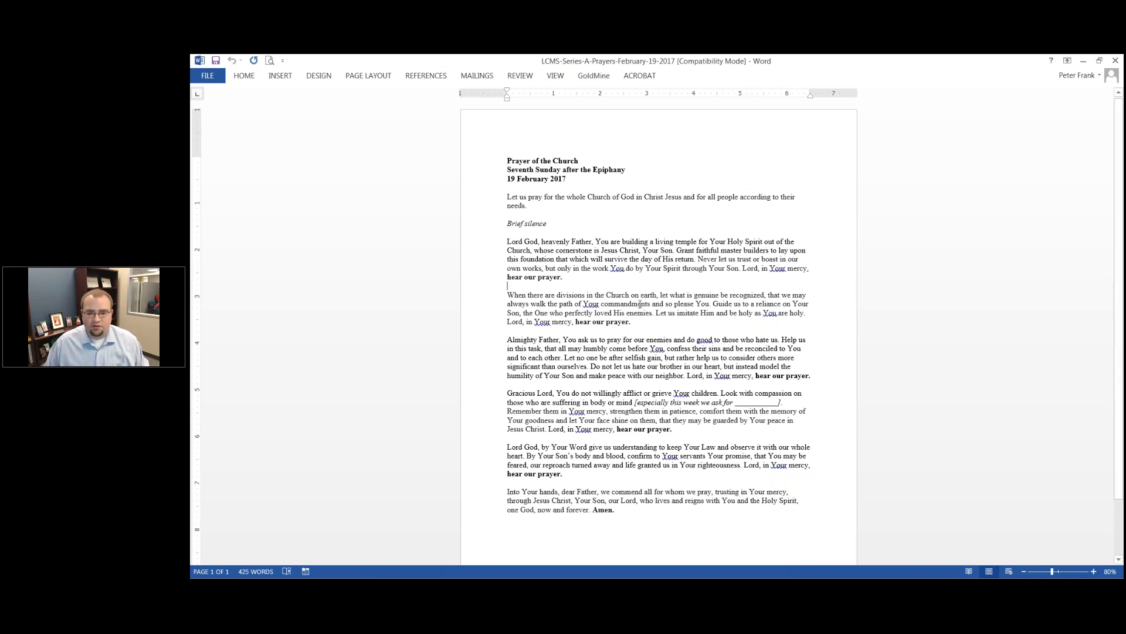
pyautogui.keyDown('ctrl'); pyautogui.scroll(3, 640, 303); pyautogui.keyUp('ctrl')
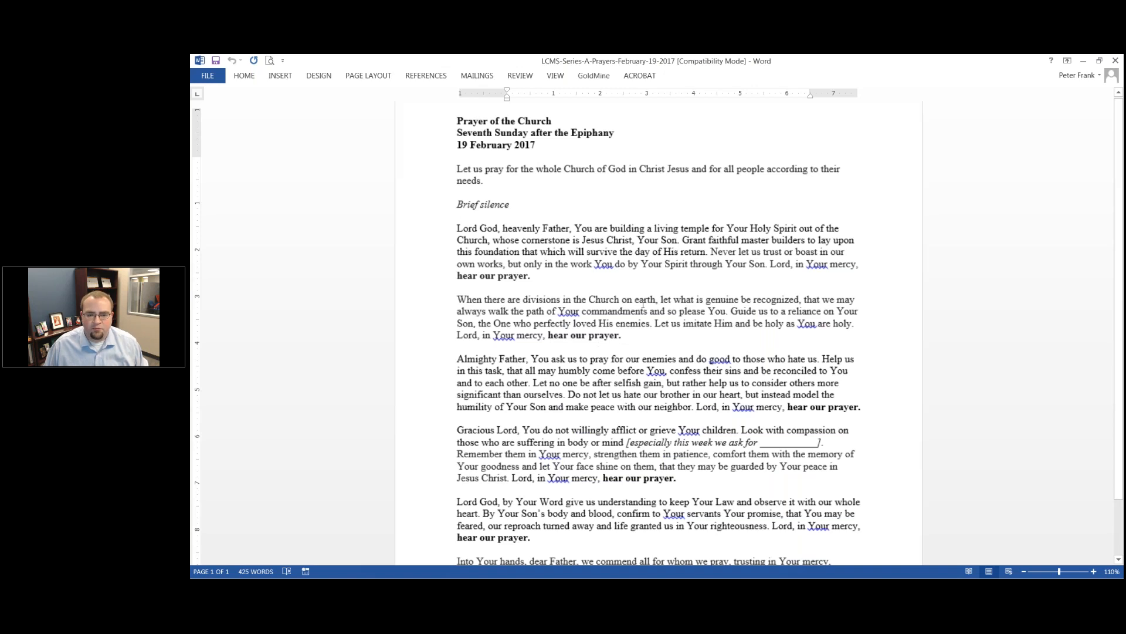
pyautogui.keyDown('ctrl'); pyautogui.scroll(2, 643, 304); pyautogui.keyUp('ctrl')
pyautogui.scroll(2, 628, 309)
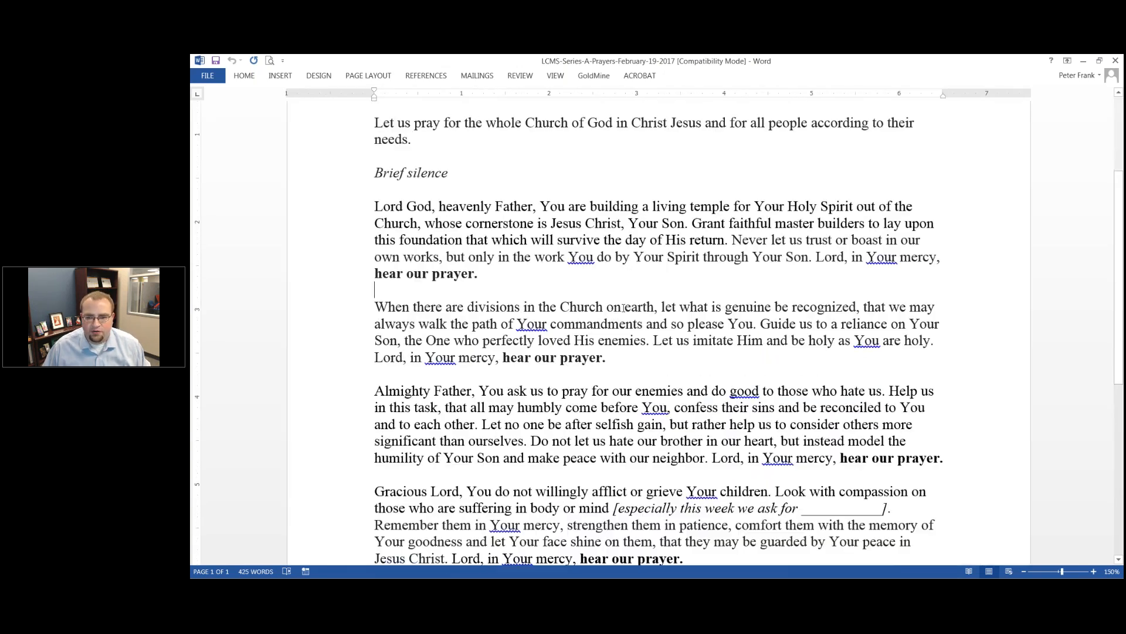
pyautogui.scroll(-2, 468, 242)
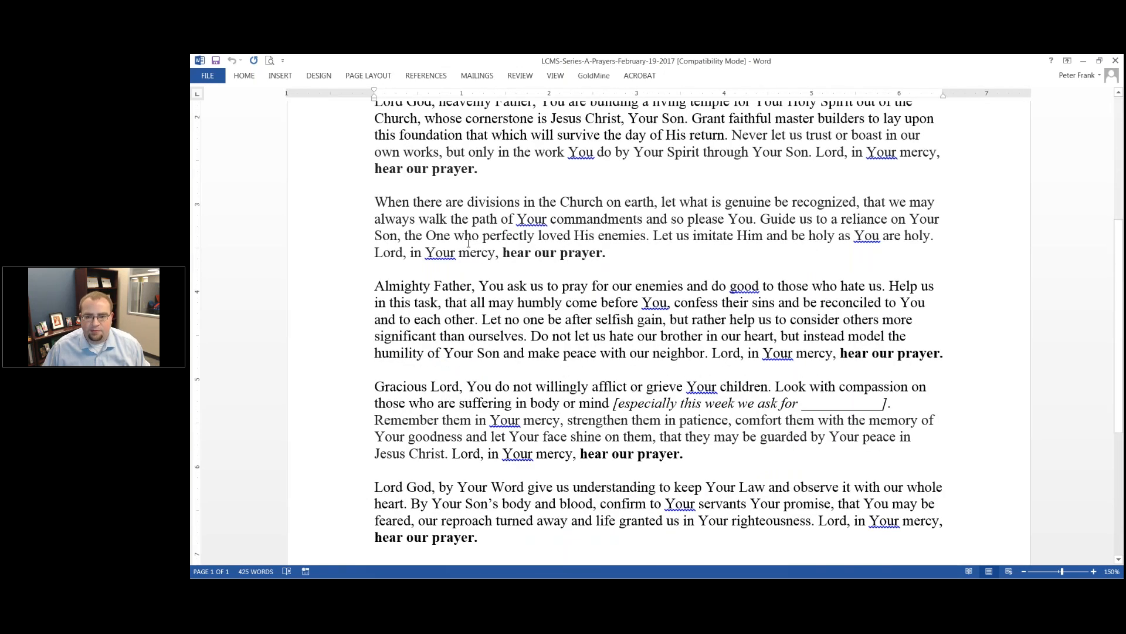
pyautogui.scroll(2, 592, 212)
pyautogui.scroll(1, 590, 317)
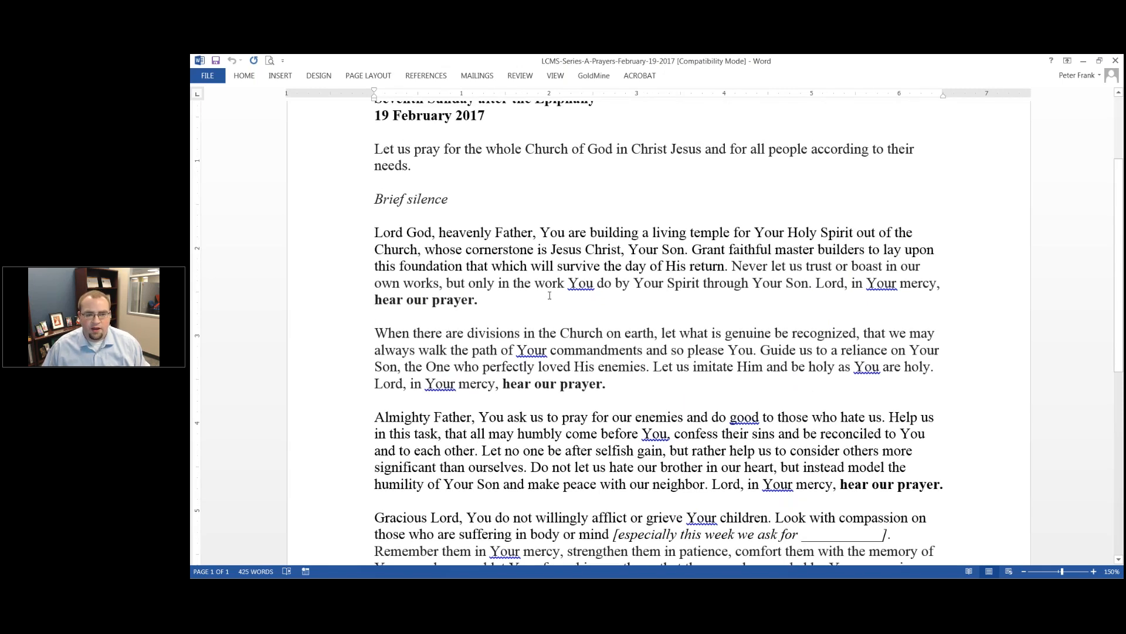
pyautogui.keyDown('ctrl'); pyautogui.scroll(-7, 550, 295); pyautogui.keyUp('ctrl')
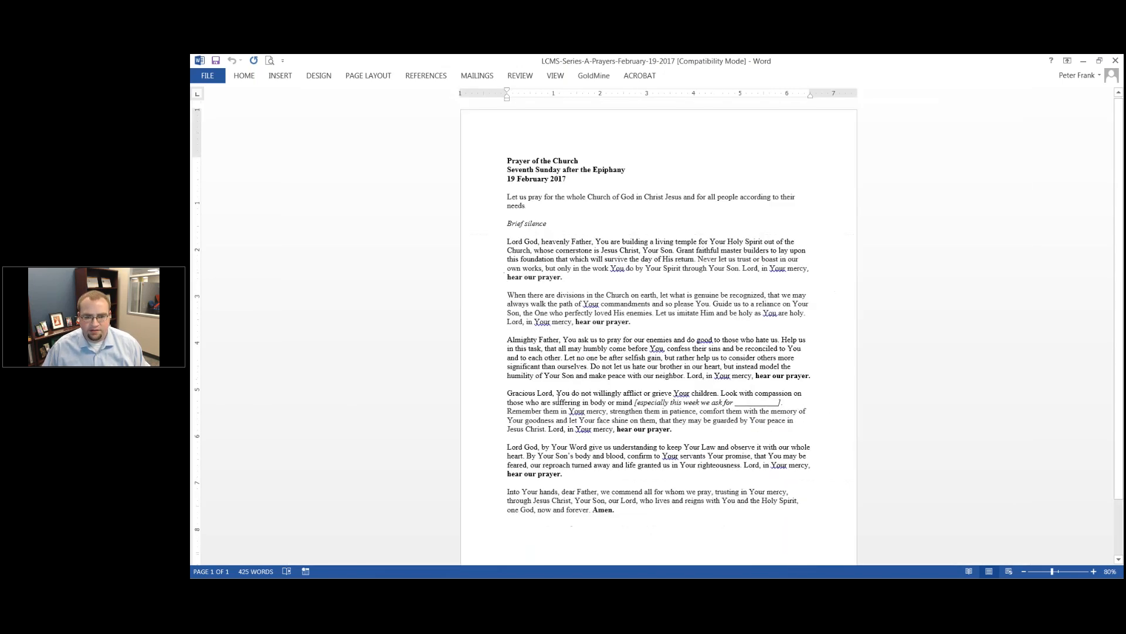
# - Copy the prayer text from "Let us pray" to "Amen." and create a common element named LetUsPray - 02/19 in Lutheran Service Builder
pyautogui.hotkey('ctrl', 'shift', 'End')
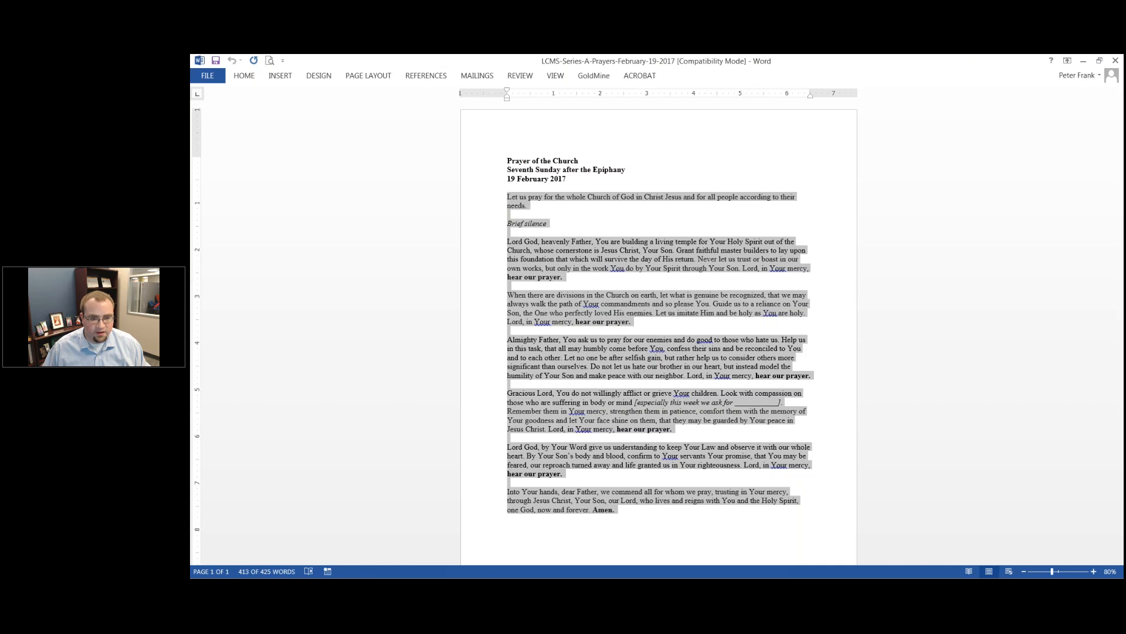
pyautogui.hotkey('alt', 'Tab')
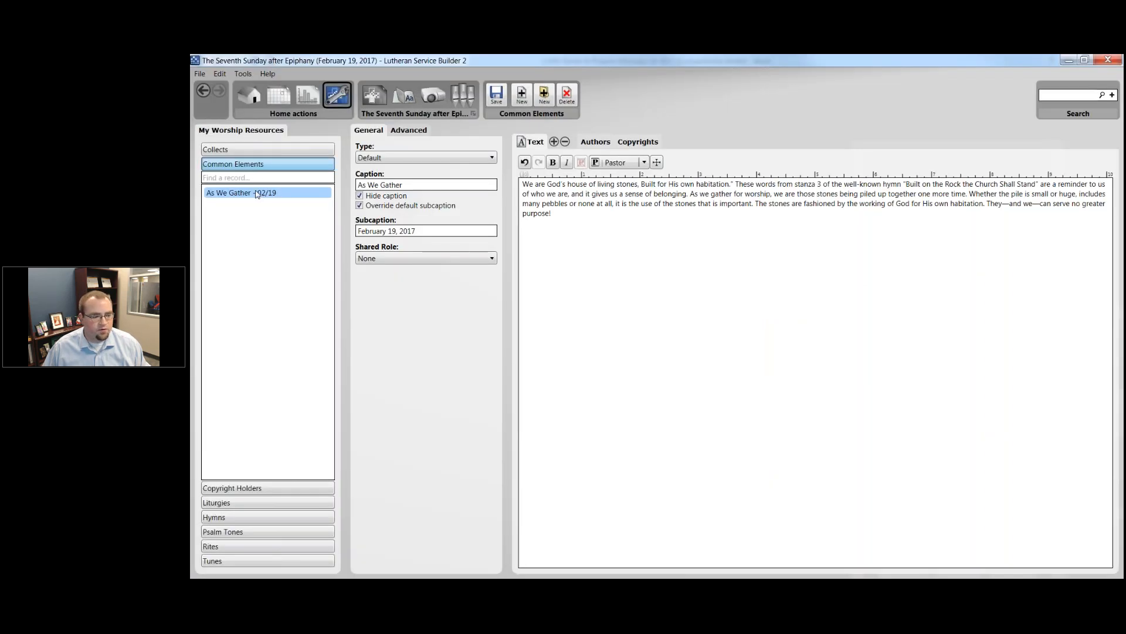
pyautogui.click(521, 96)
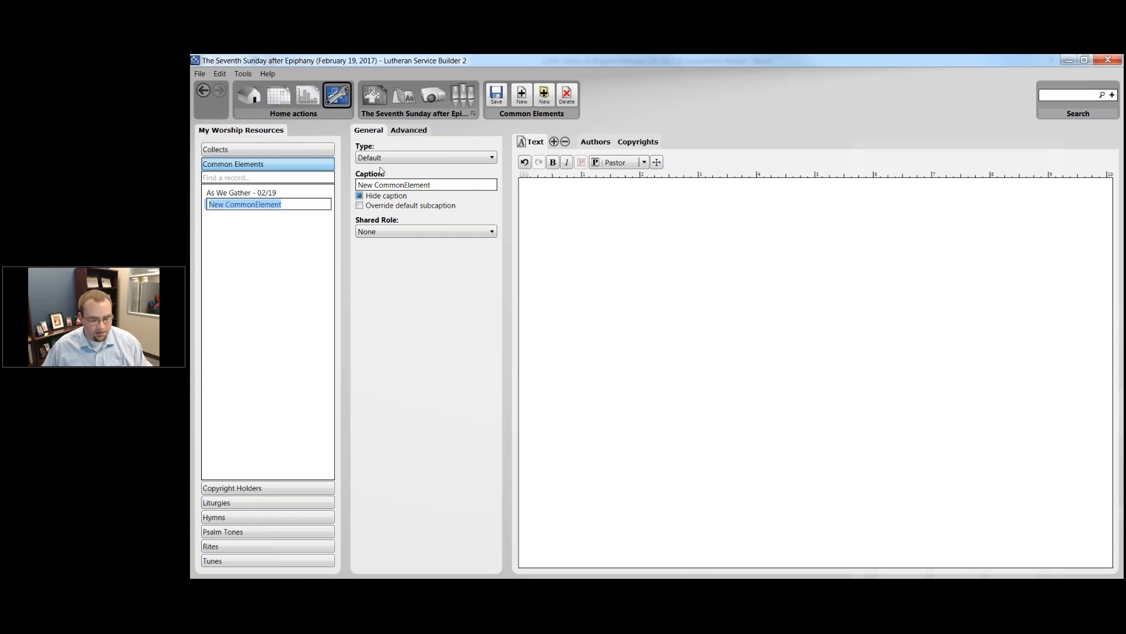
pyautogui.write('LetUs')
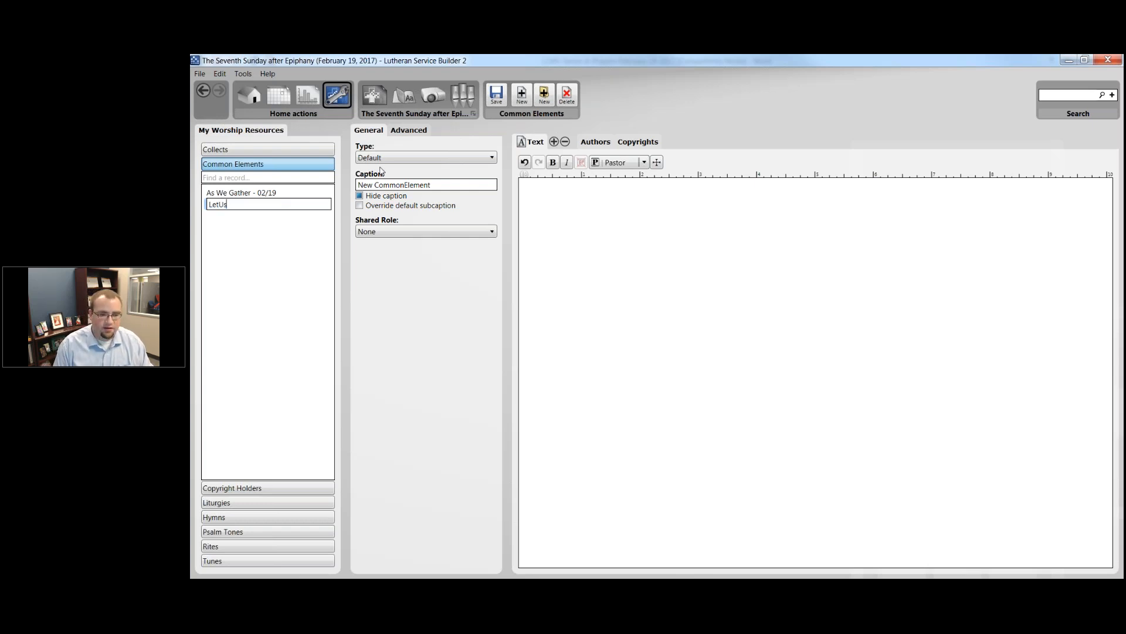
pyautogui.write('Pray - ')
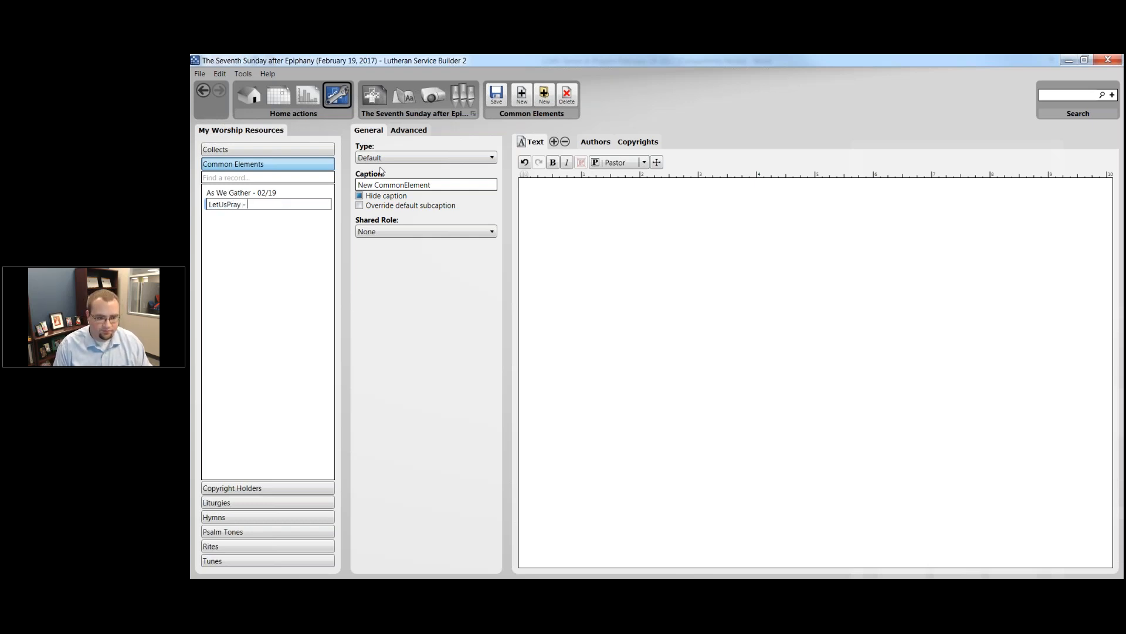
pyautogui.write('02/19')
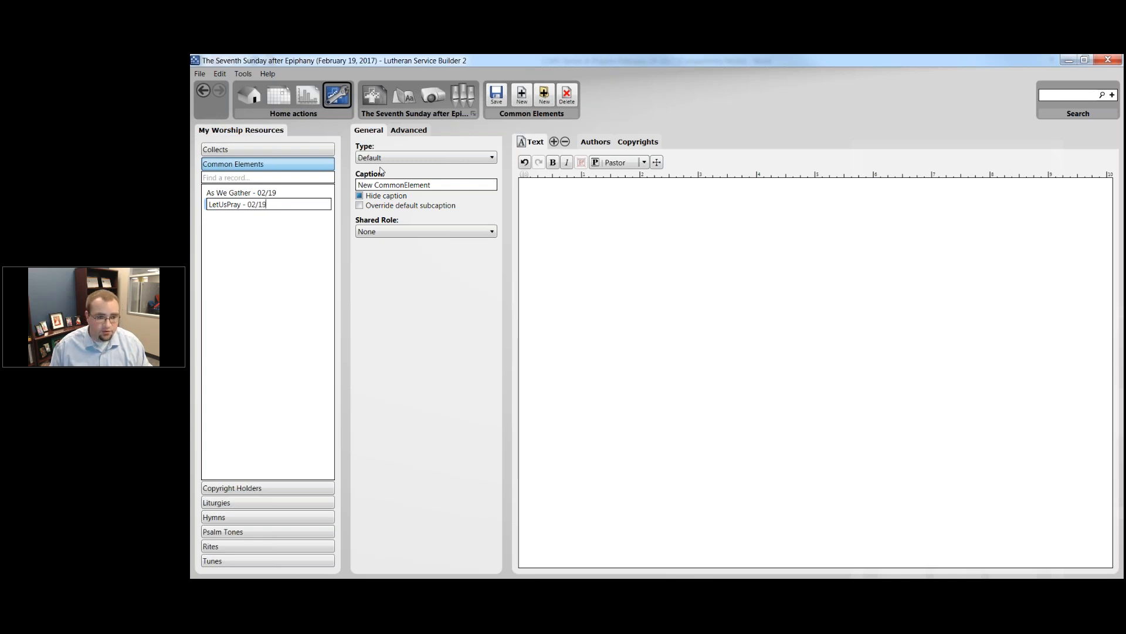
pyautogui.press('Return')
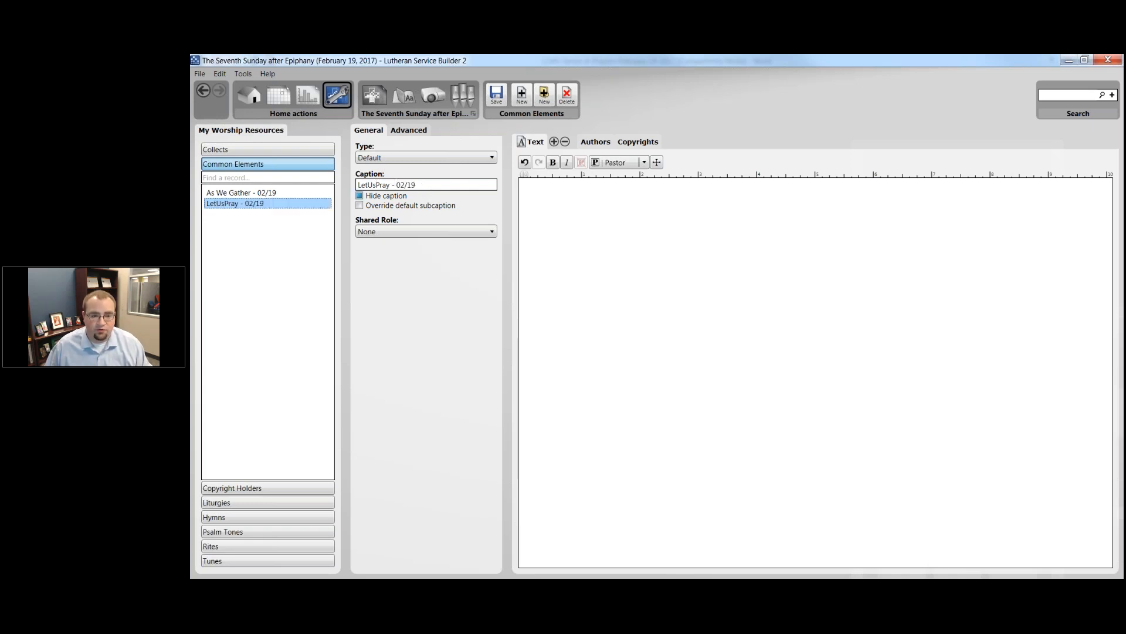
# - Override the default subcaption, then set the caption to Prayer of the Church and the subcaption to 7th Sunday after Epiphany
pyautogui.click(393, 204)
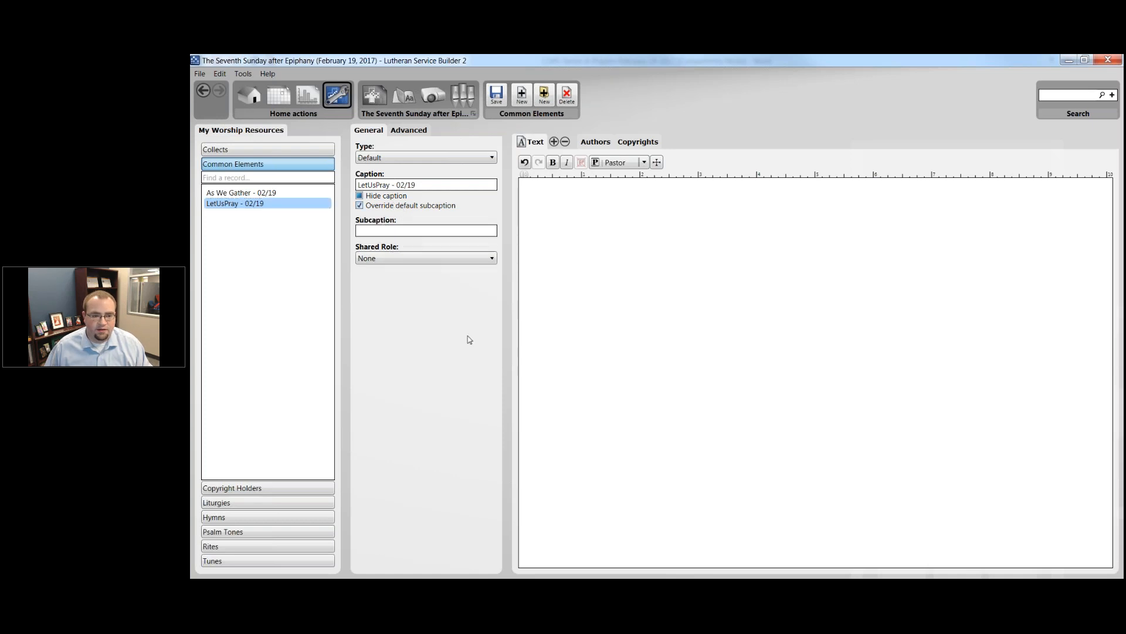
pyautogui.moveTo(393, 185); pyautogui.dragTo(356, 185)
pyautogui.moveTo(428, 185); pyautogui.dragTo(356, 185)
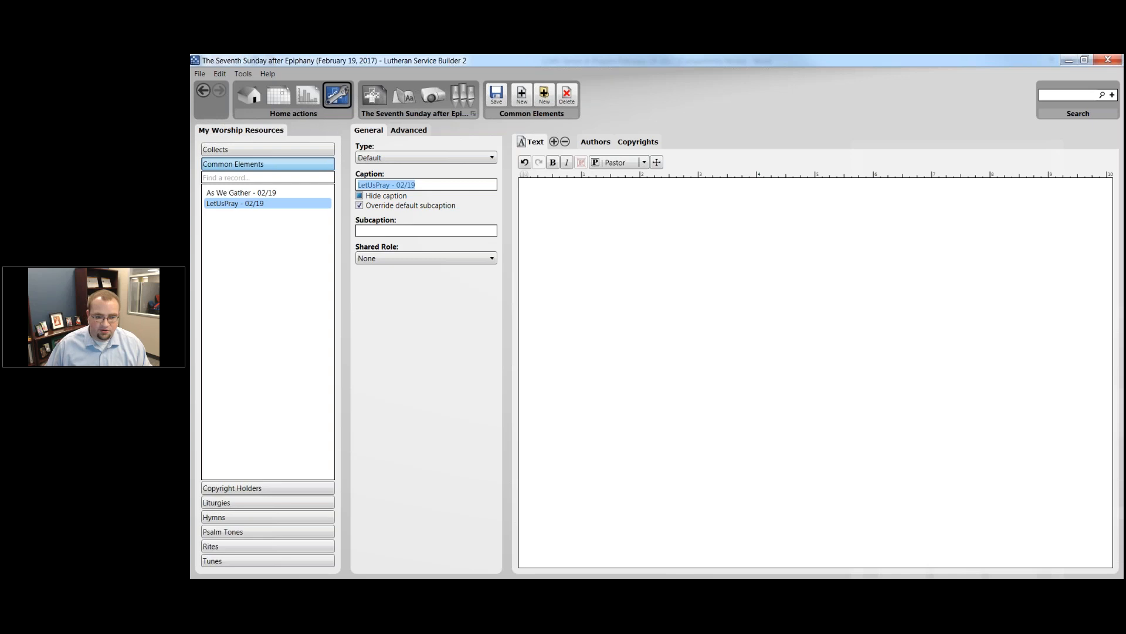
pyautogui.write('Prayer of the Church')
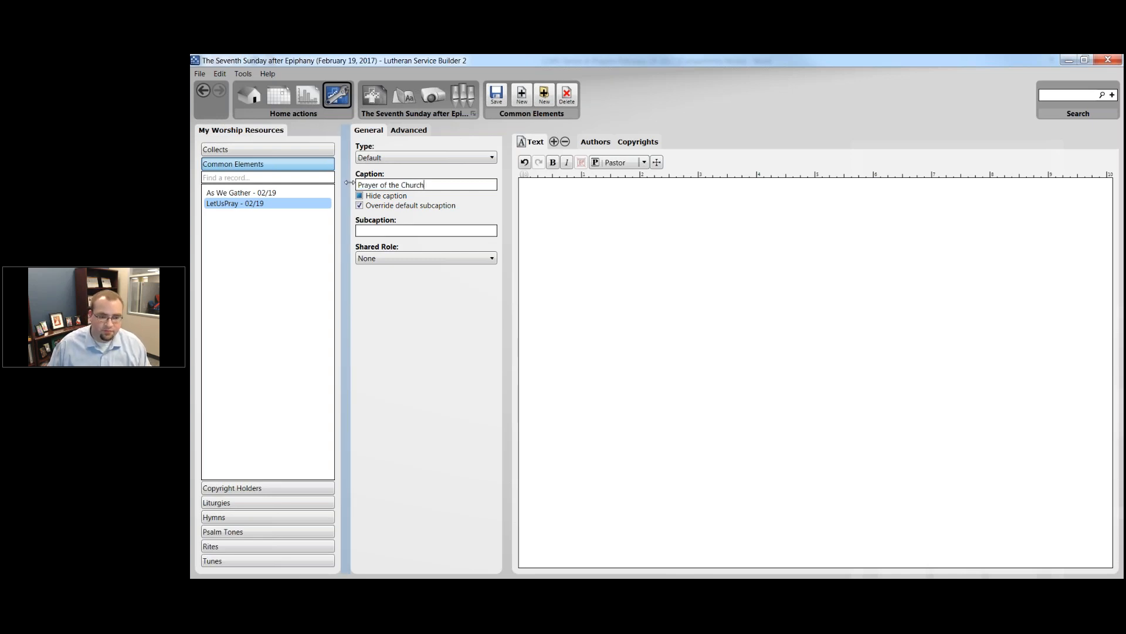
pyautogui.press('Tab')
pyautogui.press('Tab')
pyautogui.write('Febru')
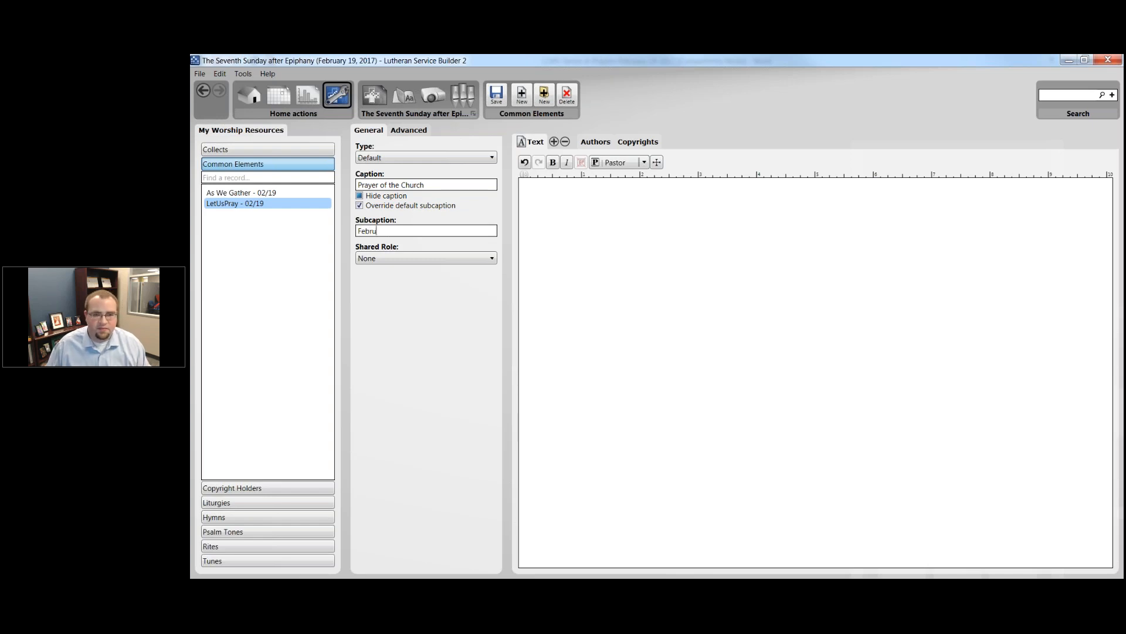
pyautogui.hotkey('alt', 'Tab')
pyautogui.hotkey('alt', 'Tab')
pyautogui.hotkey('ctrl', 'a')
pyautogui.write('7th')
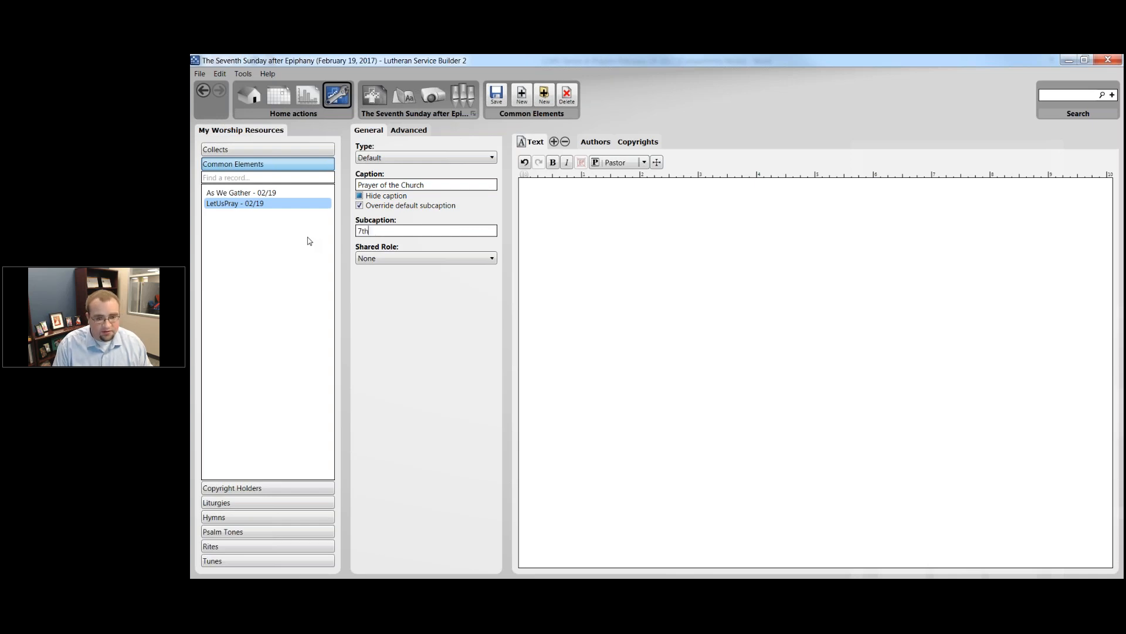
pyautogui.write(' Sunday after Epiphany')
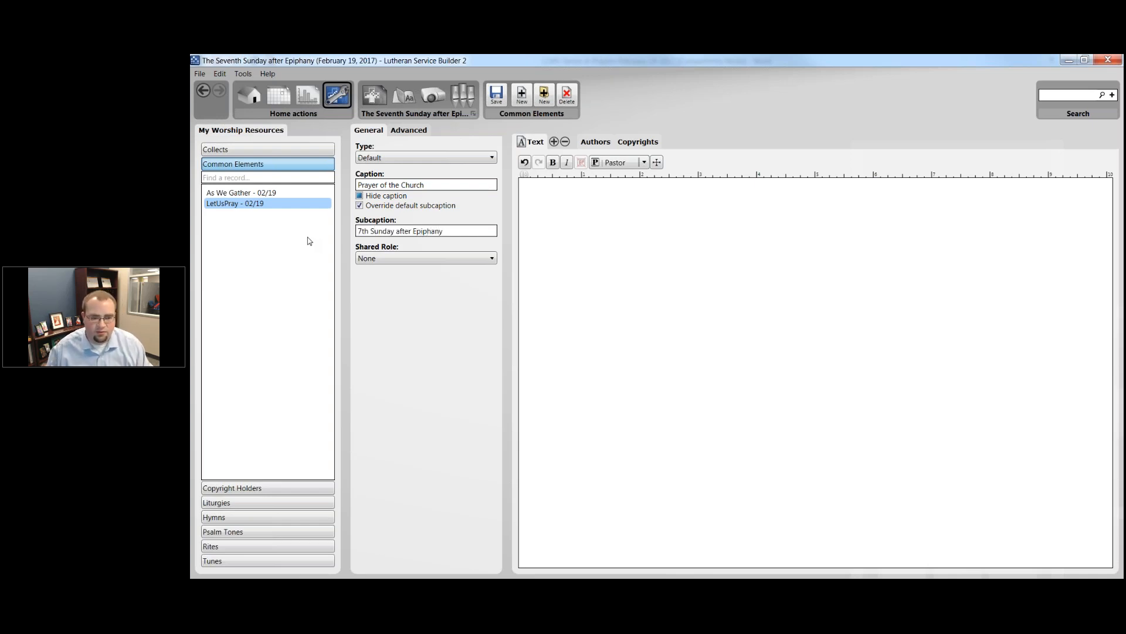
# - Set the new element's shared role to Prayer of the Church
pyautogui.click(469, 258)
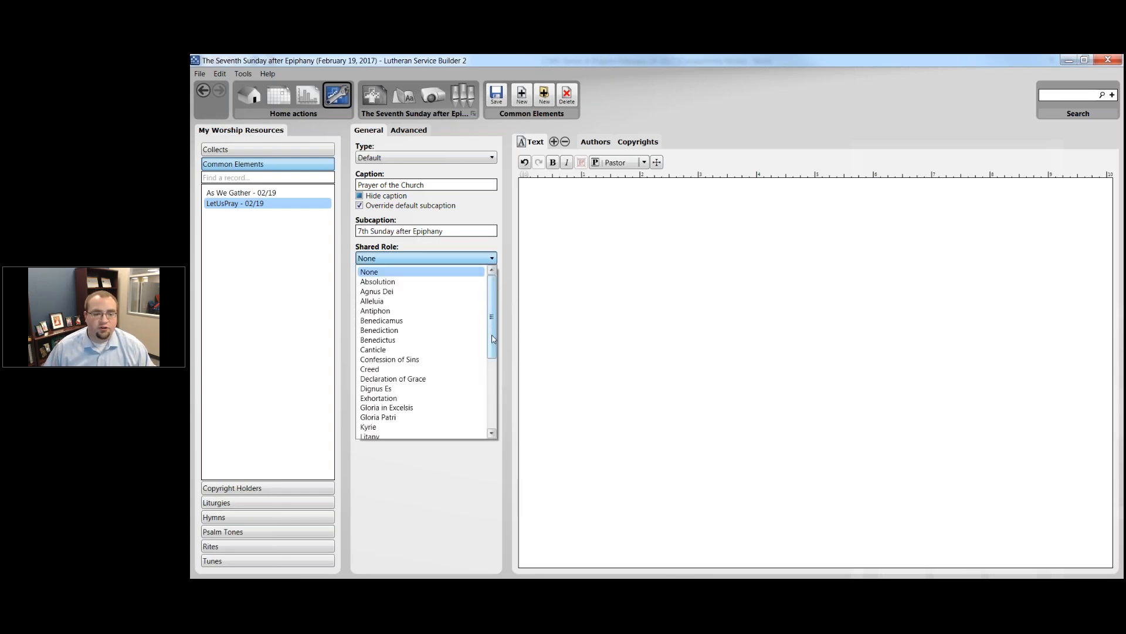
pyautogui.moveTo(493, 338); pyautogui.dragTo(493, 381)
pyautogui.click(413, 359)
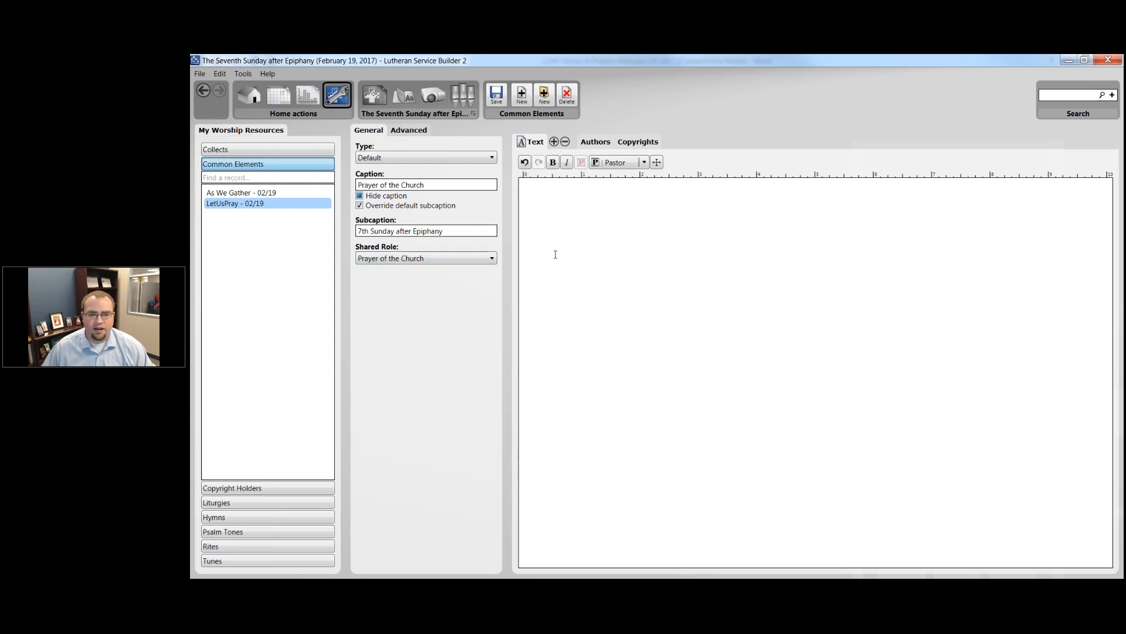
# - Try the Proper type and its proper sources for the element, and return the type to Default
pyautogui.click(492, 158)
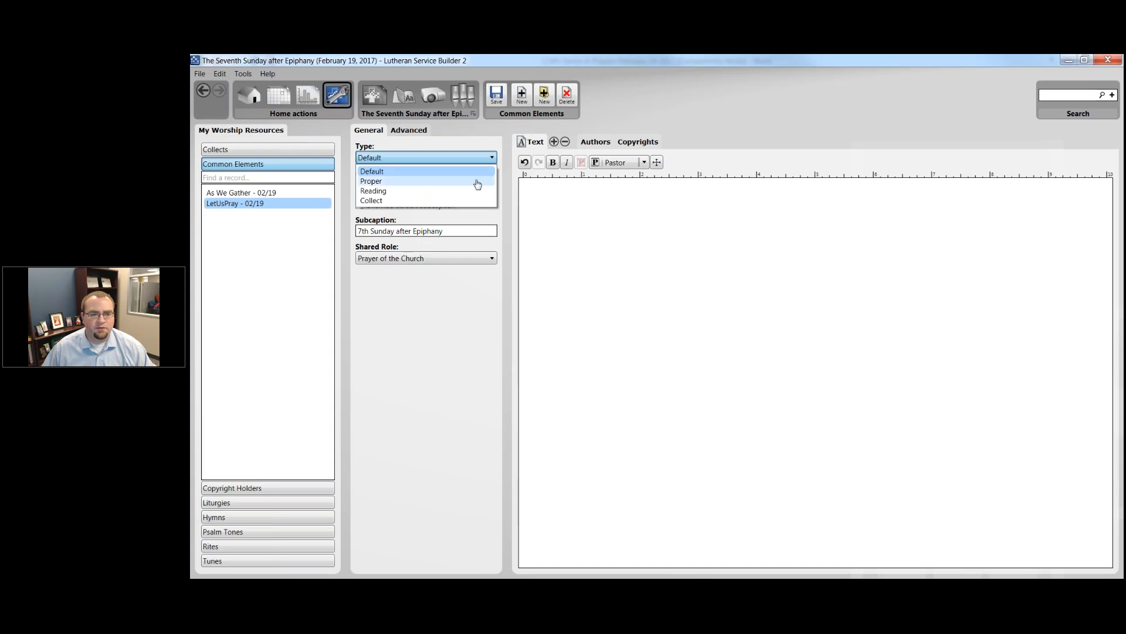
pyautogui.click(477, 181)
pyautogui.click(474, 288)
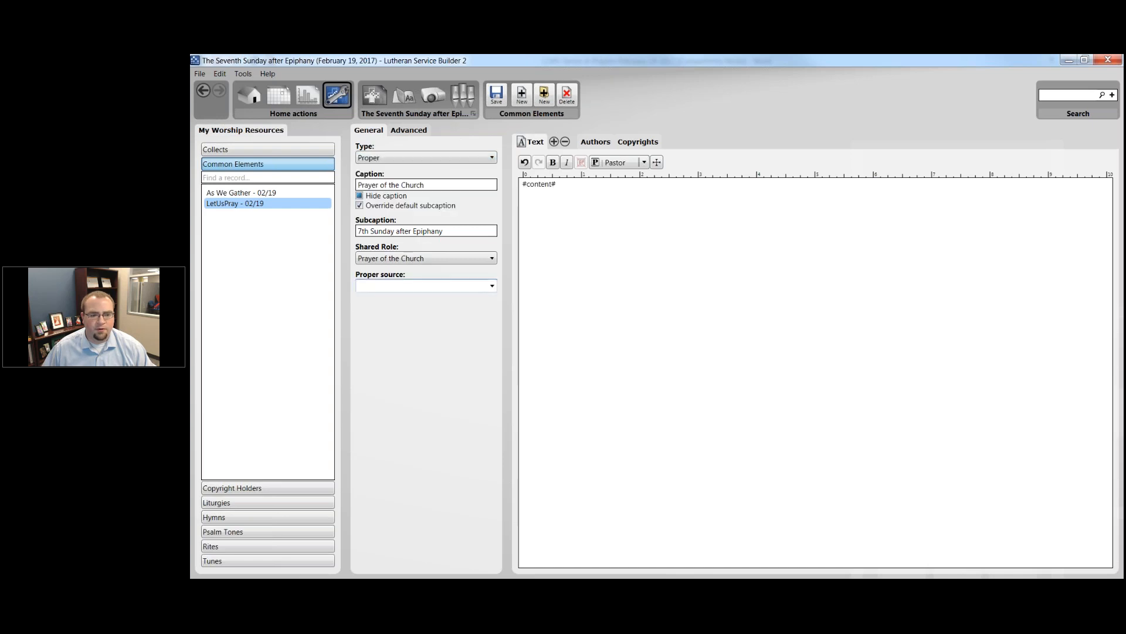
pyautogui.click(493, 286)
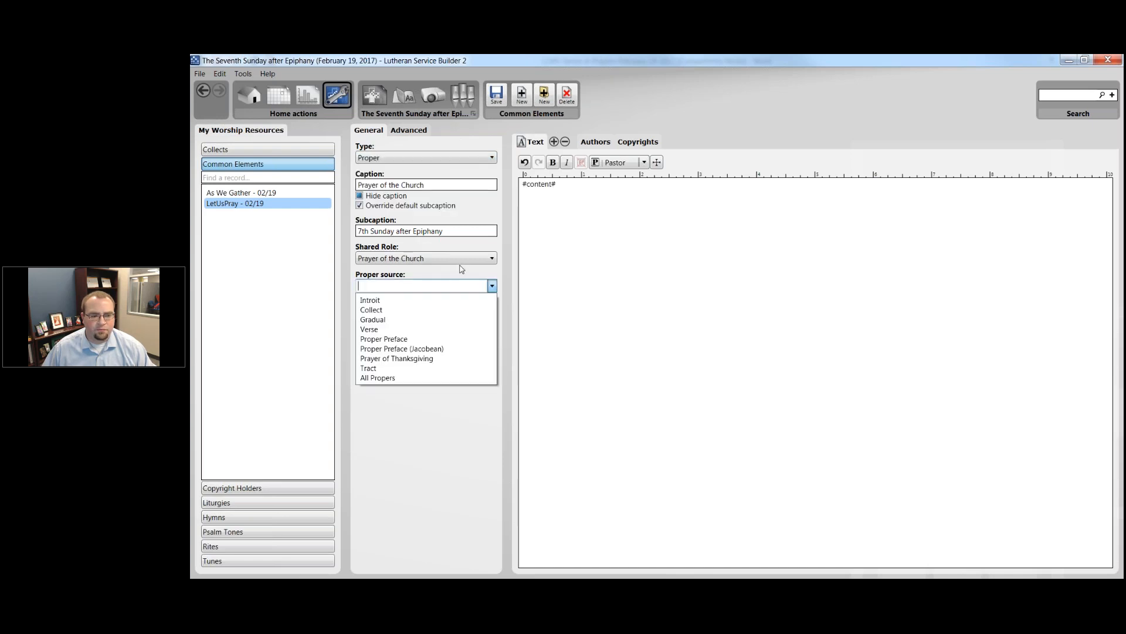
pyautogui.click(458, 278)
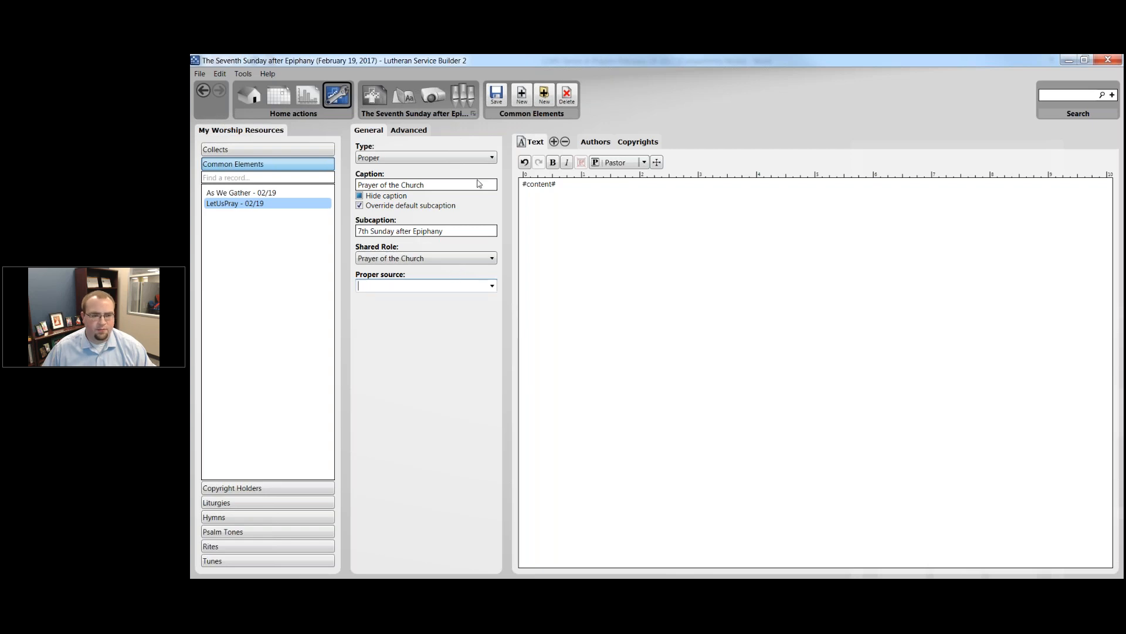
pyautogui.click(468, 157)
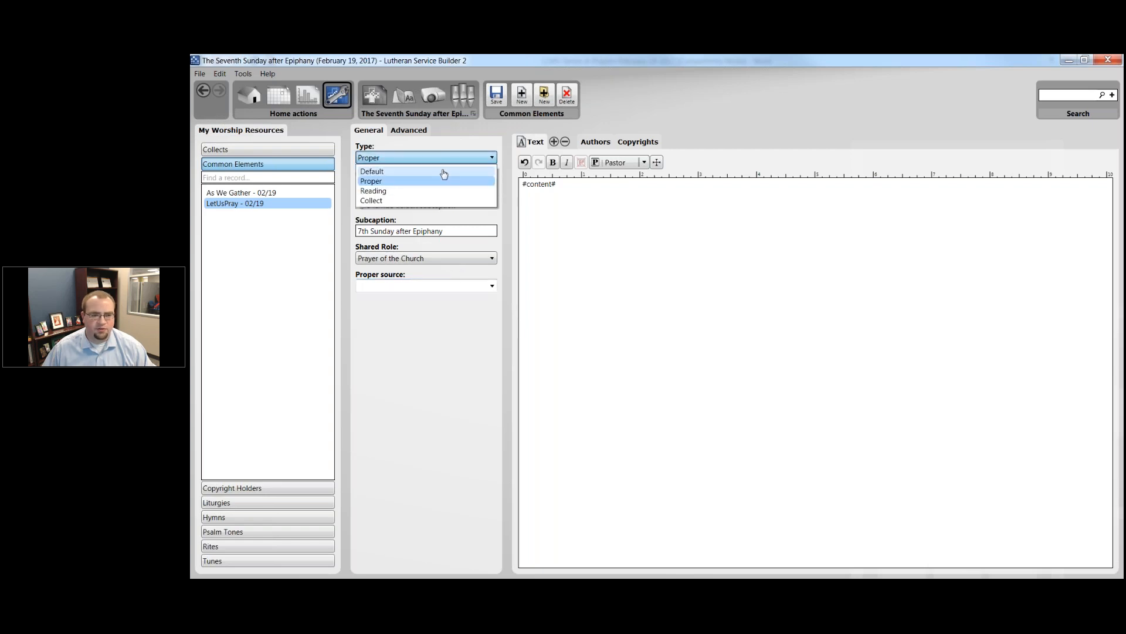
pyautogui.click(371, 172)
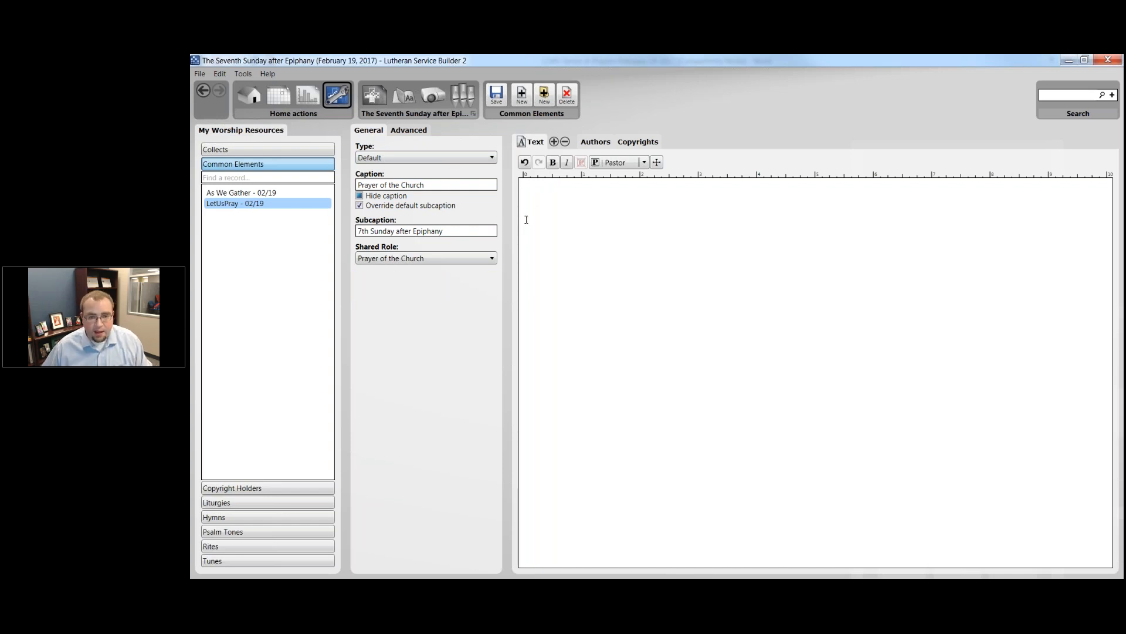
# - Paste the prayer text into the element and put each "hear our prayer." response and the closing "Amen." on its own line
pyautogui.hotkey('ctrl', 'v')
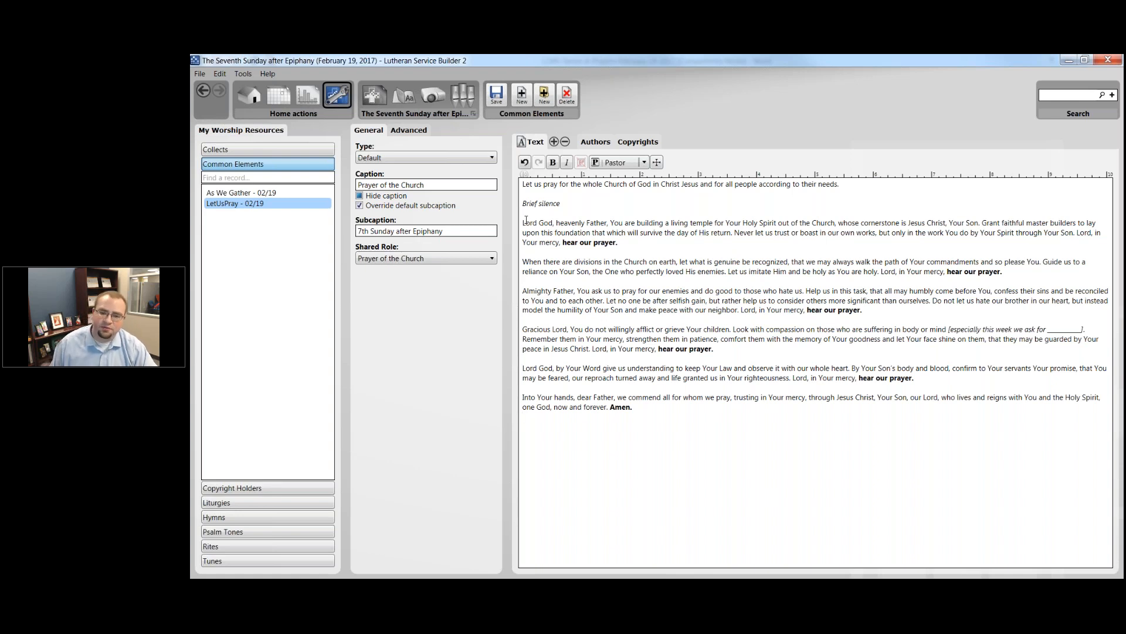
pyautogui.click(564, 243)
pyautogui.press('Return')
pyautogui.click(948, 282)
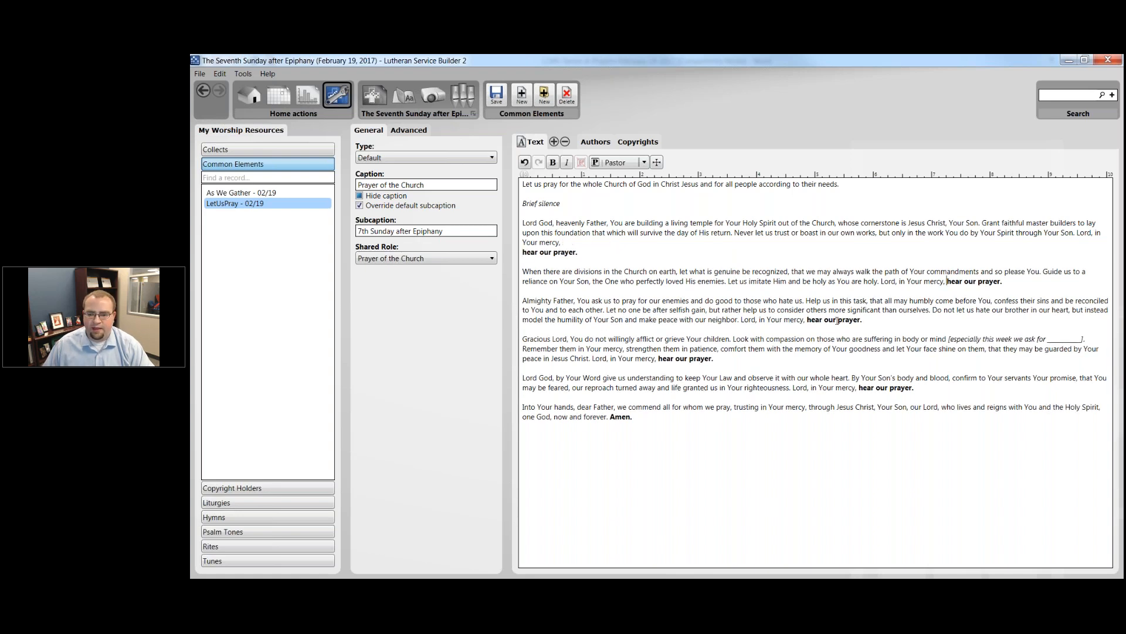
pyautogui.press('Return')
pyautogui.click(808, 329)
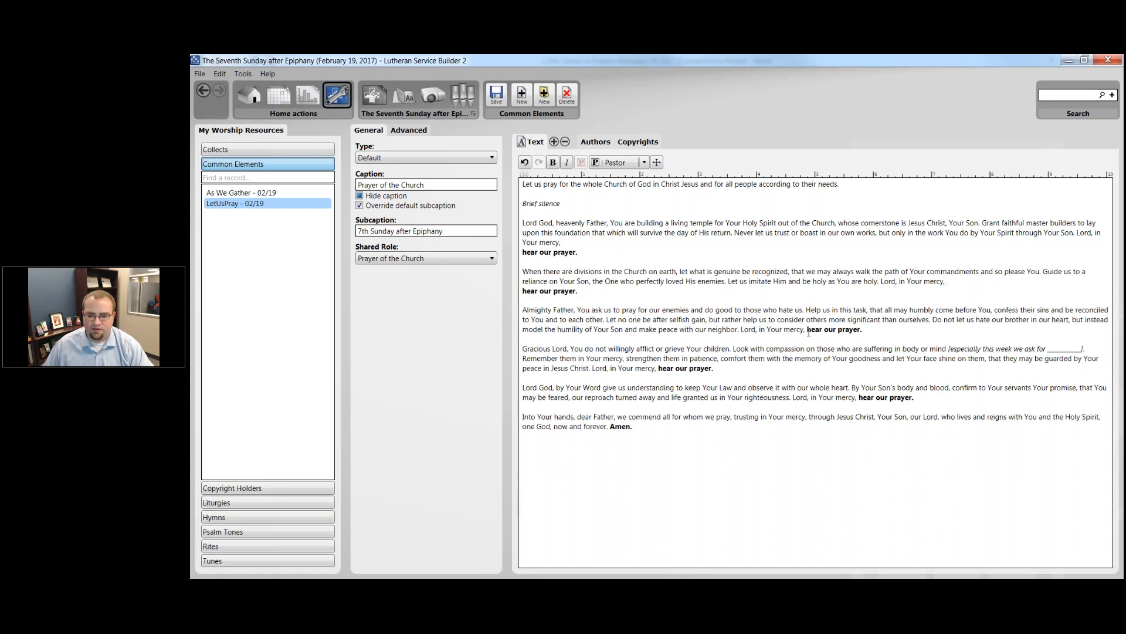
pyautogui.press('Return')
pyautogui.click(658, 379)
pyautogui.press('Return')
pyautogui.click(858, 417)
pyautogui.press('Return')
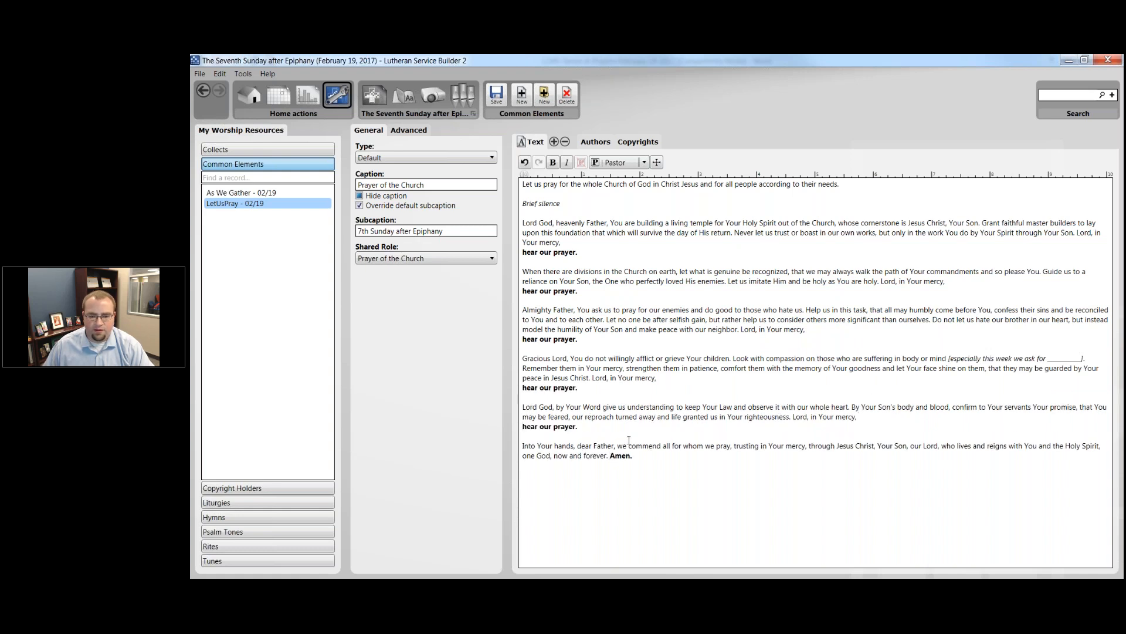
pyautogui.press('Return')
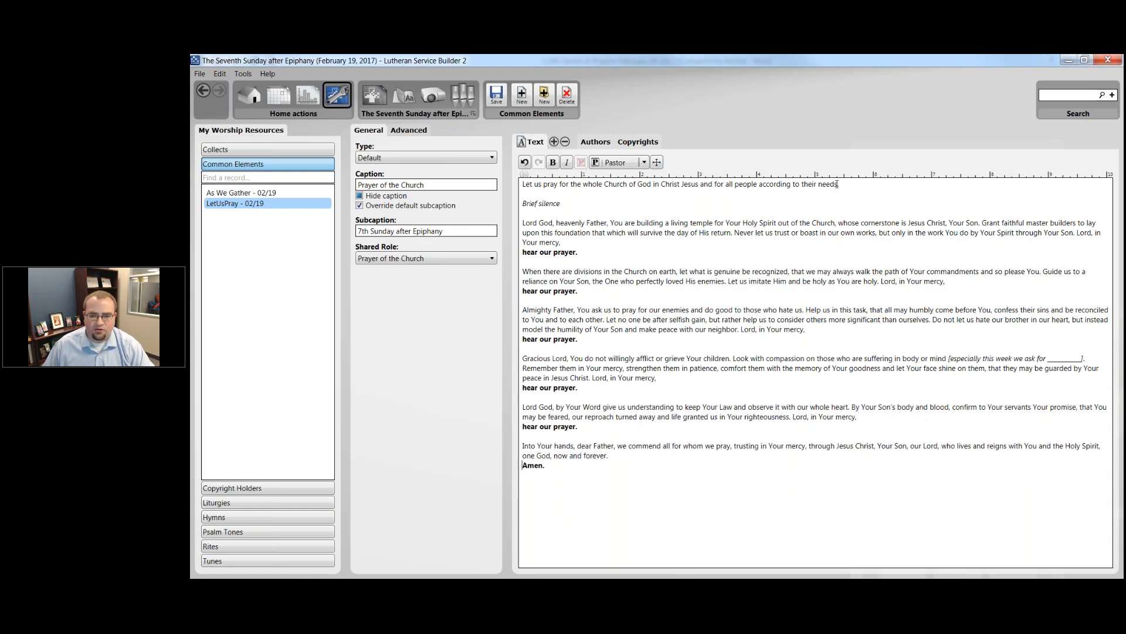
# - Assign the Pastor role to the text from "Let us pray" through the first petition's "Lord, in Your mercy,"
pyautogui.moveTo(838, 184); pyautogui.dragTo(522, 185)
pyautogui.moveTo(561, 243); pyautogui.dragTo(497, 187)
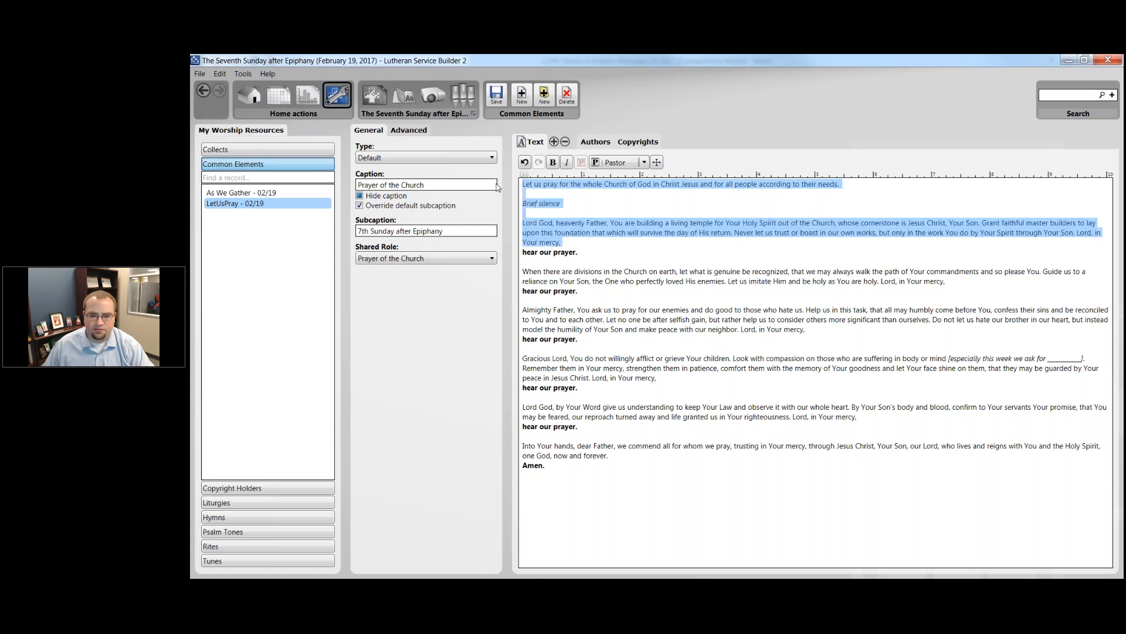
pyautogui.click(644, 163)
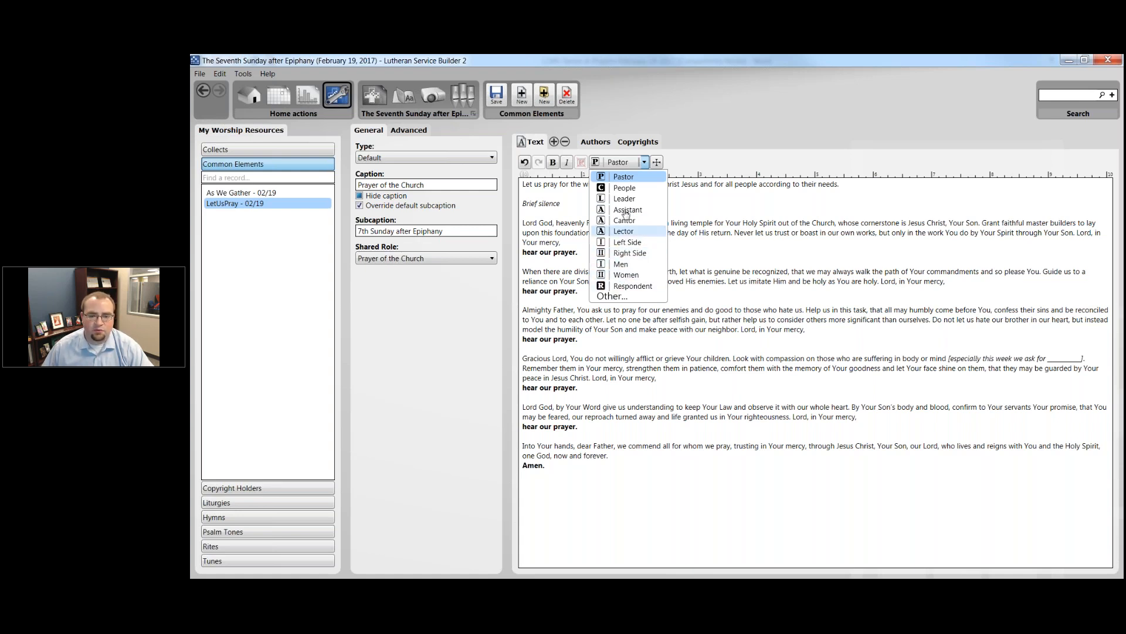
pyautogui.click(630, 179)
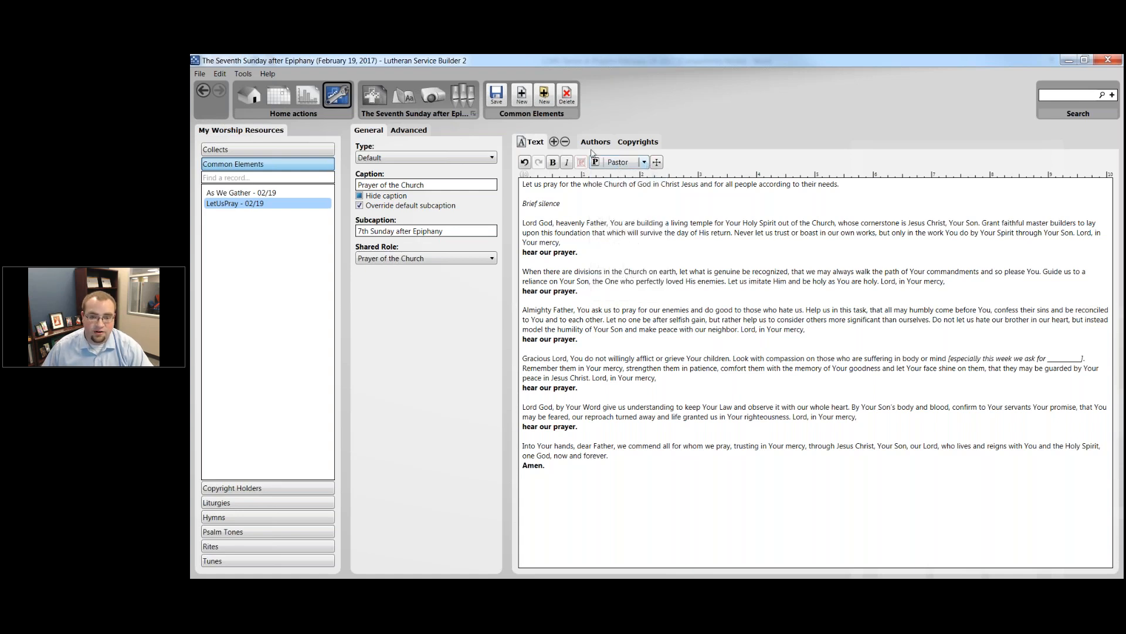
pyautogui.click(620, 161)
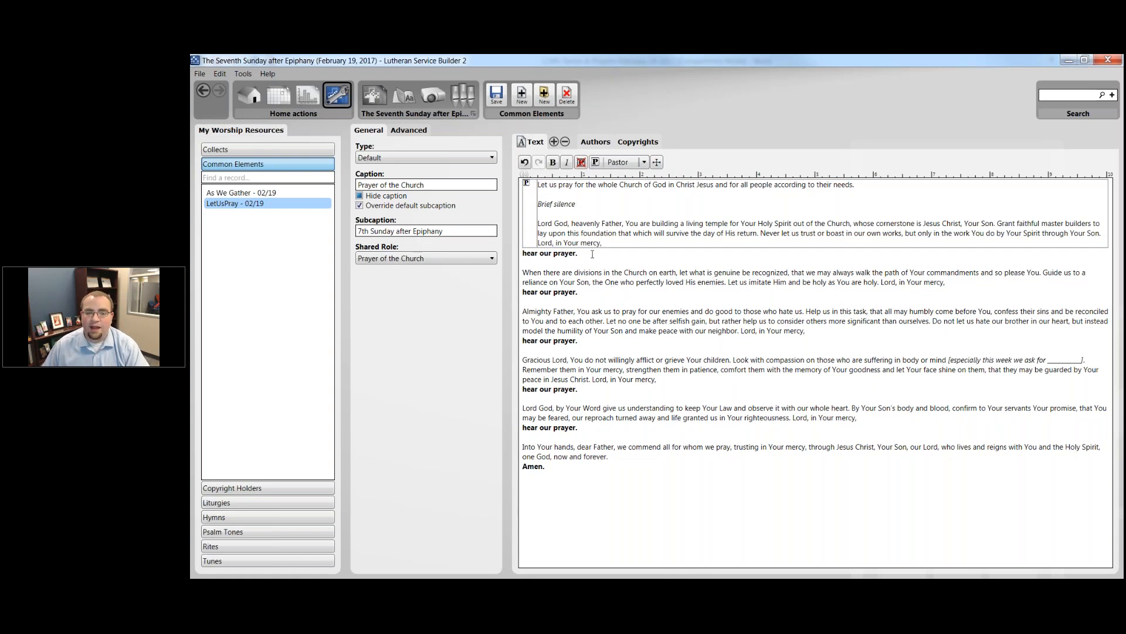
# - Assign the People role to the first "hear our prayer." response
pyautogui.moveTo(578, 253); pyautogui.dragTo(521, 254)
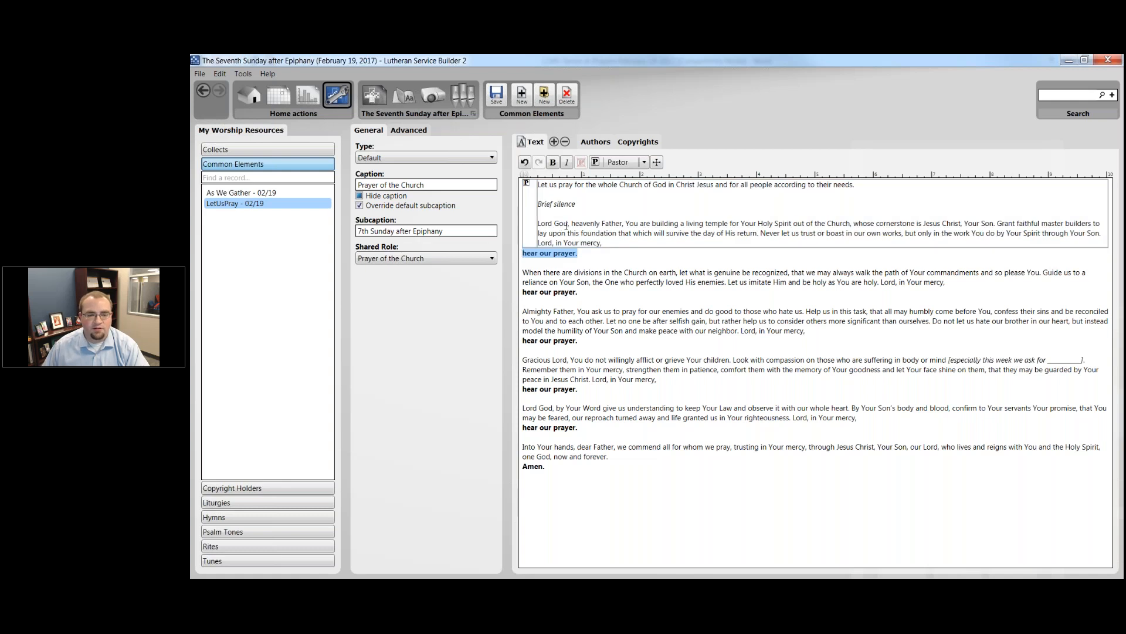
pyautogui.click(644, 163)
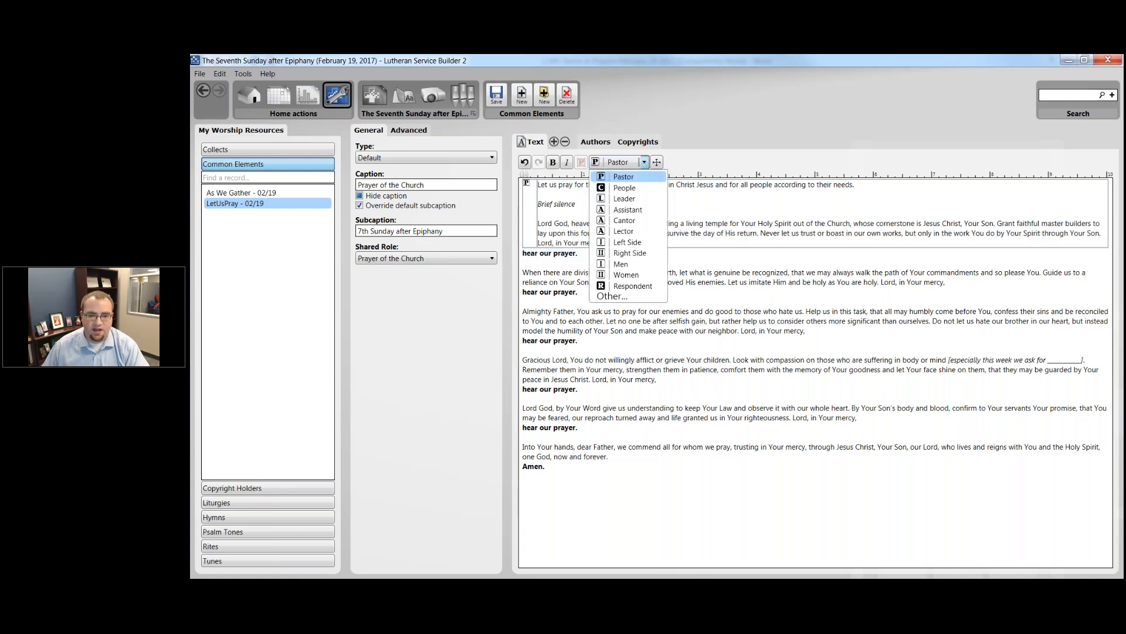
pyautogui.click(625, 188)
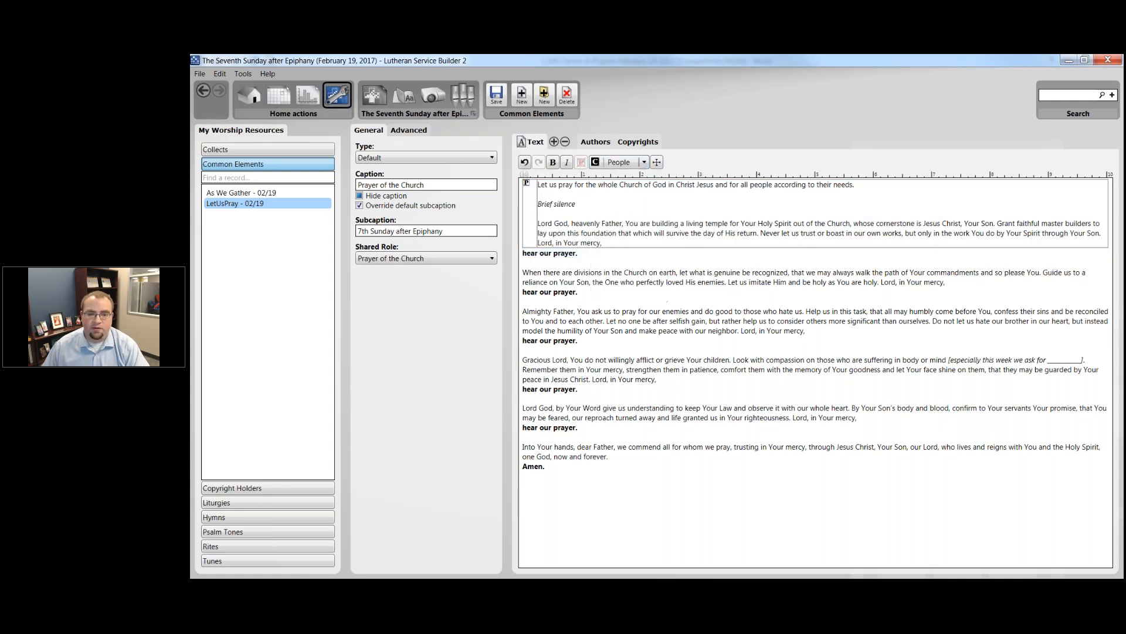
pyautogui.click(621, 167)
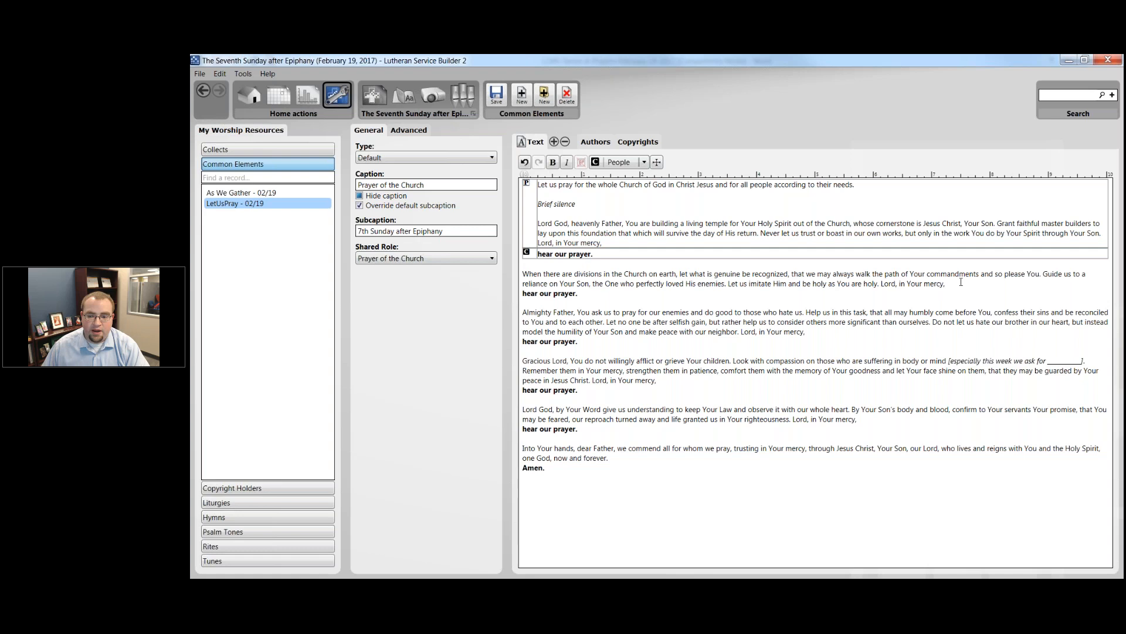
# - Assign the Pastor role to the petition beginning "When there are divisions in the Church on earth"
pyautogui.keyDown('shift'); pyautogui.click(524, 271); pyautogui.keyUp('shift')
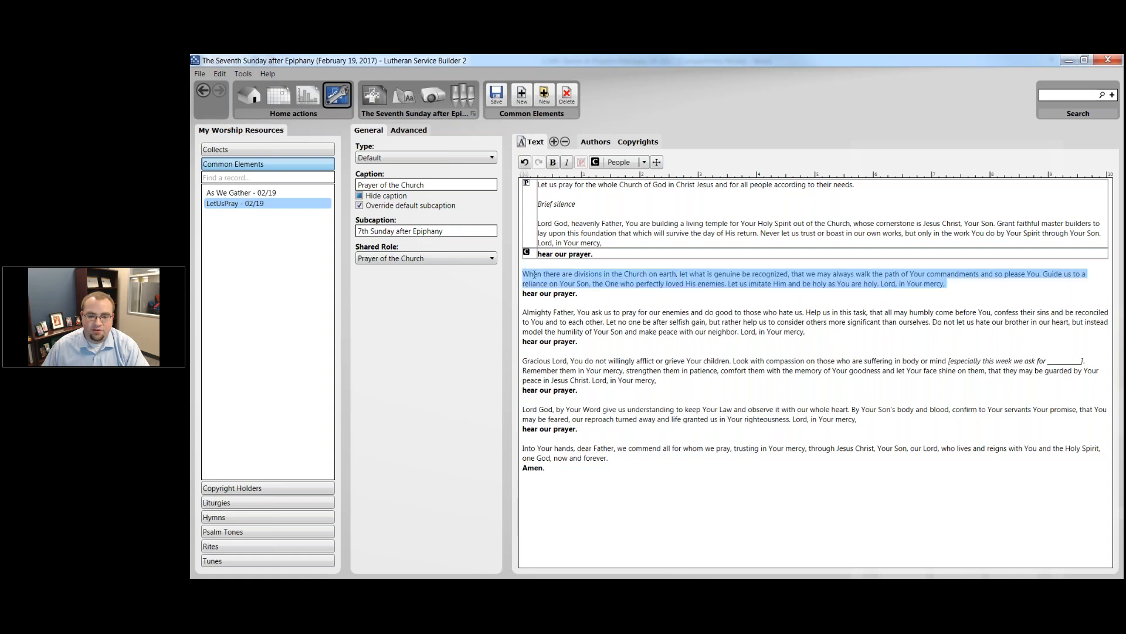
pyautogui.click(644, 162)
pyautogui.click(619, 183)
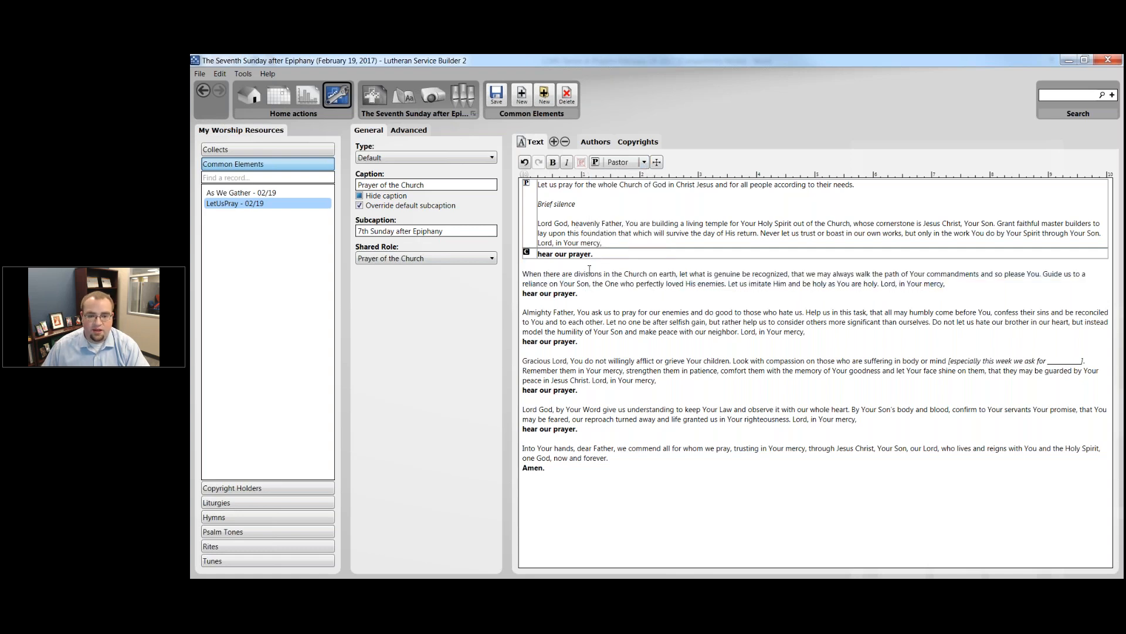
pyautogui.moveTo(964, 285); pyautogui.dragTo(522, 271)
pyautogui.click(616, 163)
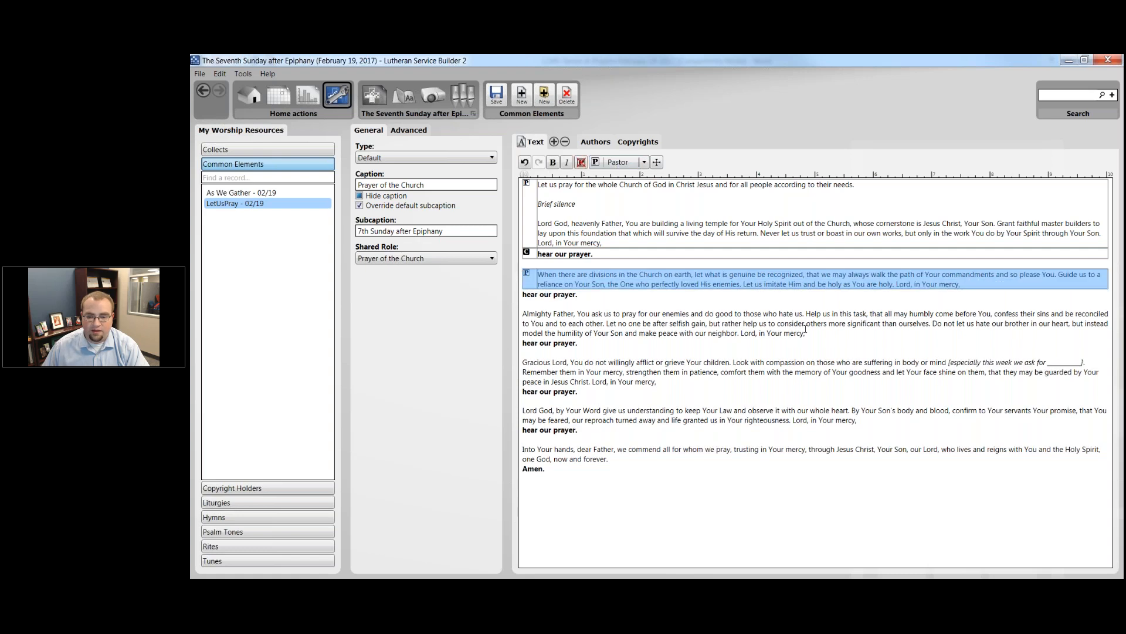
# - Assign the Pastor role to the remaining petitions, from "Almighty Father" through the closing "Into Your hands, dear Father" paragraph
pyautogui.click(622, 160)
pyautogui.moveTo(660, 382); pyautogui.dragTo(522, 363)
pyautogui.click(616, 162)
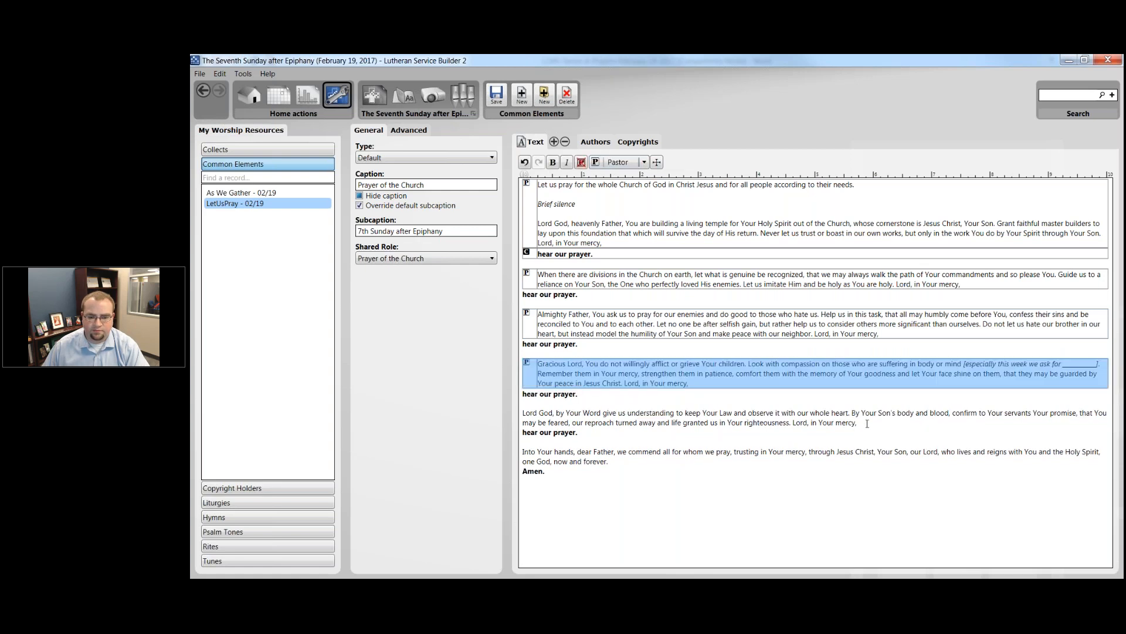
pyautogui.moveTo(867, 423); pyautogui.dragTo(529, 415)
pyautogui.click(622, 164)
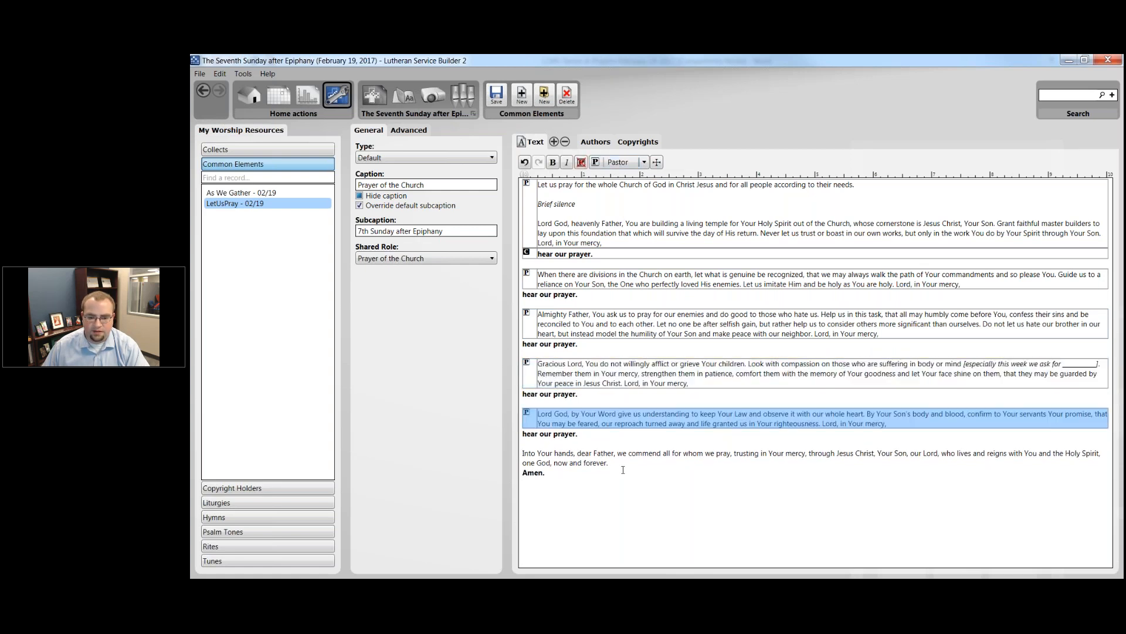
pyautogui.moveTo(522, 450); pyautogui.dragTo(522, 453)
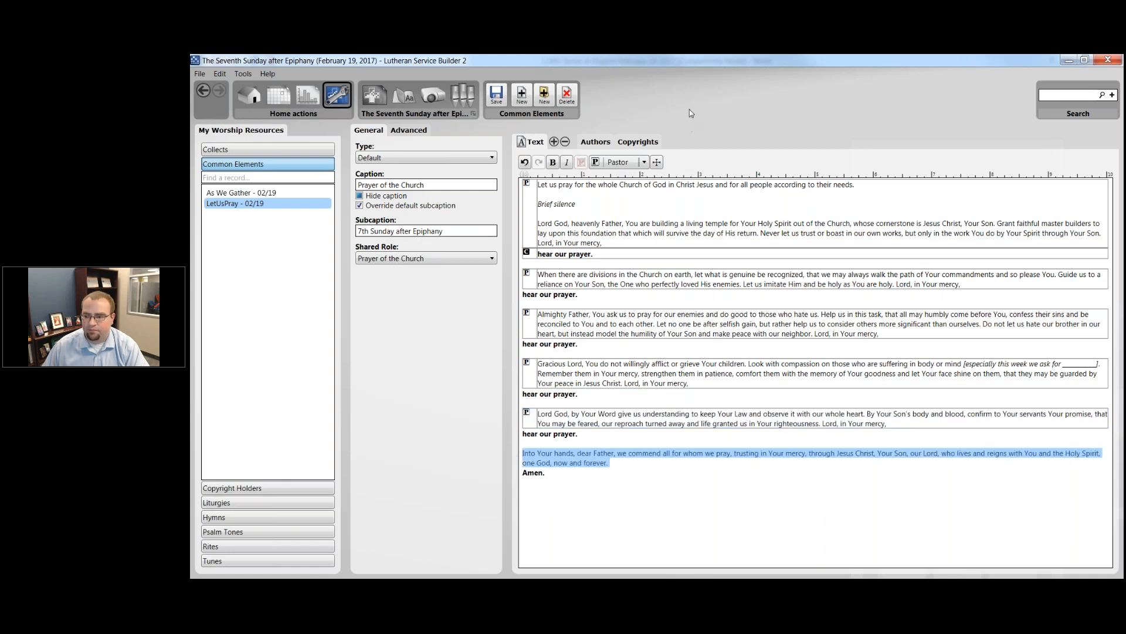
pyautogui.click(617, 164)
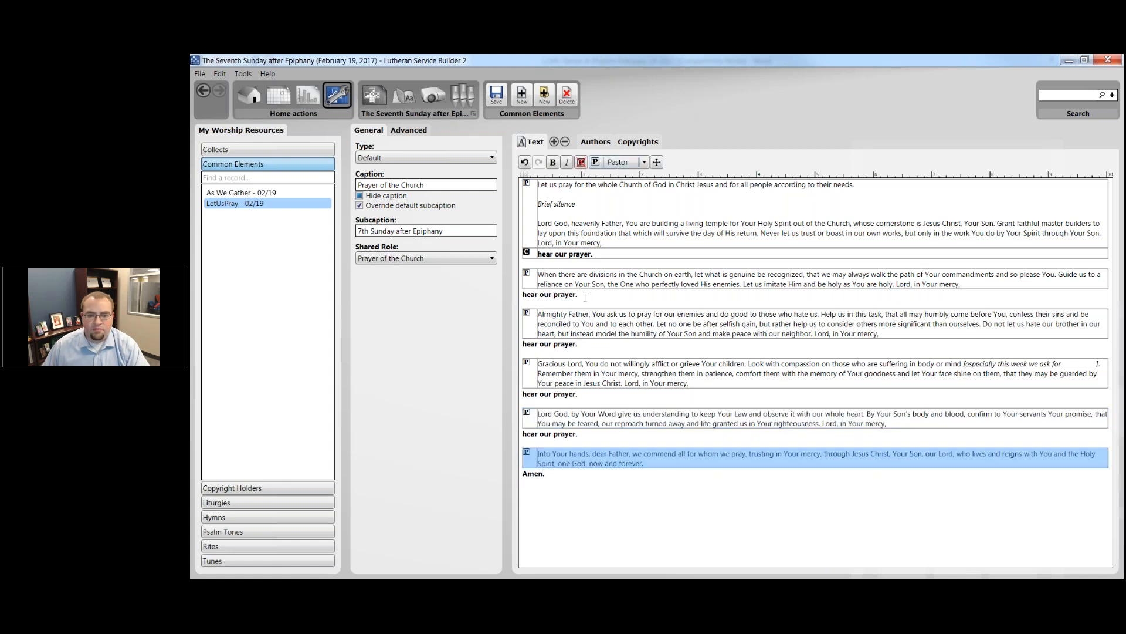
# - Assign the People role to the second "hear our prayer." response
pyautogui.moveTo(580, 296); pyautogui.dragTo(527, 296)
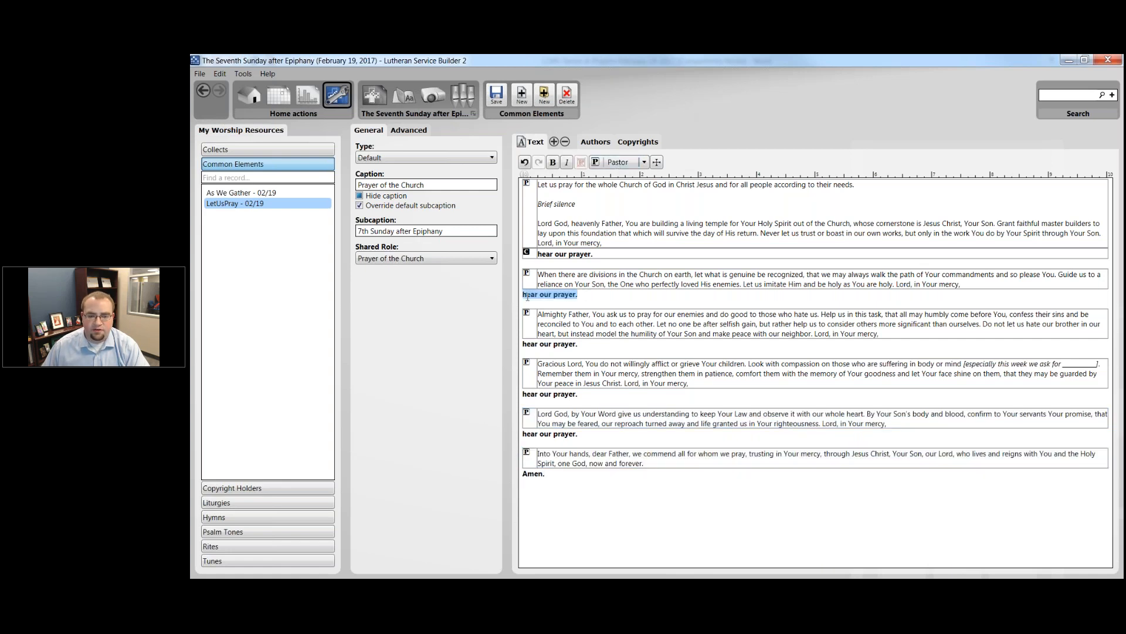
pyautogui.click(644, 162)
pyautogui.click(624, 187)
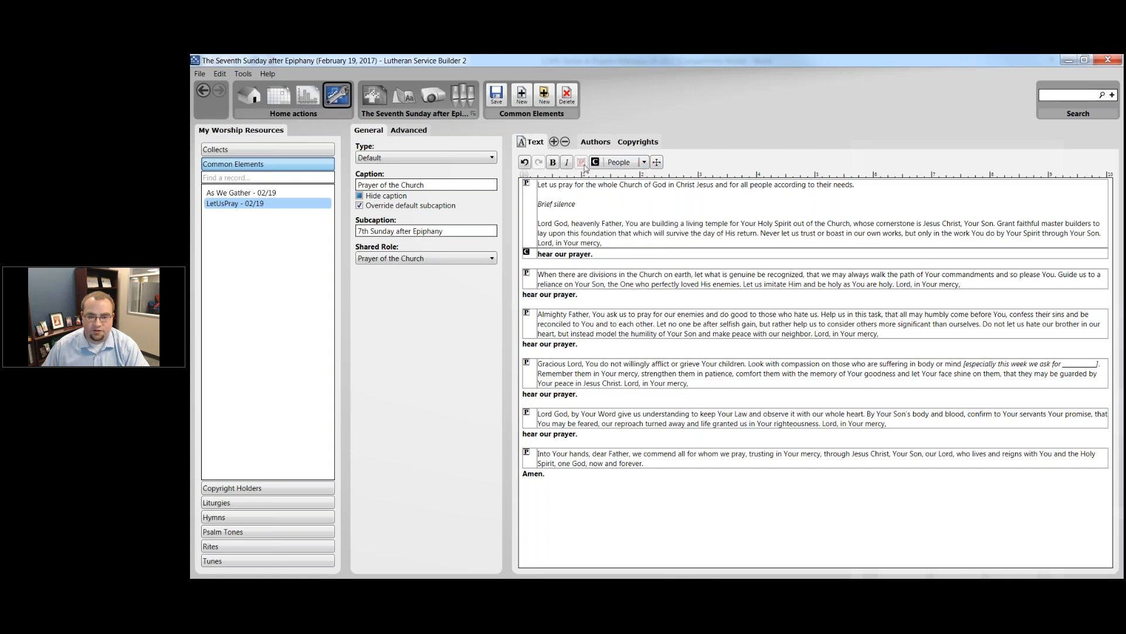
pyautogui.moveTo(581, 296); pyautogui.dragTo(505, 300)
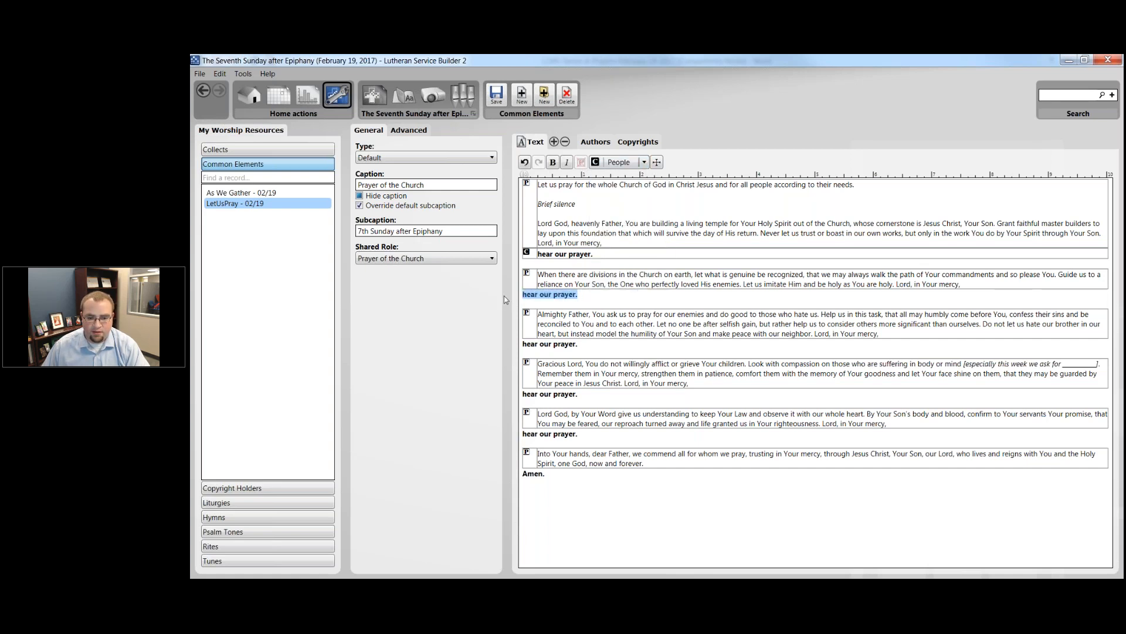
pyautogui.click(619, 162)
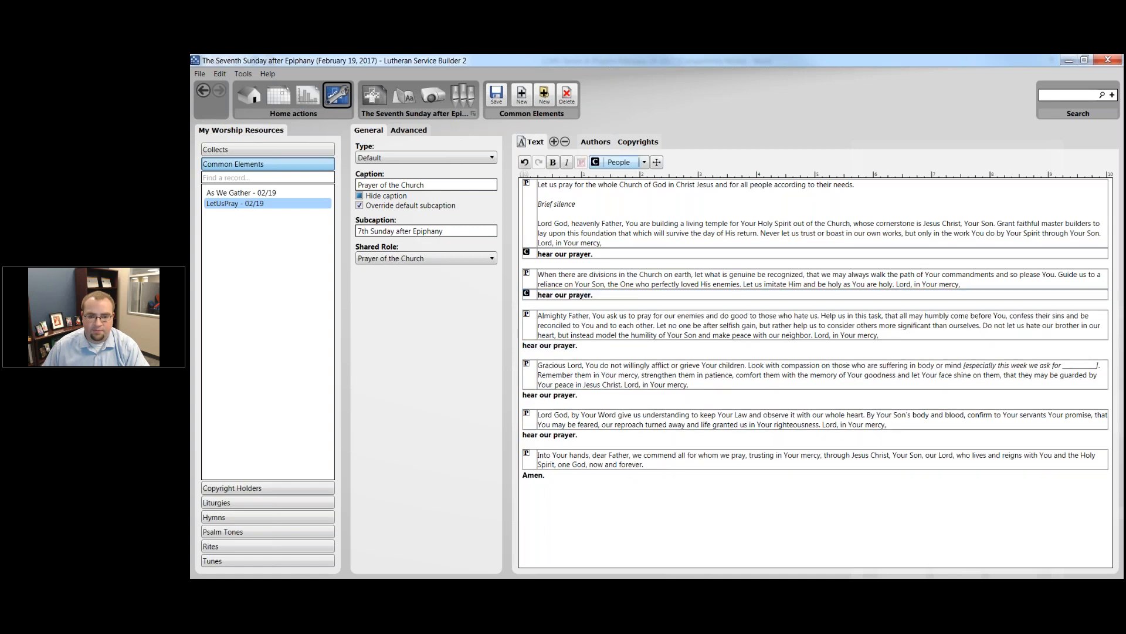
# - Assign the People role to the remaining "hear our prayer." responses and the closing "Amen.", and save the element
pyautogui.click(619, 161)
pyautogui.moveTo(582, 396); pyautogui.dragTo(519, 396)
pyautogui.click(616, 163)
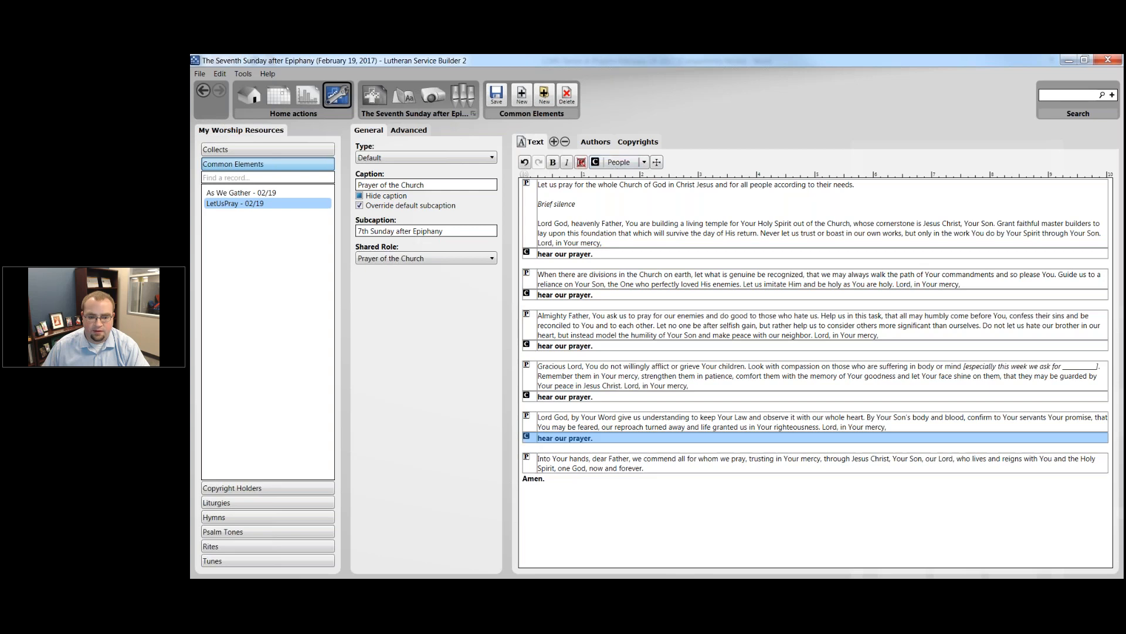
pyautogui.click(619, 163)
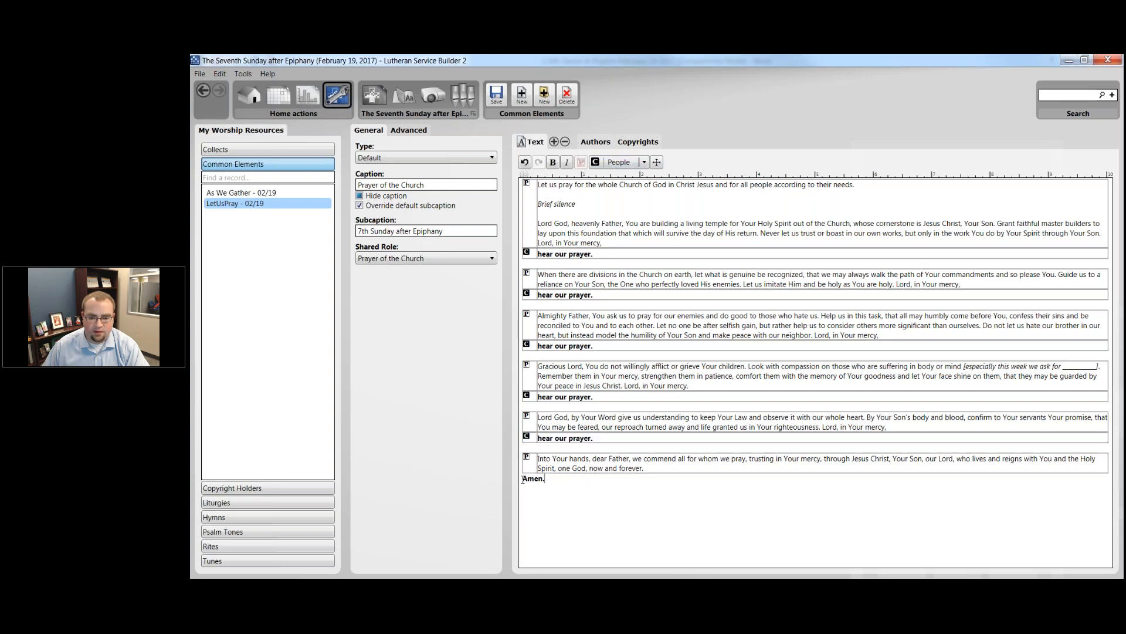
pyautogui.click(621, 163)
pyautogui.click(754, 517)
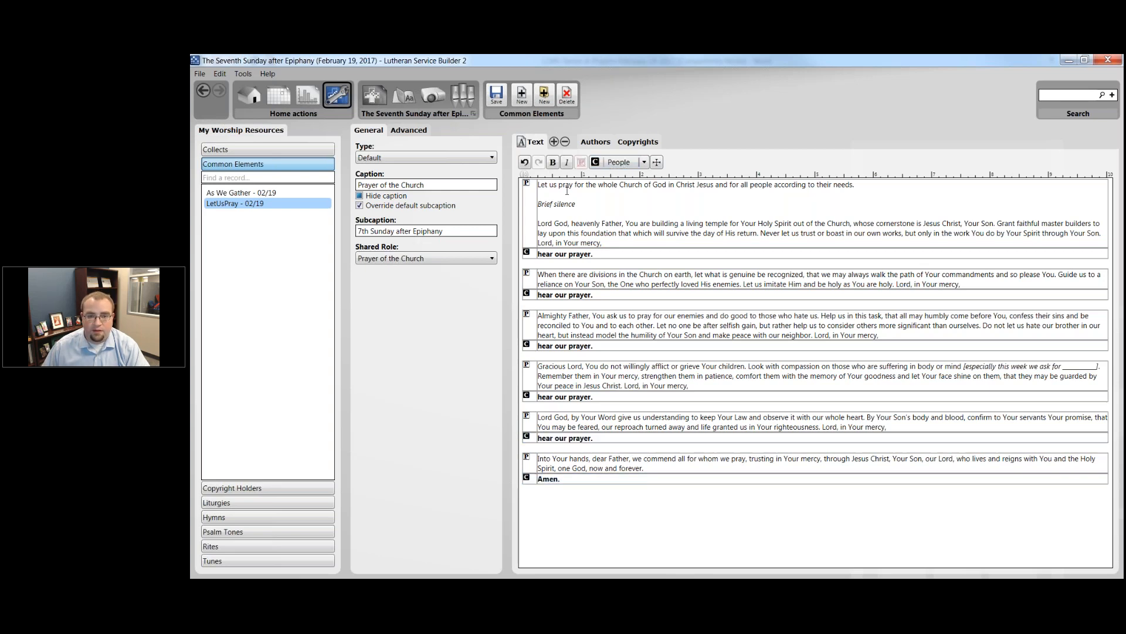
pyautogui.click(497, 96)
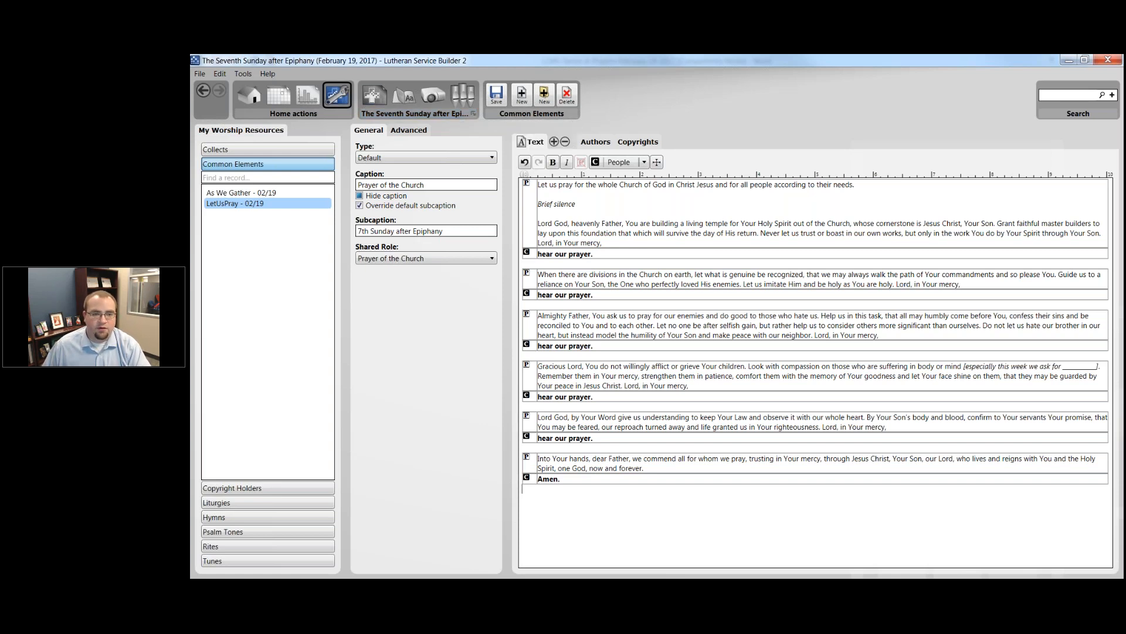
# - Fill the service's Prayer of the Church with the self-written LetUsPray - 02/19 element
pyautogui.click(372, 94)
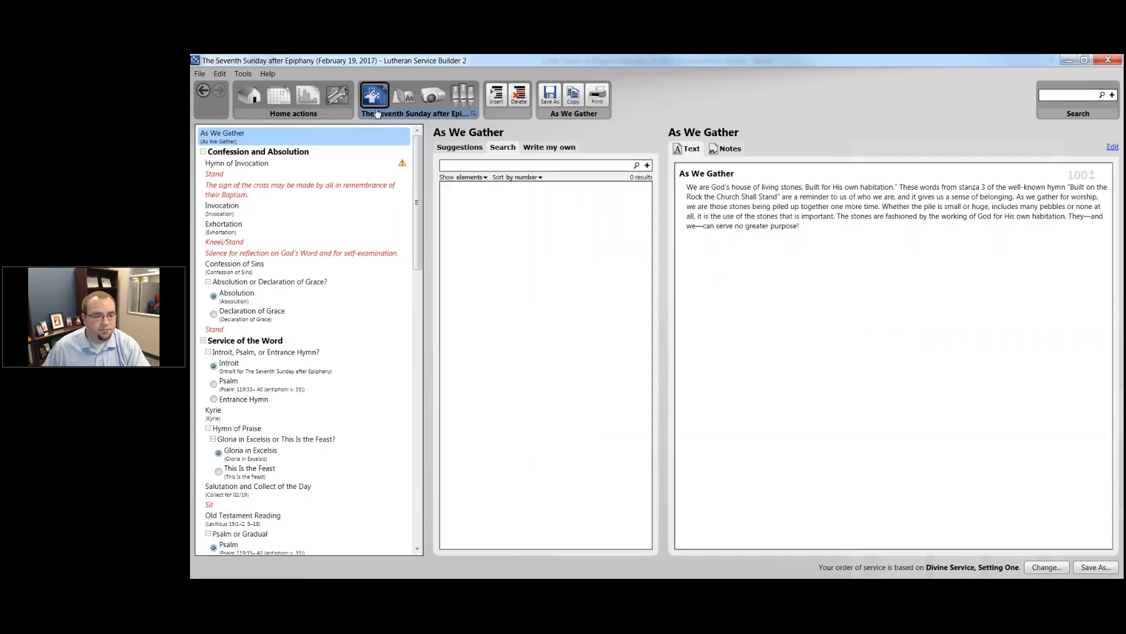
pyautogui.scroll(-5, 398, 221)
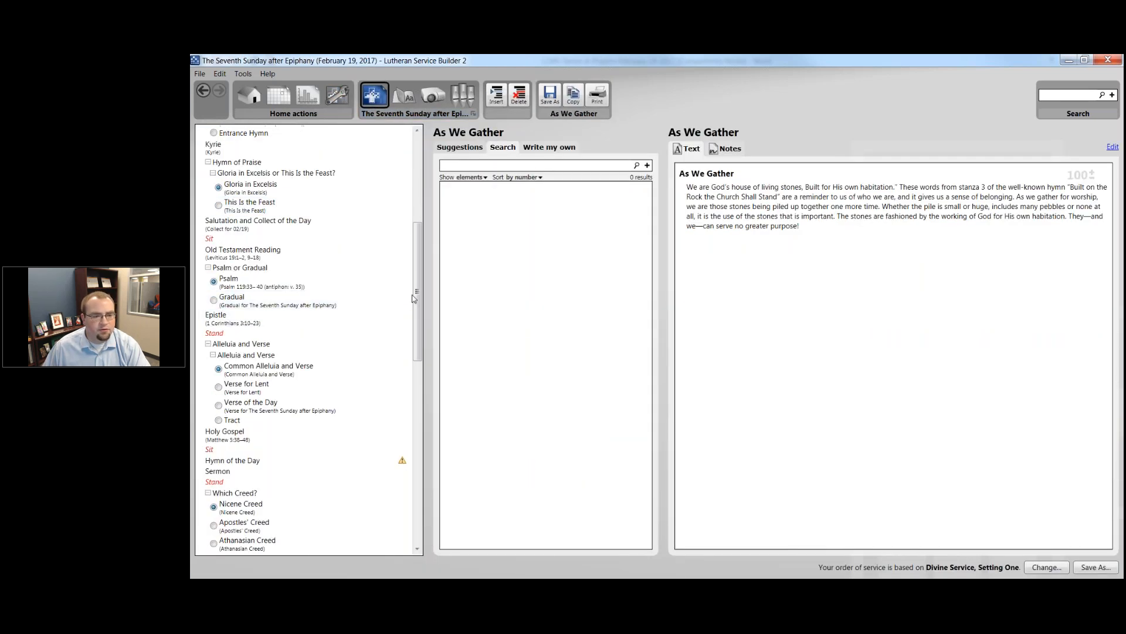
pyautogui.moveTo(417, 310); pyautogui.dragTo(414, 389)
pyautogui.click(237, 290)
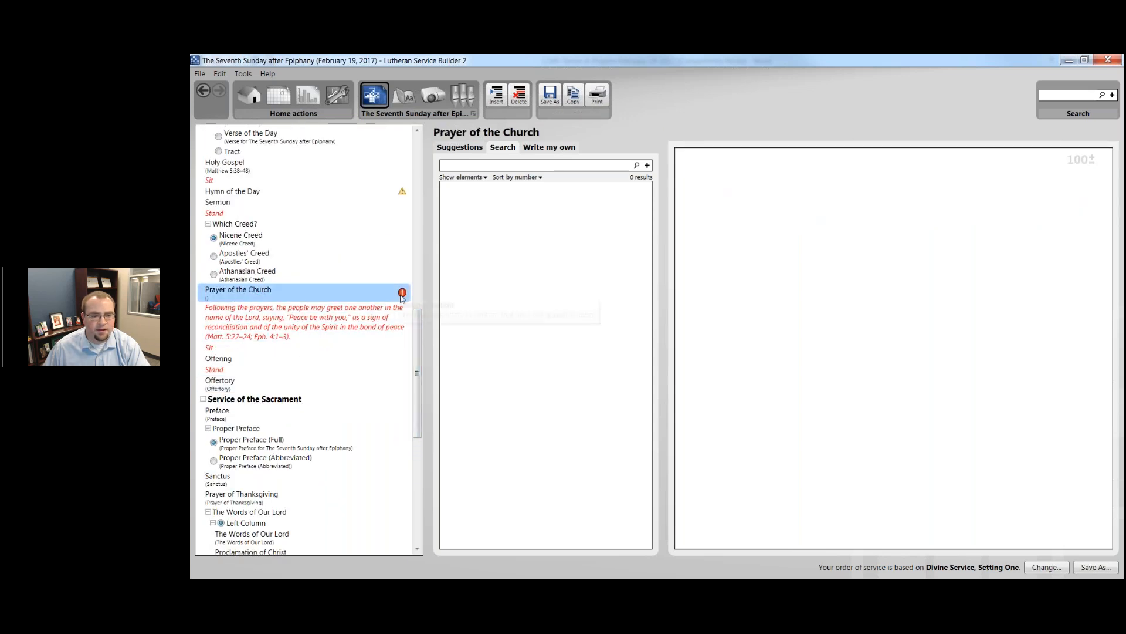
pyautogui.moveTo(397, 298)
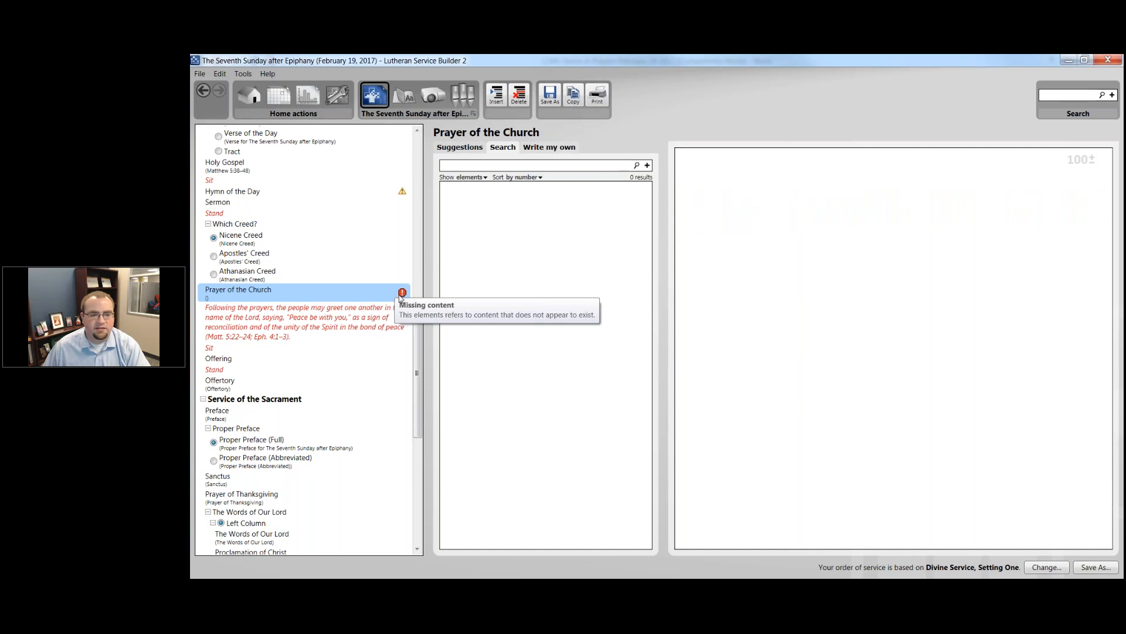
pyautogui.click(469, 148)
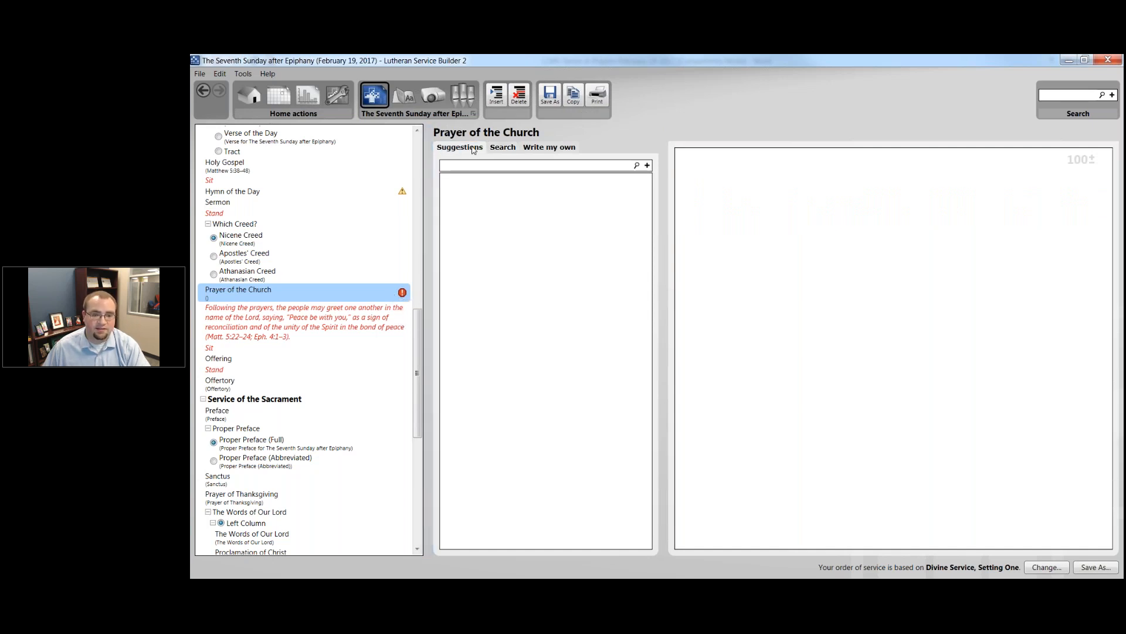
pyautogui.click(502, 147)
pyautogui.click(531, 148)
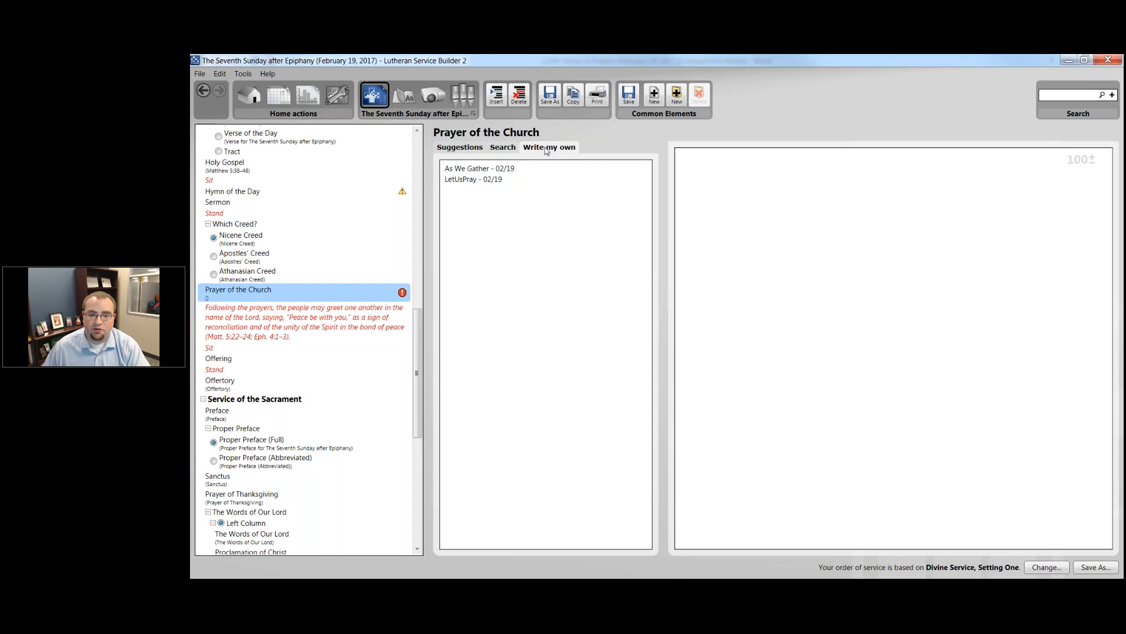
pyautogui.click(487, 179)
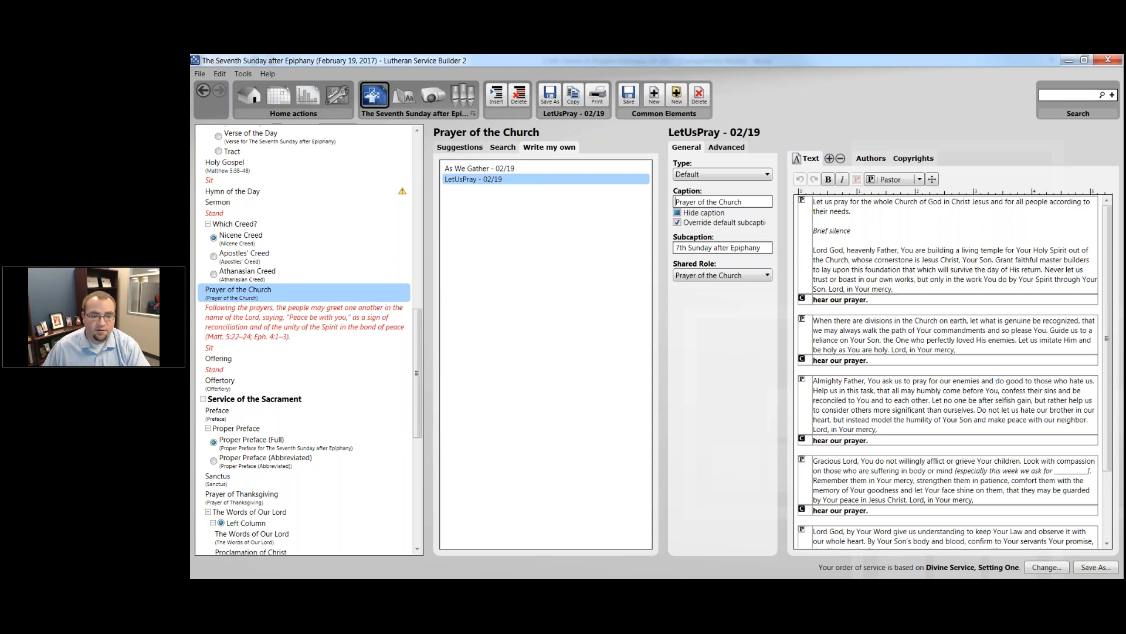
# - Examine the Prayer of the Church and the preceding Nicene Creed in the service's formatted layout
pyautogui.click(405, 99)
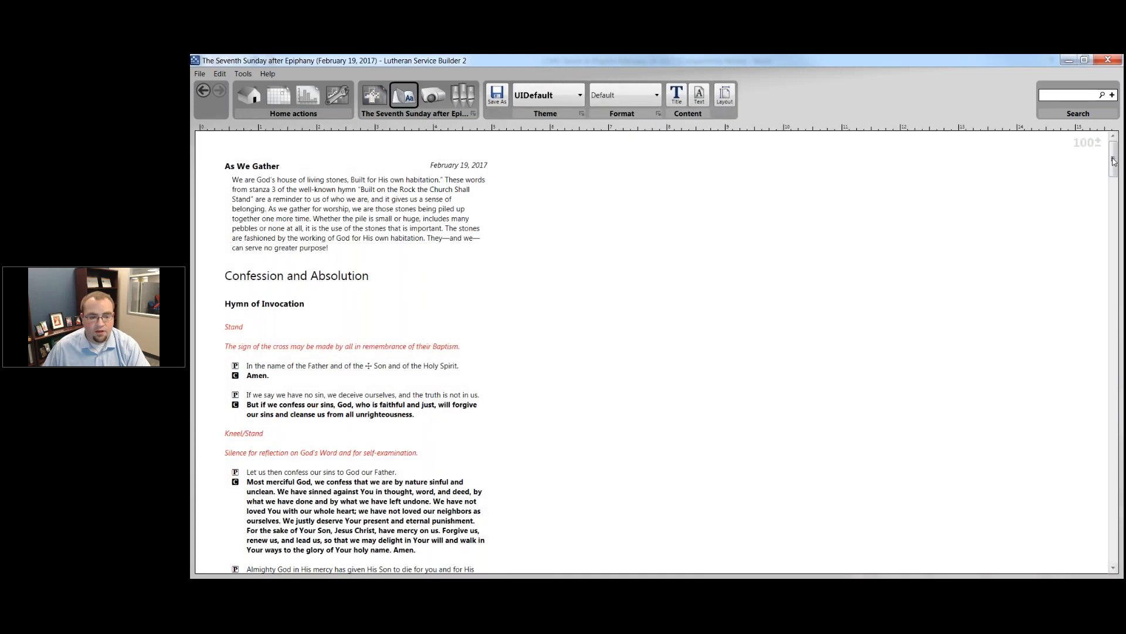
pyautogui.moveTo(1114, 161); pyautogui.dragTo(1092, 401)
pyautogui.scroll(3, 1093, 401)
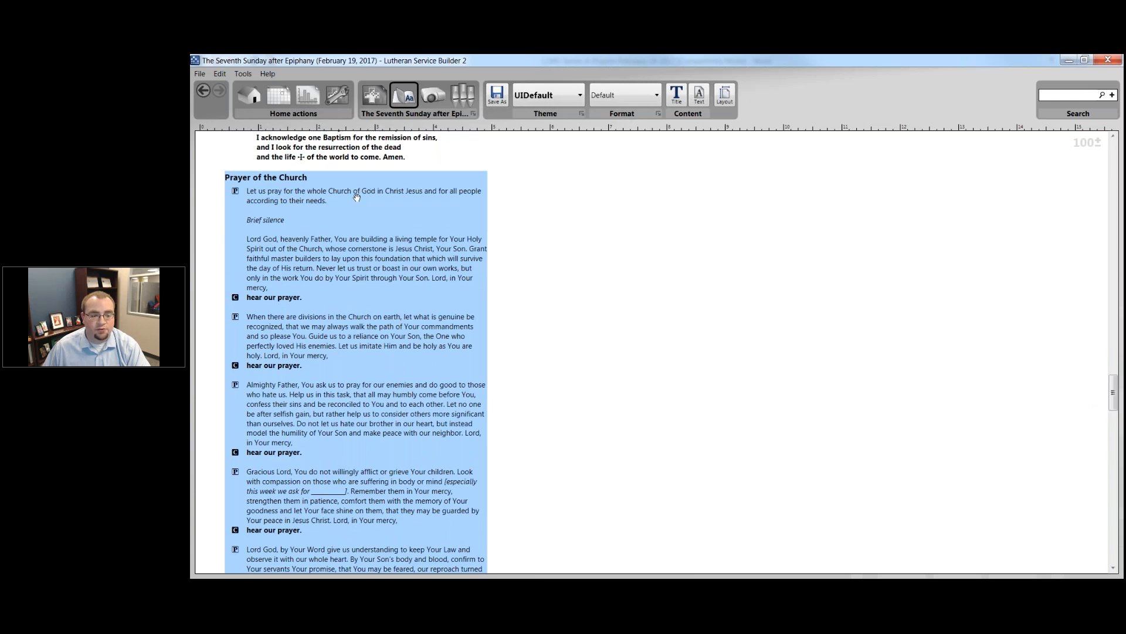
pyautogui.scroll(-6, 357, 198)
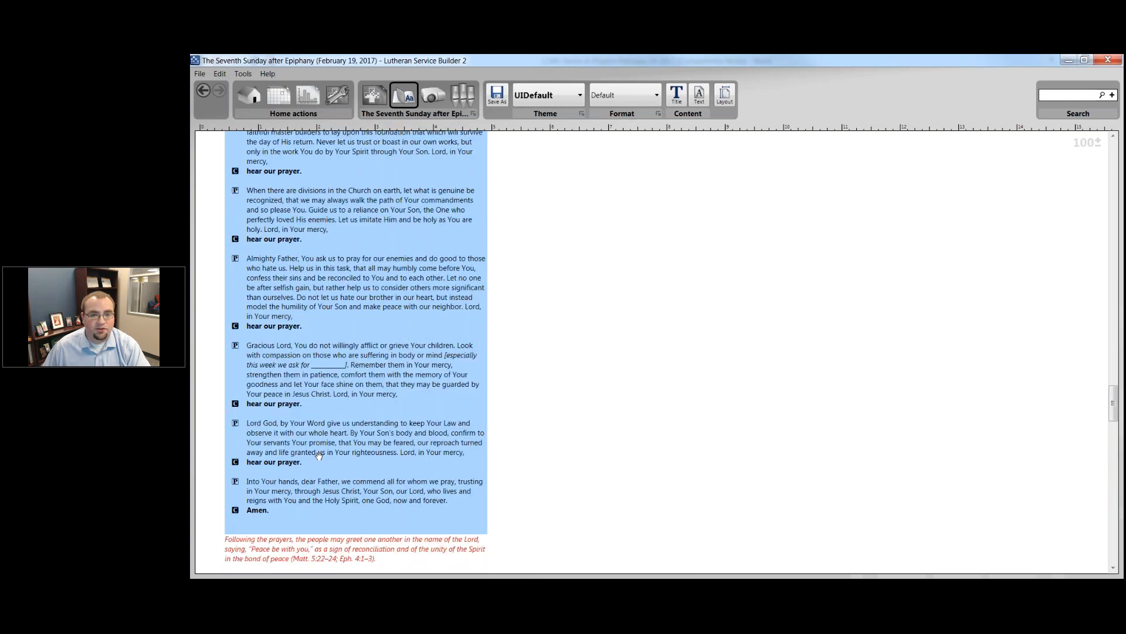
pyautogui.scroll(8, 319, 455)
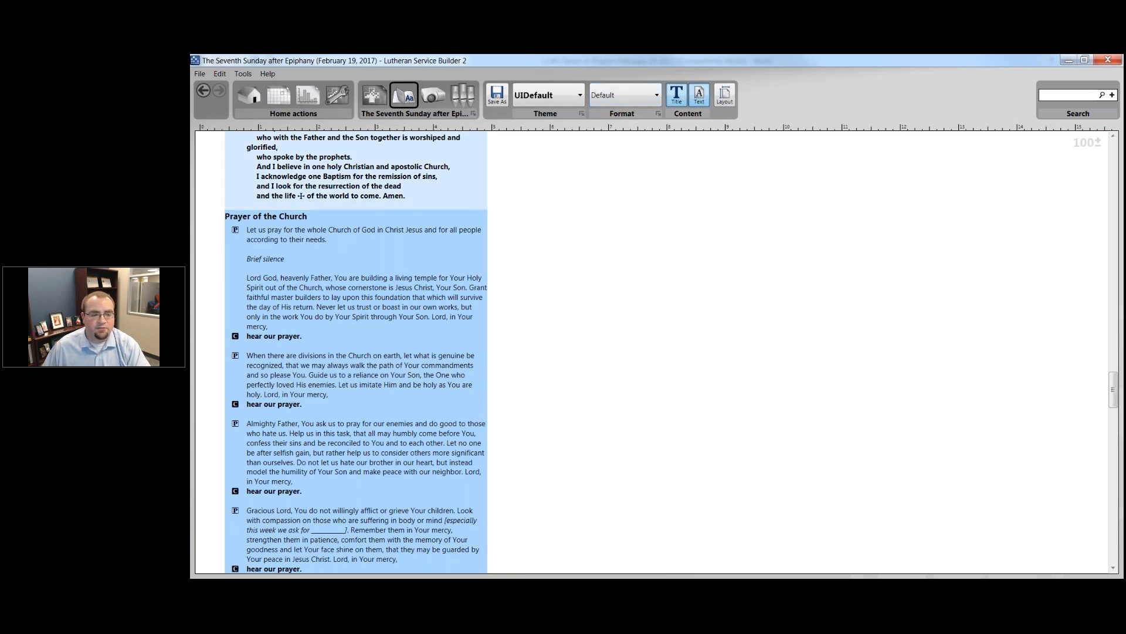
pyautogui.click(335, 188)
pyautogui.scroll(-1, 334, 323)
pyautogui.scroll(-5, 334, 322)
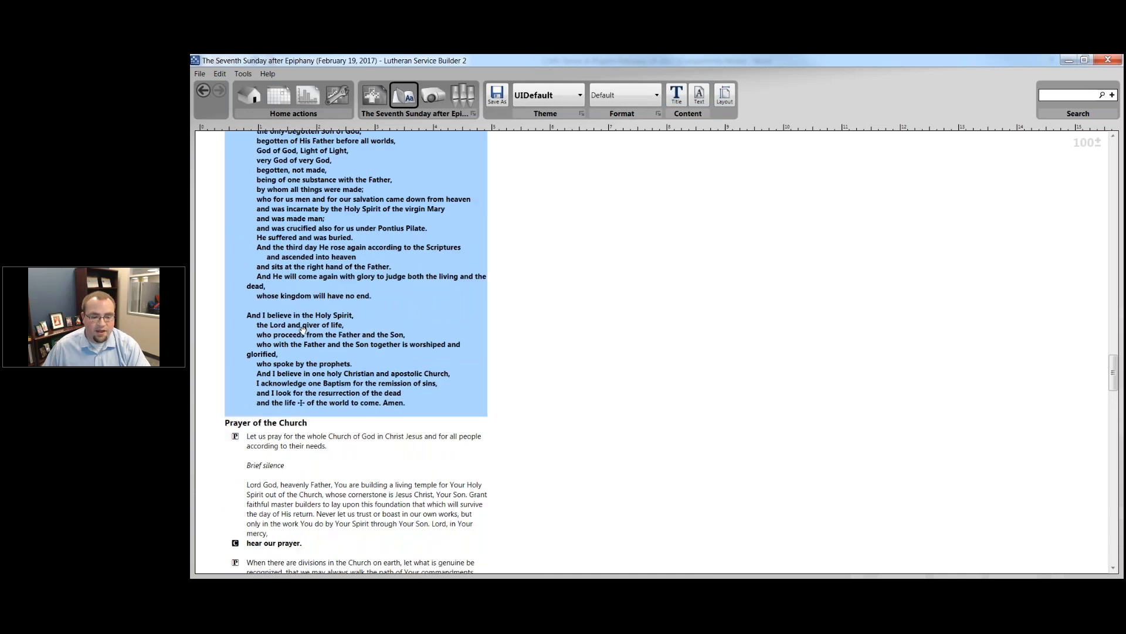
pyautogui.scroll(-1, 280, 288)
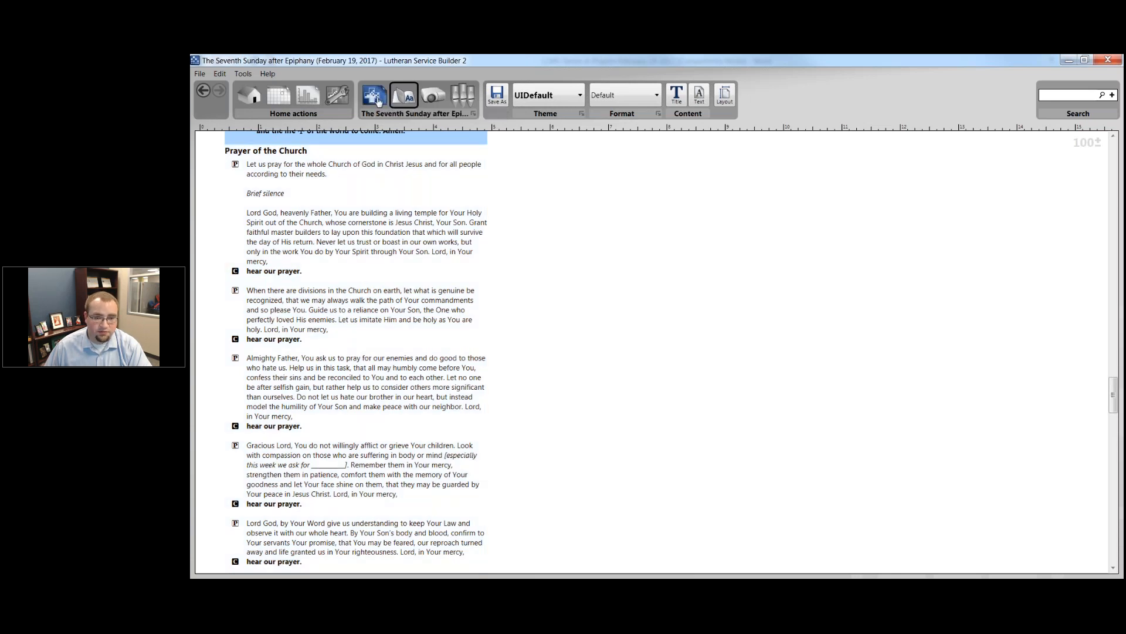
# - Create a new common element from the service's Prayer of the Church and set its caption to "Prayer of the Church"
pyautogui.click(376, 97)
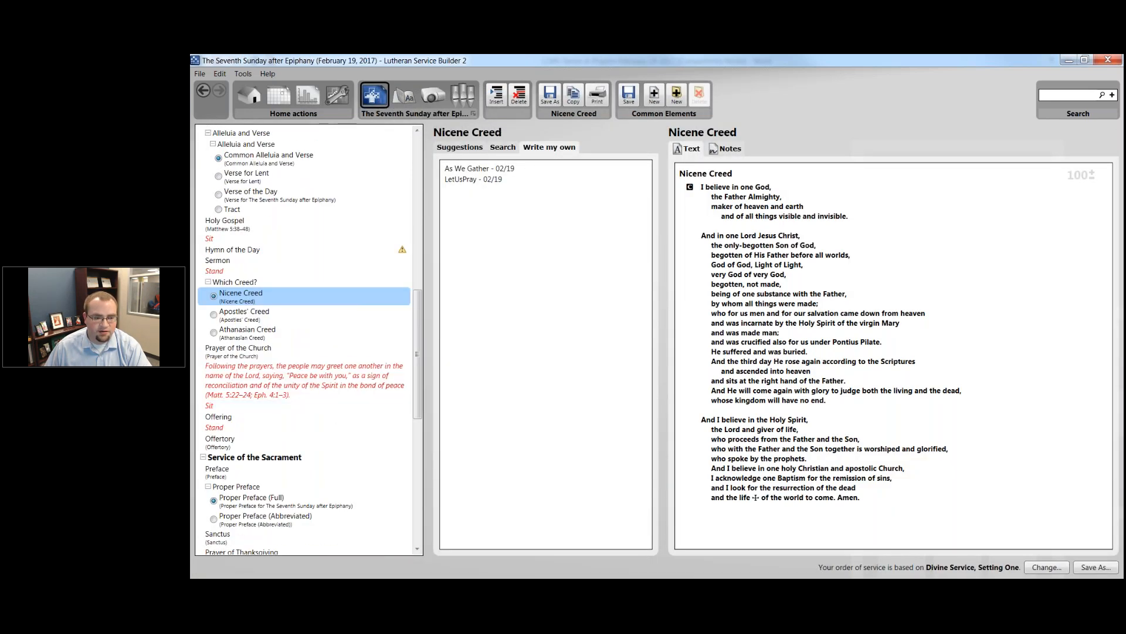
pyautogui.click(238, 350)
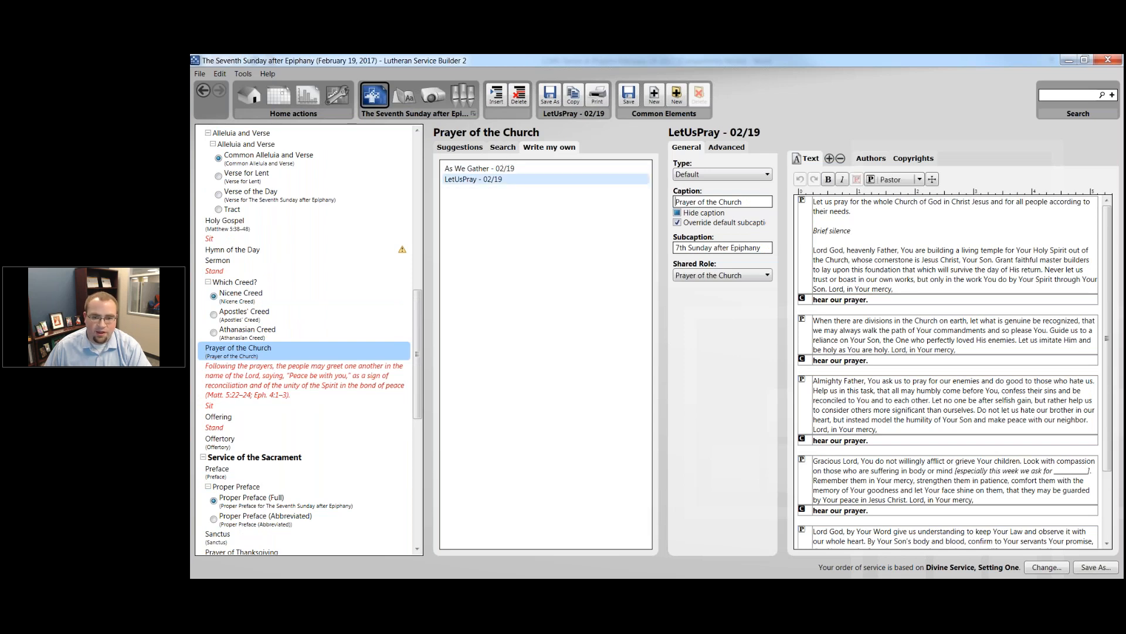
pyautogui.click(654, 92)
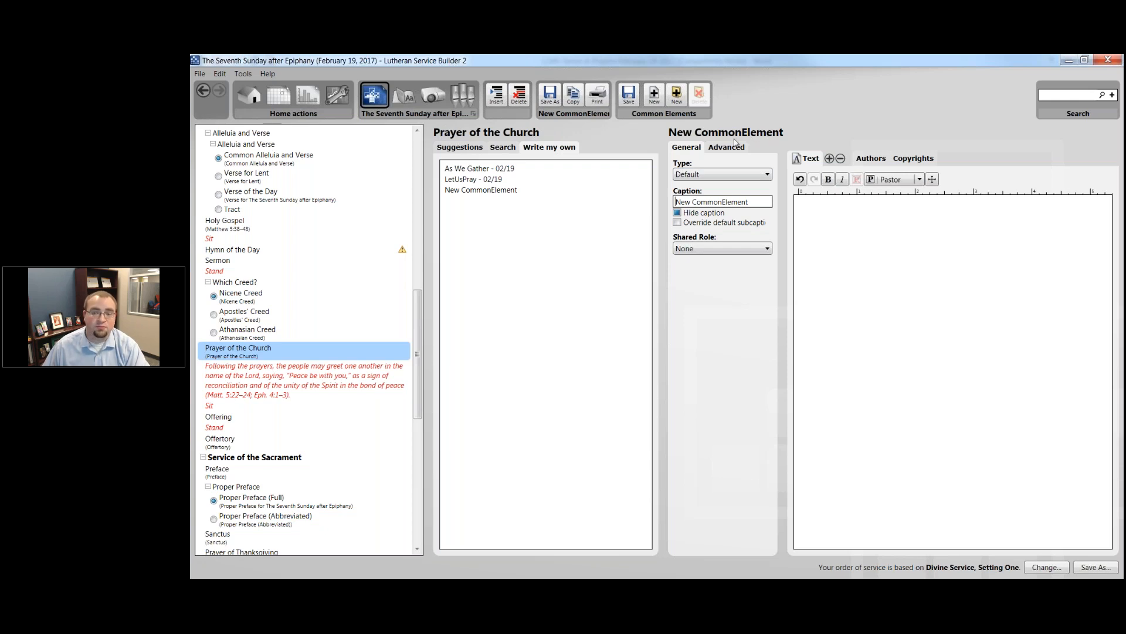
pyautogui.click(713, 179)
pyautogui.click(713, 179)
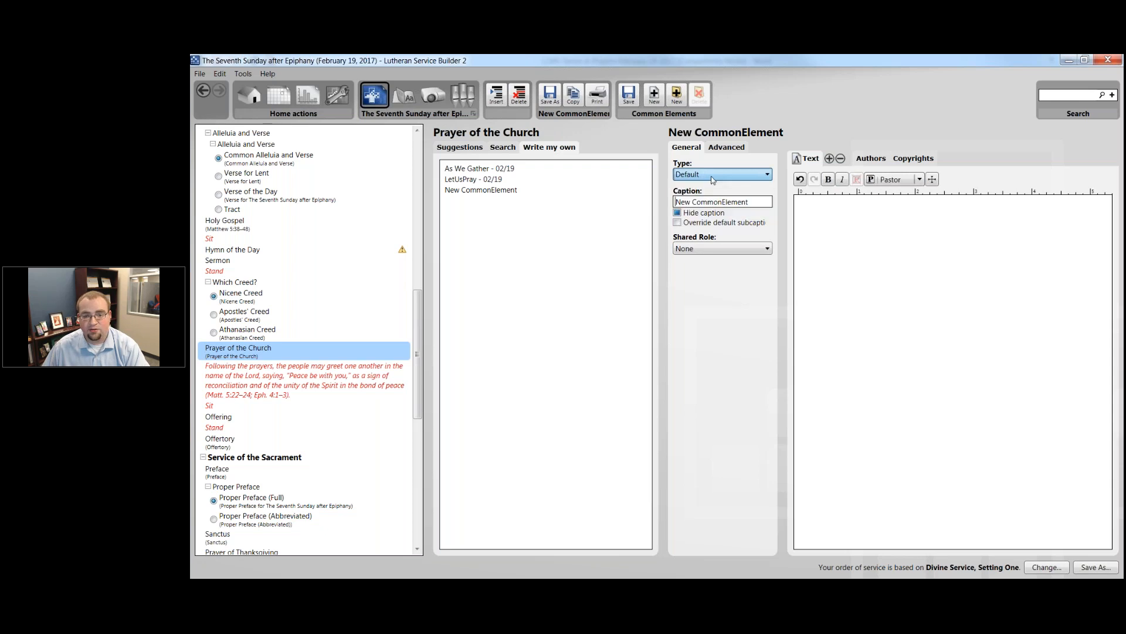
pyautogui.press('Tab')
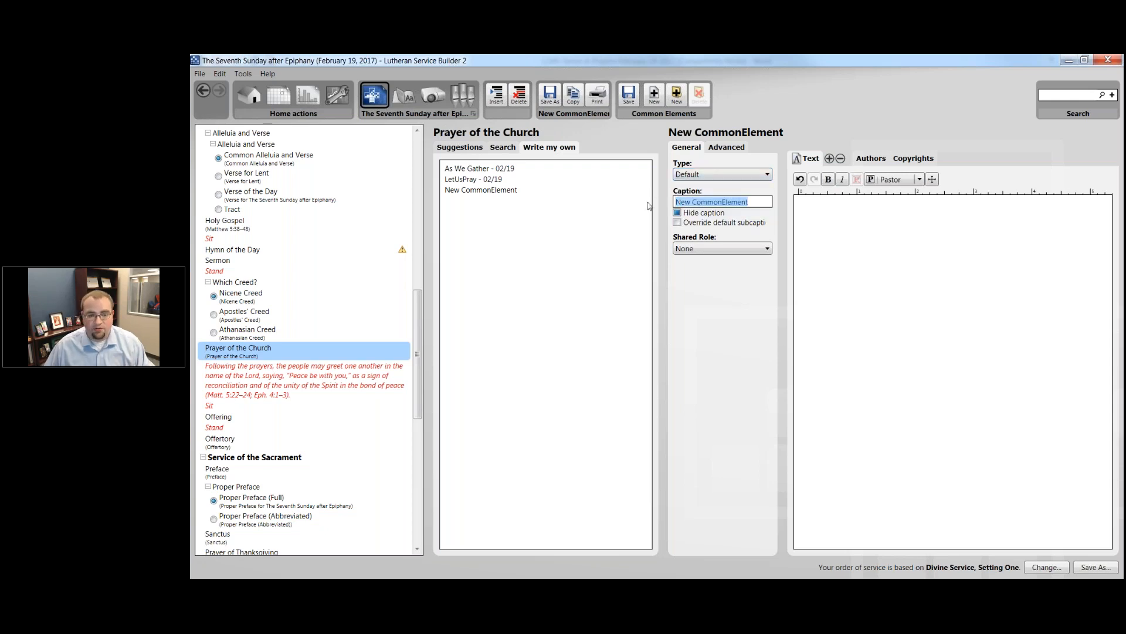
pyautogui.write('Pr')
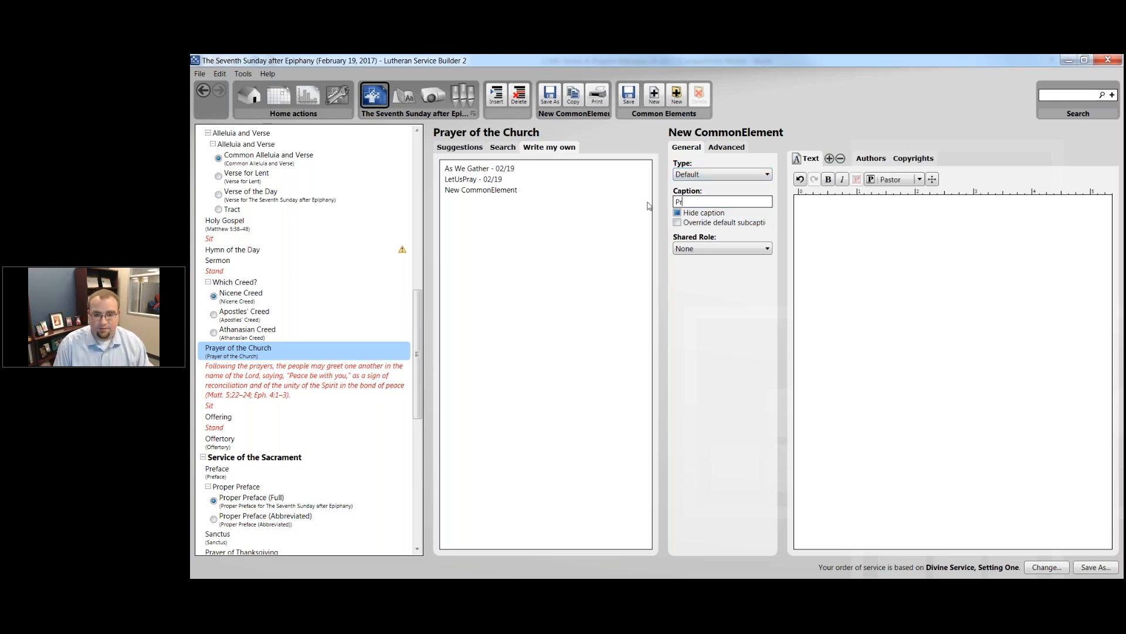
pyautogui.write('ayer of the Church')
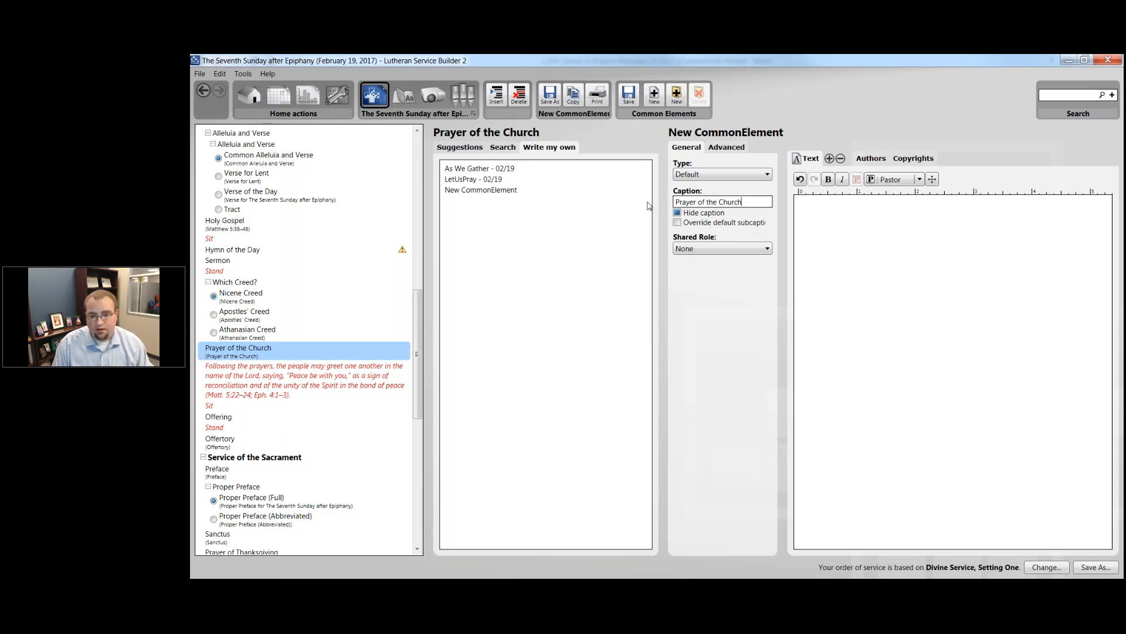
# - Override the new element's default subcaption with "February 19" and paste the full prayer text into its body
pyautogui.click(677, 223)
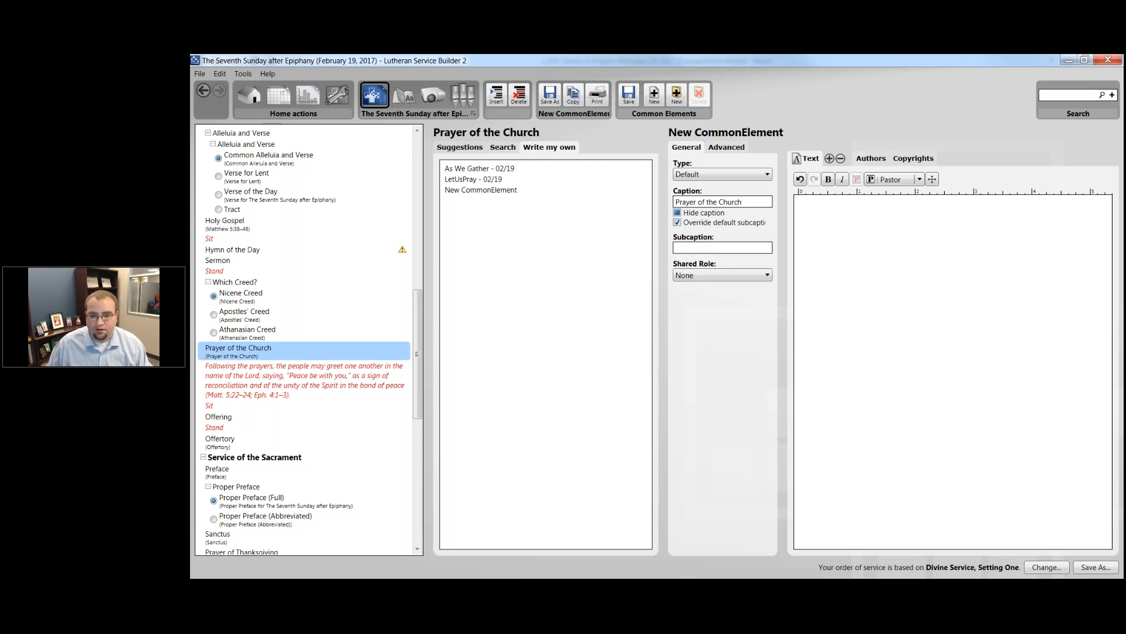
pyautogui.click(710, 246)
pyautogui.write('F')
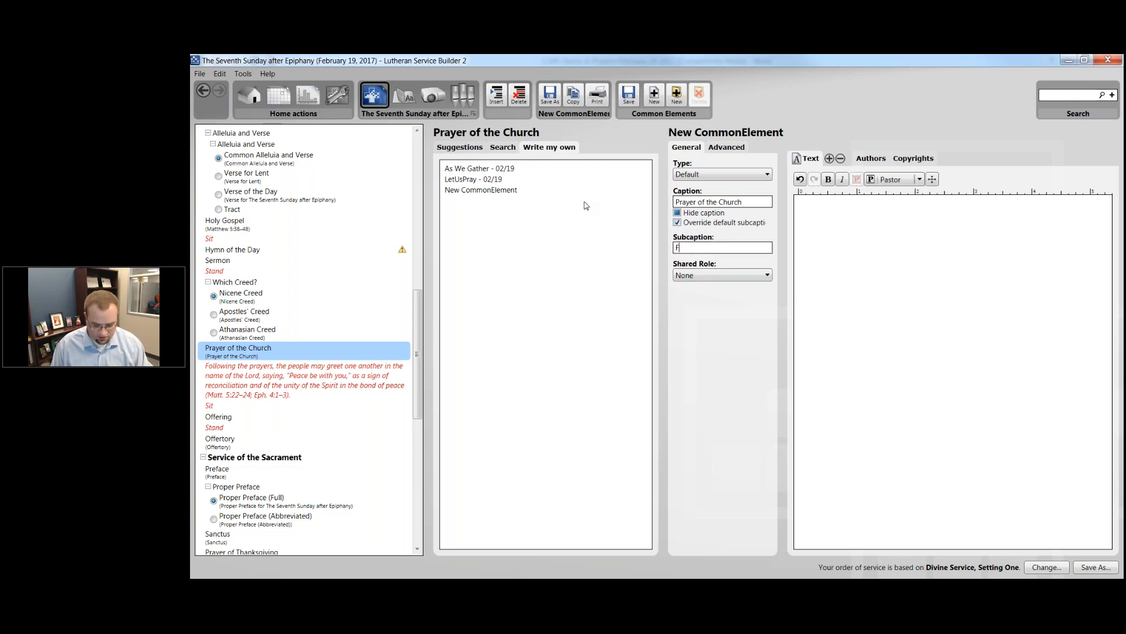
pyautogui.write('ebruary 19')
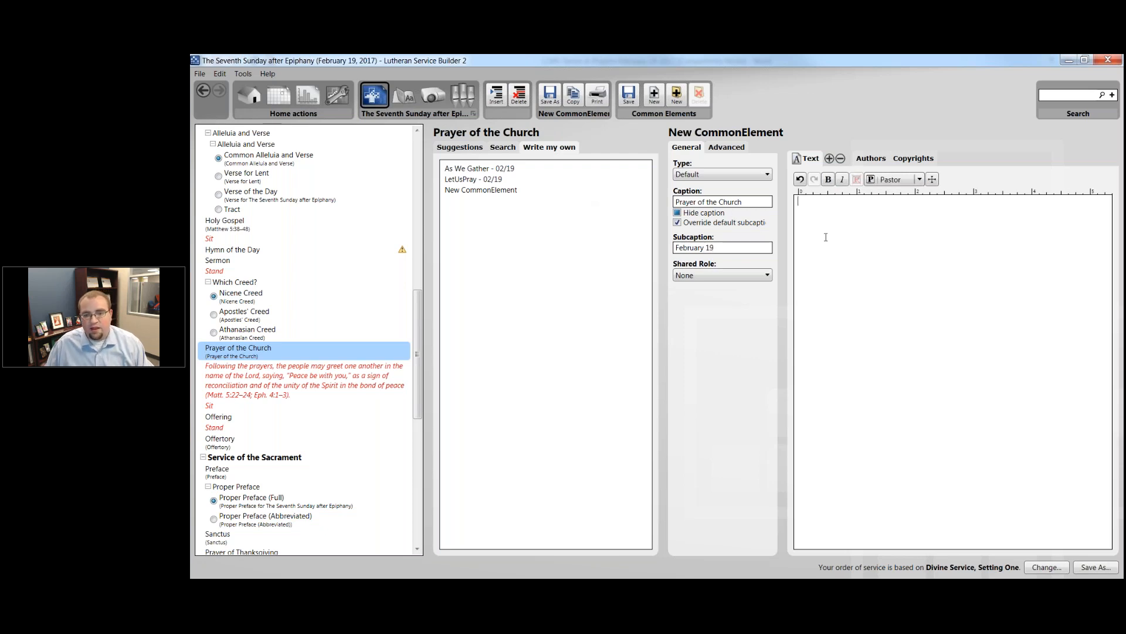
pyautogui.hotkey('ctrl', 'v')
pyautogui.scroll(1, 854, 336)
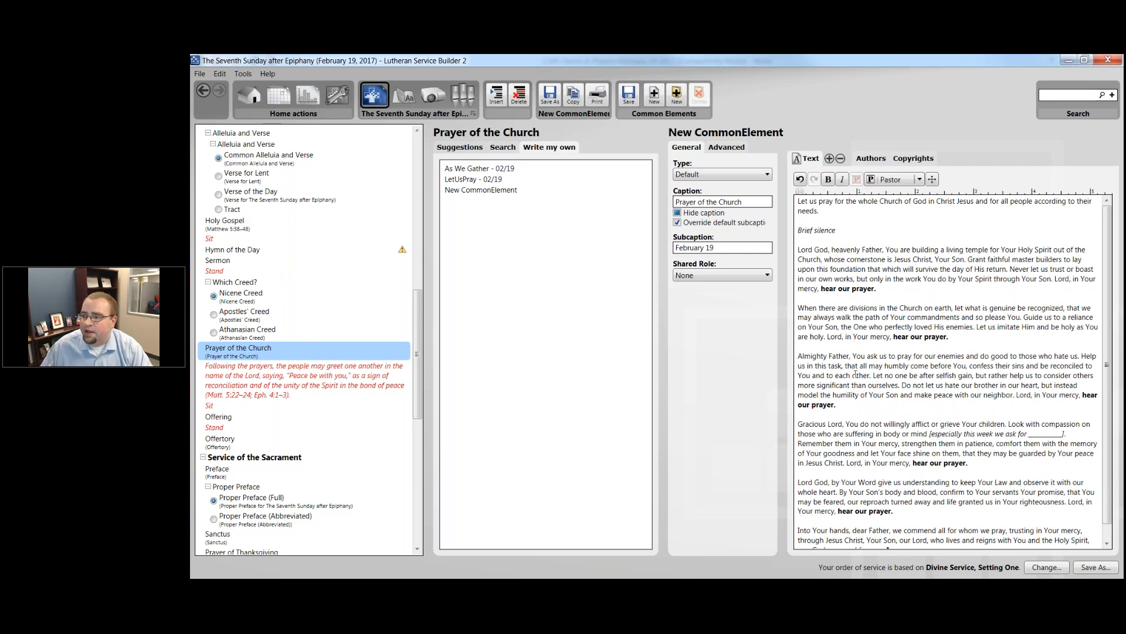
# - Remove the petition starting "When there are divisions in the Church on earth" and leave a single blank line between the neighbouring petitions
pyautogui.moveTo(970, 340); pyautogui.dragTo(798, 307)
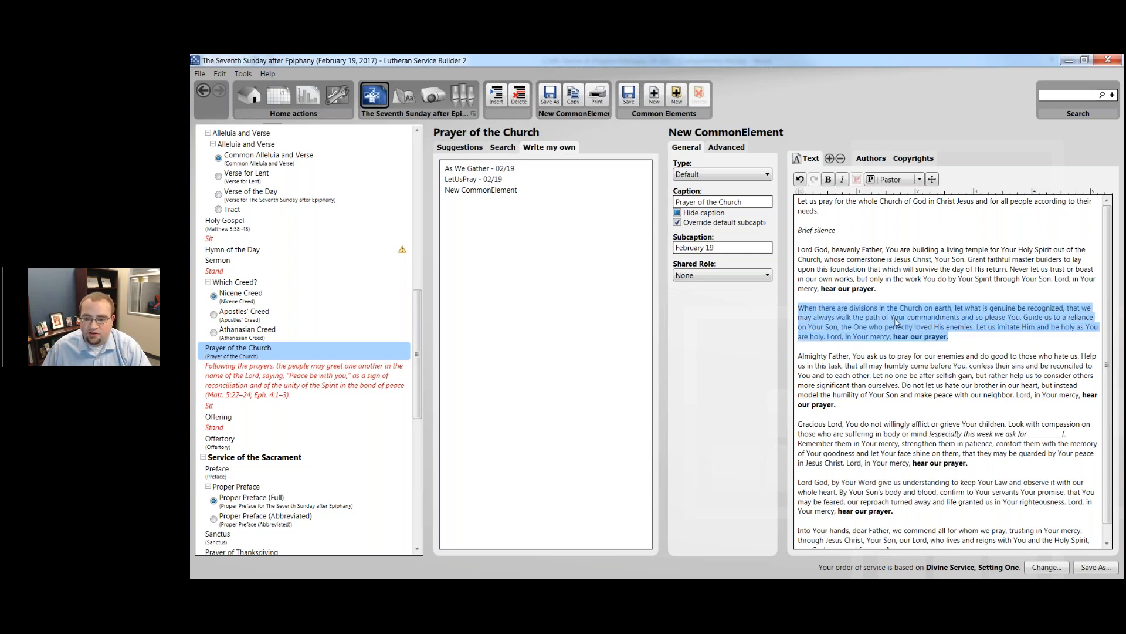
pyautogui.press('Delete')
pyautogui.press('Delete')
pyautogui.press('Delete')
pyautogui.press('Return')
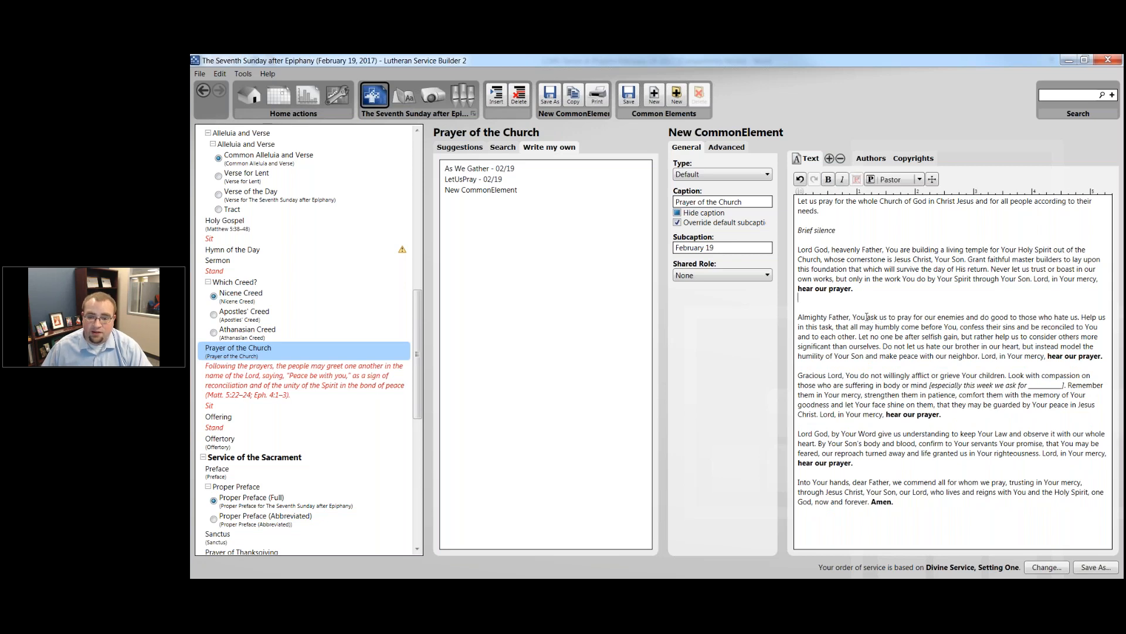
pyautogui.press('BackSpace')
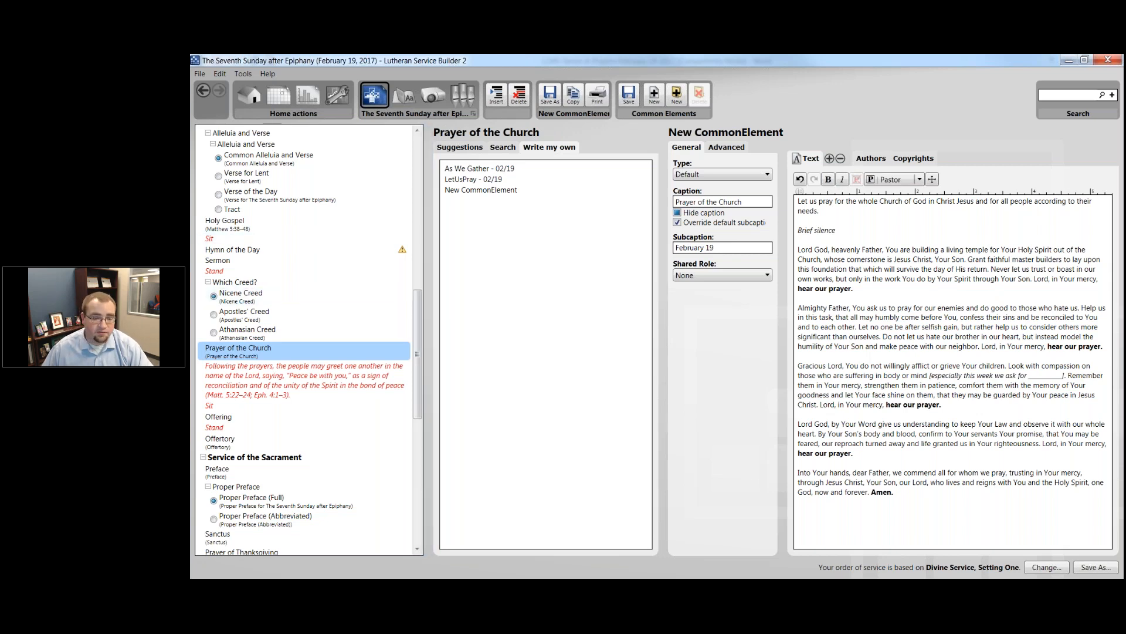
# - Compare the self-written LetUsPray - 02/19 and New CommonElement texts available for the service's Prayer of the Church
pyautogui.scroll(2, 421, 303)
pyautogui.scroll(1, 421, 302)
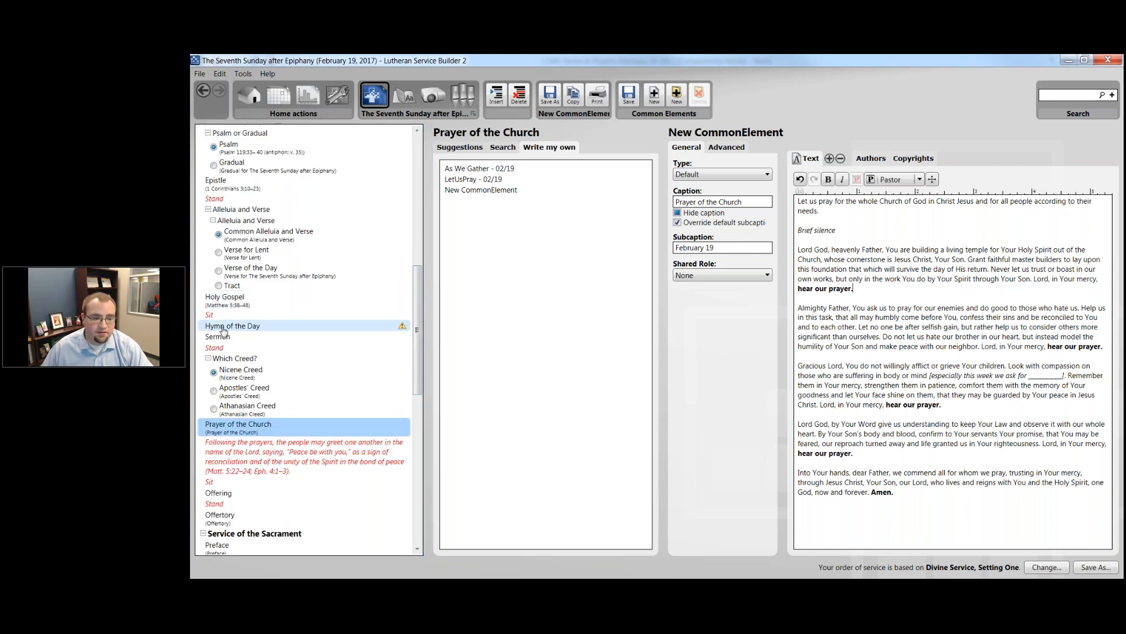
pyautogui.rightClick(223, 330)
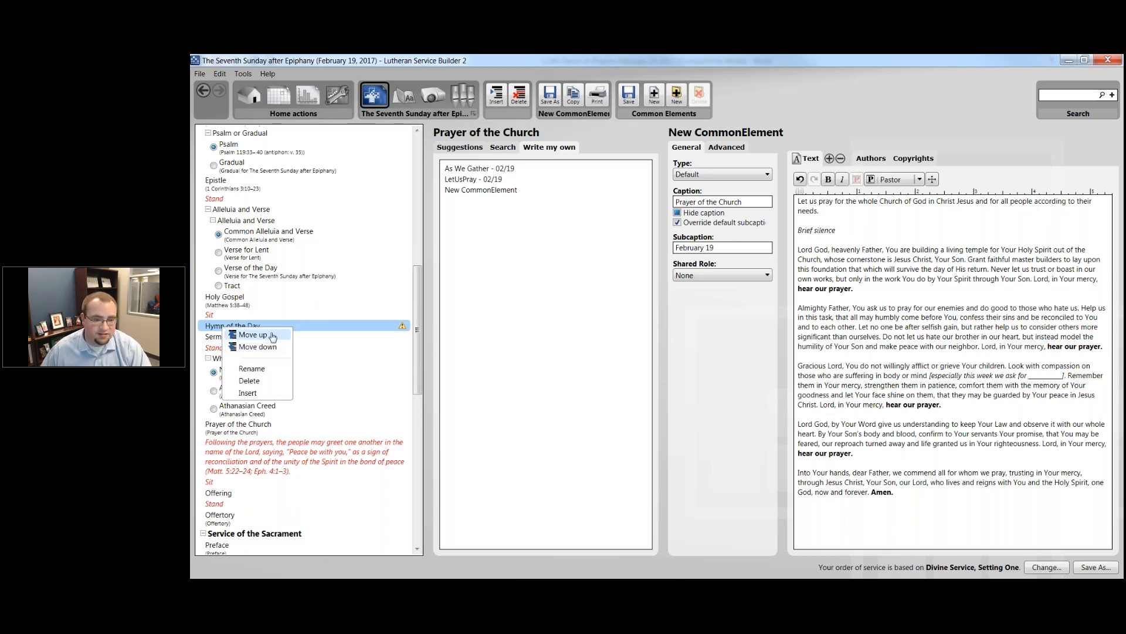
pyautogui.click(294, 459)
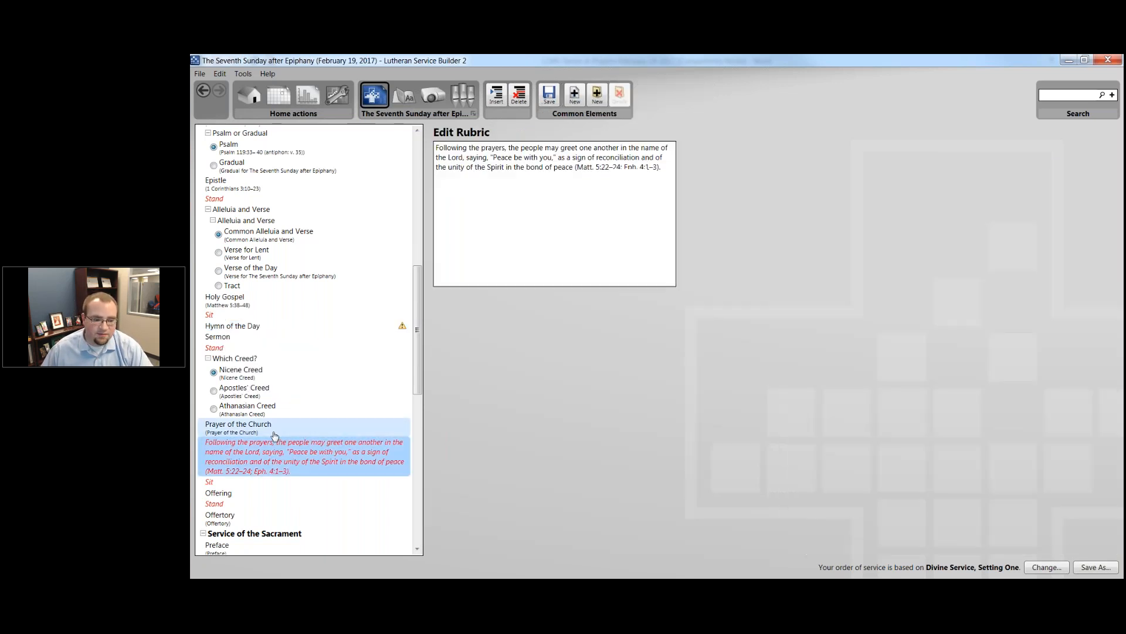
pyautogui.click(278, 424)
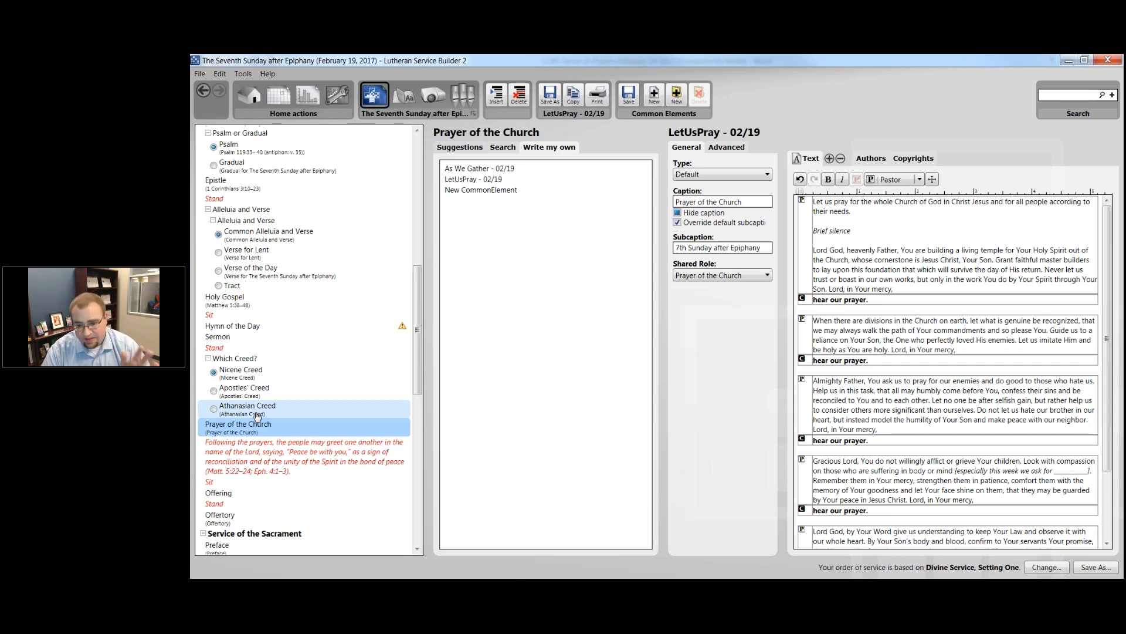
pyautogui.click(487, 179)
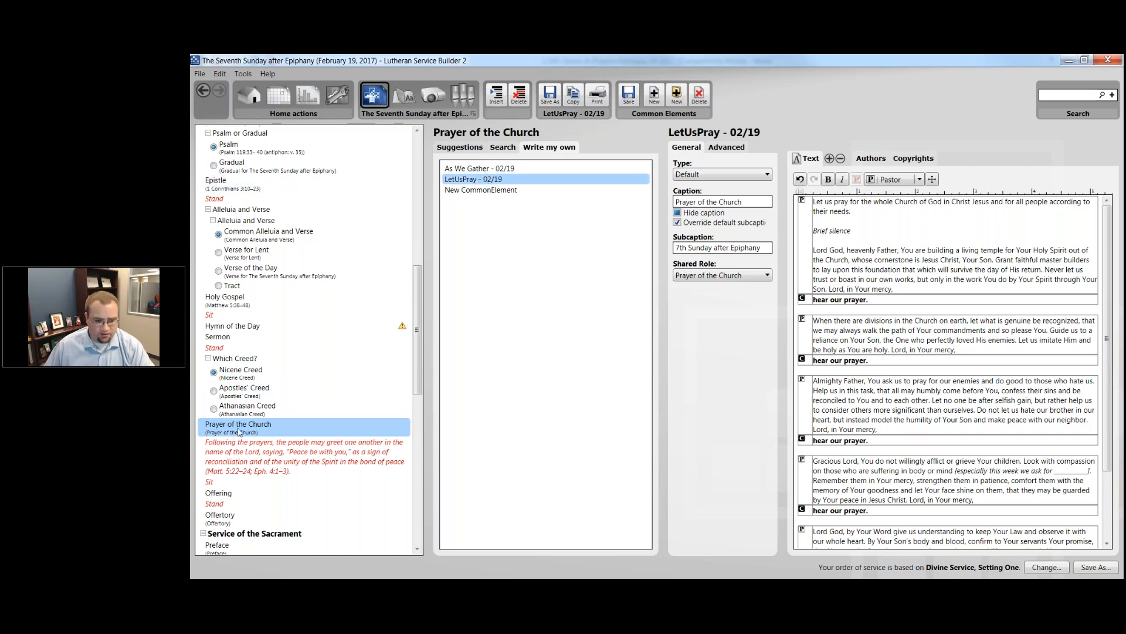
pyautogui.click(502, 190)
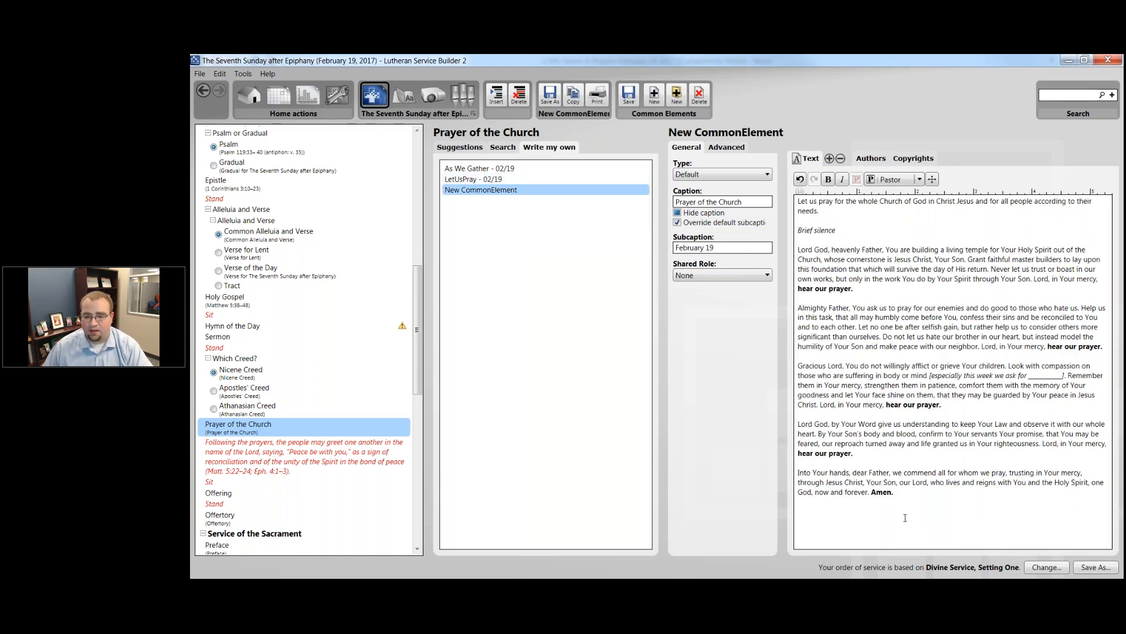
pyautogui.moveTo(996, 503); pyautogui.dragTo(805, 195)
pyautogui.click(865, 259)
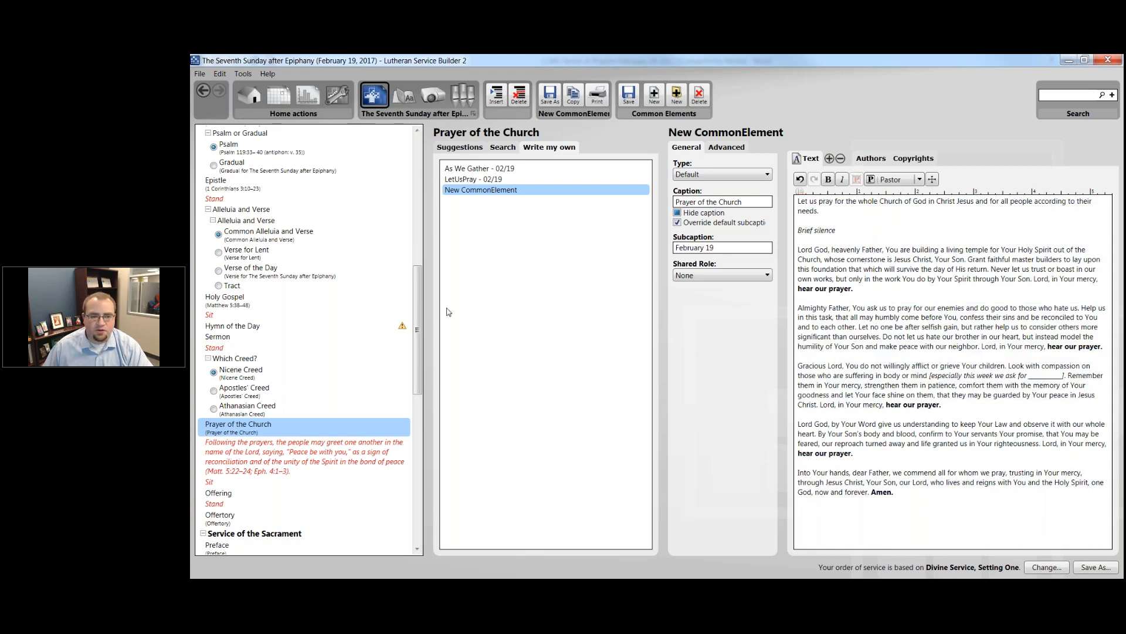
# - Examine the elements and rites that can be inserted at As We Gather at the start of the service
pyautogui.moveTo(418, 310); pyautogui.dragTo(413, 153)
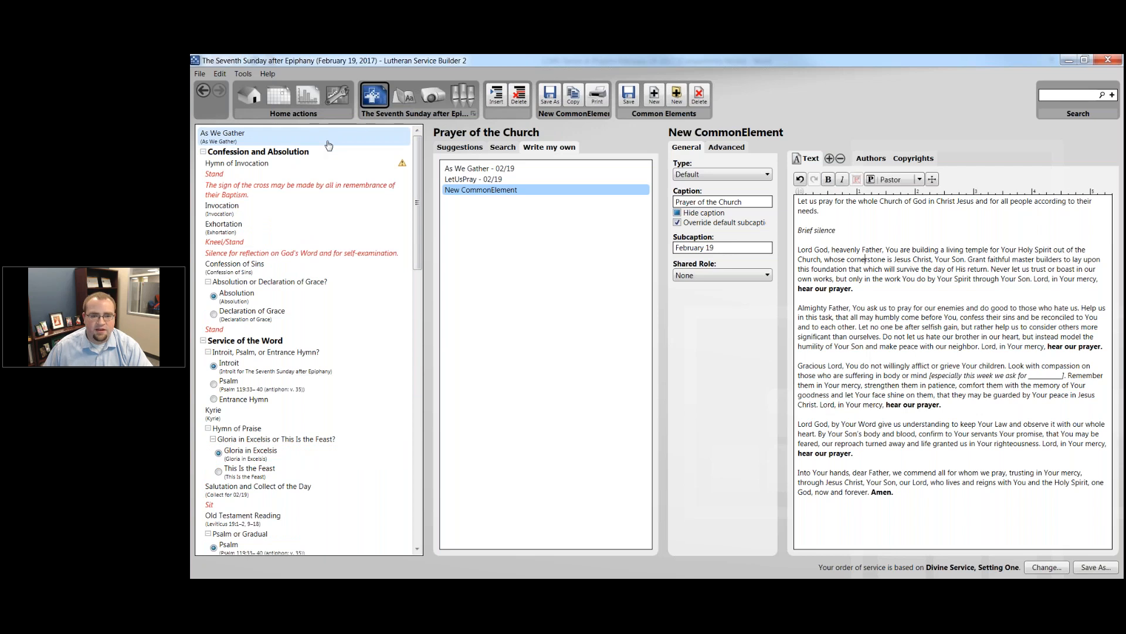
pyautogui.click(329, 140)
pyautogui.click(496, 94)
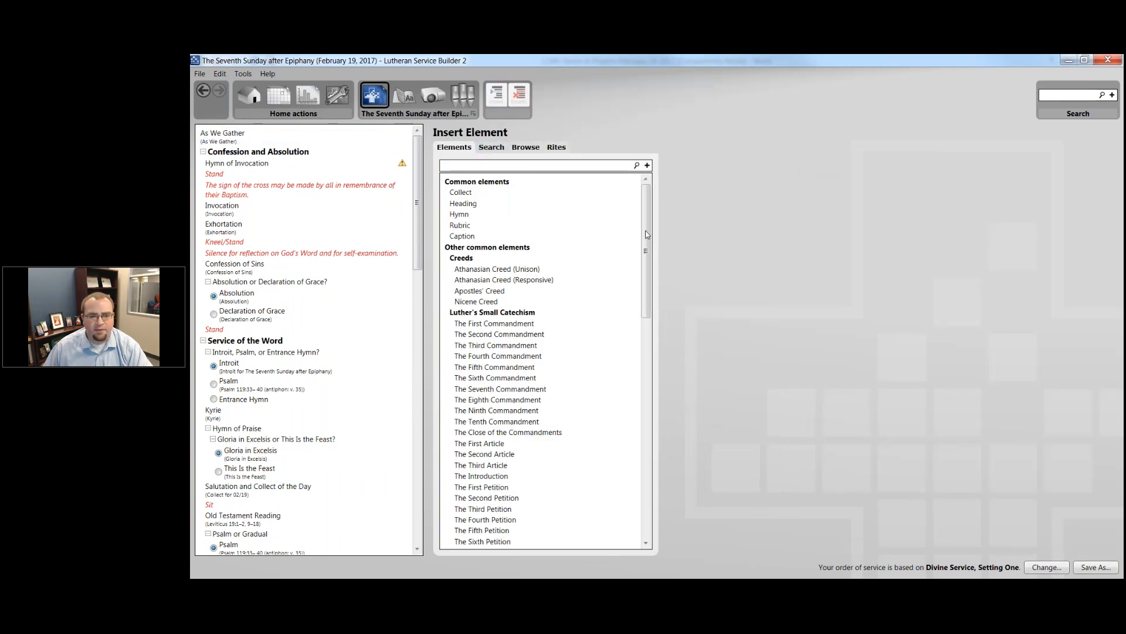
pyautogui.scroll(-15, 627, 489)
pyautogui.scroll(15, 622, 352)
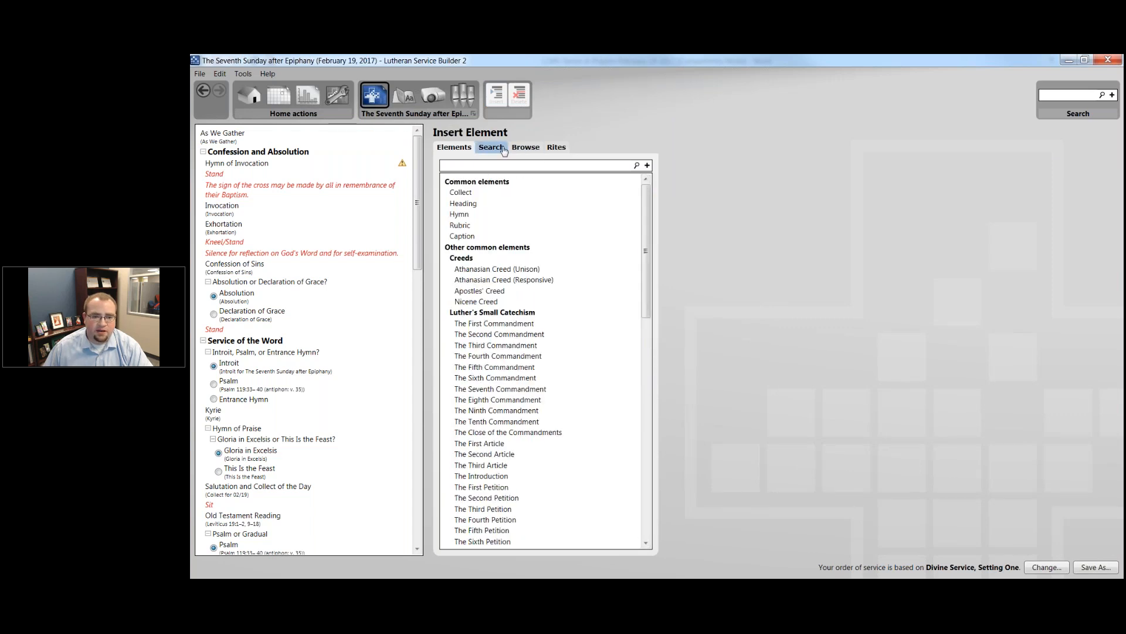
pyautogui.click(556, 148)
pyautogui.click(454, 147)
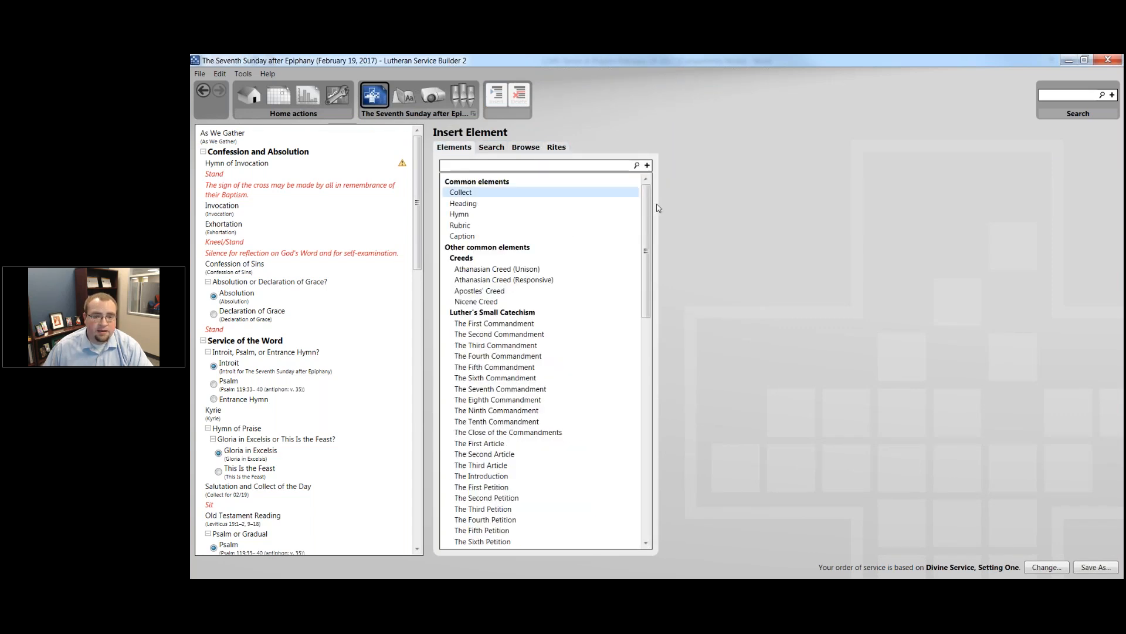
pyautogui.scroll(-15, 644, 356)
pyautogui.scroll(15, 644, 356)
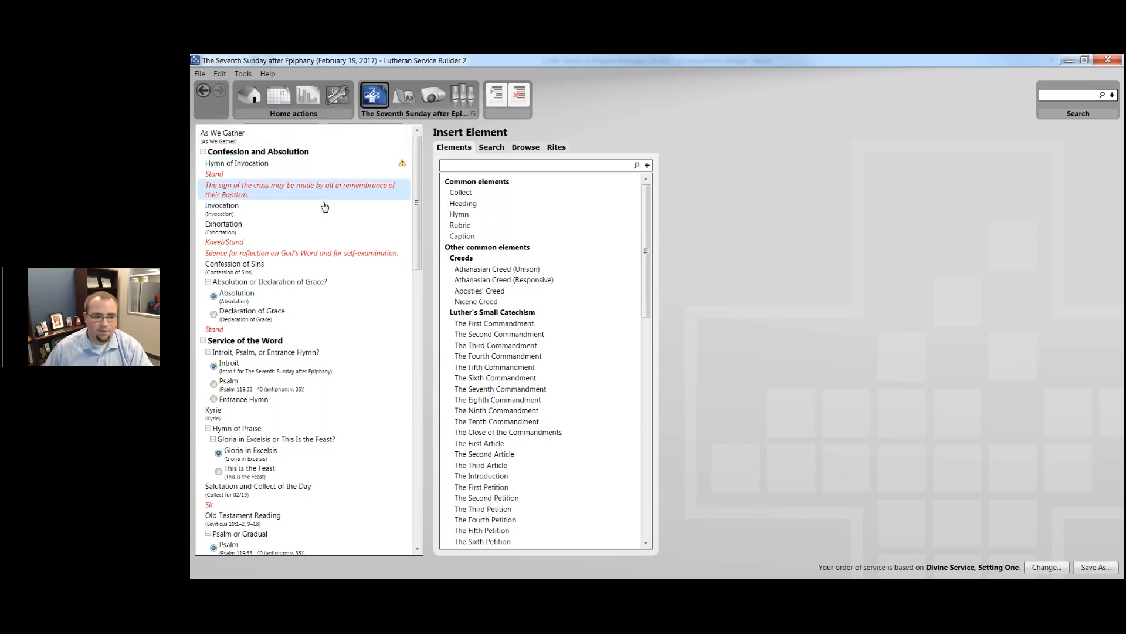
# - Find the service's Hymn of the Day and open the New Hymn record in the worship resources
pyautogui.scroll(-10, 325, 206)
pyautogui.click(261, 382)
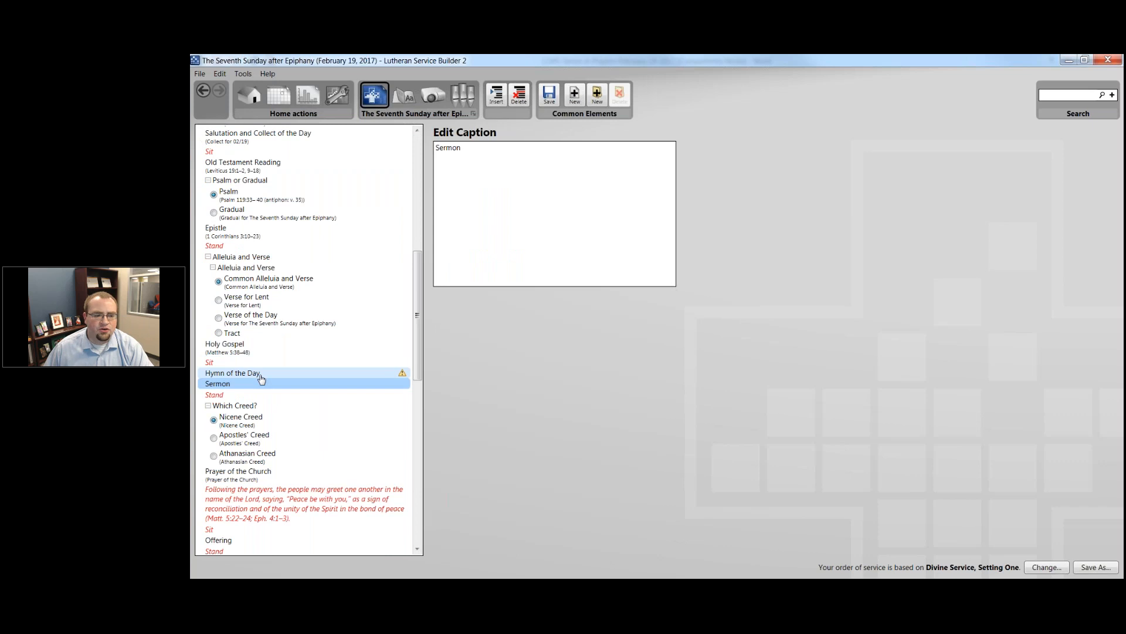
pyautogui.click(261, 375)
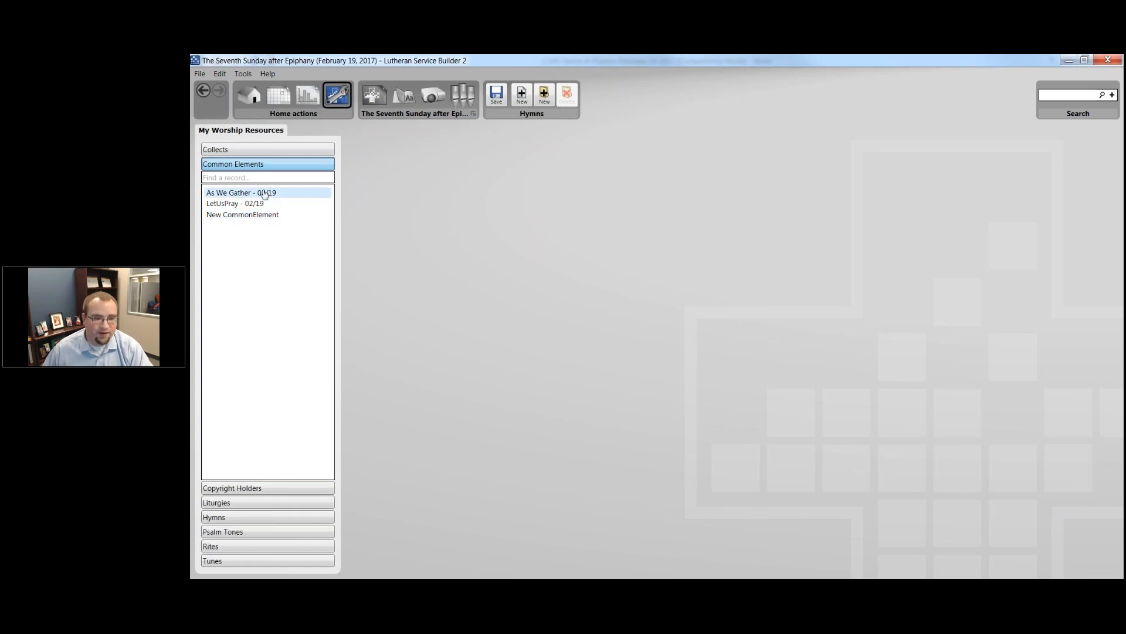
pyautogui.click(219, 518)
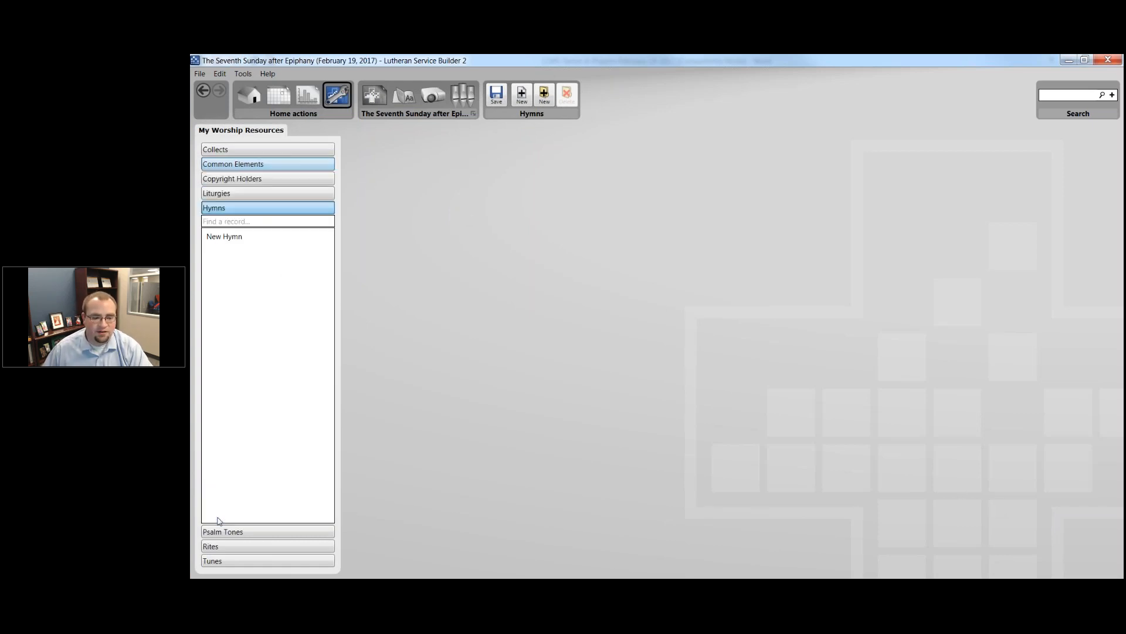
pyautogui.click(233, 238)
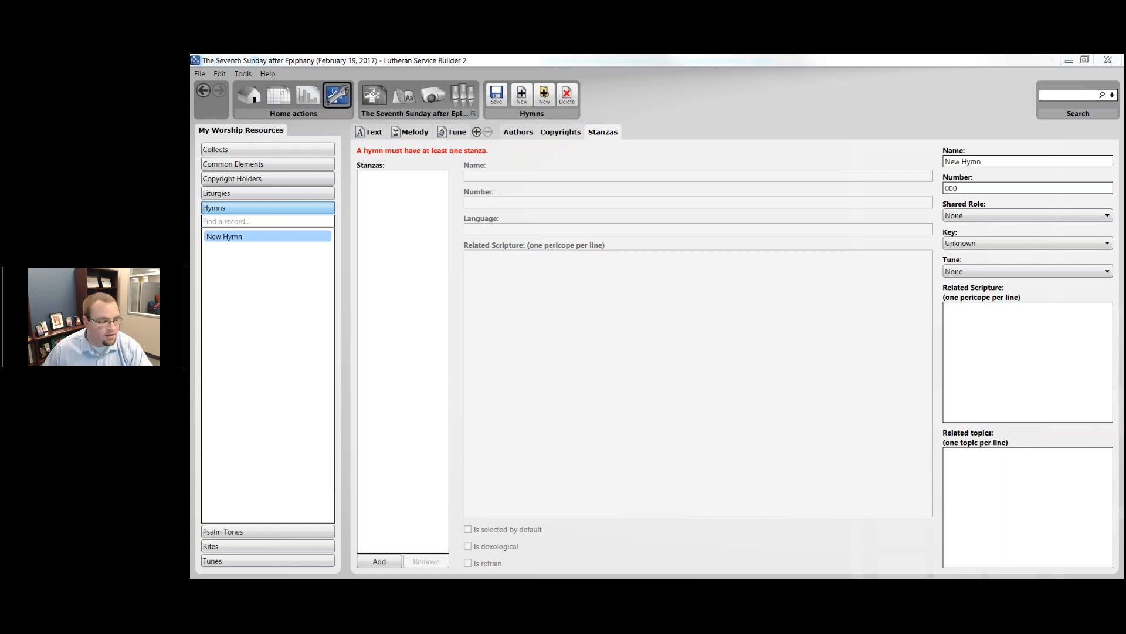
# - Examine the sheet music in Windows Photo Viewer and the lyrics in Word for "As Stone on Living Stone Is Set"
pyautogui.moveTo(473, 576); pyautogui.dragTo(772, 54)
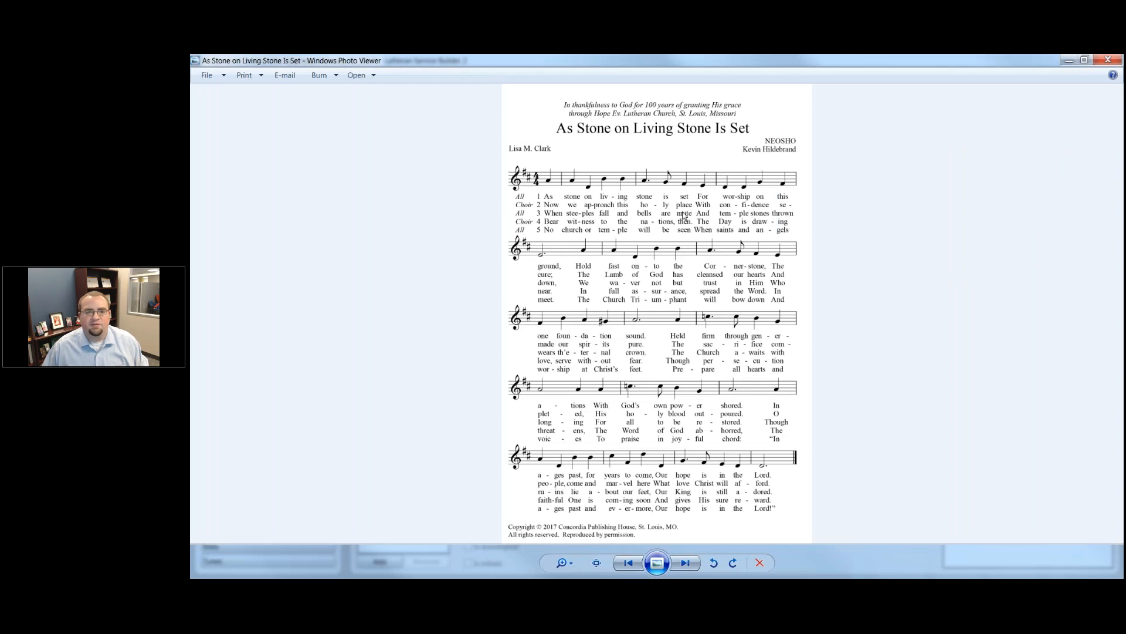
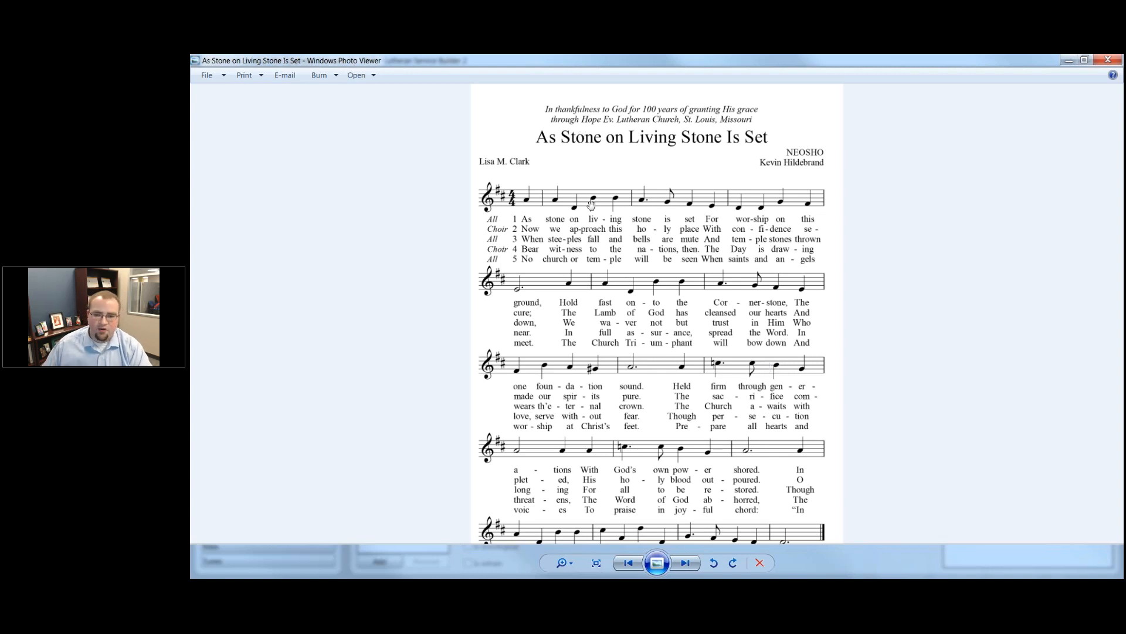
pyautogui.click(1106, 59)
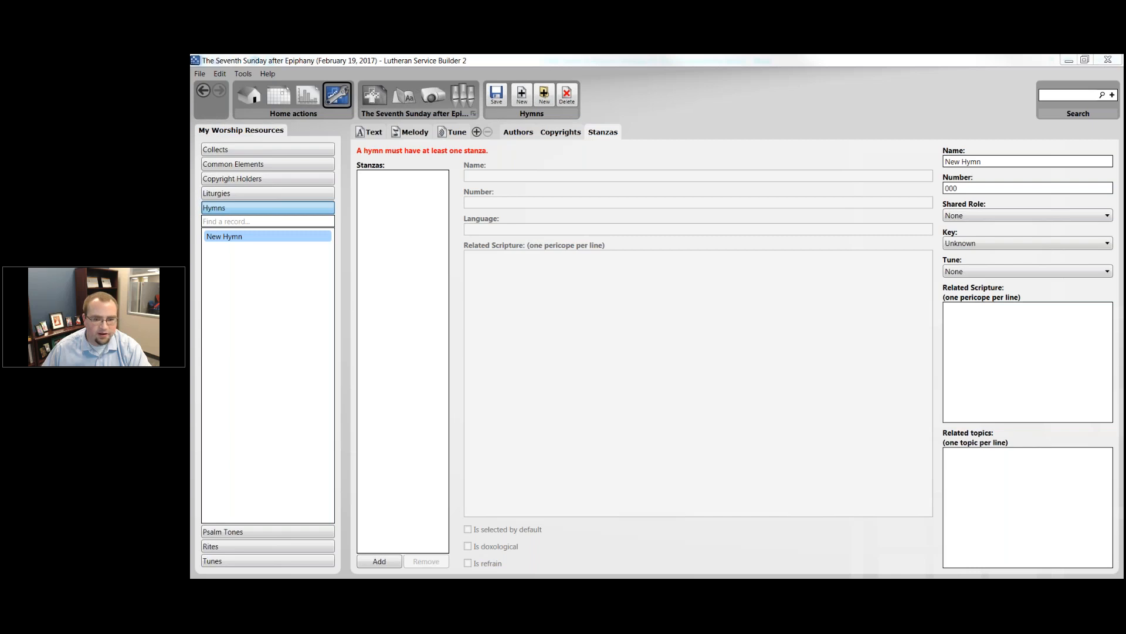
pyautogui.hotkey('alt', 'Tab')
pyautogui.moveTo(720, 244); pyautogui.dragTo(646, 237)
pyautogui.scroll(-5, 628, 239)
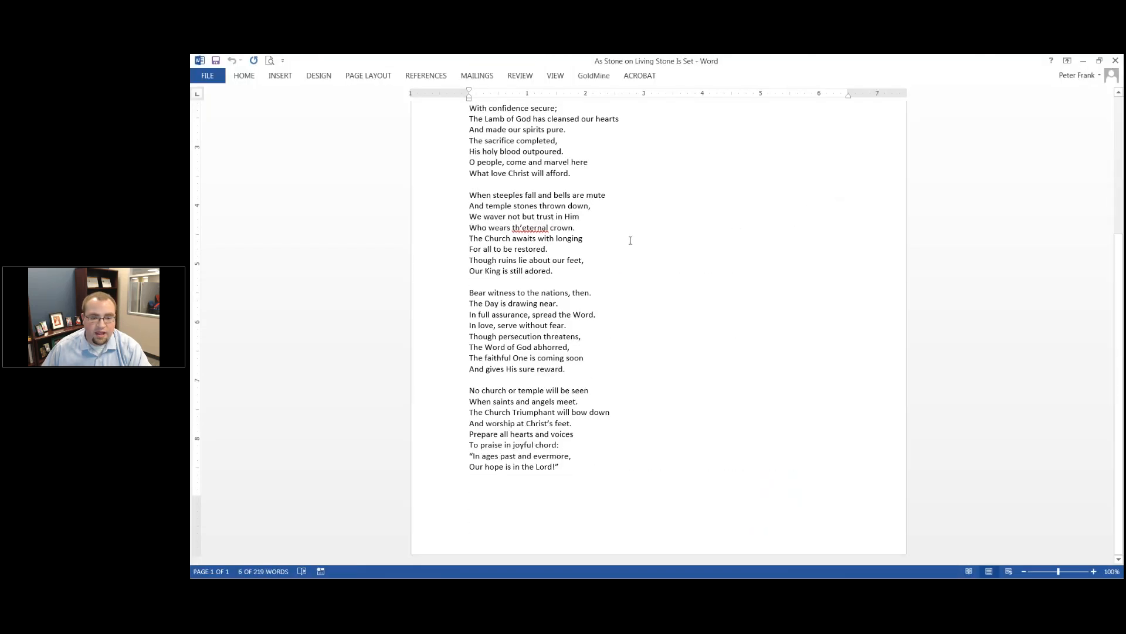
pyautogui.scroll(5, 628, 239)
pyautogui.scroll(1, 614, 231)
pyautogui.click(614, 231)
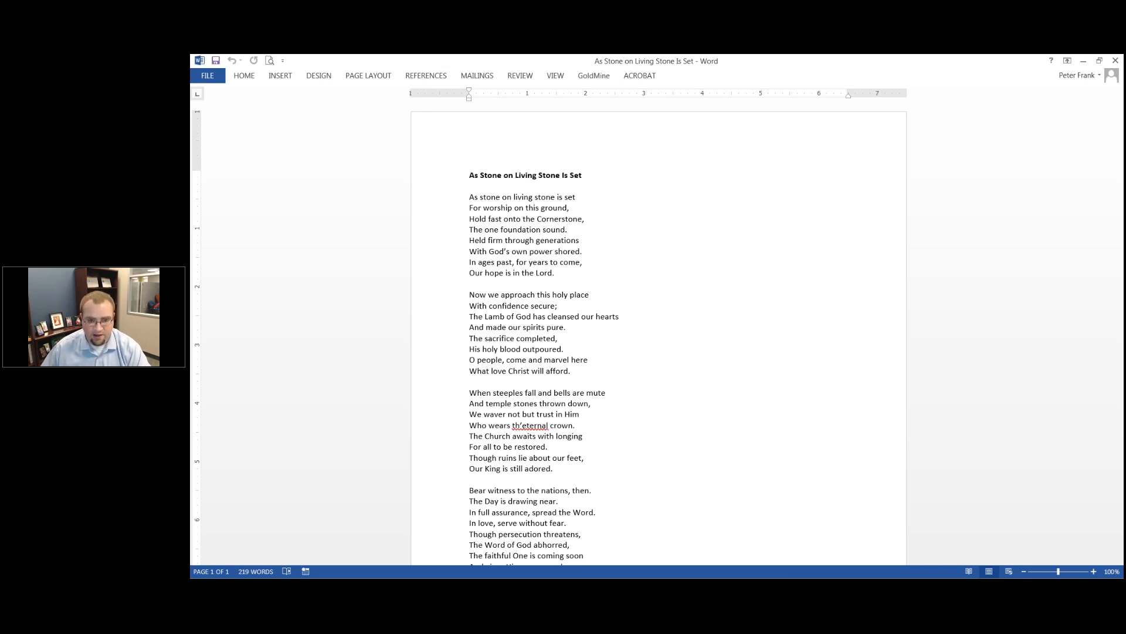
pyautogui.moveTo(979, 58); pyautogui.dragTo(873, 54)
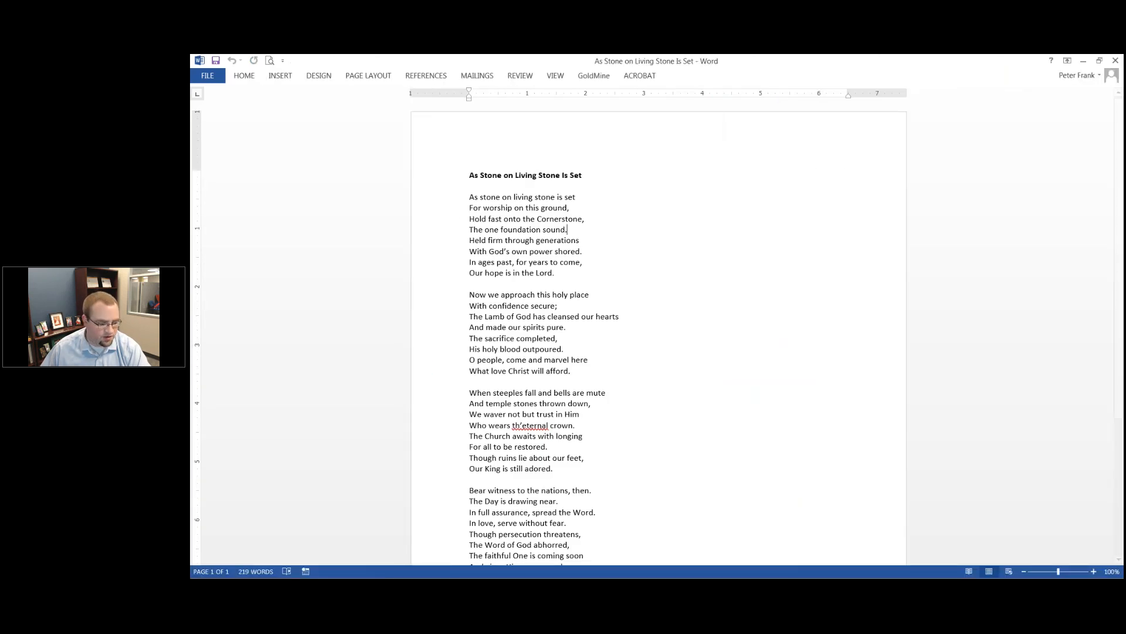
# - Switch back to Lutheran Service Builder and add five stanzas, Stanza 1 to Stanza 5, to the new hymn
pyautogui.hotkey('alt', 'Tab')
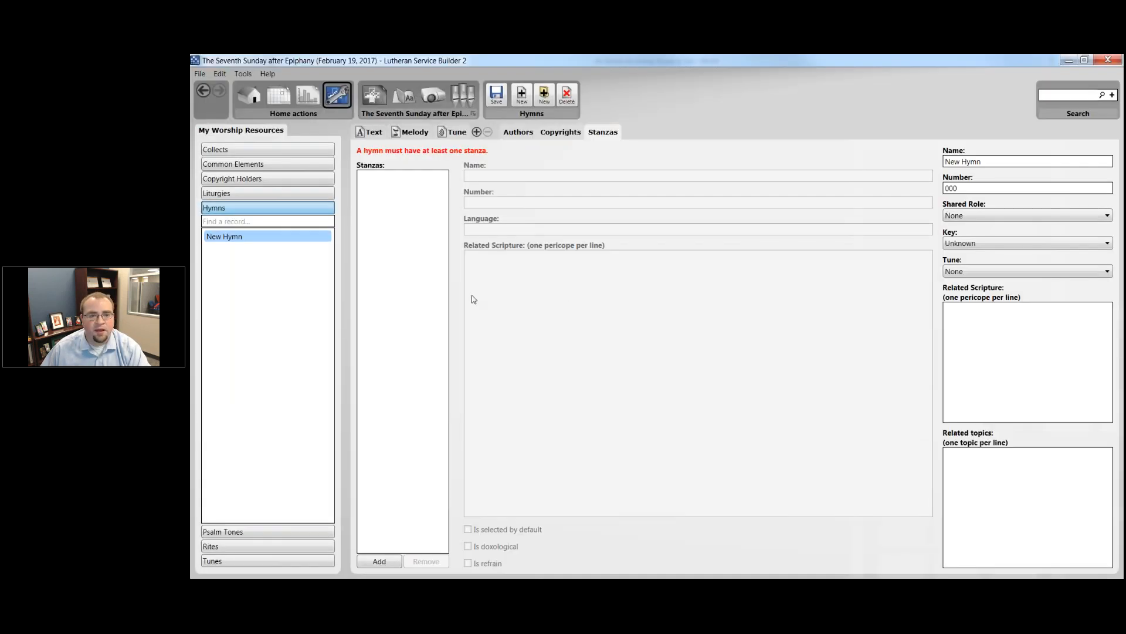
pyautogui.click(388, 562)
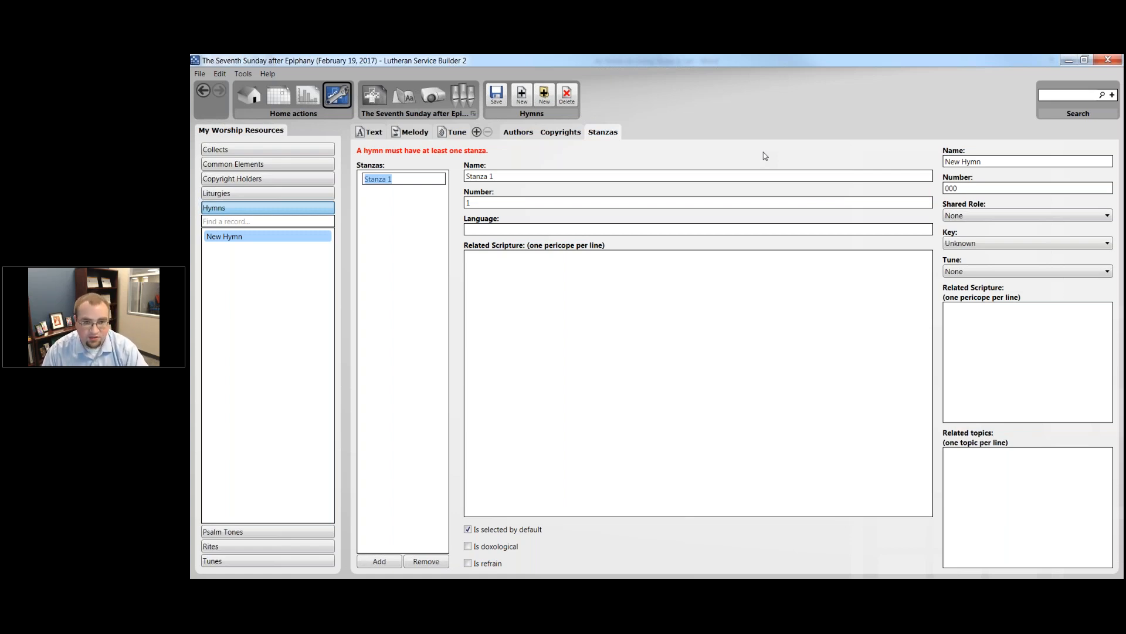
pyautogui.click(503, 229)
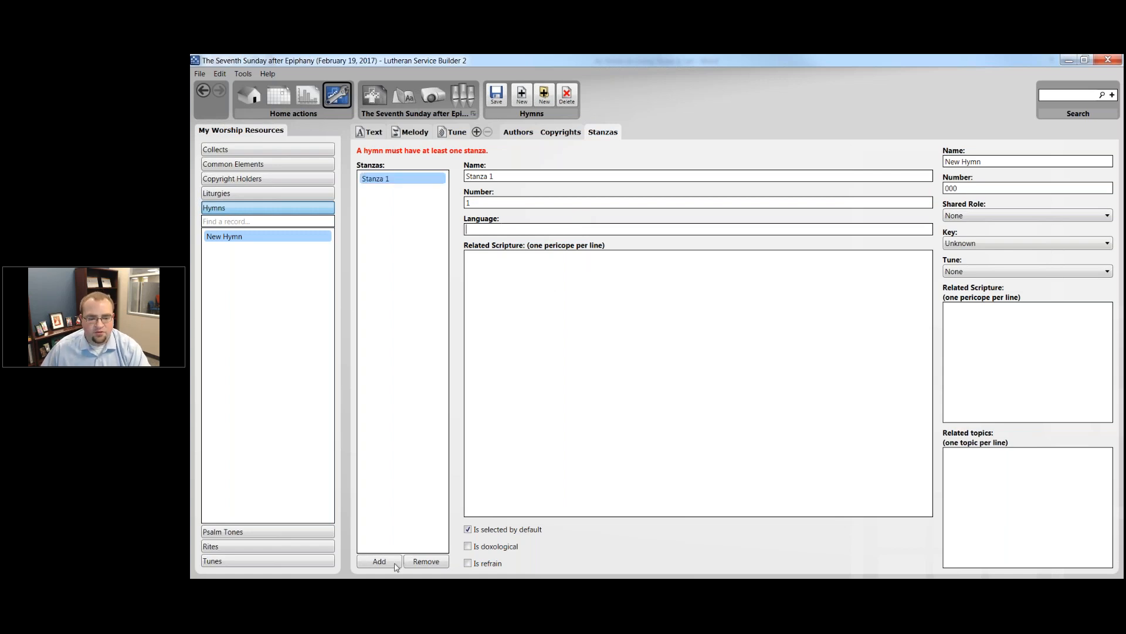
pyautogui.click(380, 561)
pyautogui.click(379, 561)
pyautogui.click(379, 561)
pyautogui.click(380, 562)
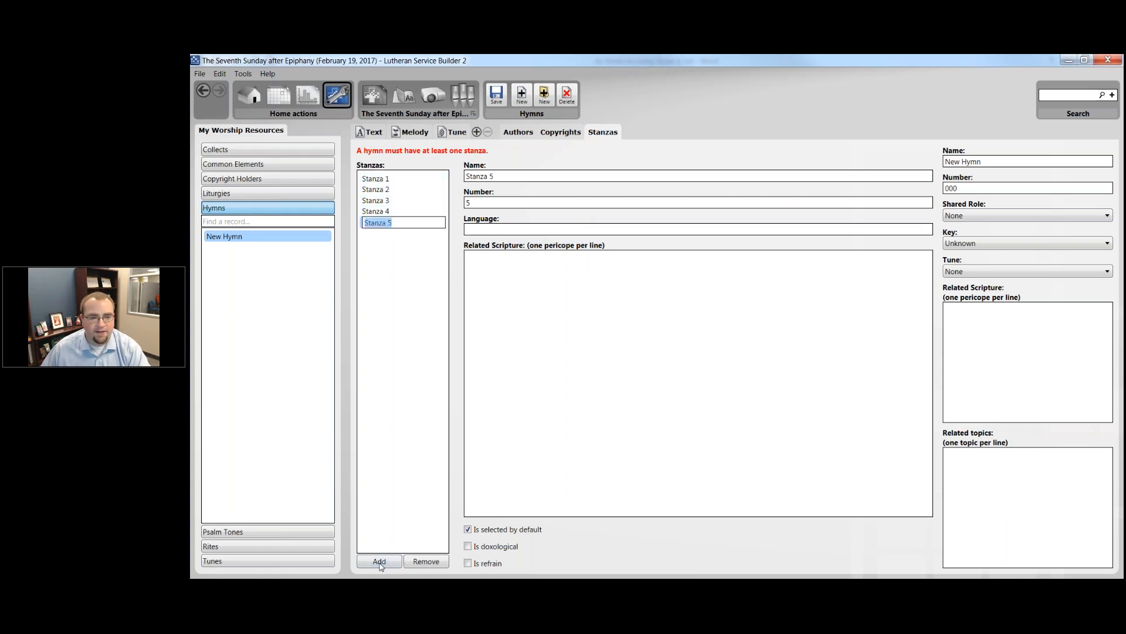
pyautogui.press('Return')
pyautogui.click(402, 178)
pyautogui.click(403, 189)
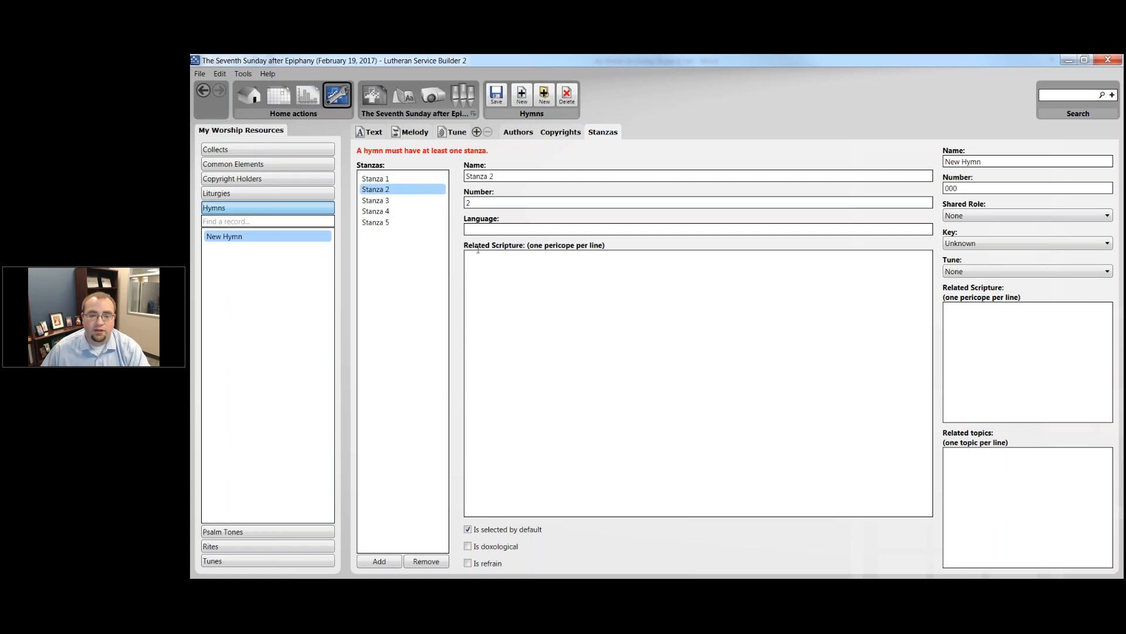
pyautogui.click(420, 201)
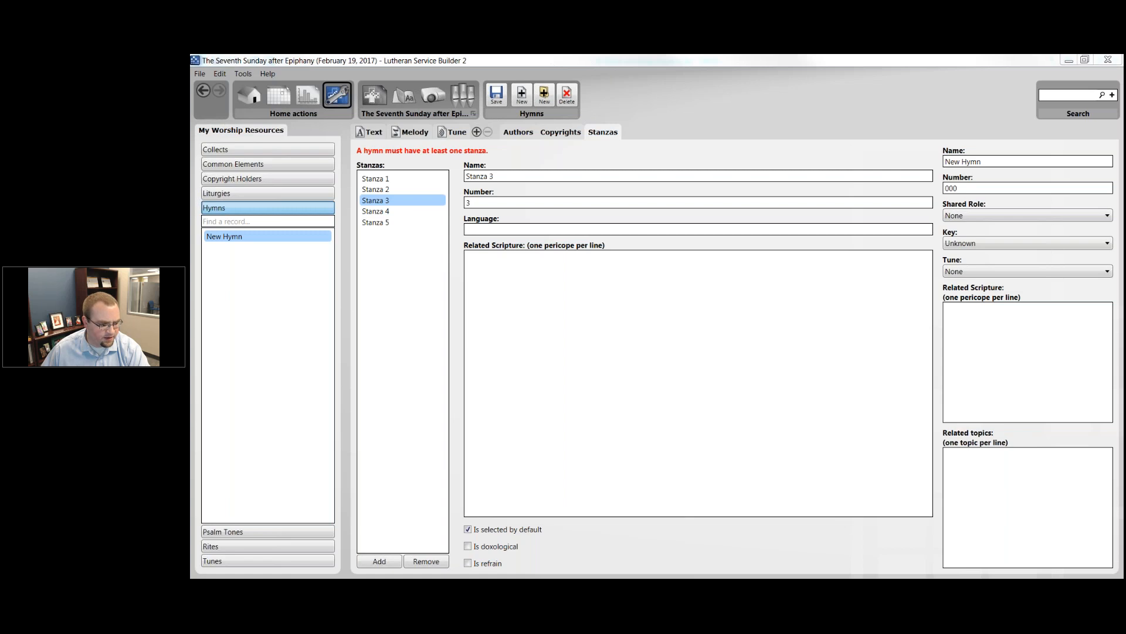
# - Copy the title "As Stone on Living Stone Is Set" from the Word document and make it the new hymn's name in Lutheran Service Builder
pyautogui.hotkey('alt', 'Tab')
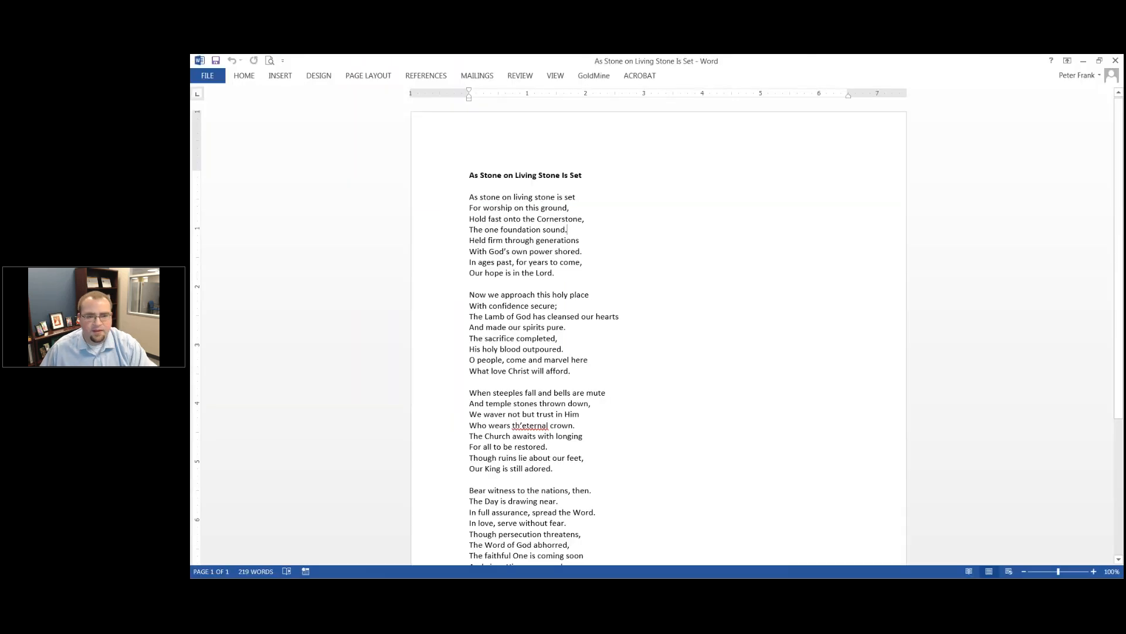
pyautogui.moveTo(431, 155); pyautogui.dragTo(368, 141)
pyautogui.hotkey('ctrl', 'c')
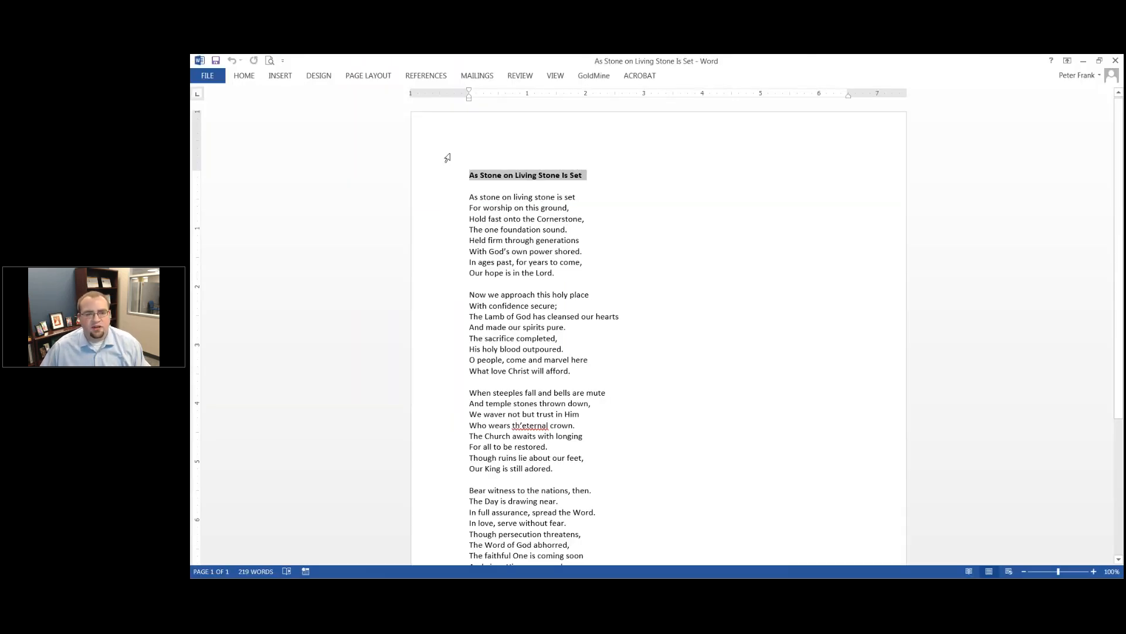
pyautogui.hotkey('alt', 'Tab')
pyautogui.tripleClick(1045, 162)
pyautogui.hotkey('ctrl', 'v')
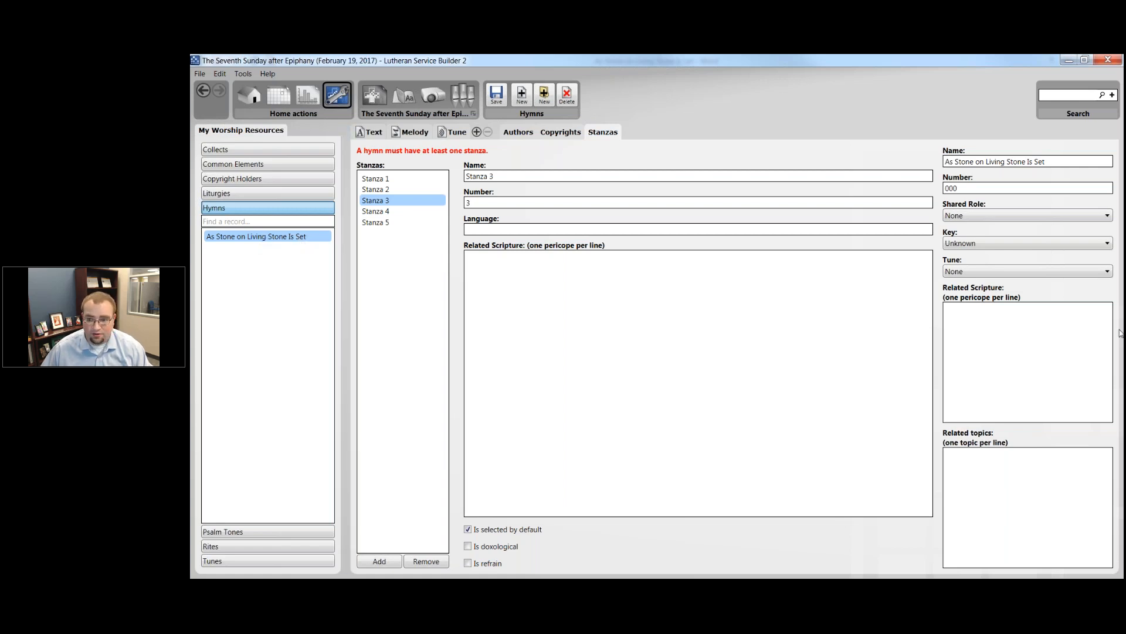
# - Check the hymn's number field and the Stanza 5 and Stanza 1 entries in the stanza list
pyautogui.moveTo(1006, 188); pyautogui.dragTo(888, 174)
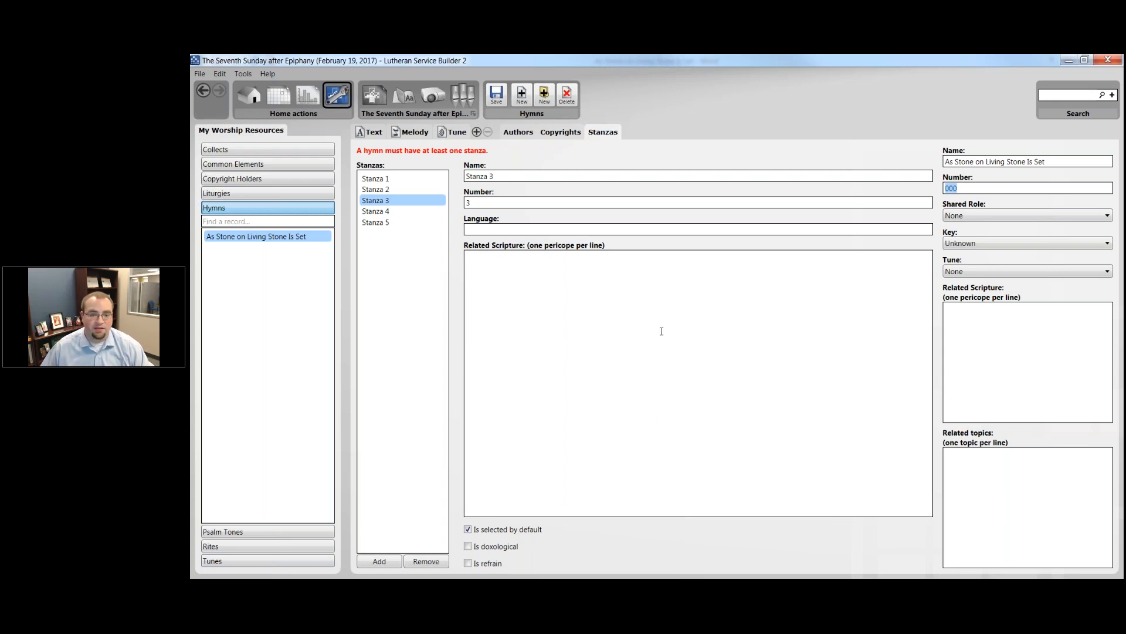
pyautogui.click(380, 222)
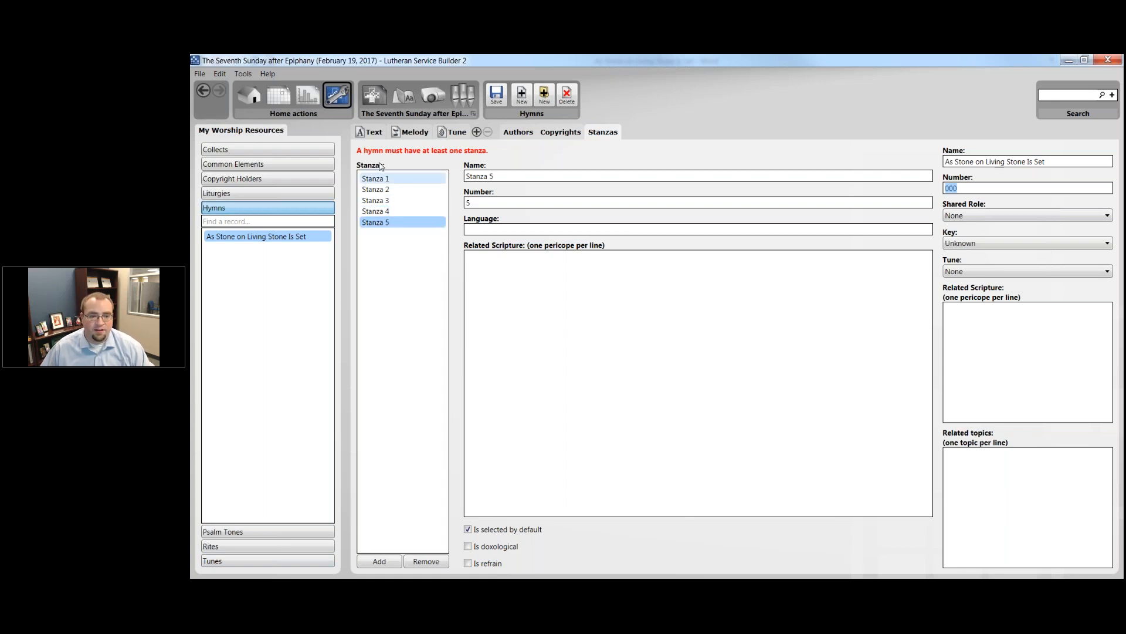
pyautogui.click(397, 176)
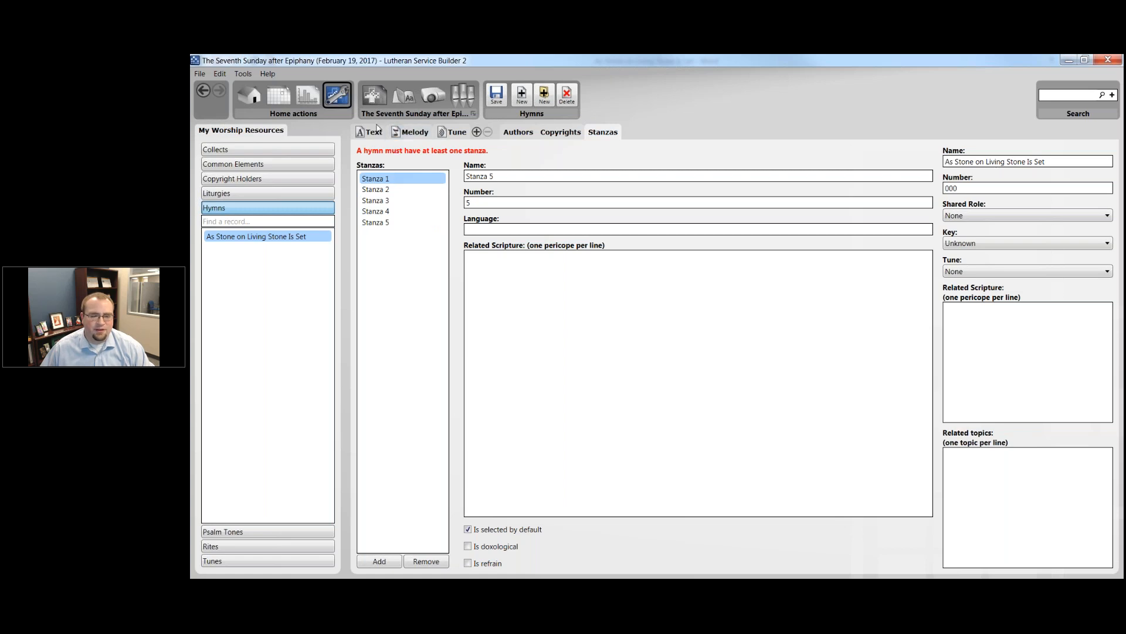
# - Copy the first verse from the Word document into Stanza 1 of the hymn text, removing the trailing blank line
pyautogui.click(375, 131)
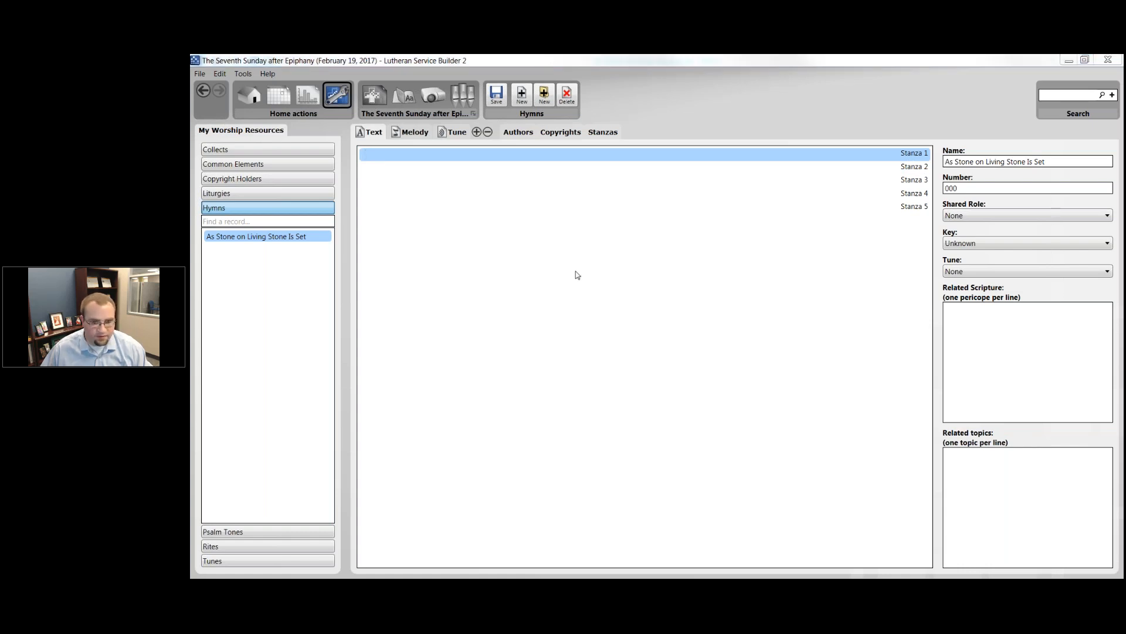
pyautogui.hotkey('alt', 'Tab')
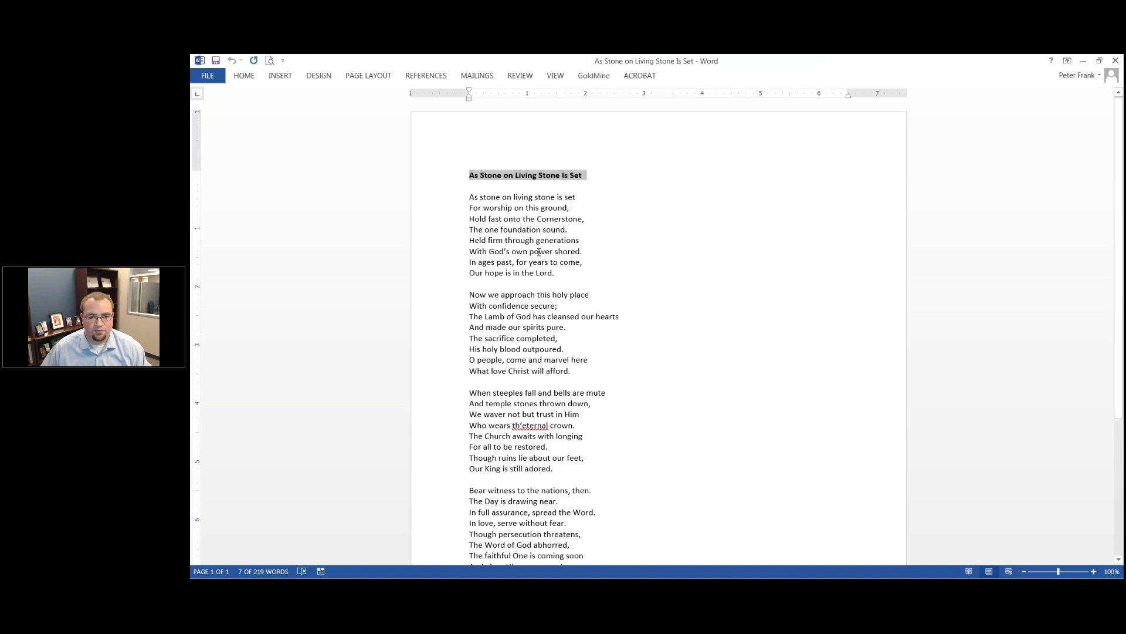
pyautogui.doubleClick(443, 197)
pyautogui.hotkey('ctrl', 'c')
pyautogui.hotkey('alt', 'Tab')
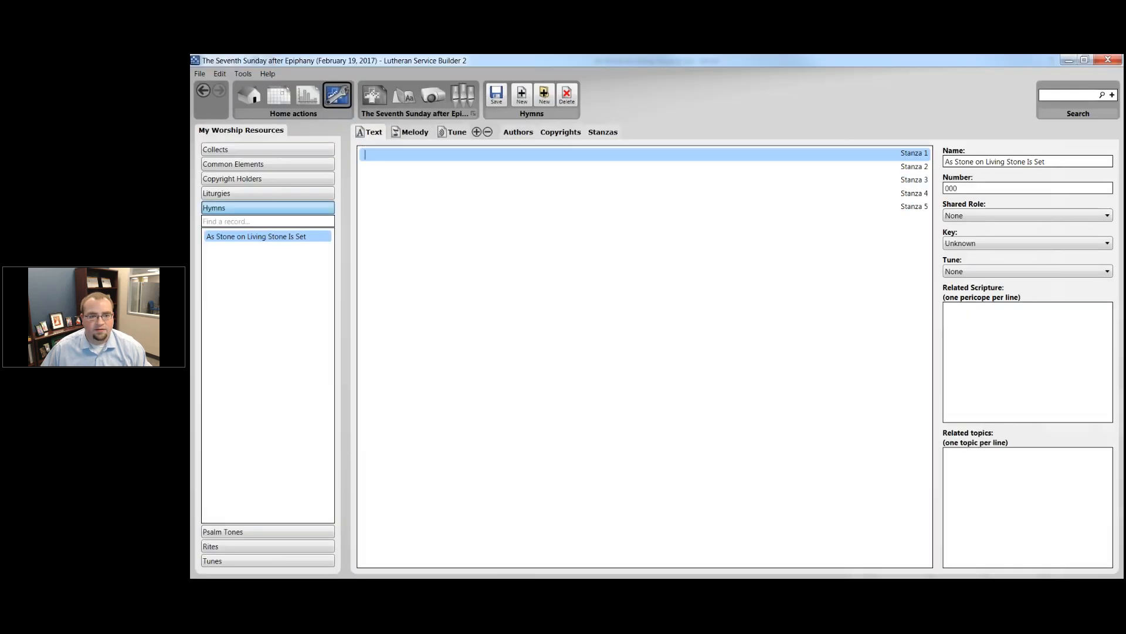
pyautogui.hotkey('ctrl', 'v')
pyautogui.press('BackSpace')
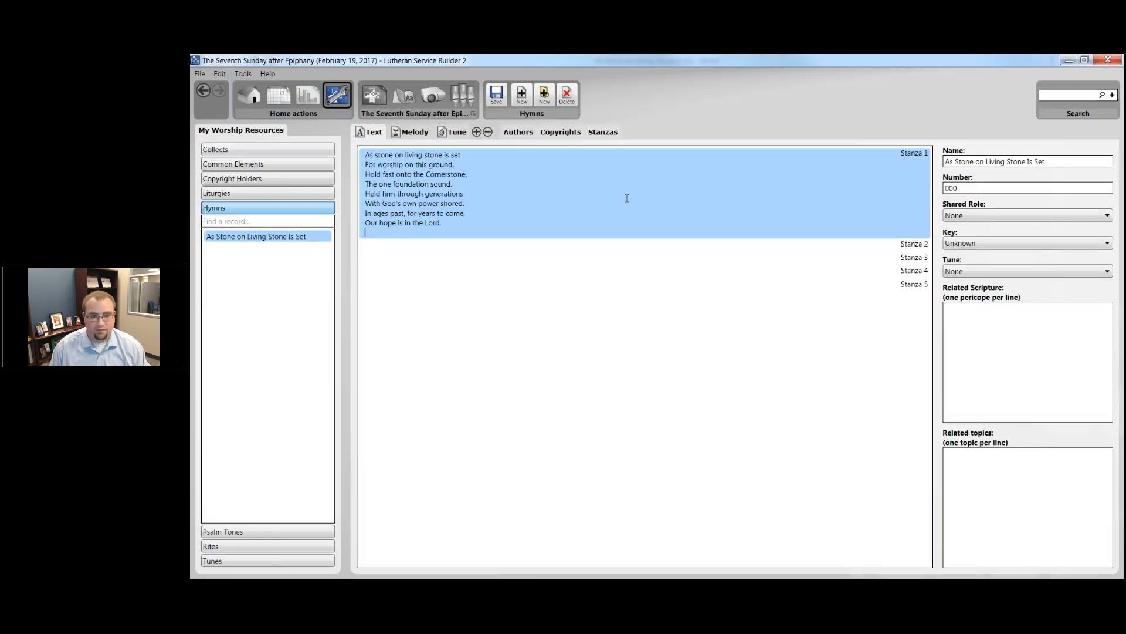
# - Copy the second verse, "Now we approach this holy place", from Word into Stanza 2 without a trailing blank line
pyautogui.hotkey('alt', 'Tab')
pyautogui.moveTo(572, 371); pyautogui.dragTo(469, 295)
pyautogui.hotkey('ctrl', 'c')
pyautogui.hotkey('alt', 'Tab')
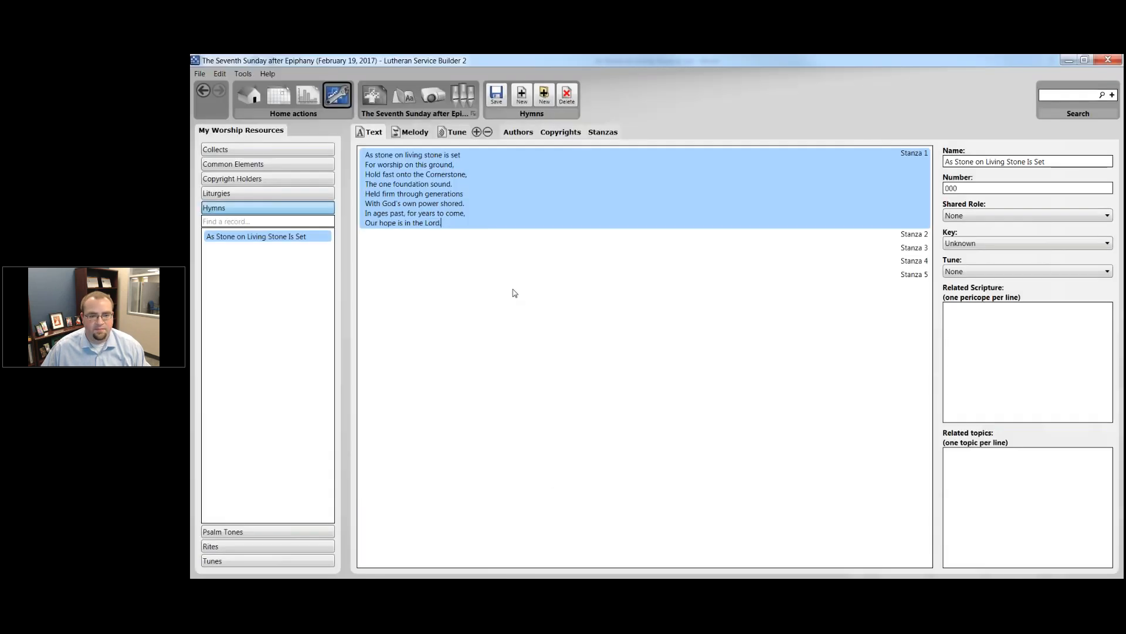
pyautogui.press('Tab')
pyautogui.hotkey('ctrl', 'v')
pyautogui.press('BackSpace')
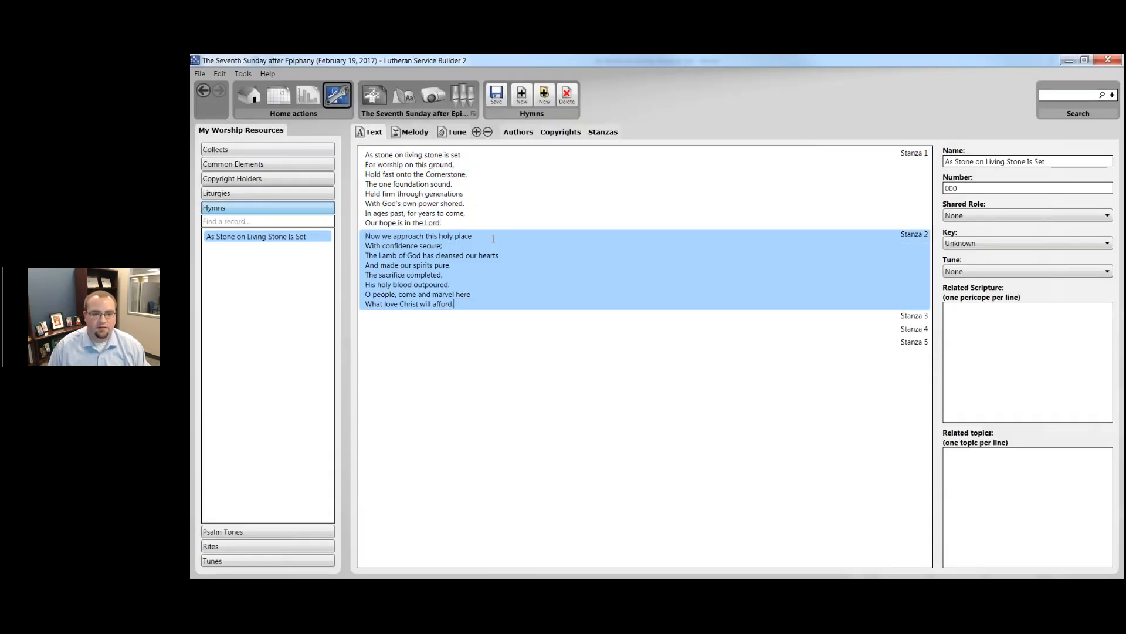
# - Copy the third verse, "When steeples fall and bells are mute", from Word into Stanza 3 without a trailing blank line
pyautogui.hotkey('alt', 'Tab')
pyautogui.moveTo(553, 469); pyautogui.dragTo(470, 393)
pyautogui.hotkey('ctrl', 'c')
pyautogui.hotkey('alt', 'Tab')
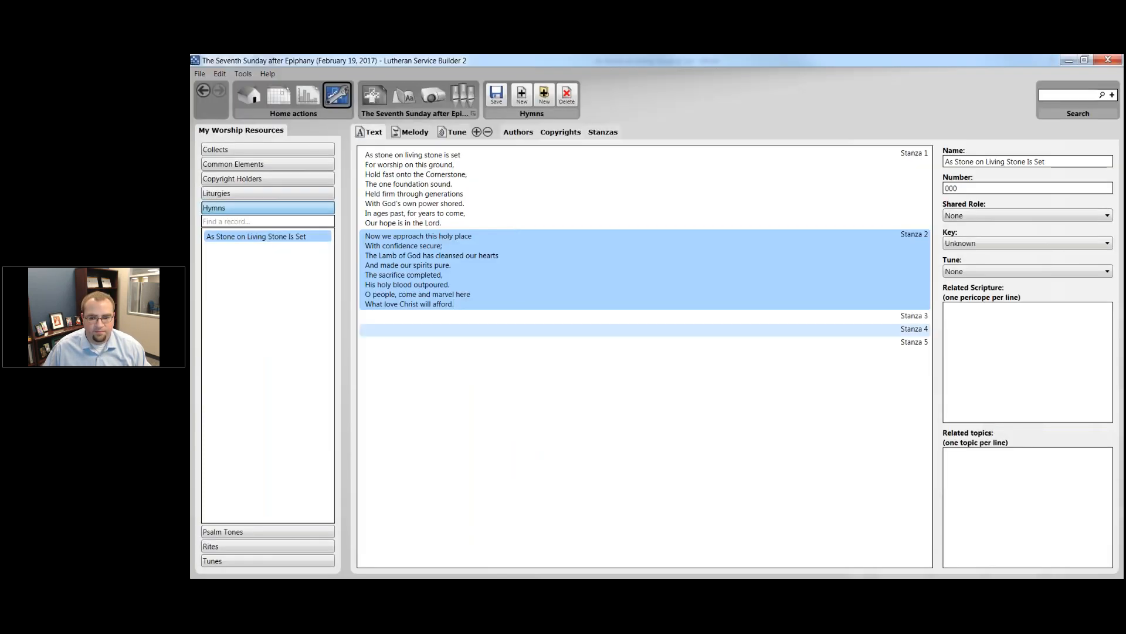
pyautogui.click(474, 317)
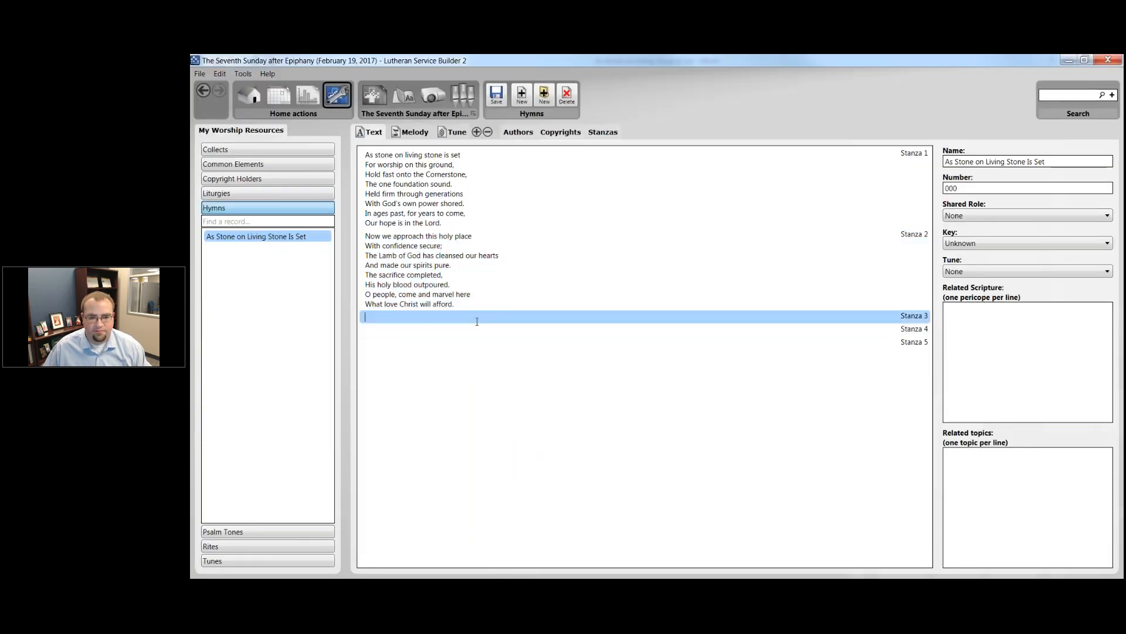
pyautogui.hotkey('ctrl', 'v')
pyautogui.press('BackSpace')
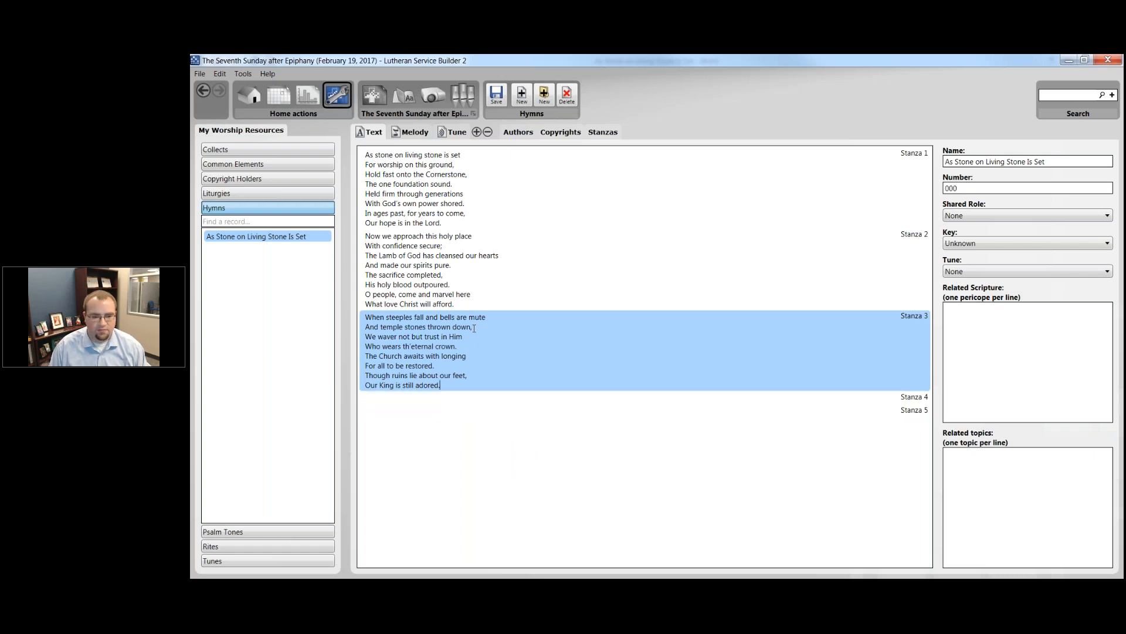
# - Copy the fourth verse, "Bear witness to the nations, then", from Word into Stanza 4 without a trailing blank line
pyautogui.hotkey('alt', 'Tab')
pyautogui.click(585, 413)
pyautogui.scroll(-4, 568, 379)
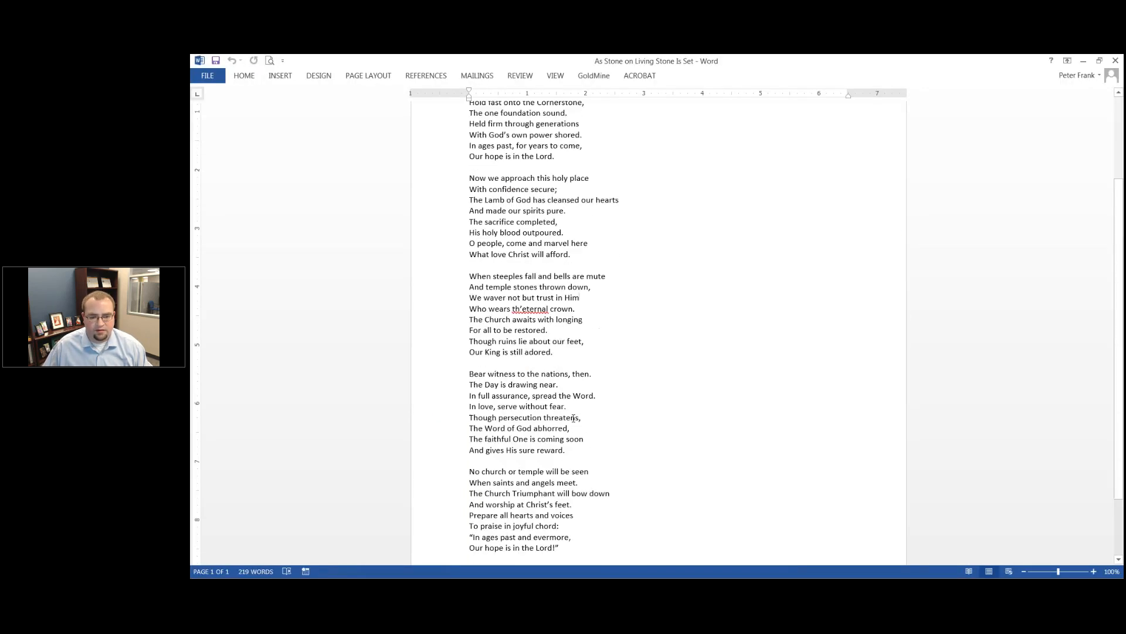
pyautogui.moveTo(567, 450); pyautogui.dragTo(457, 373)
pyautogui.hotkey('ctrl', 'c')
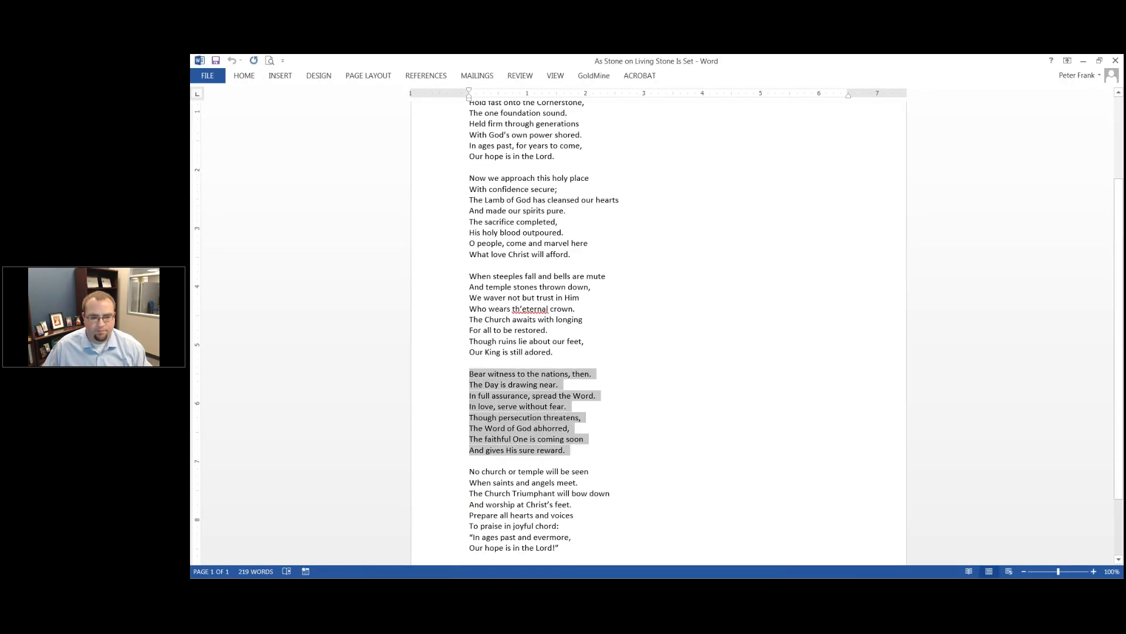
pyautogui.hotkey('alt', 'Tab')
pyautogui.click(457, 398)
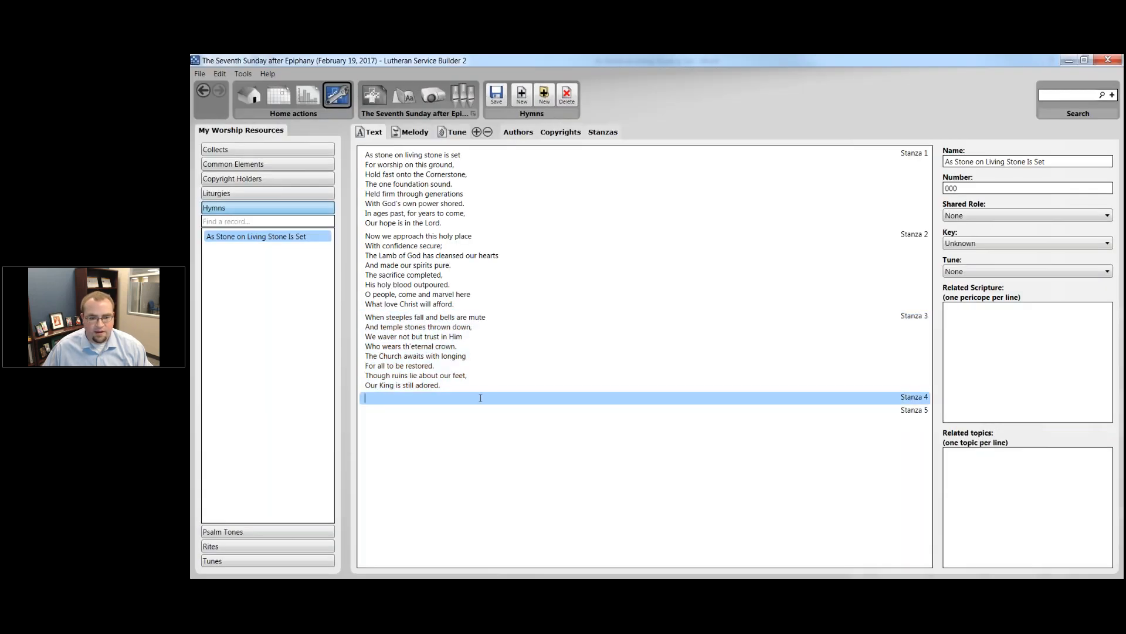
pyautogui.hotkey('ctrl', 'v')
pyautogui.press('BackSpace')
pyautogui.press('BackSpace')
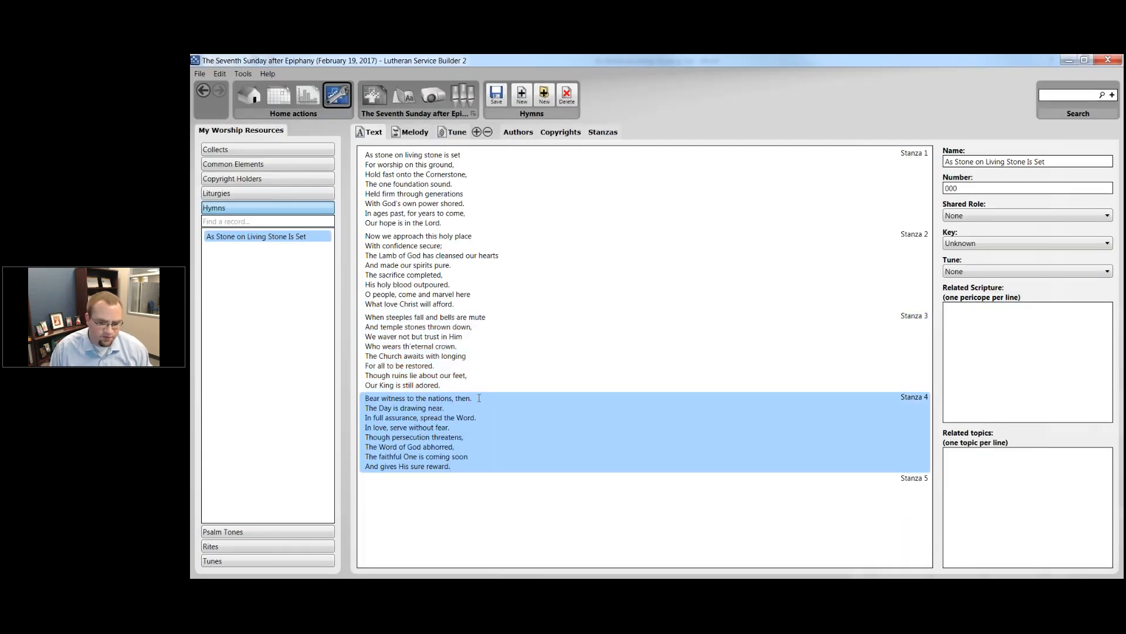
# - Copy the fifth verse, "No church or temple will be seen", from Word into Stanza 5 without a trailing blank line, and save the hymn
pyautogui.hotkey('alt', 'Tab')
pyautogui.click(564, 486)
pyautogui.scroll(-2, 549, 488)
pyautogui.moveTo(549, 489); pyautogui.dragTo(469, 413)
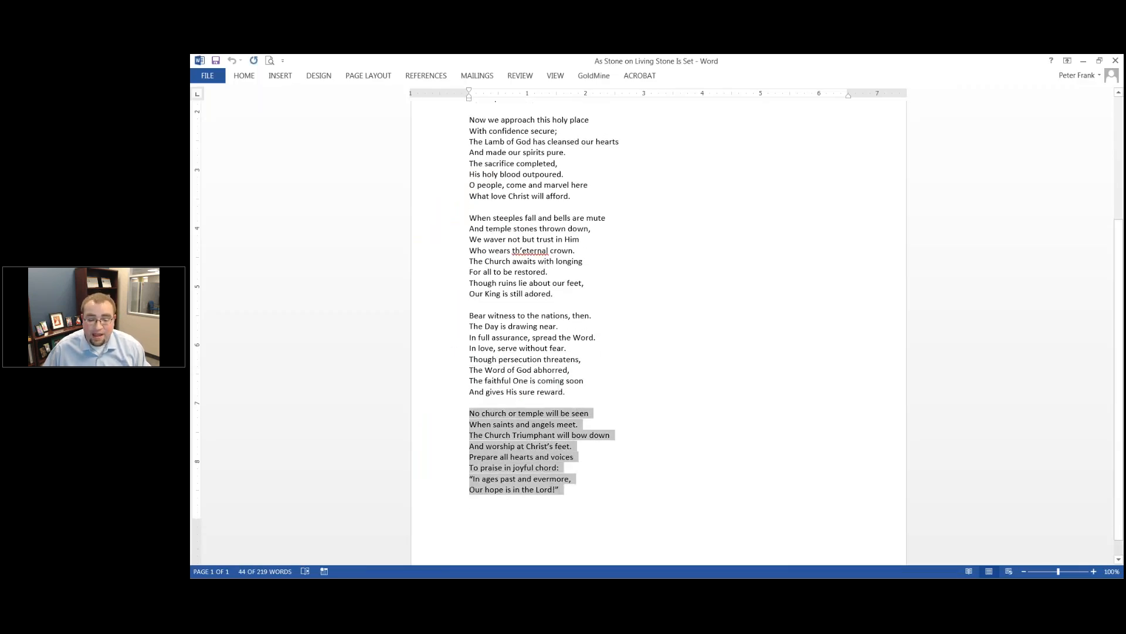
pyautogui.hotkey('alt', 'Tab')
pyautogui.click(487, 480)
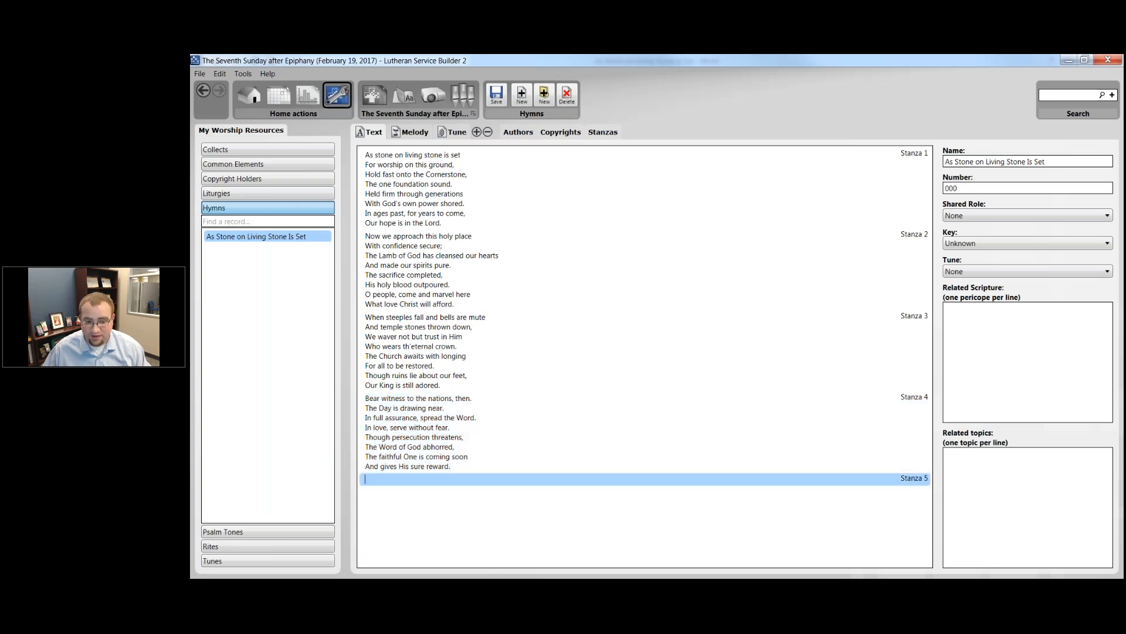
pyautogui.hotkey('ctrl', 'v')
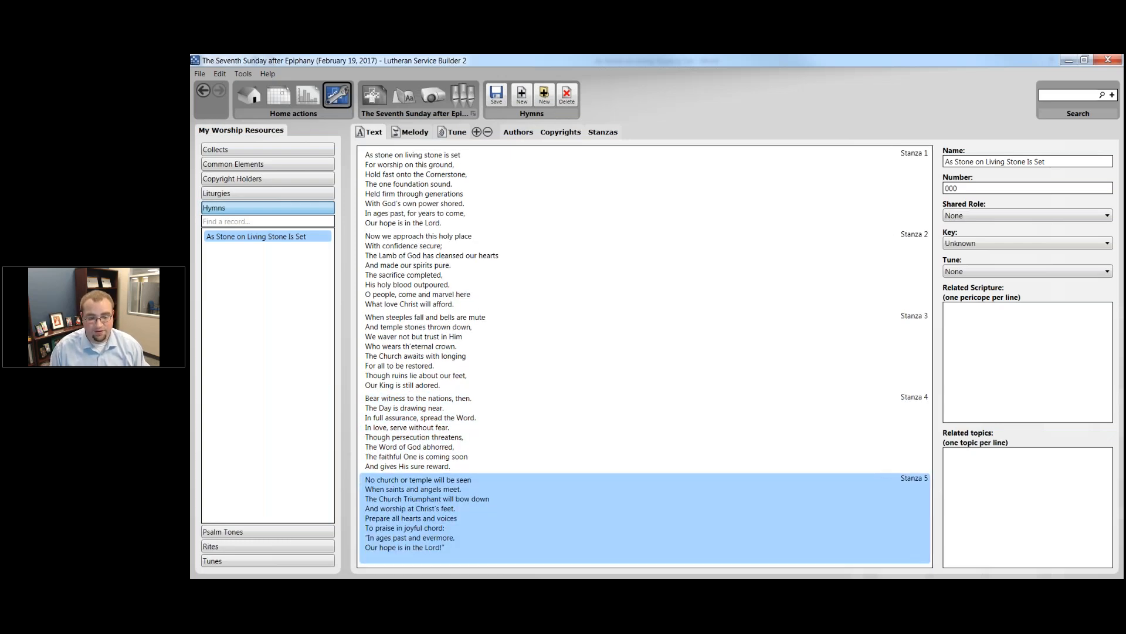
pyautogui.press('BackSpace')
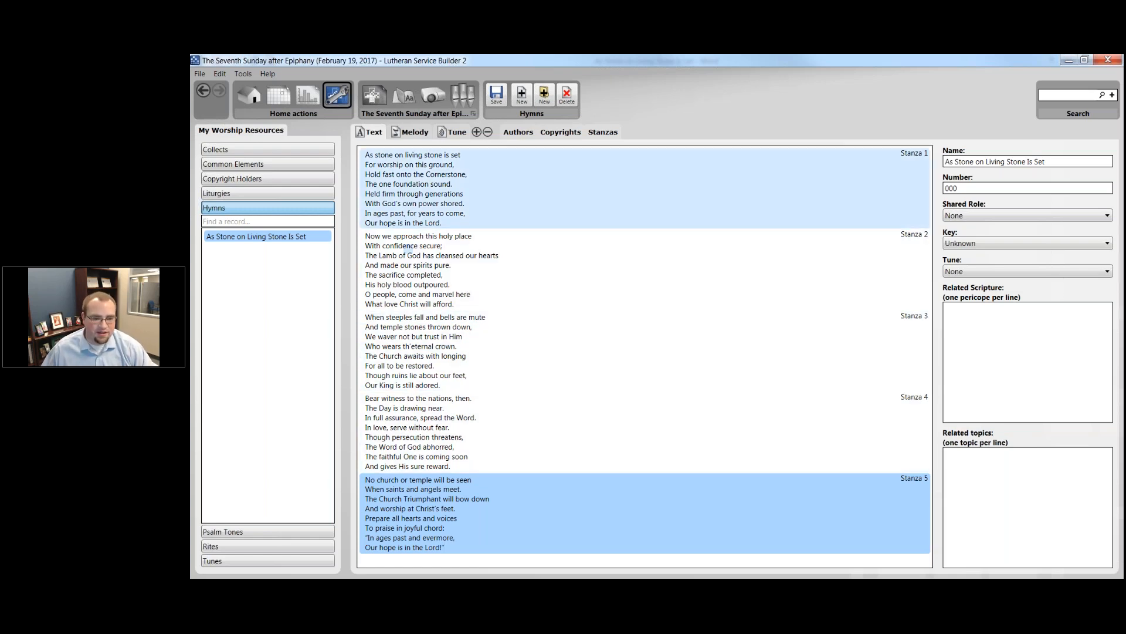
pyautogui.click(498, 97)
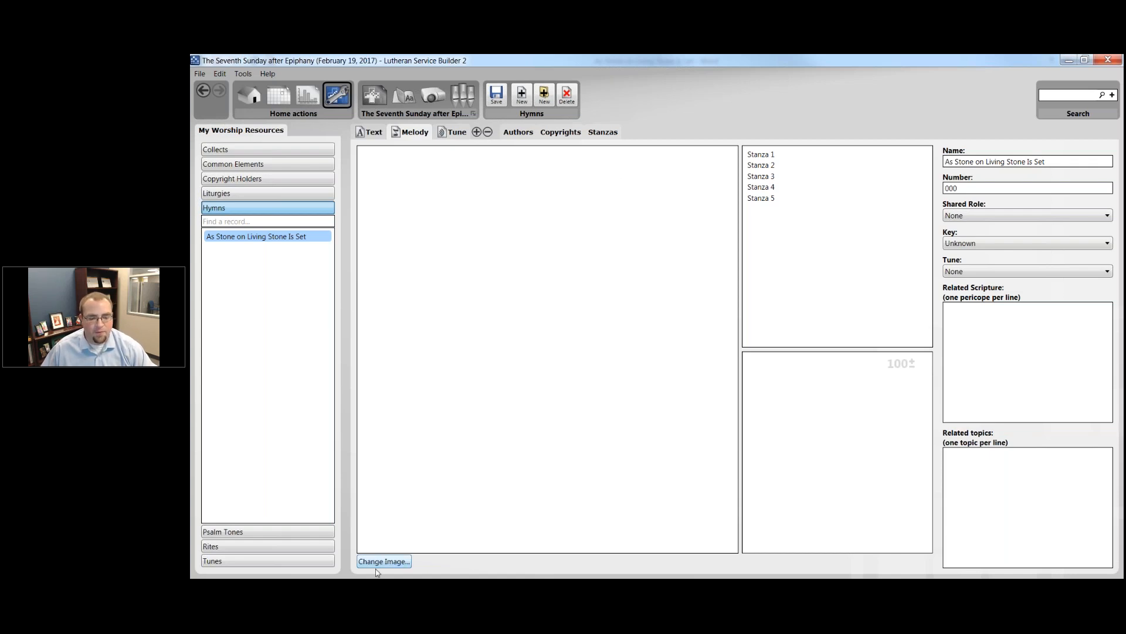
# - Load the TIF file "As Stone on Living Stone Is Set" from the Desktop as the hymn's melody image
pyautogui.click(396, 565)
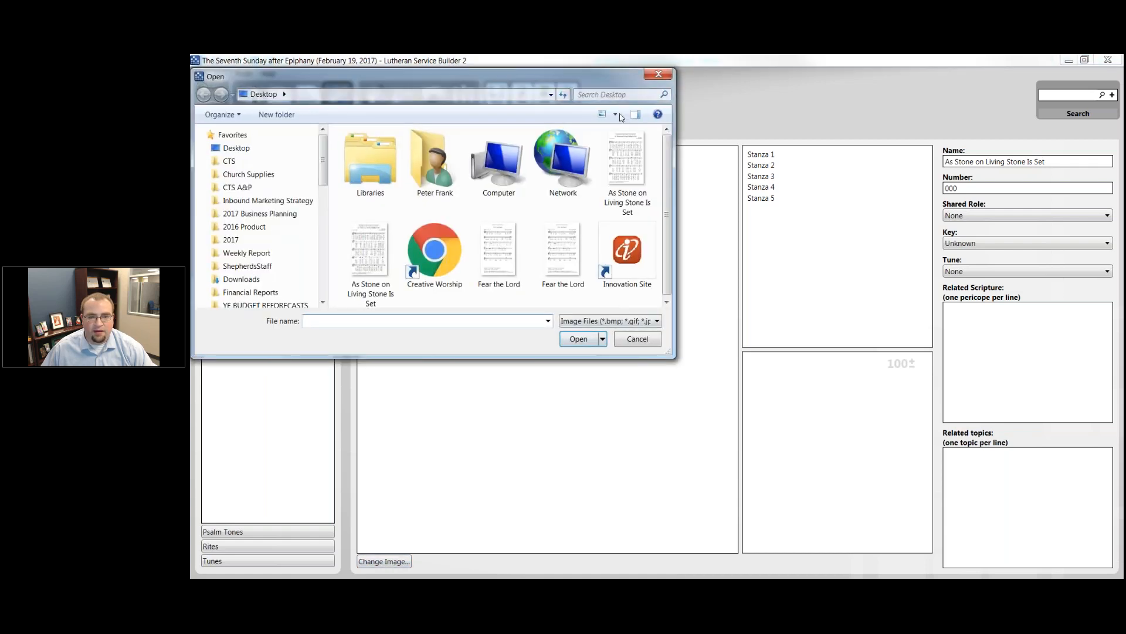
pyautogui.click(616, 114)
pyautogui.click(654, 190)
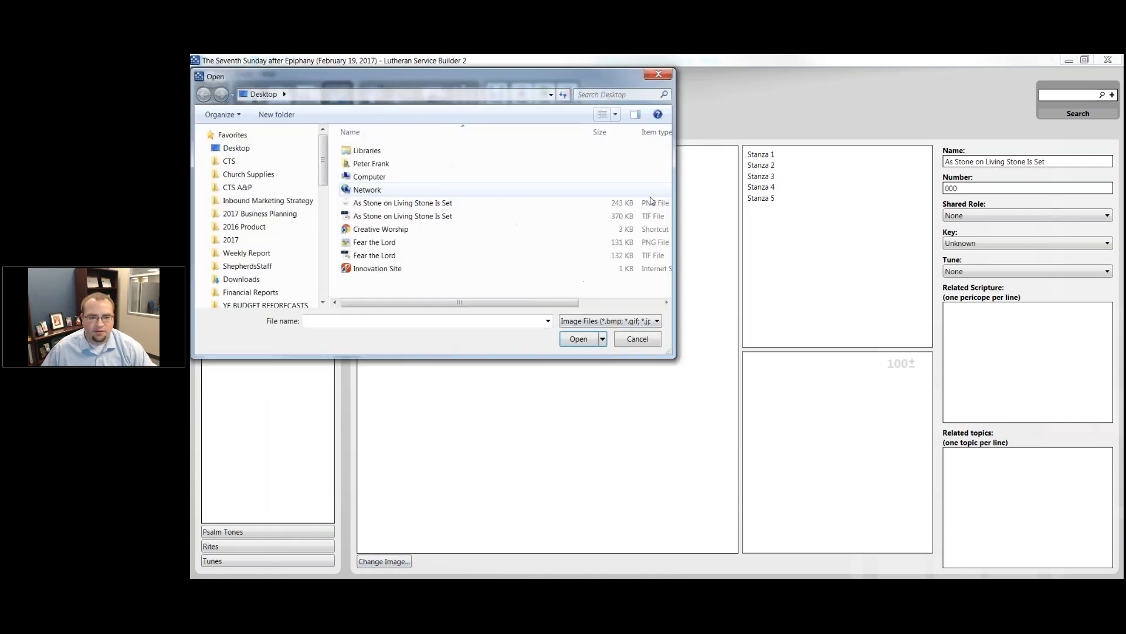
pyautogui.click(484, 217)
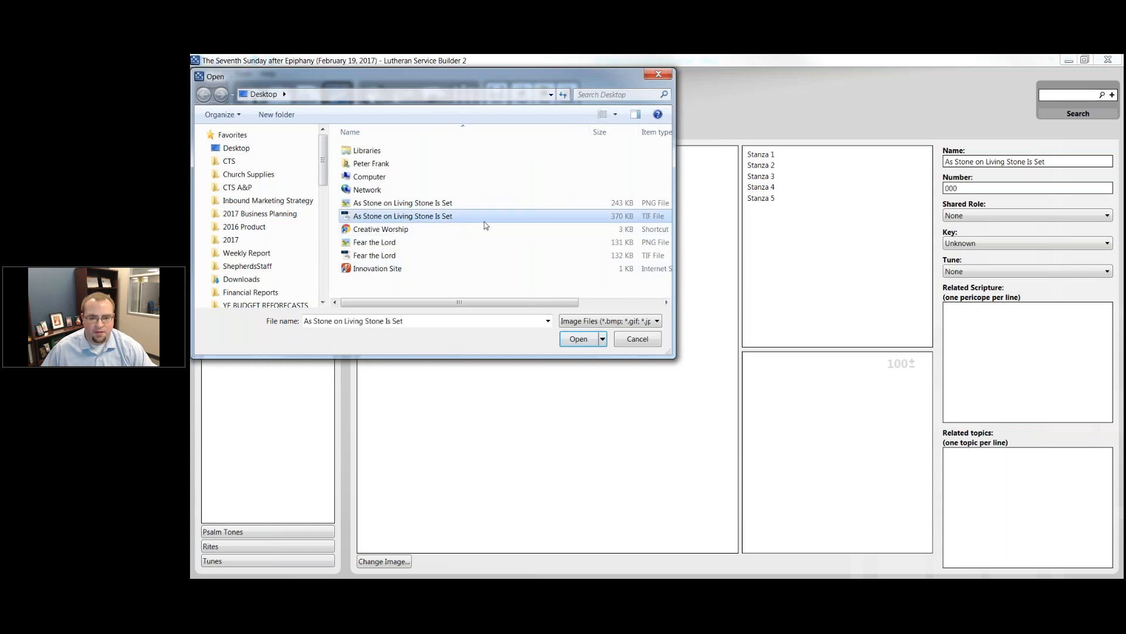
pyautogui.click(576, 339)
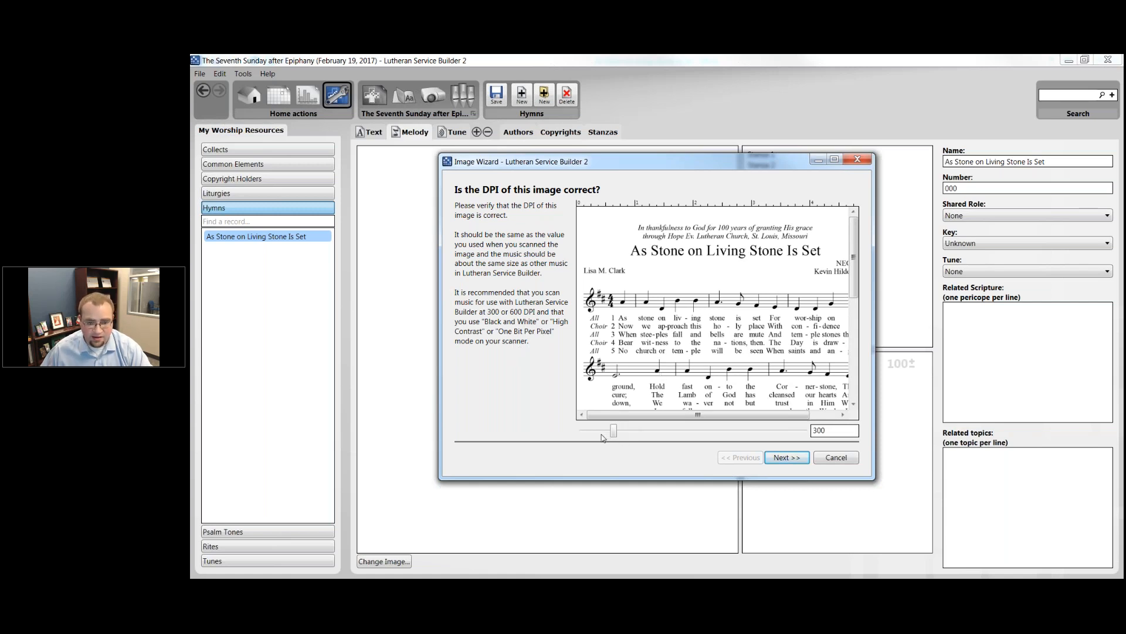
# - Set the melody image's DPI to 300 and accept the 0.50 threshold
pyautogui.moveTo(616, 432)
pyautogui.mouseDown()
pyautogui.moveTo(713, 435)
pyautogui.moveTo(615, 441)
pyautogui.mouseUp()
pyautogui.moveTo(813, 431); pyautogui.dragTo(918, 428)
pyautogui.write('300')
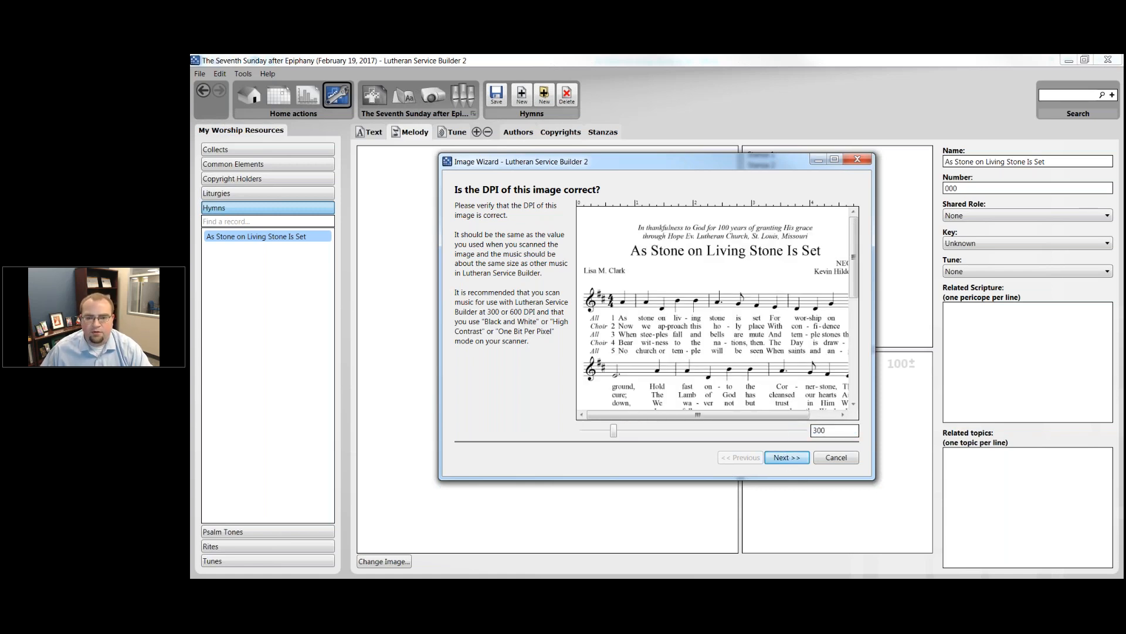
pyautogui.click(786, 458)
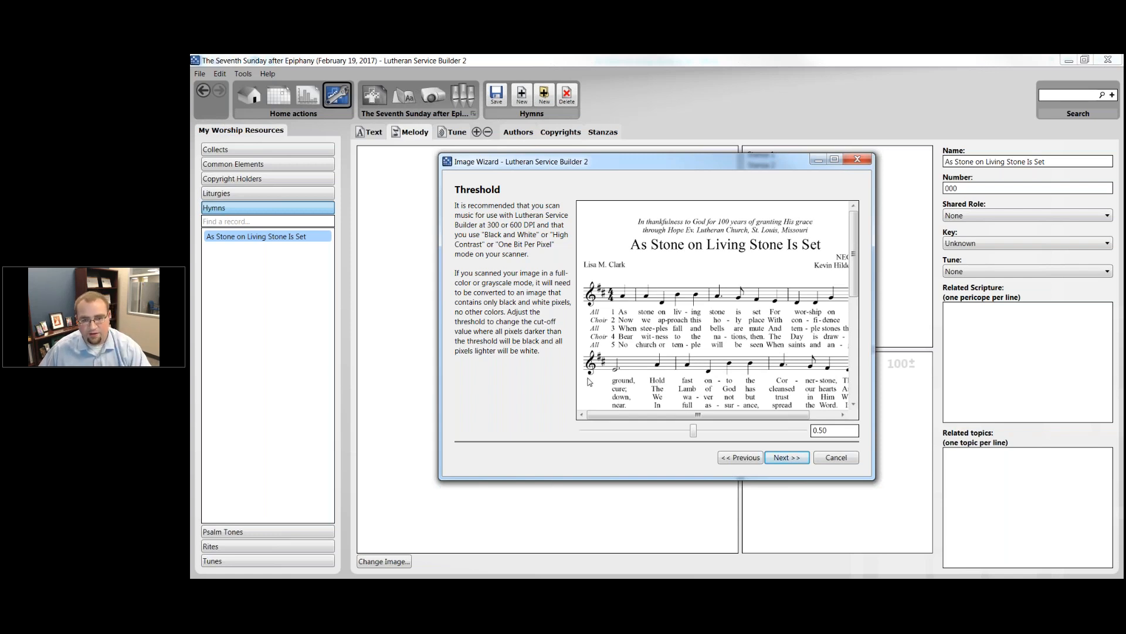
pyautogui.click(780, 458)
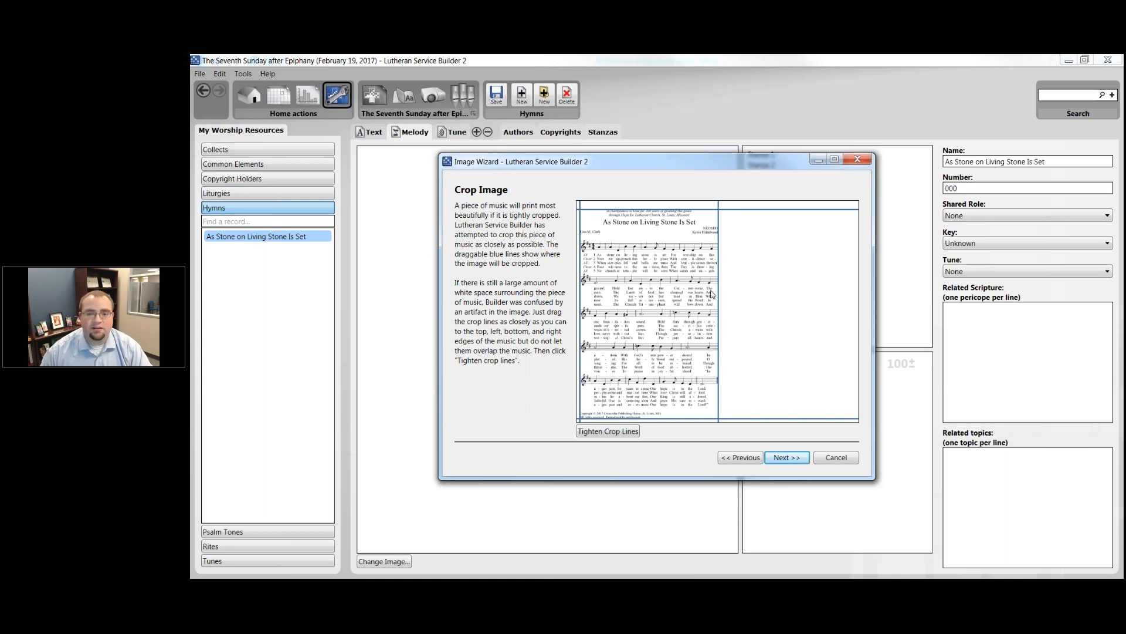
# - Crop the title heading and copyright notice off the music with tightened crop lines, and accept the proposed slices
pyautogui.moveTo(644, 203); pyautogui.dragTo(645, 238)
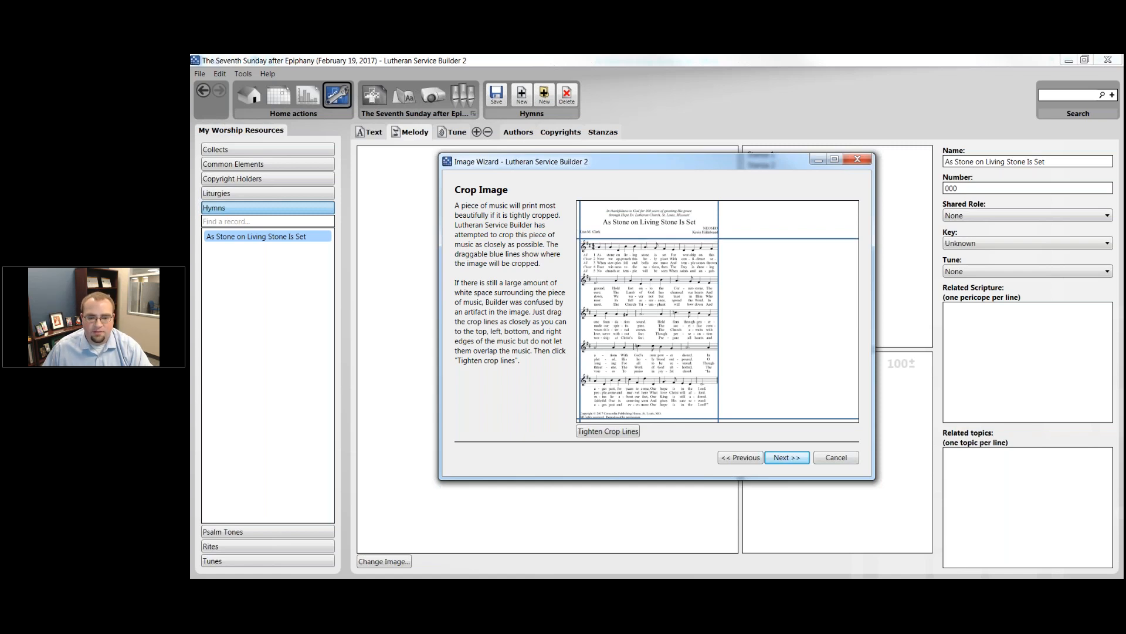
pyautogui.moveTo(680, 420); pyautogui.dragTo(686, 409)
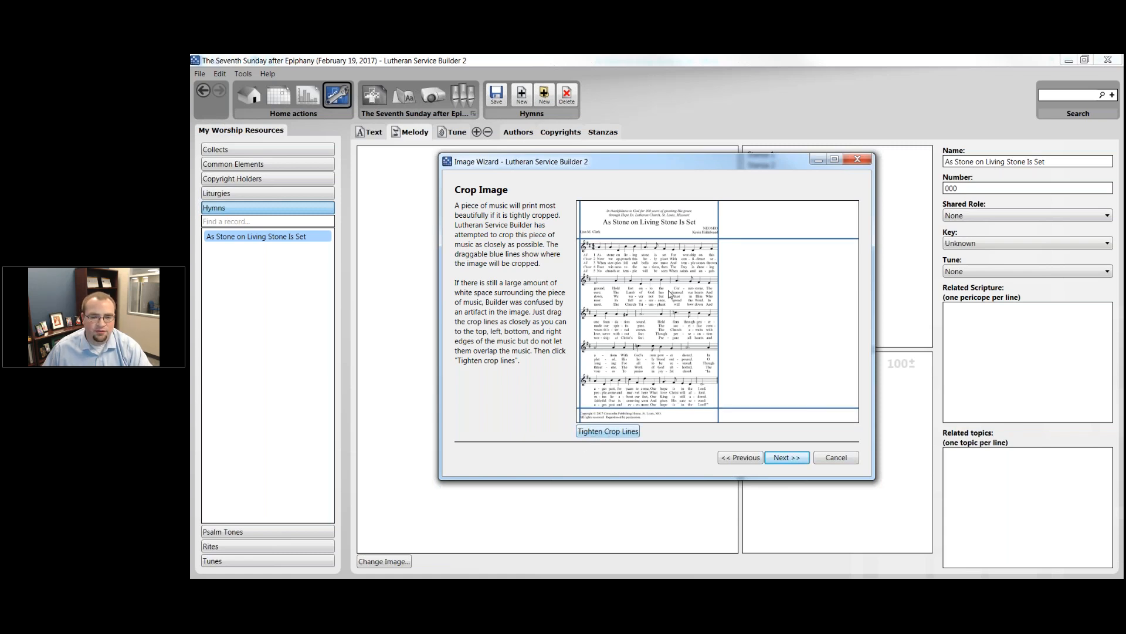
pyautogui.click(618, 433)
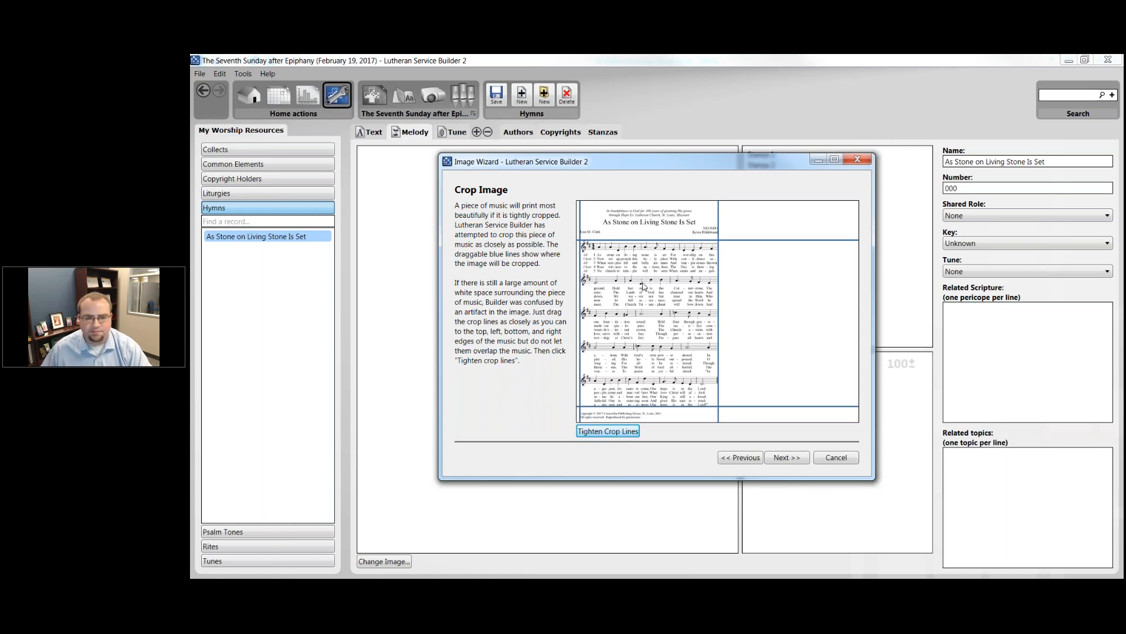
pyautogui.click(790, 458)
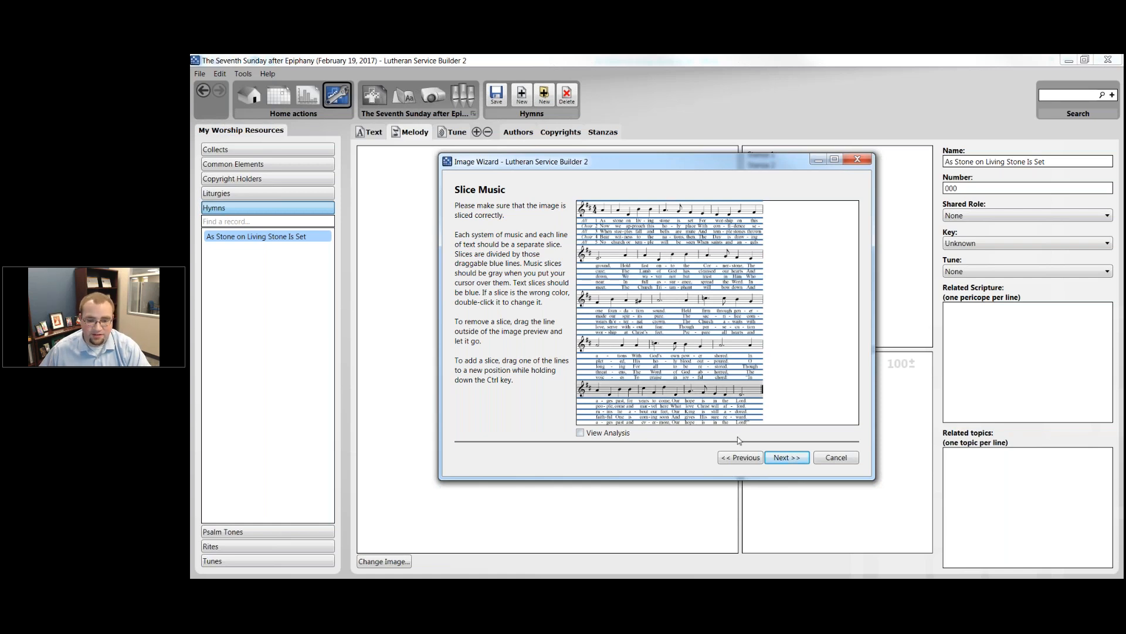
pyautogui.click(798, 458)
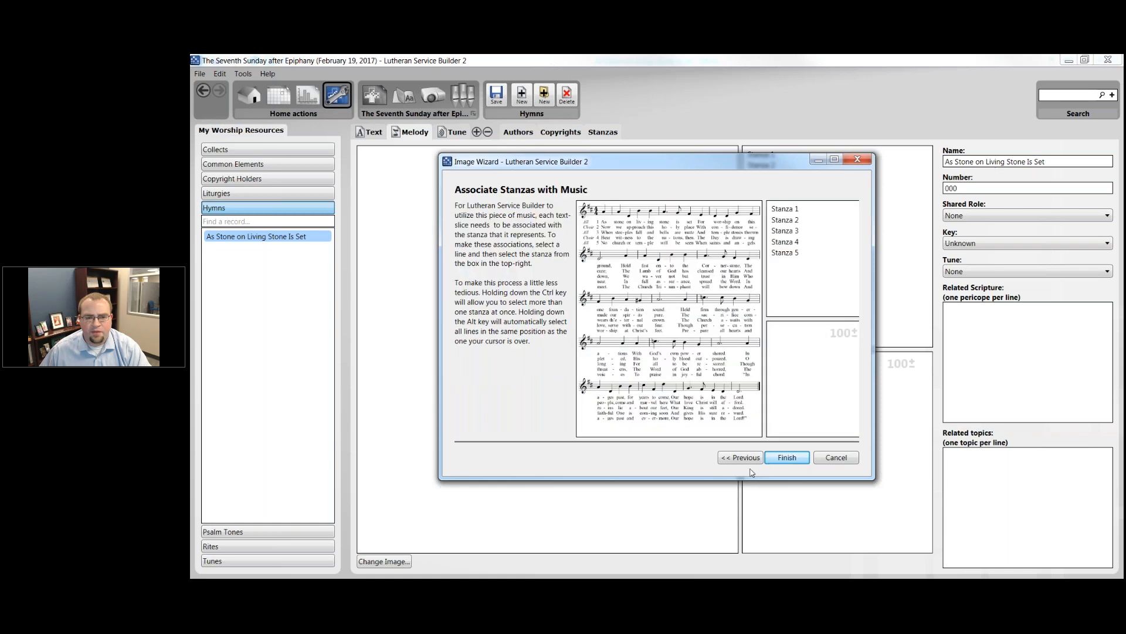
# - Select the first text line under each of the five music systems and associate them with Stanza 1
pyautogui.keyDown('alt'); pyautogui.click(694, 223); pyautogui.keyUp('alt')
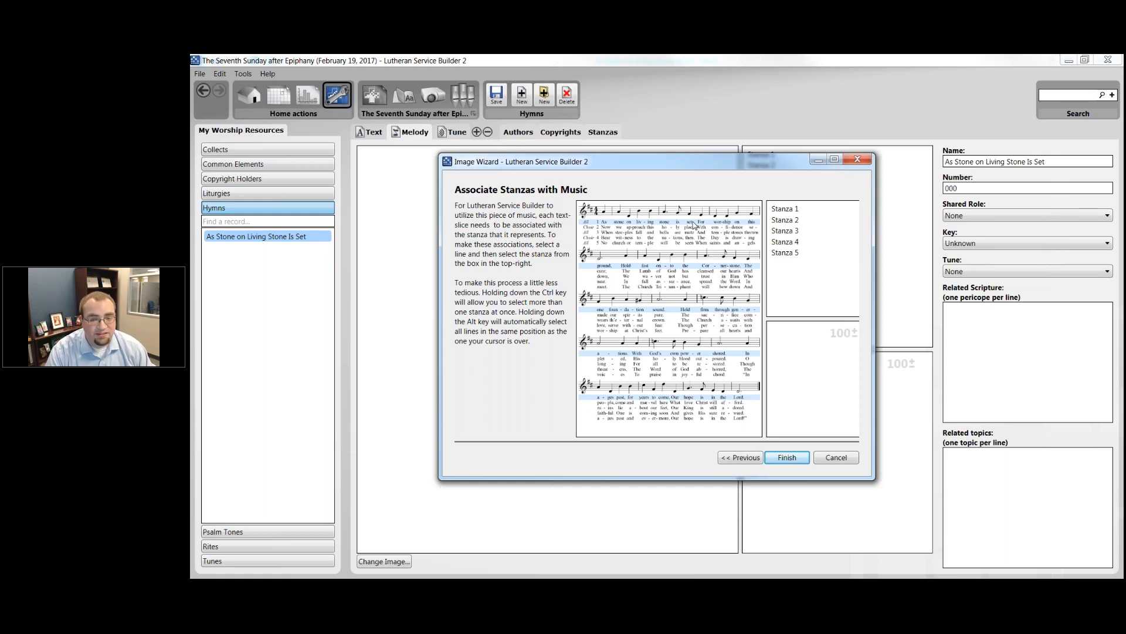
pyautogui.keyDown('alt'); pyautogui.click(707, 222); pyautogui.keyUp('alt')
pyautogui.click(721, 243)
pyautogui.click(727, 223)
pyautogui.keyDown('ctrl'); pyautogui.click(727, 267); pyautogui.keyUp('ctrl')
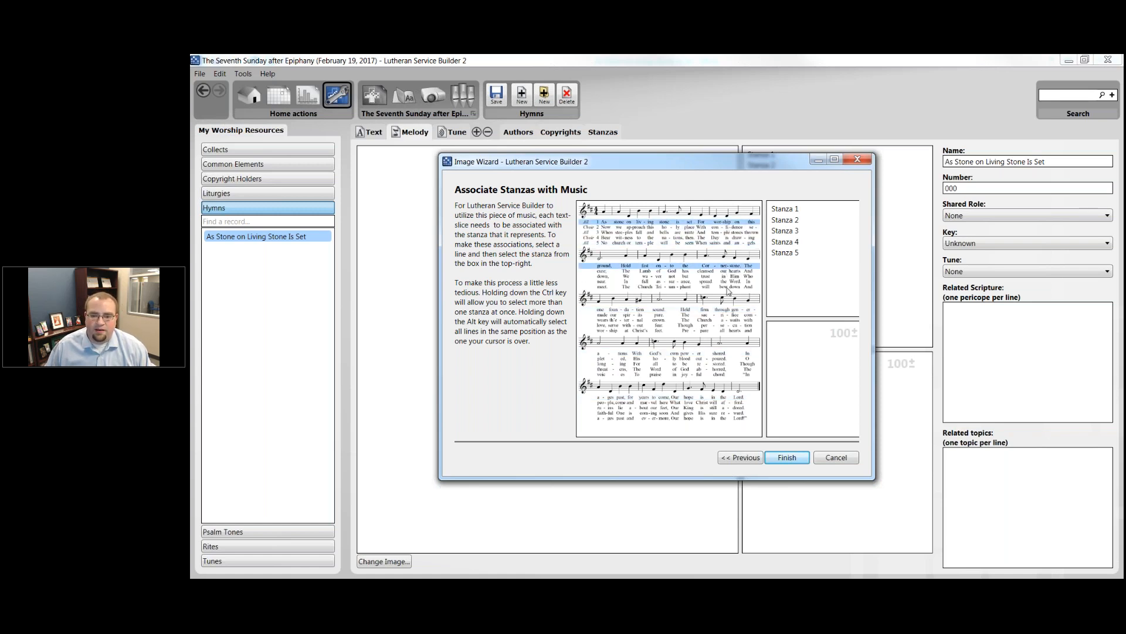
pyautogui.keyDown('ctrl'); pyautogui.click(693, 311); pyautogui.keyUp('ctrl')
pyautogui.keyDown('ctrl'); pyautogui.click(691, 354); pyautogui.keyUp('ctrl')
pyautogui.keyDown('ctrl'); pyautogui.click(686, 398); pyautogui.keyUp('ctrl')
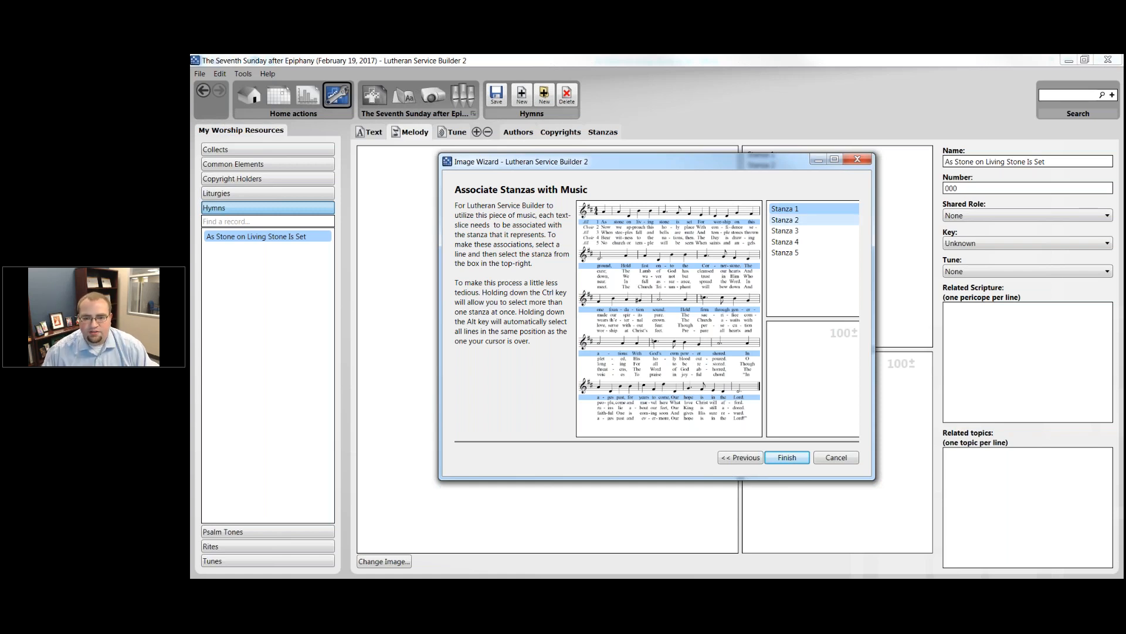
# - Associate all second text lines of the music with Stanza 2 and all third text lines with Stanza 3
pyautogui.keyDown('alt'); pyautogui.click(741, 228); pyautogui.keyUp('alt')
pyautogui.click(778, 221)
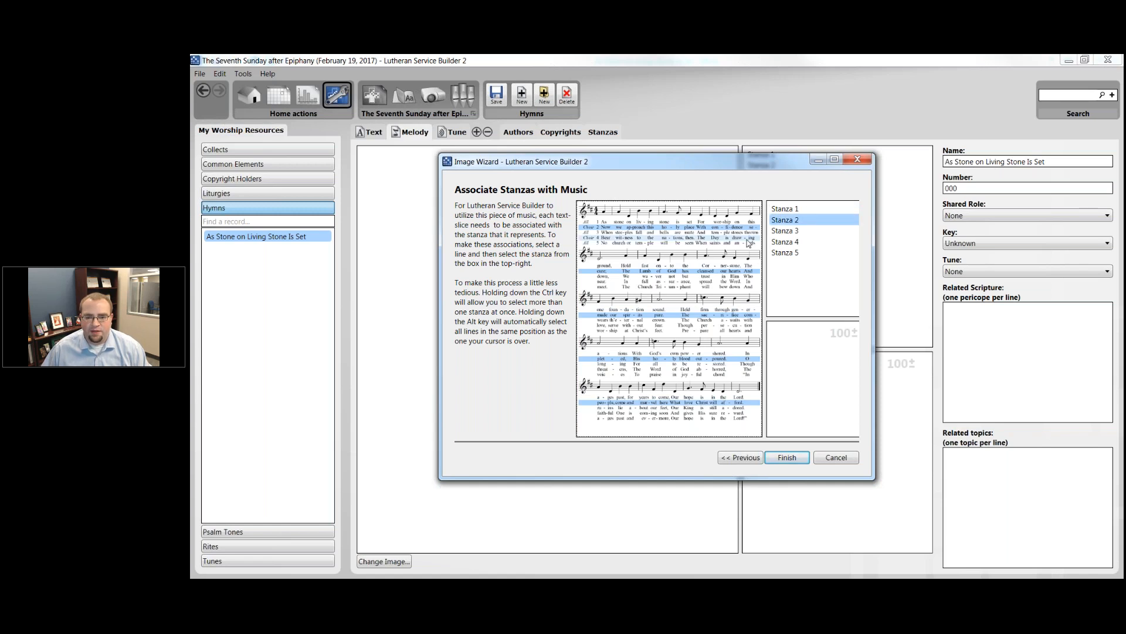
pyautogui.keyDown('alt'); pyautogui.click(747, 233); pyautogui.keyUp('alt')
pyautogui.click(794, 231)
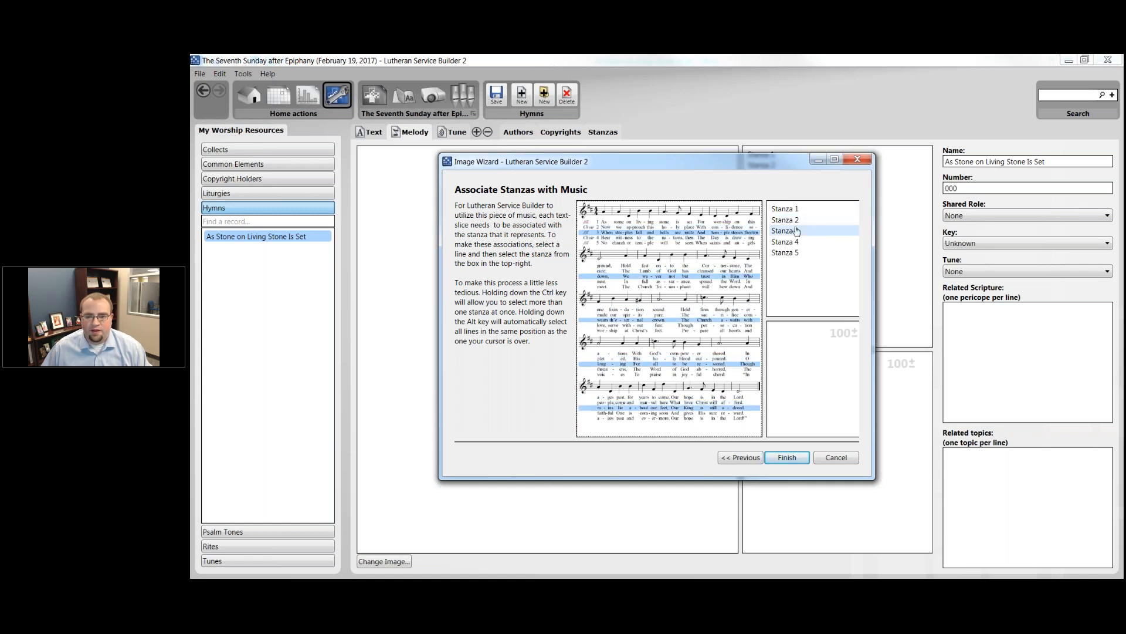
# - Associate all fourth text lines of the music with Stanza 4 and all fifth text lines with Stanza 5
pyautogui.keyDown('alt'); pyautogui.click(742, 238); pyautogui.keyUp('alt')
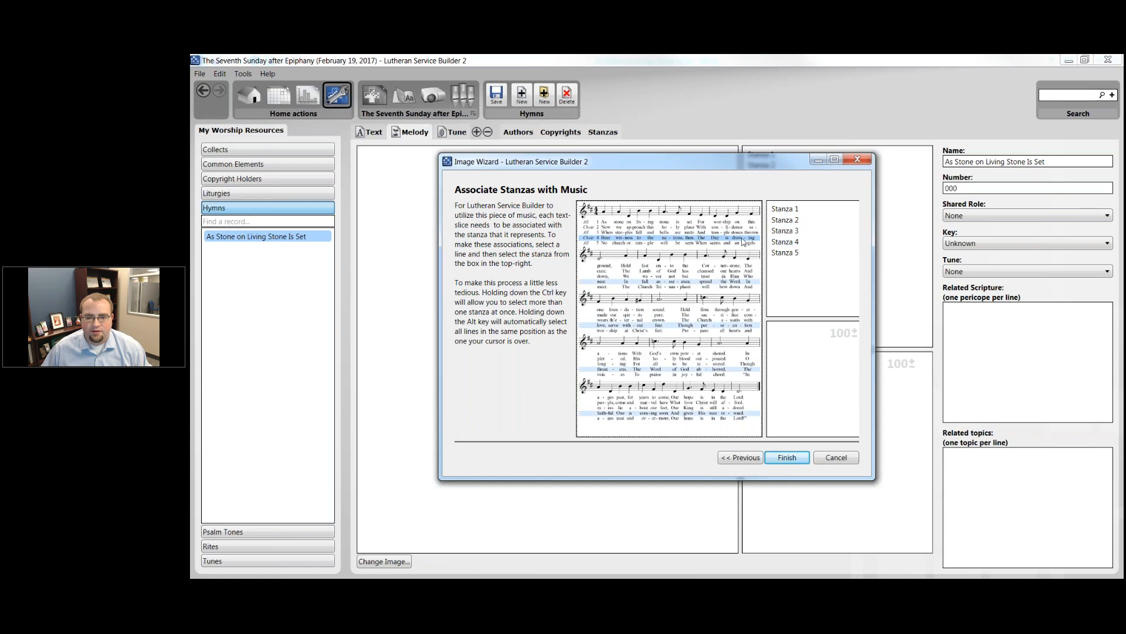
pyautogui.click(786, 242)
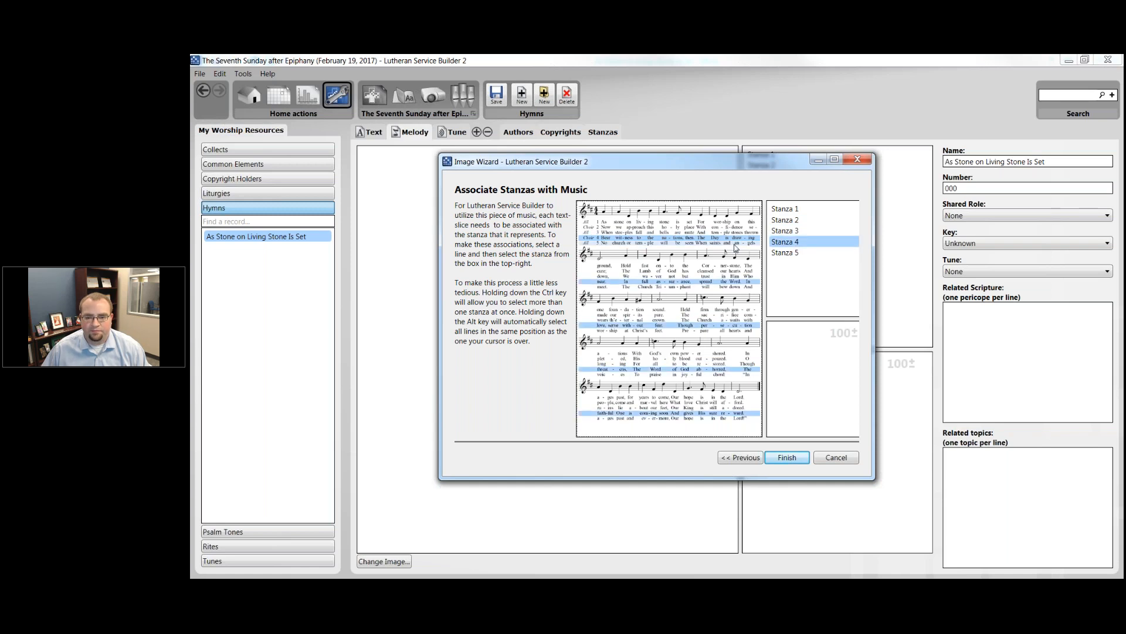
pyautogui.click(738, 245)
pyautogui.keyDown('alt'); pyautogui.click(739, 249); pyautogui.keyUp('alt')
pyautogui.click(786, 252)
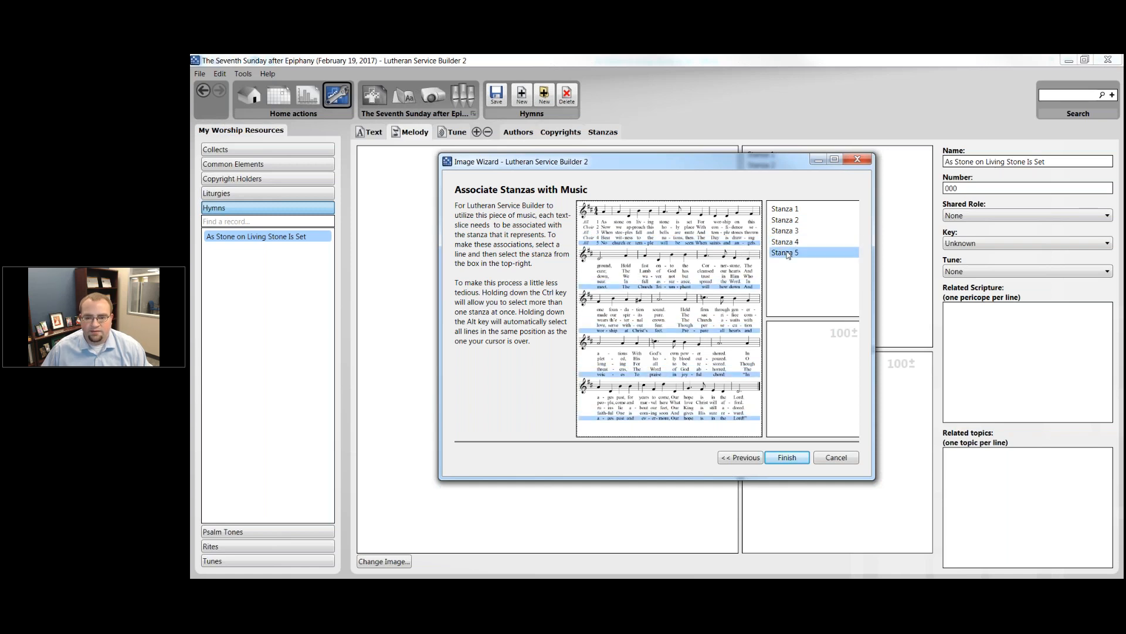
# - Check the stanza associations of the text lines under the first two music systems and finish the image wizard
pyautogui.click(748, 228)
pyautogui.click(747, 225)
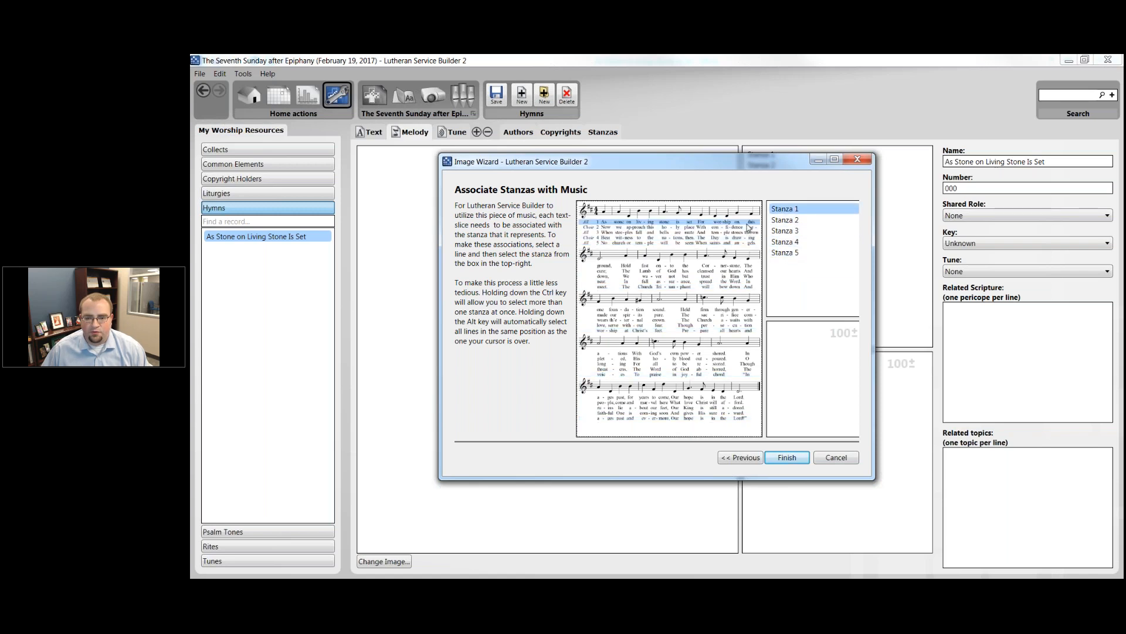
pyautogui.click(744, 227)
pyautogui.click(738, 233)
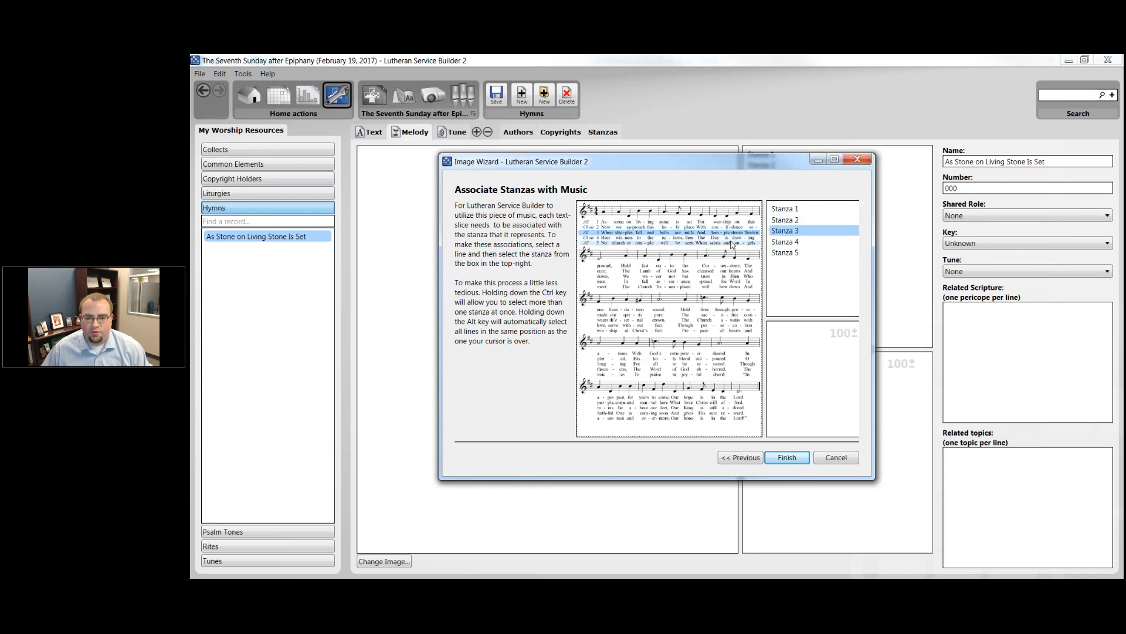
pyautogui.click(733, 238)
pyautogui.click(733, 243)
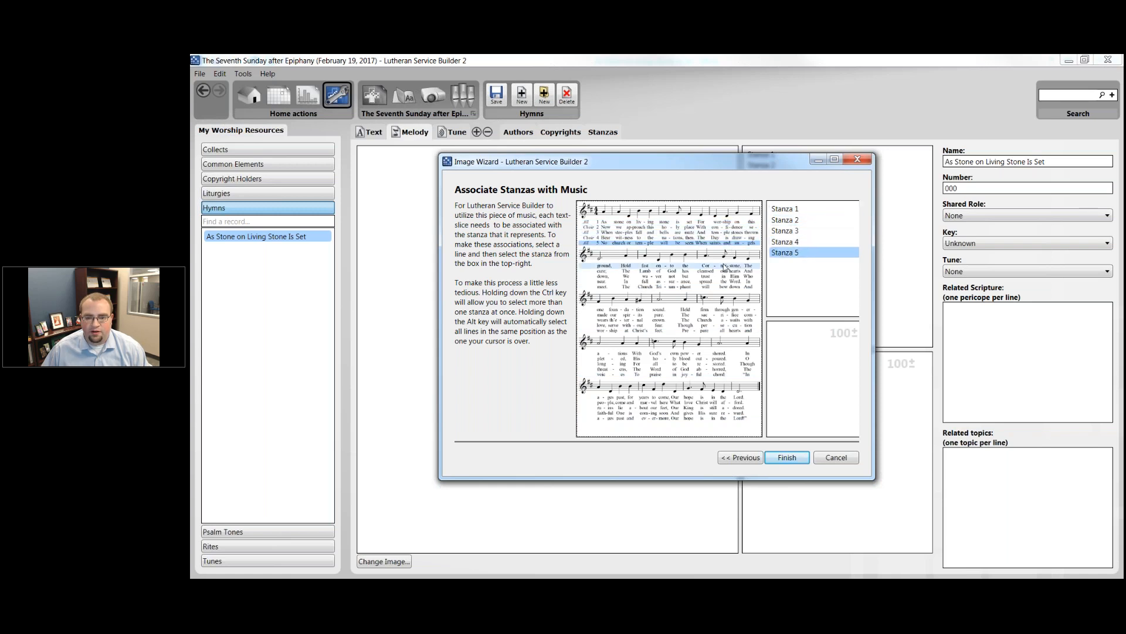
pyautogui.click(725, 267)
pyautogui.click(726, 273)
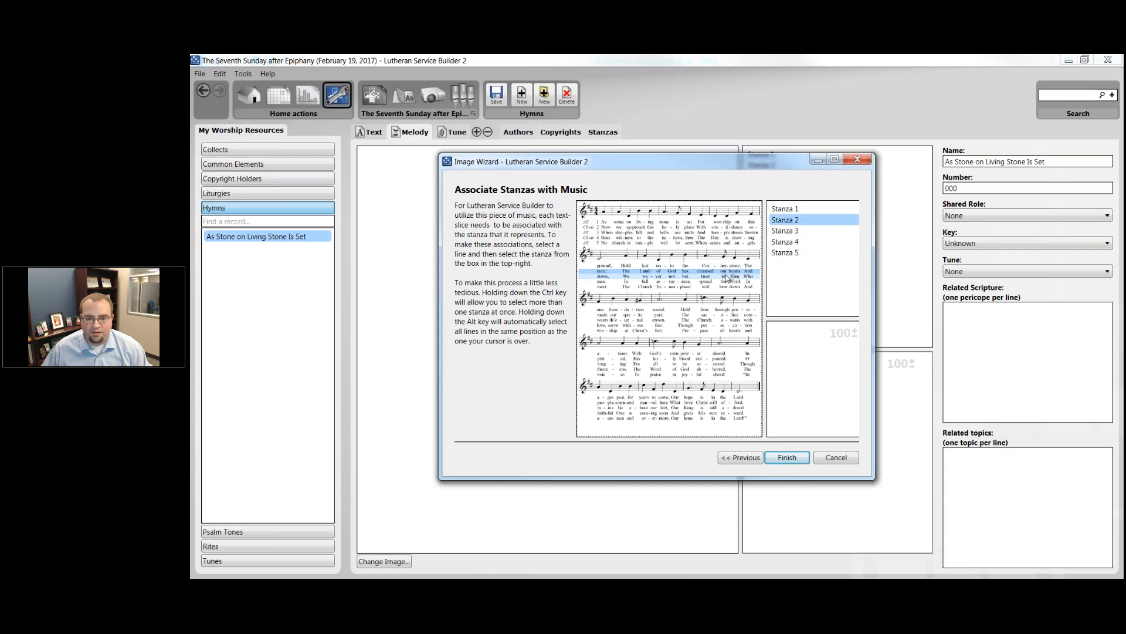
pyautogui.click(726, 278)
pyautogui.click(726, 283)
pyautogui.click(726, 288)
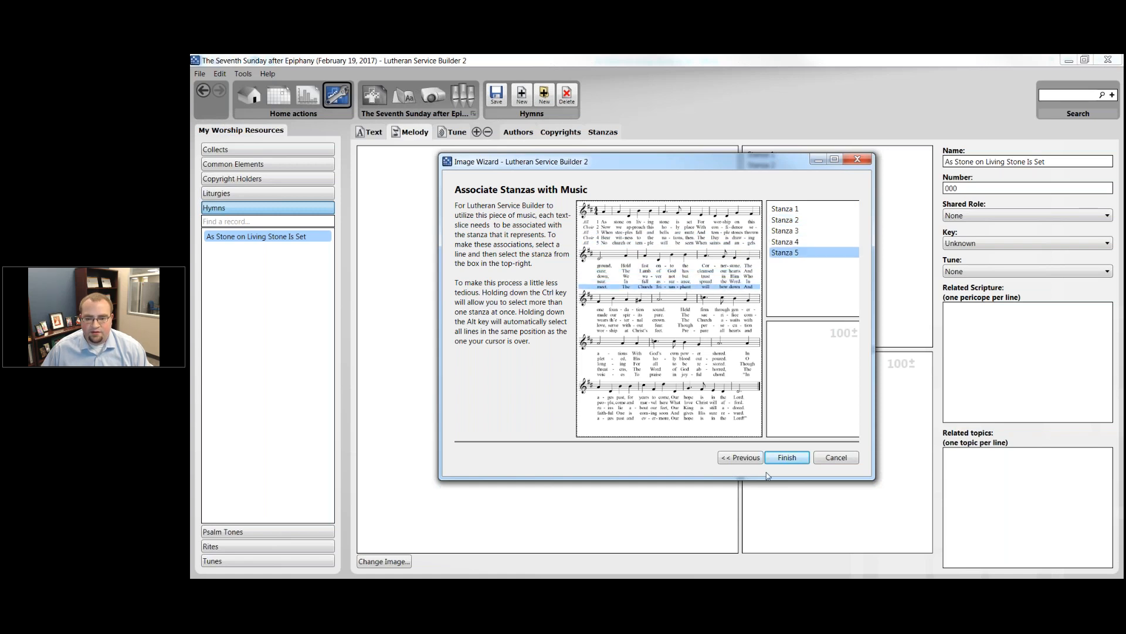
pyautogui.click(786, 457)
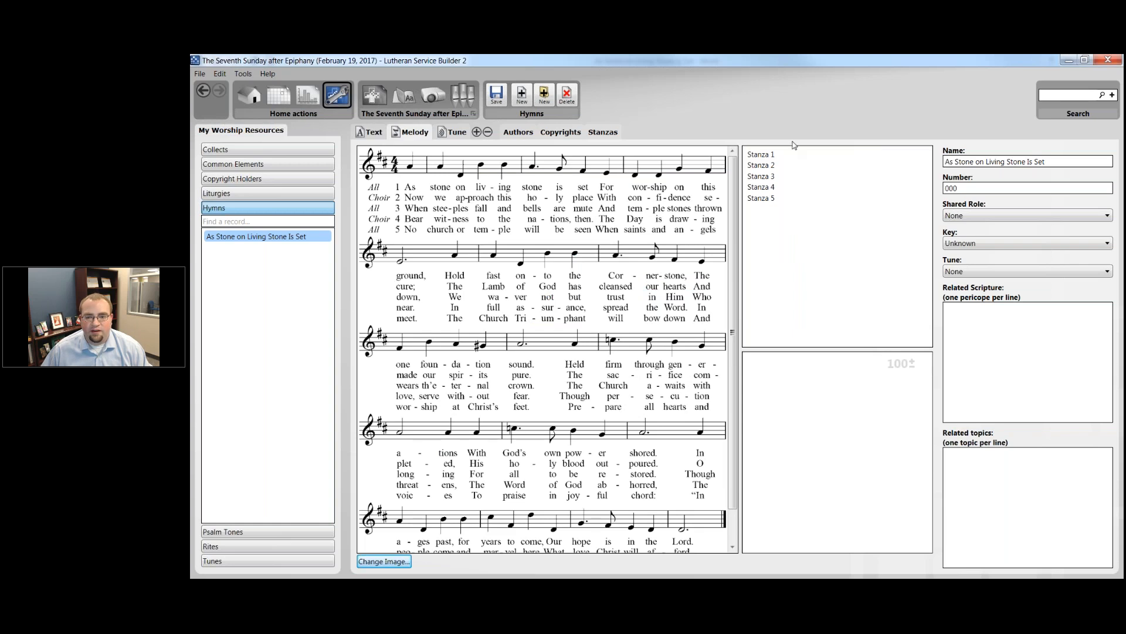
# - Review which music lines are linked to each of Stanzas 1 to 5 and save the hymn
pyautogui.click(782, 158)
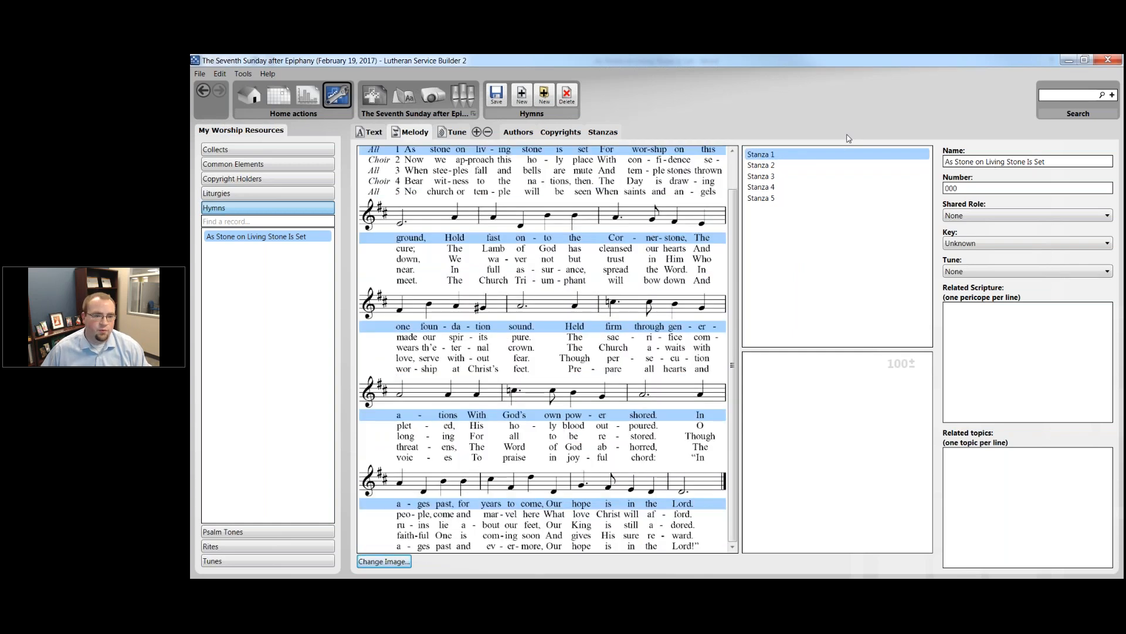
pyautogui.click(769, 165)
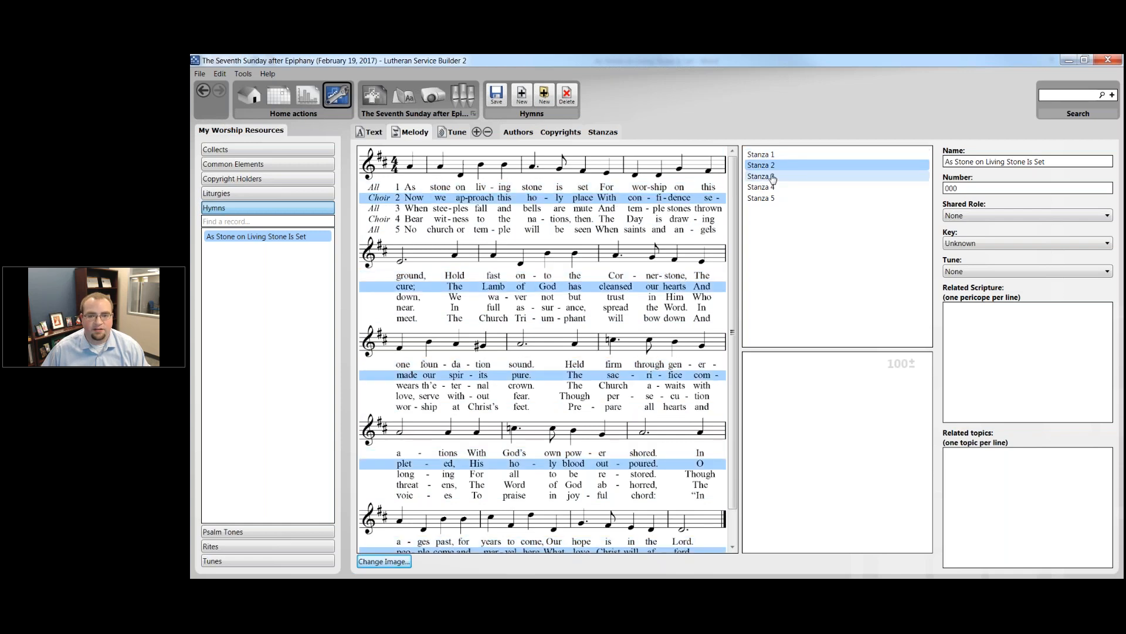
pyautogui.click(761, 176)
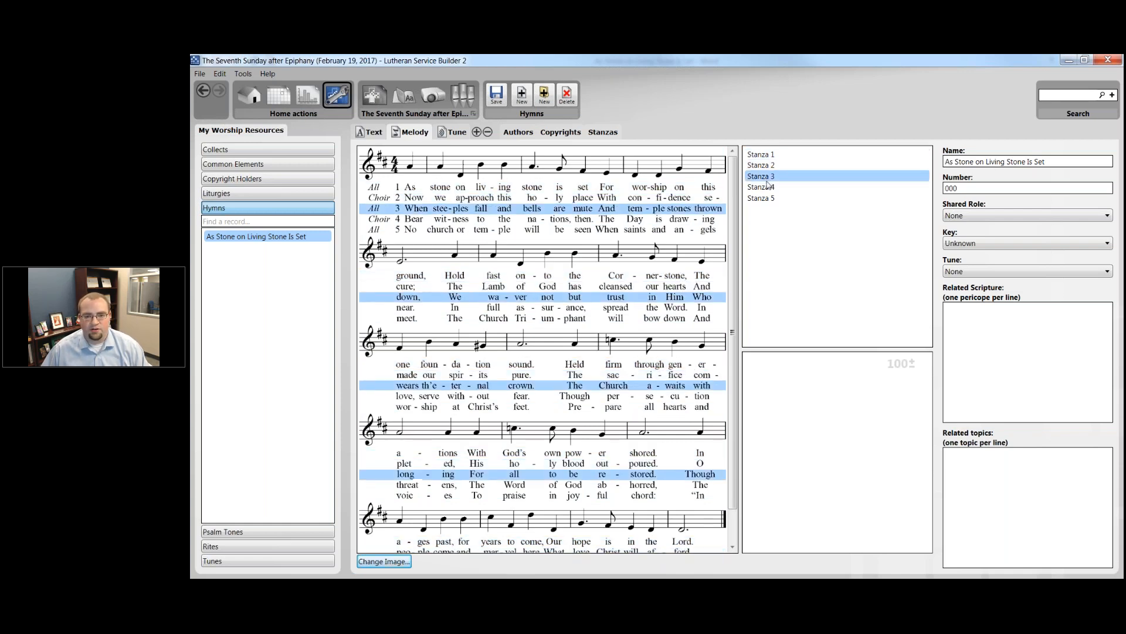
pyautogui.click(763, 186)
pyautogui.click(762, 199)
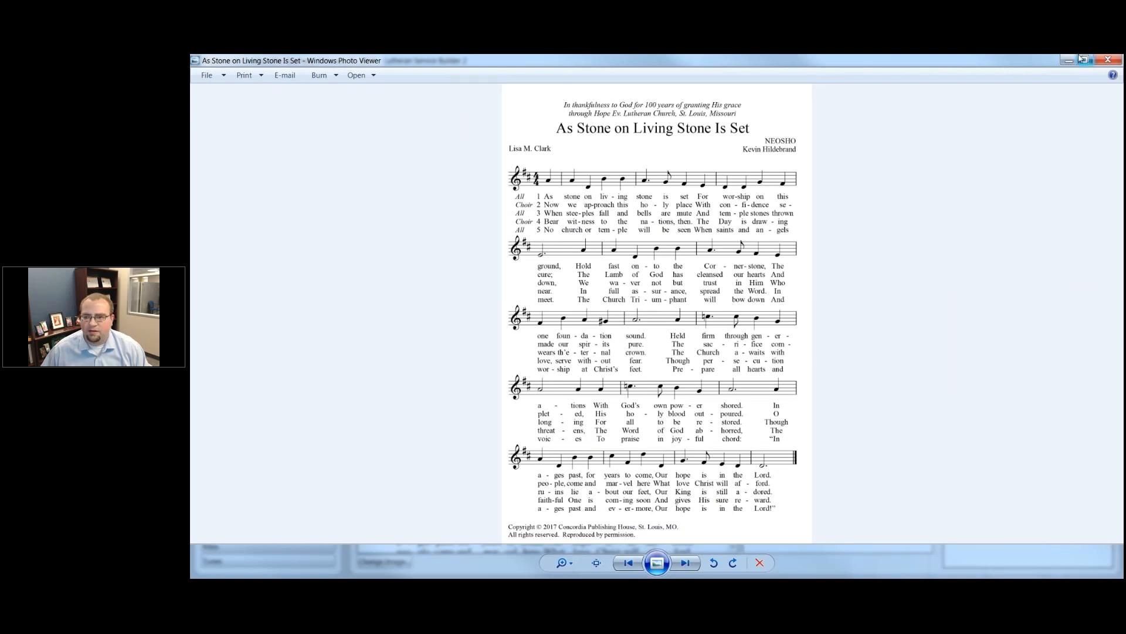
pyautogui.click(1108, 59)
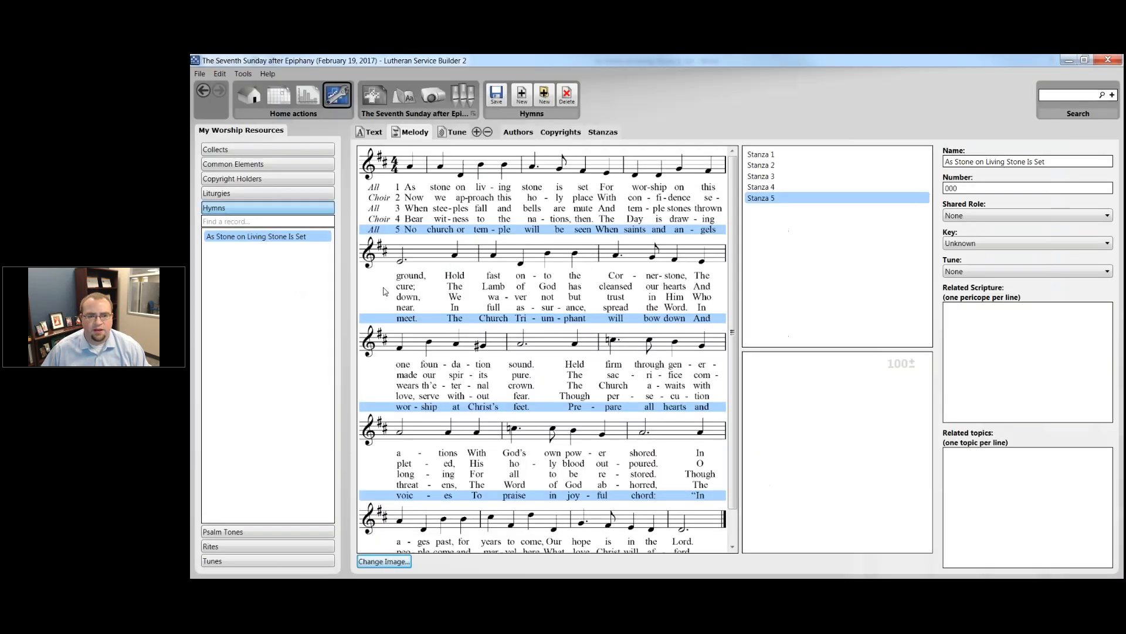
pyautogui.click(495, 99)
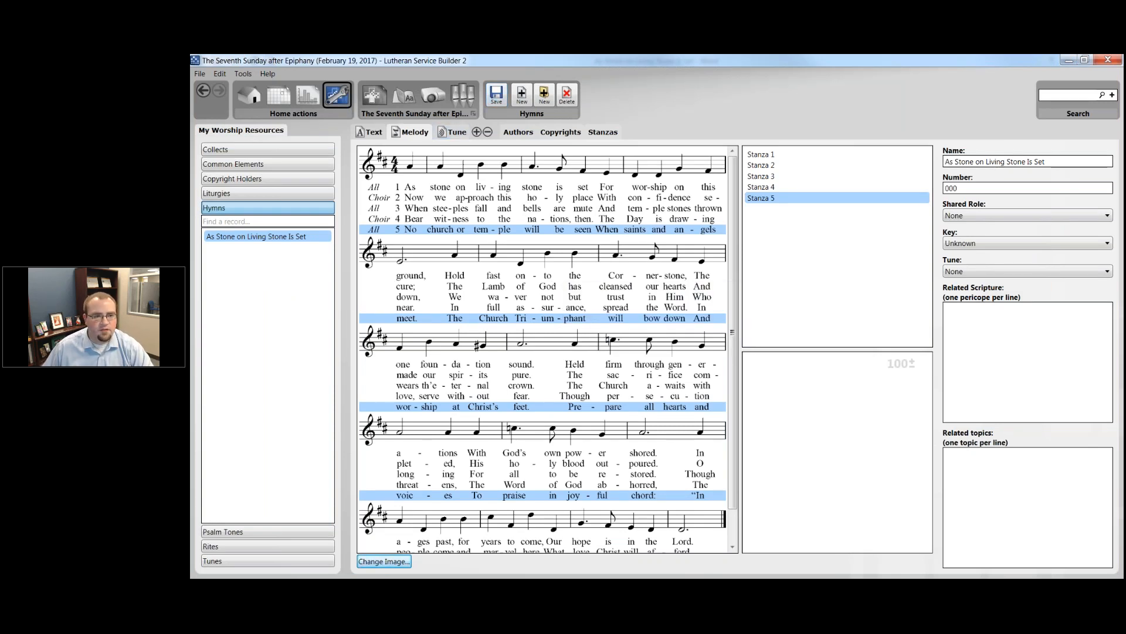
# - Assign the custom hymn "As Stone on Living Stone Is Set" to the service's Hymn of Invocation, checking its melody beforehand
pyautogui.click(371, 105)
pyautogui.scroll(5, 326, 168)
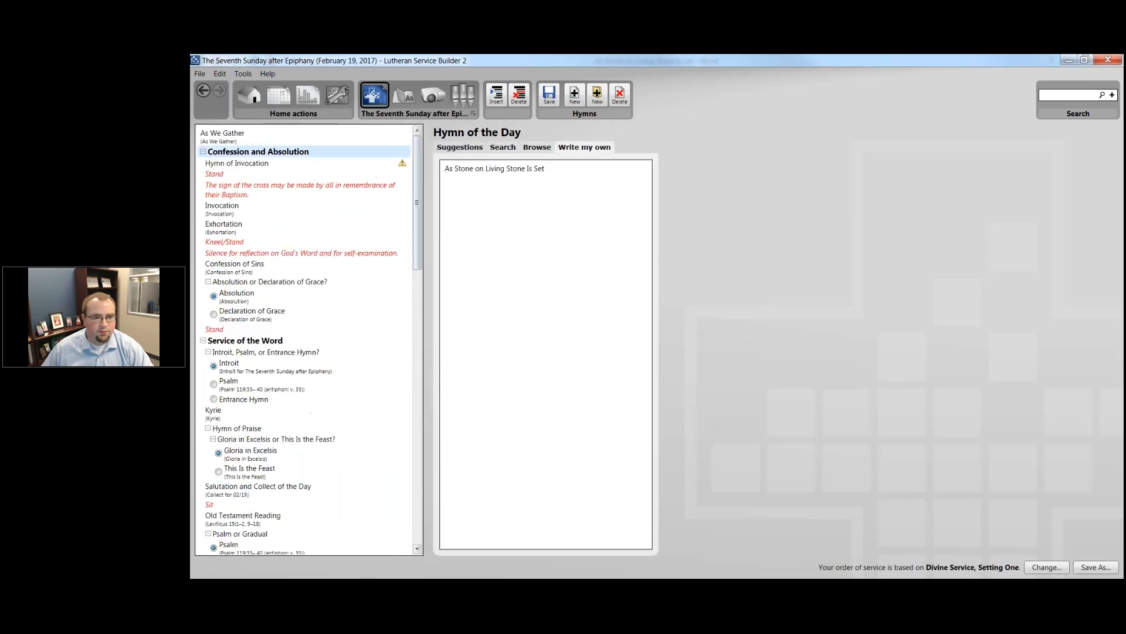
pyautogui.click(326, 169)
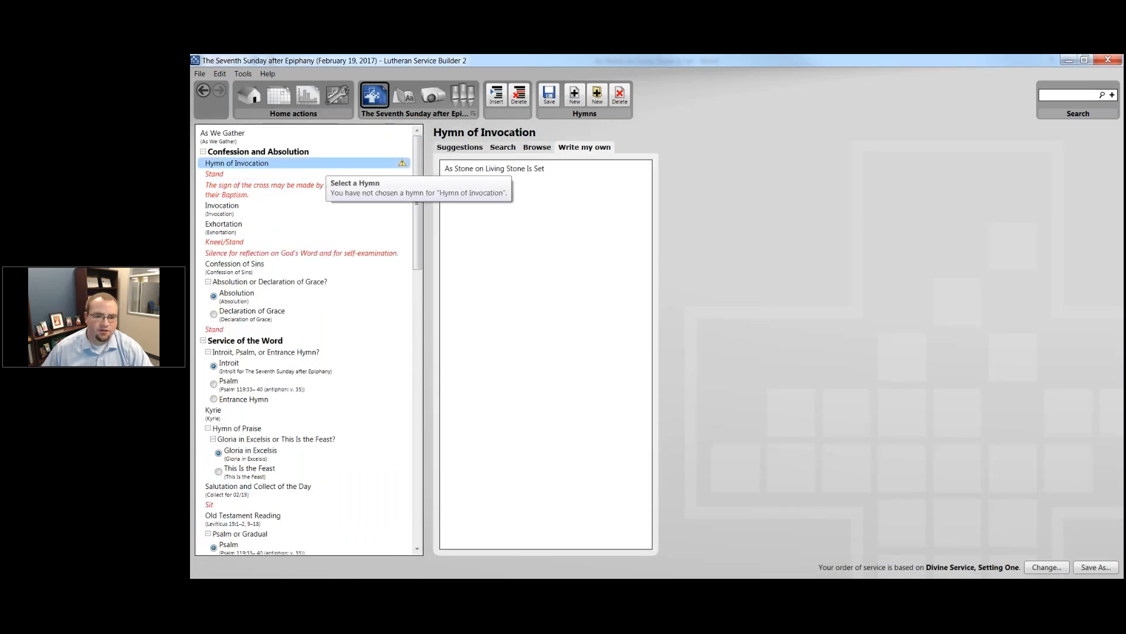
pyautogui.click(531, 171)
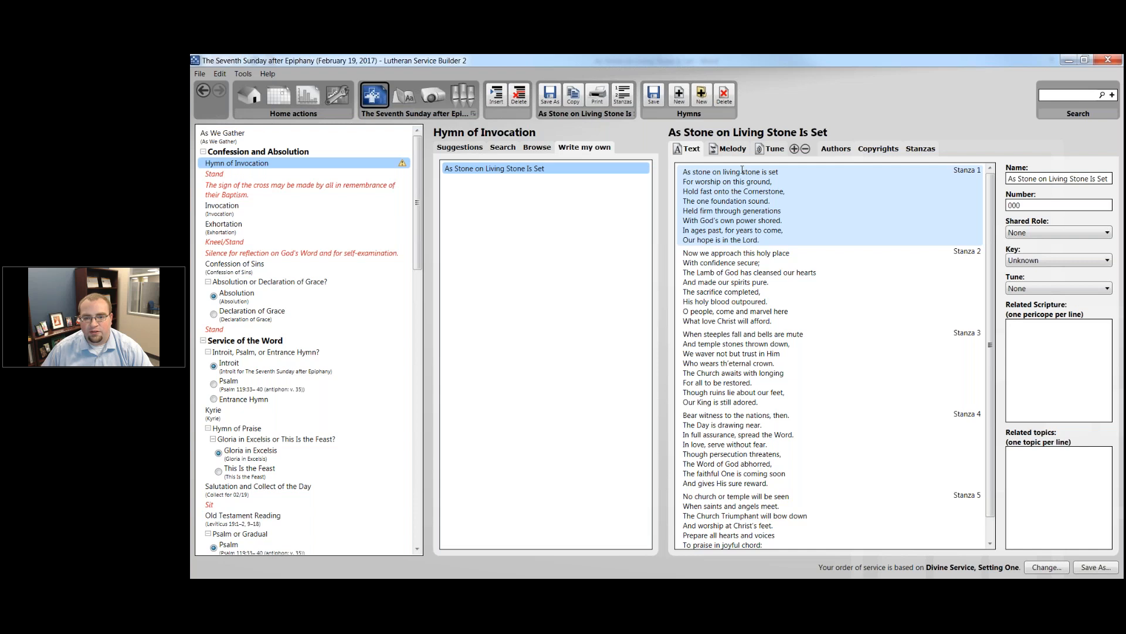
pyautogui.click(729, 148)
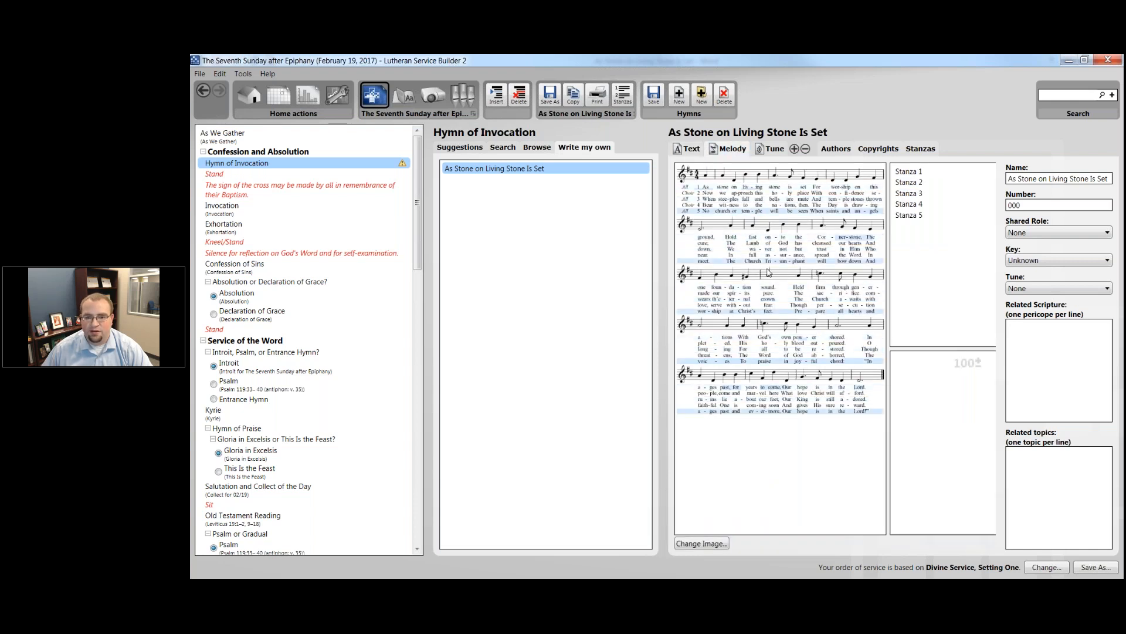
pyautogui.click(691, 149)
pyautogui.moveTo(556, 169); pyautogui.dragTo(352, 165)
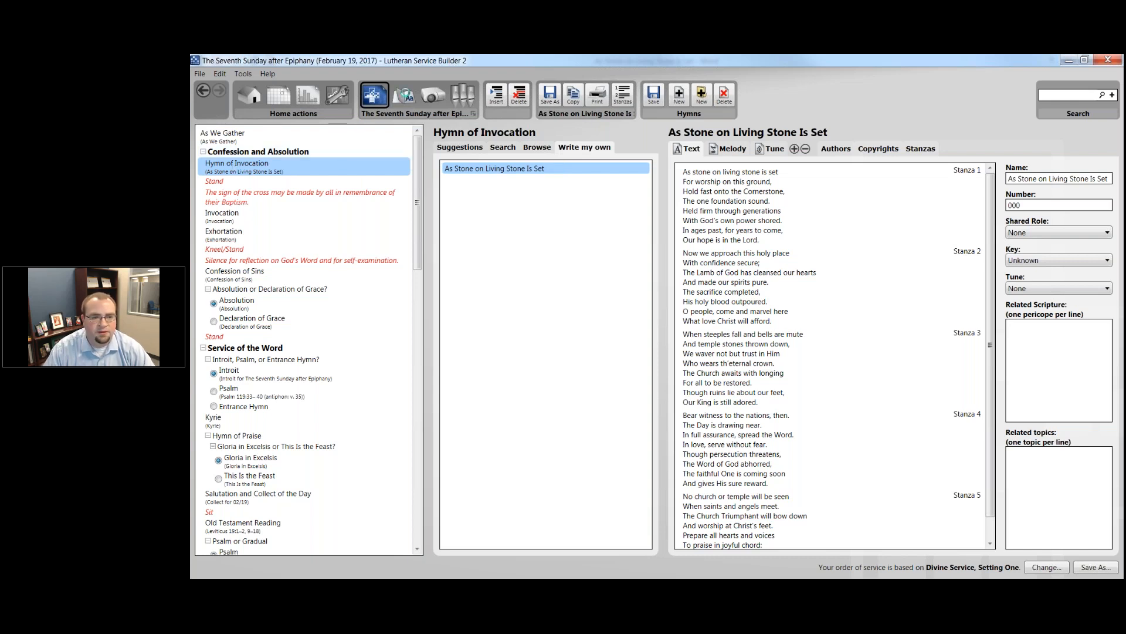
# - Show "As Stone on Living Stone Is Set" in the bulletin layout as melody music instead of plain text
pyautogui.click(404, 95)
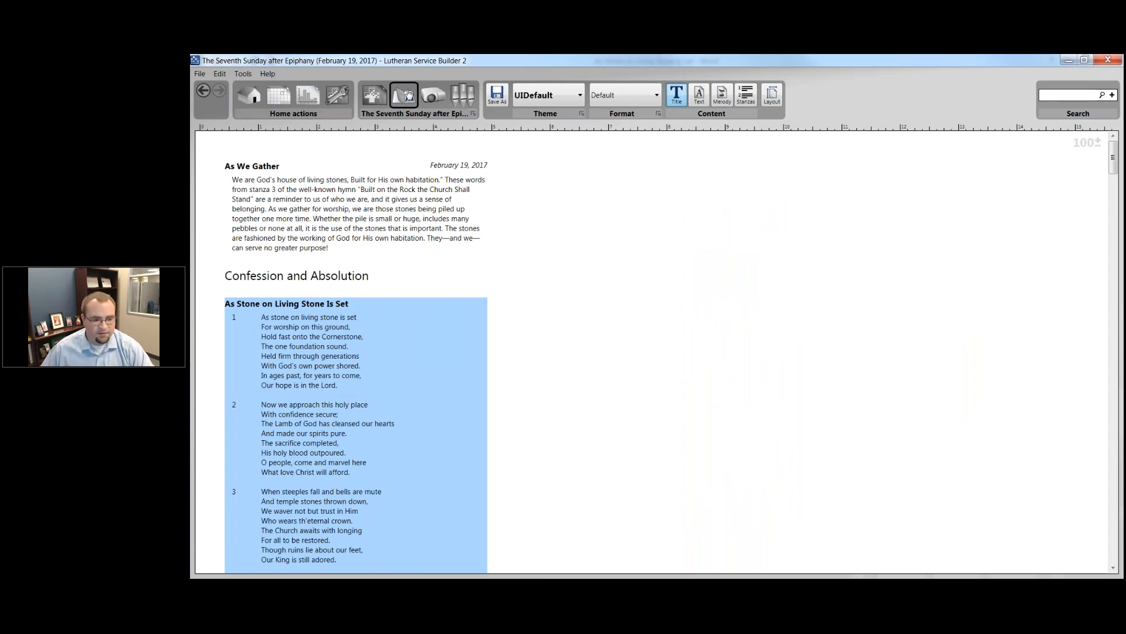
pyautogui.scroll(-5, 387, 271)
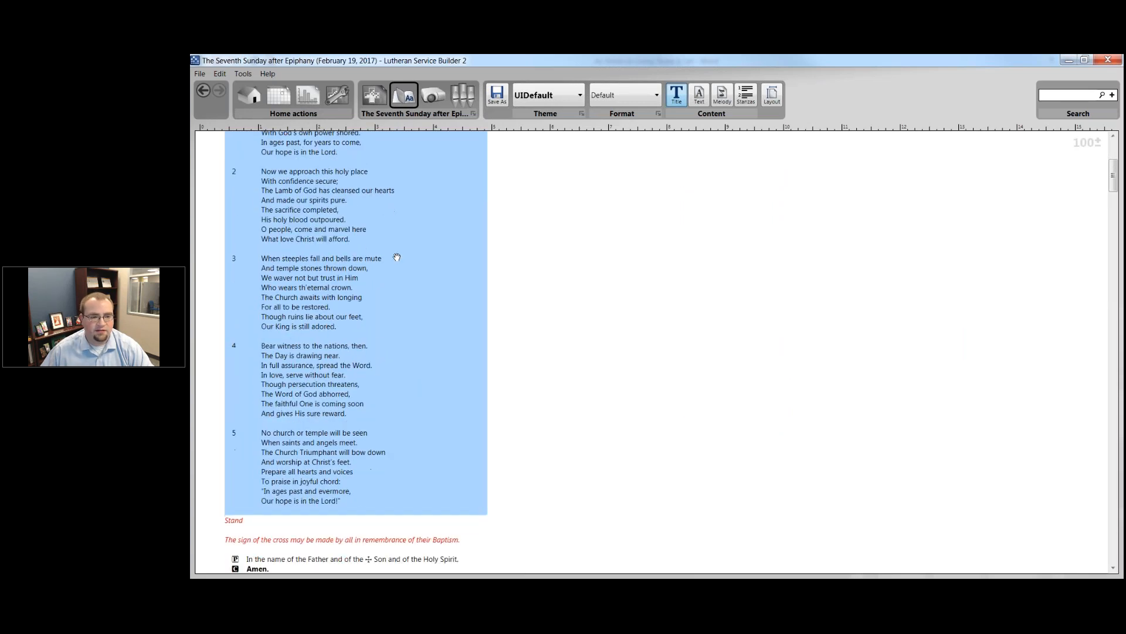
pyautogui.scroll(3, 395, 254)
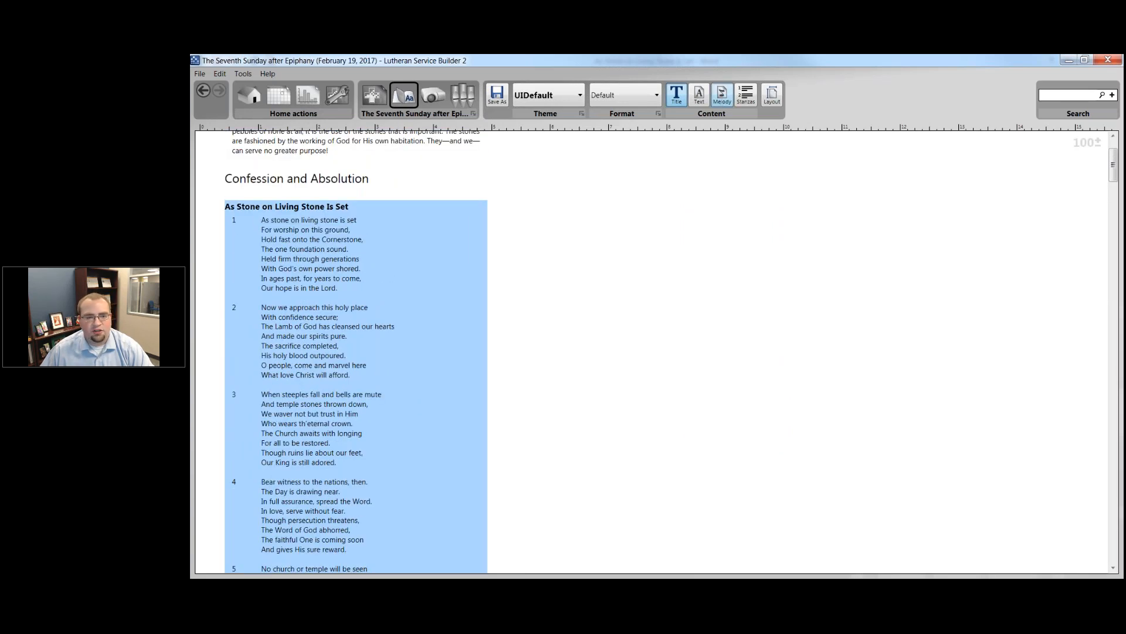
pyautogui.click(722, 95)
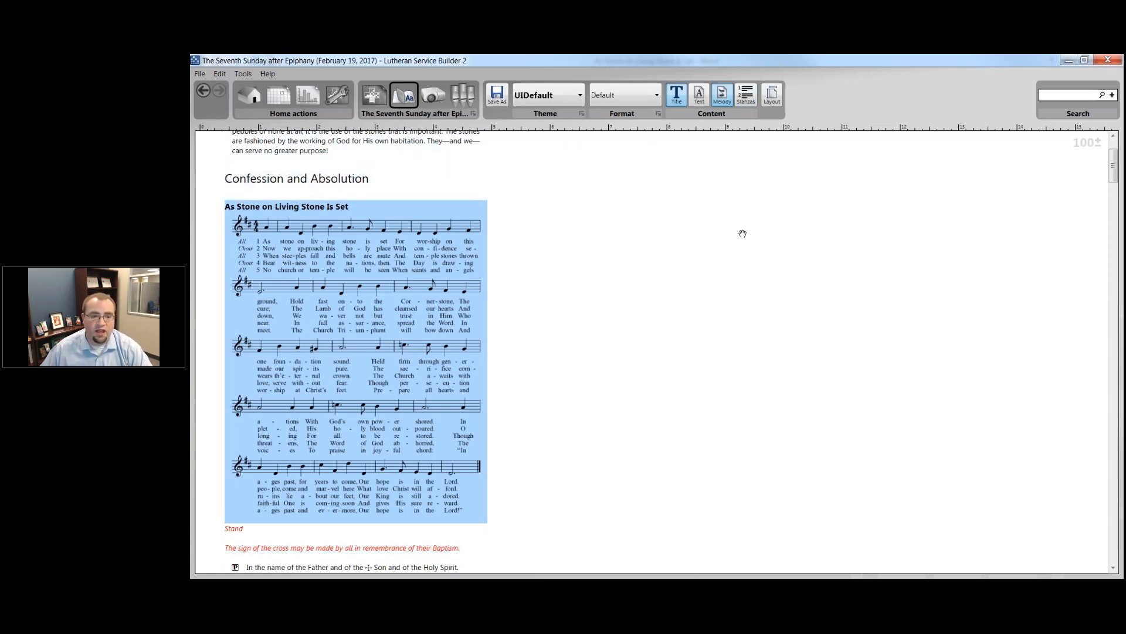
# - Limit the printed hymn to Stanzas 1, 3 and 5 by leaving out Stanzas 2 and 4
pyautogui.click(750, 96)
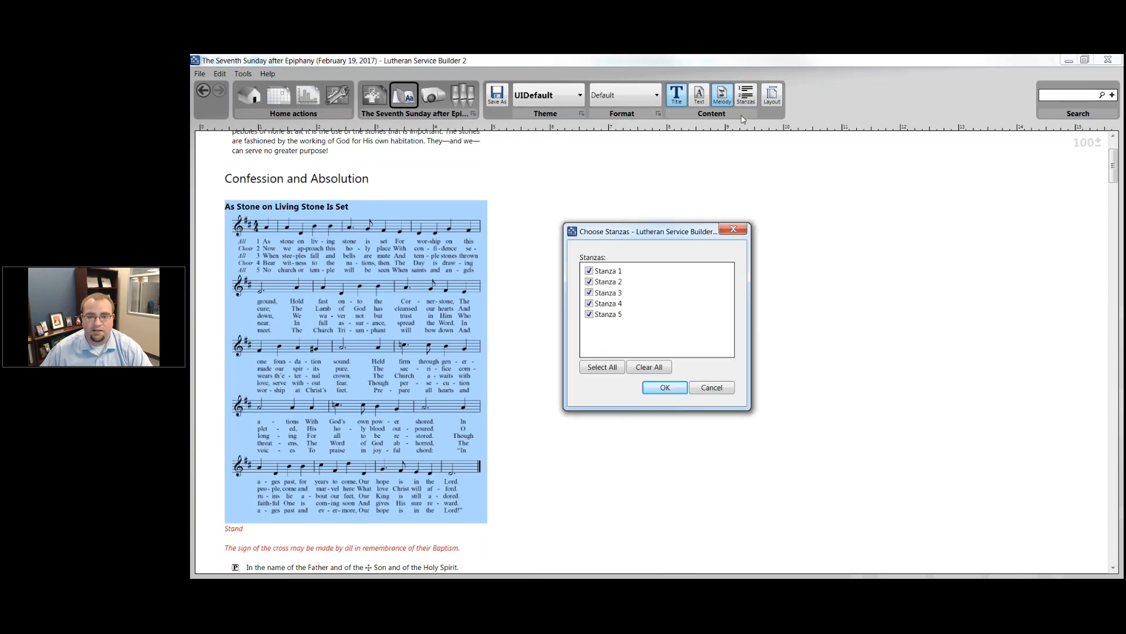
pyautogui.click(589, 281)
pyautogui.click(589, 282)
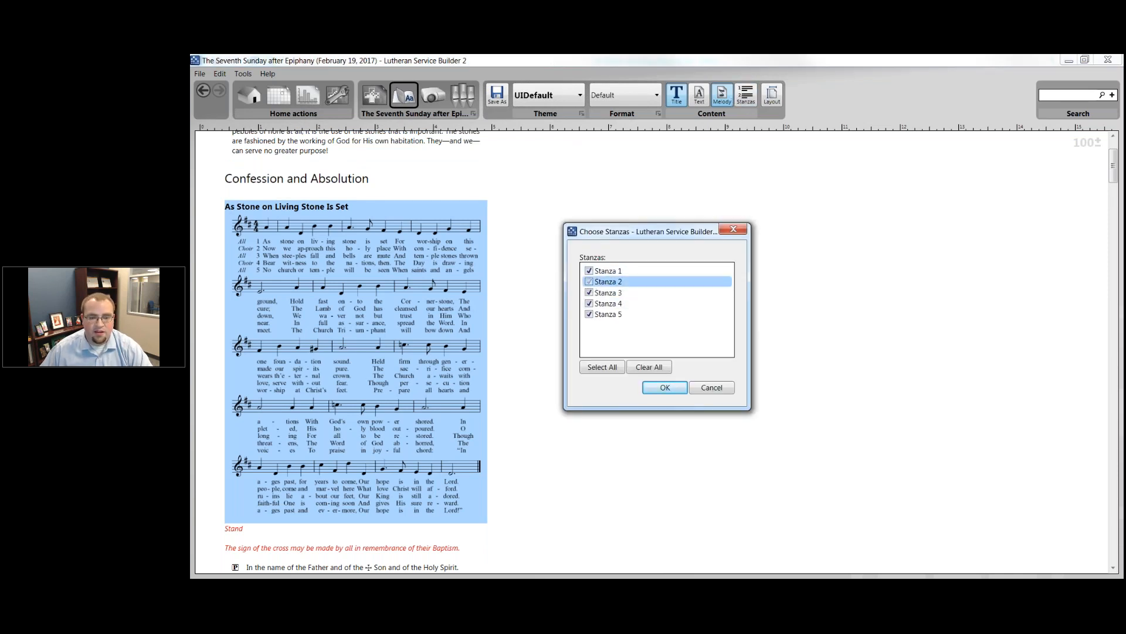
pyautogui.click(589, 304)
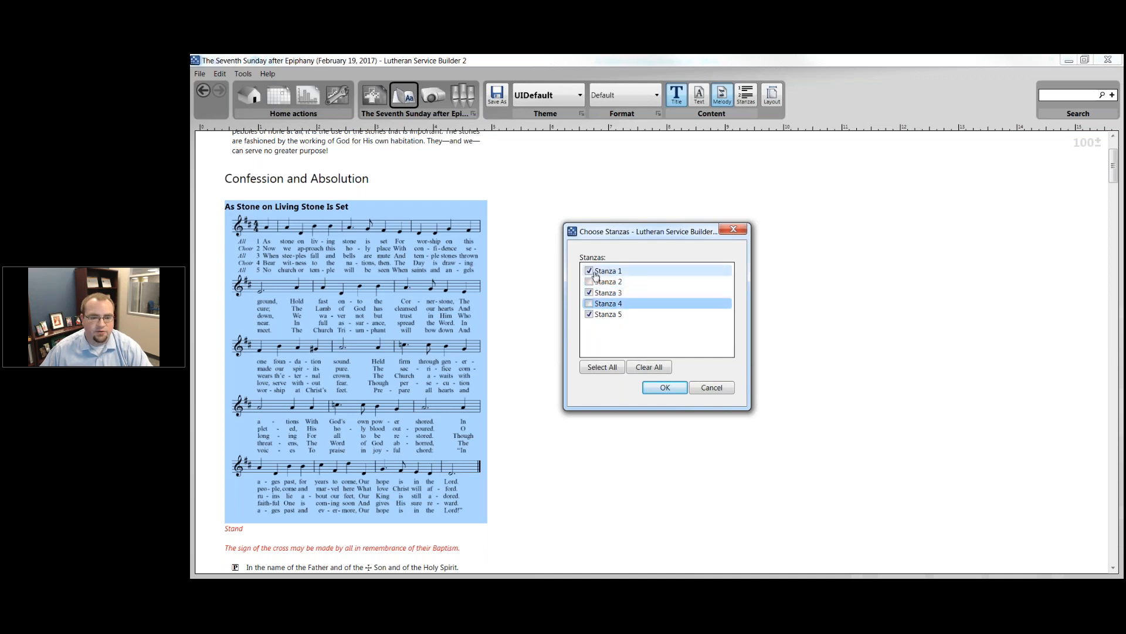
pyautogui.click(665, 388)
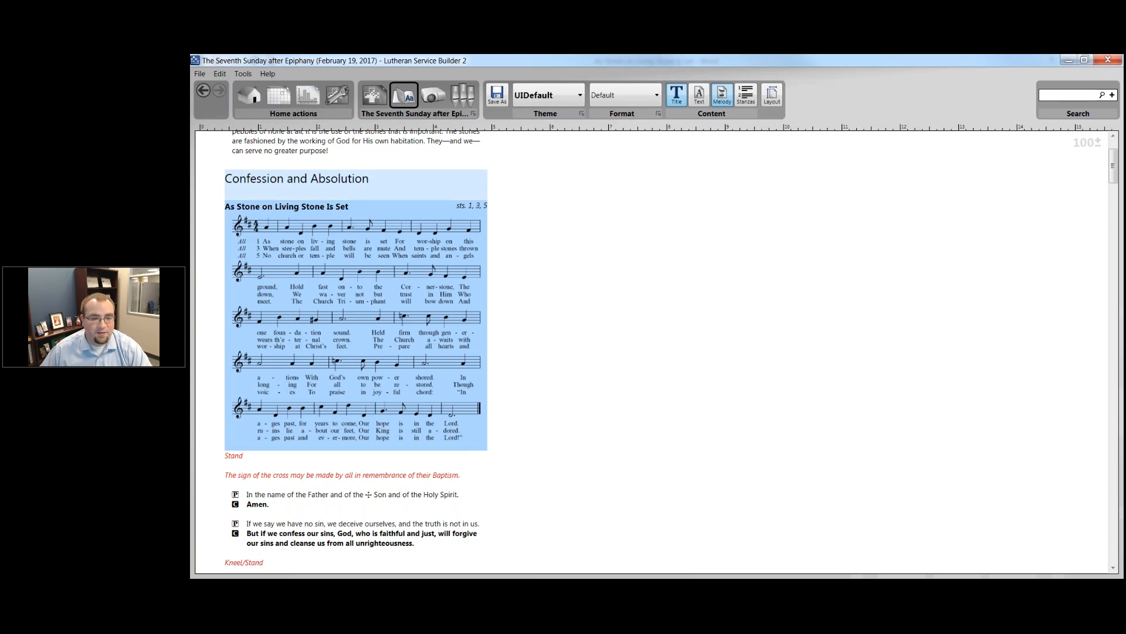
# - Try to save the bulletin to the Desktop as the Word 97-2003 document "2017-02-19.The Seventh Sunday after Epiphany", replacing the existing file
pyautogui.click(321, 192)
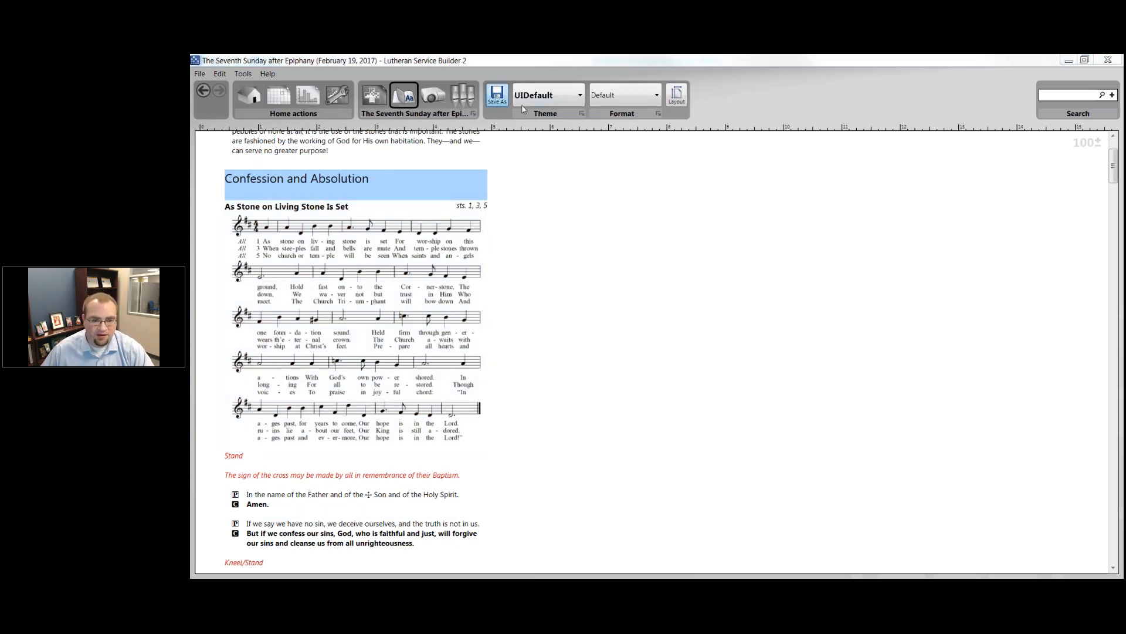
pyautogui.click(497, 95)
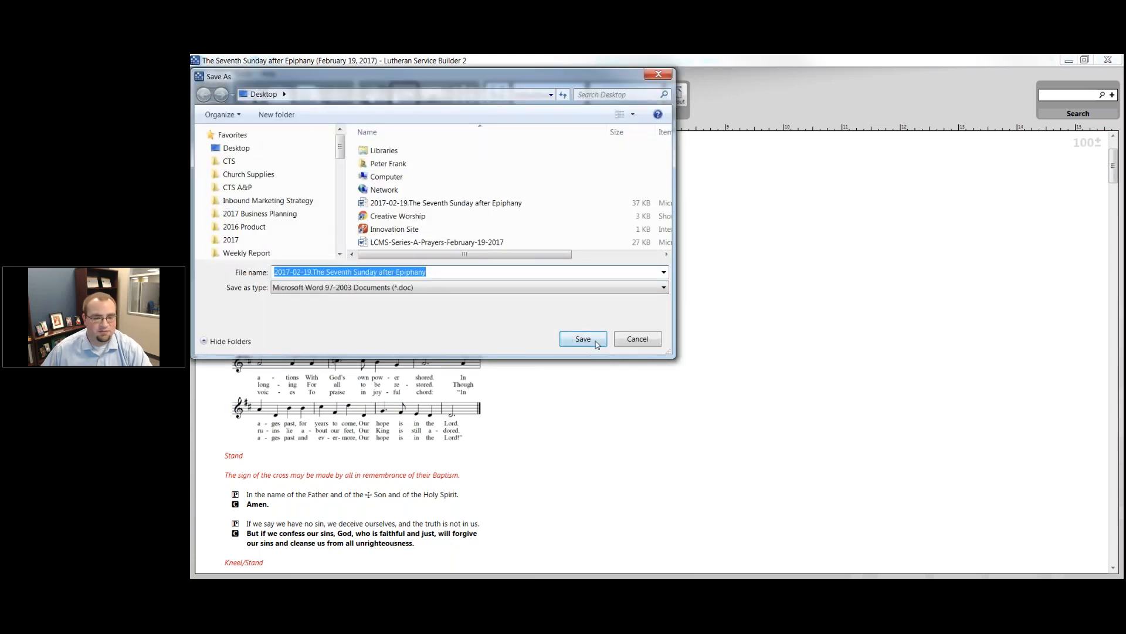
pyautogui.click(598, 344)
pyautogui.click(699, 371)
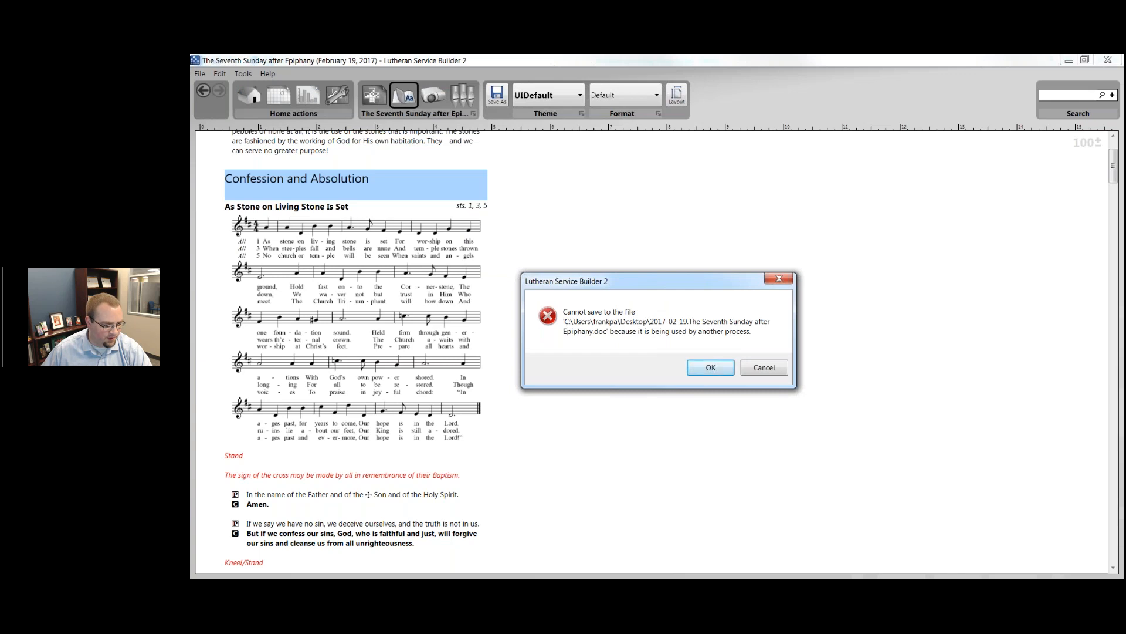
# - Save the bulletin to the Desktop again as the Word 97-2003 document "2017-02-19.The Seventh Sunday after Epiphany", replacing the existing file
pyautogui.hotkey('alt', 'Tab')
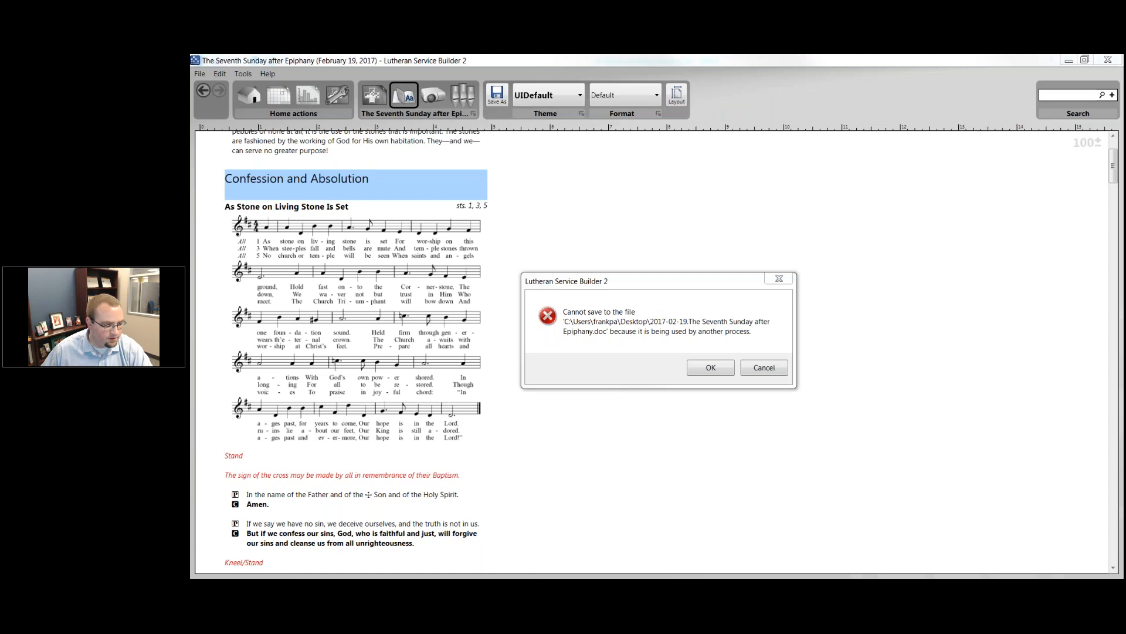
pyautogui.click(336, 115)
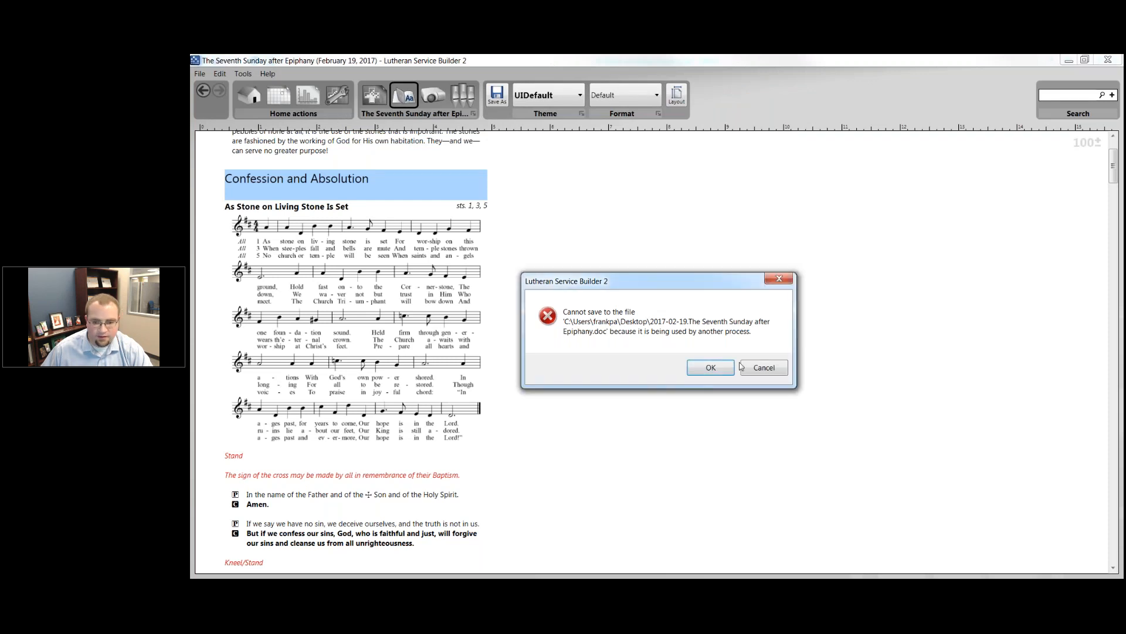
pyautogui.click(720, 368)
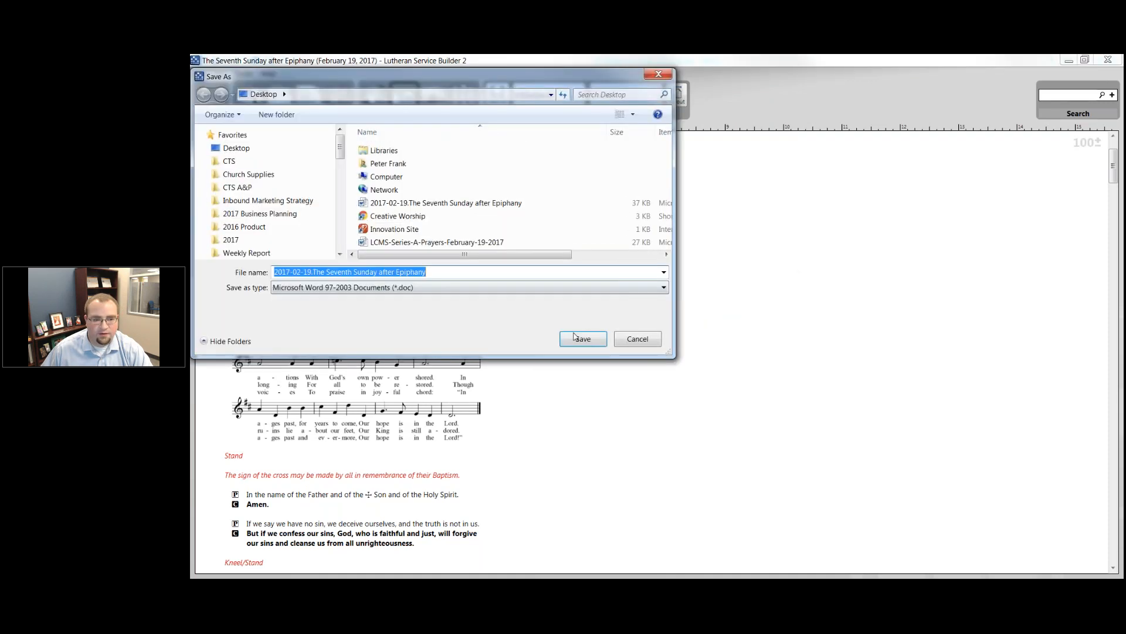
pyautogui.press('Return')
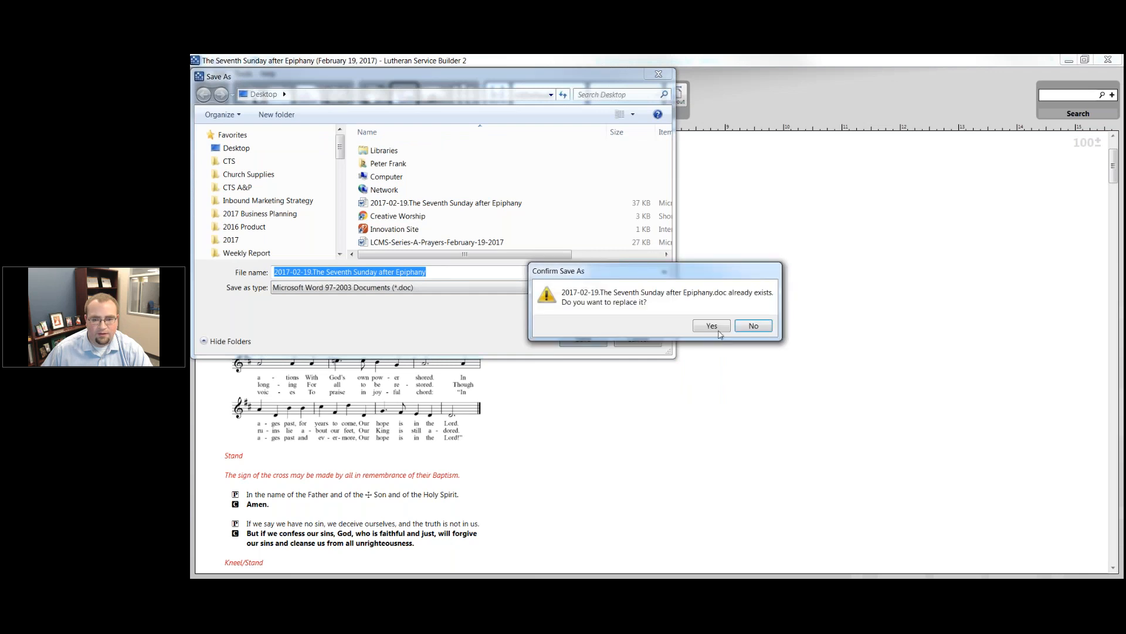
pyautogui.click(719, 333)
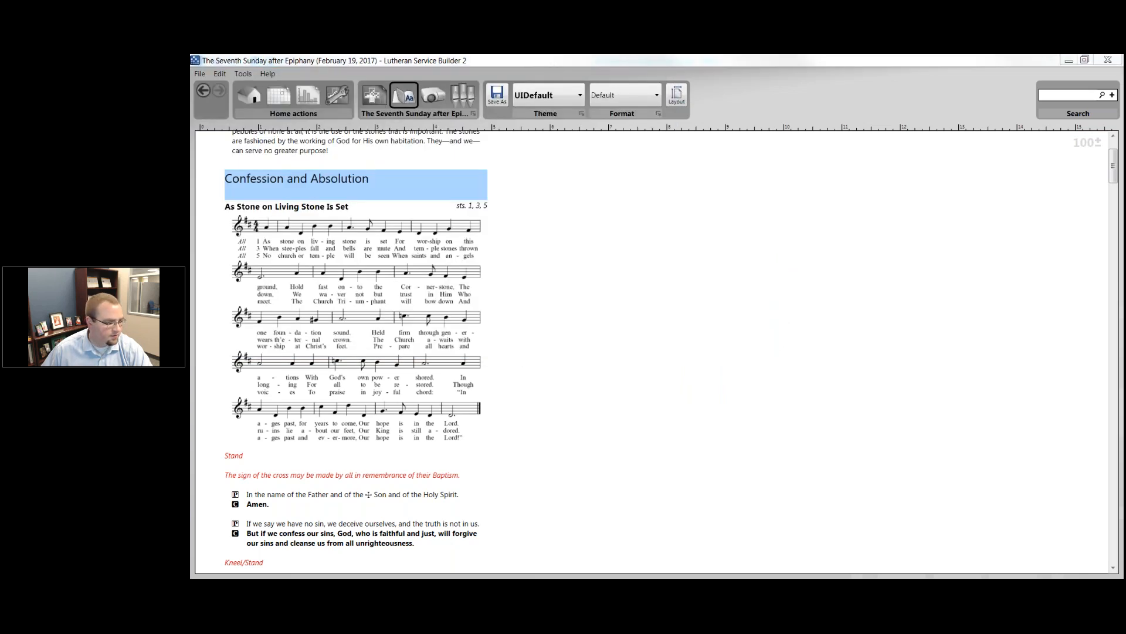
# - Switch to Word and examine the exported bulletin's music and stanzas for "As Stone on Living Stone Is Set"
pyautogui.hotkey('alt', 'Tab')
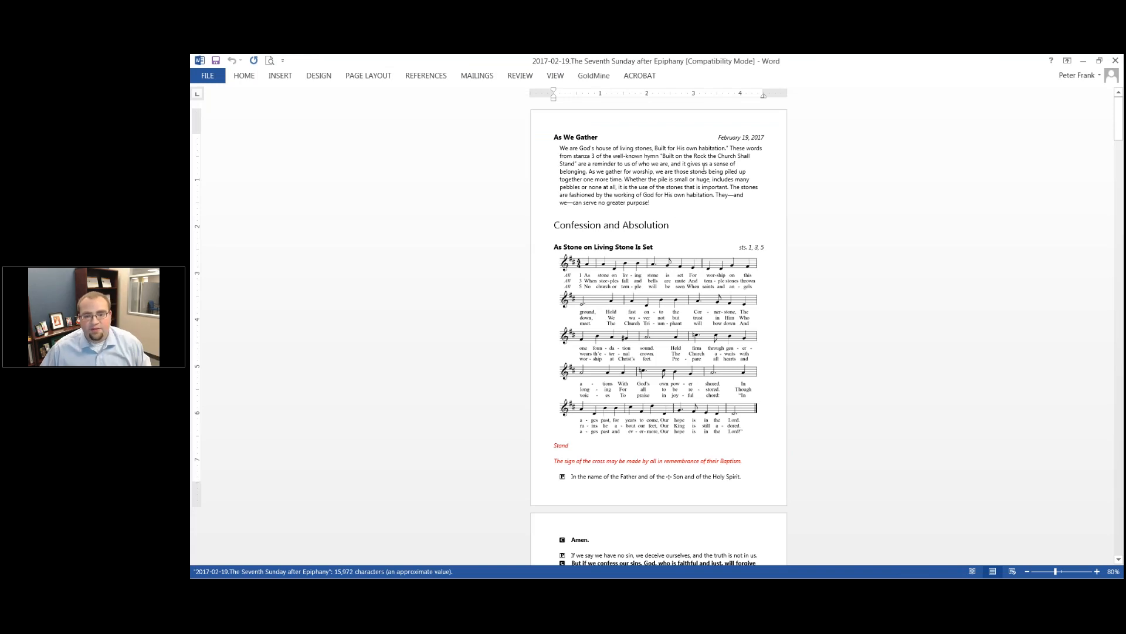
pyautogui.scroll(5, 704, 167)
pyautogui.scroll(1, 685, 185)
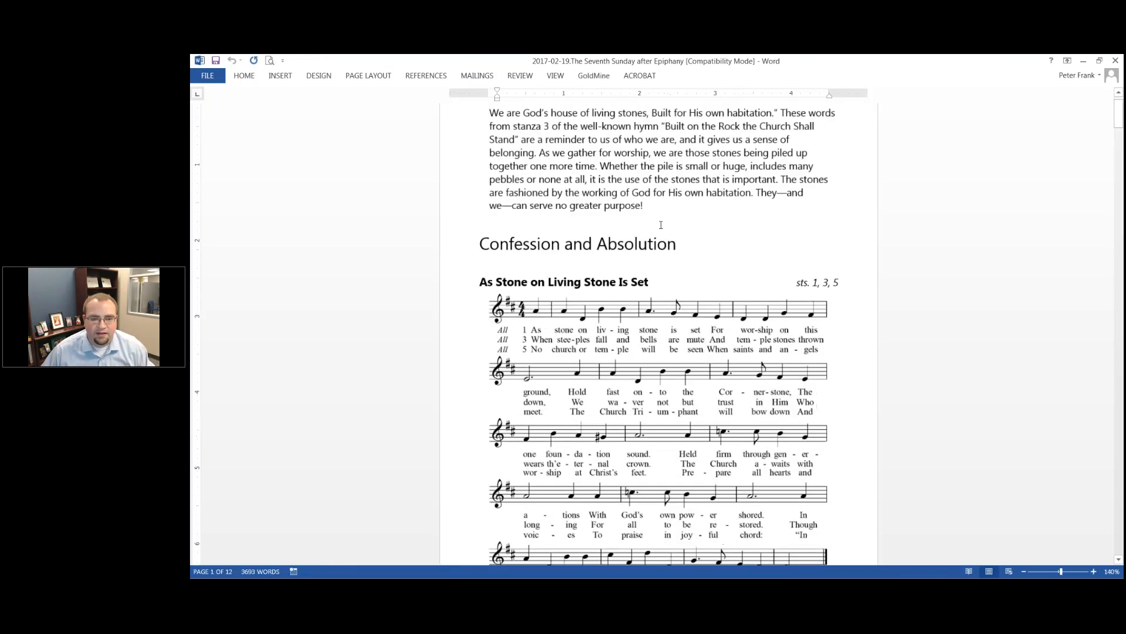
pyautogui.scroll(-3, 660, 225)
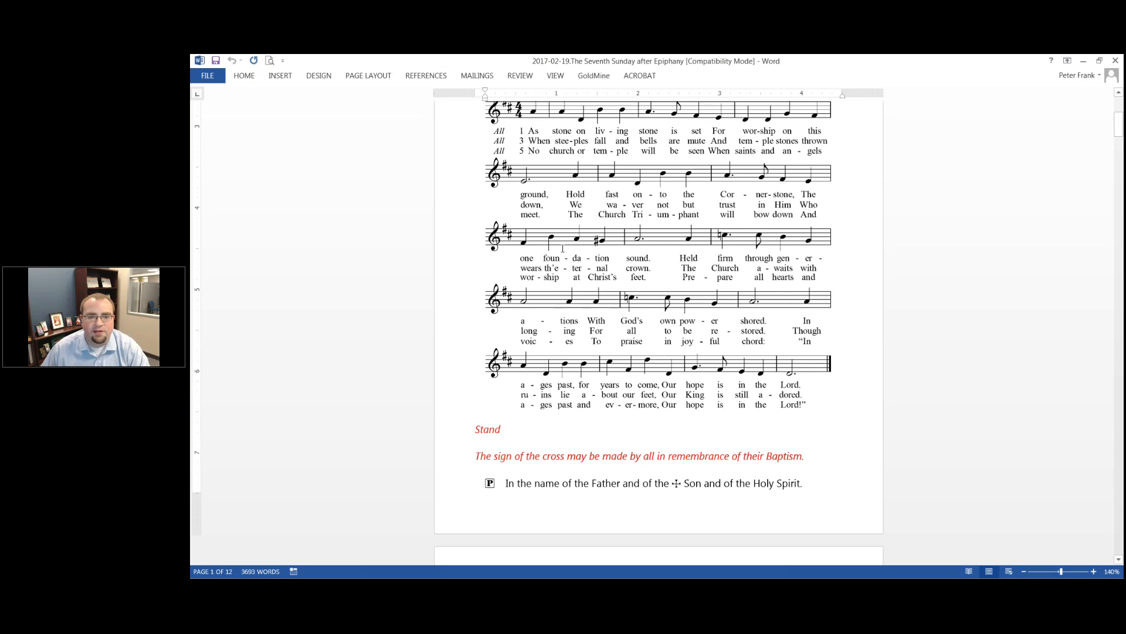
pyautogui.scroll(1, 587, 218)
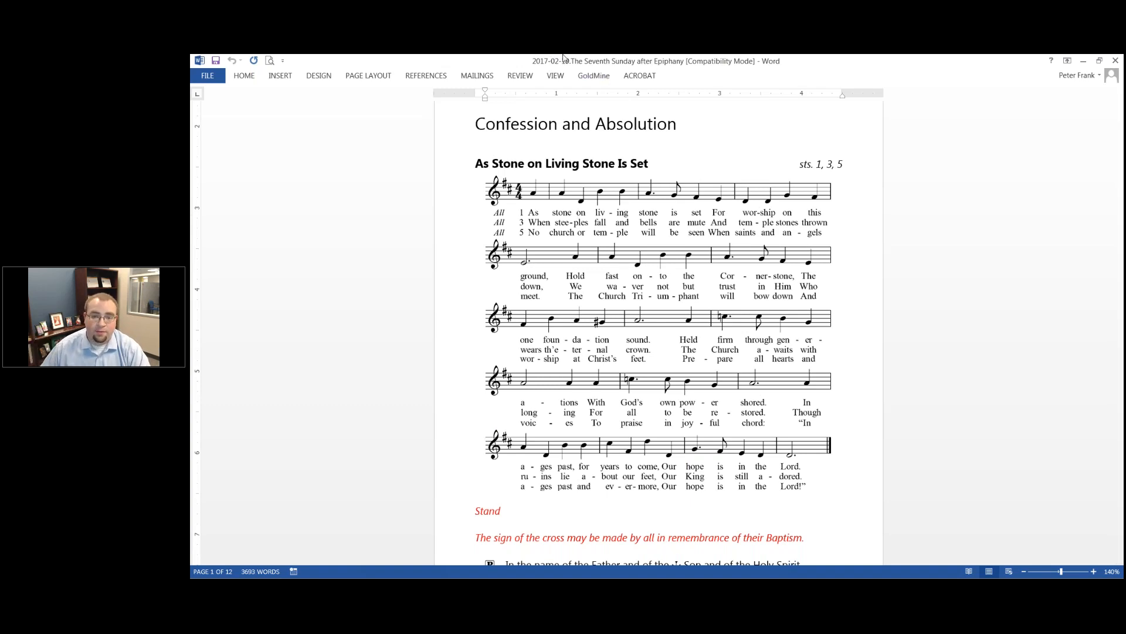
# - Close the exported bulletin and the "As Stone on Living Stone Is Set" document in Word
pyautogui.moveTo(533, 57); pyautogui.dragTo(588, 119)
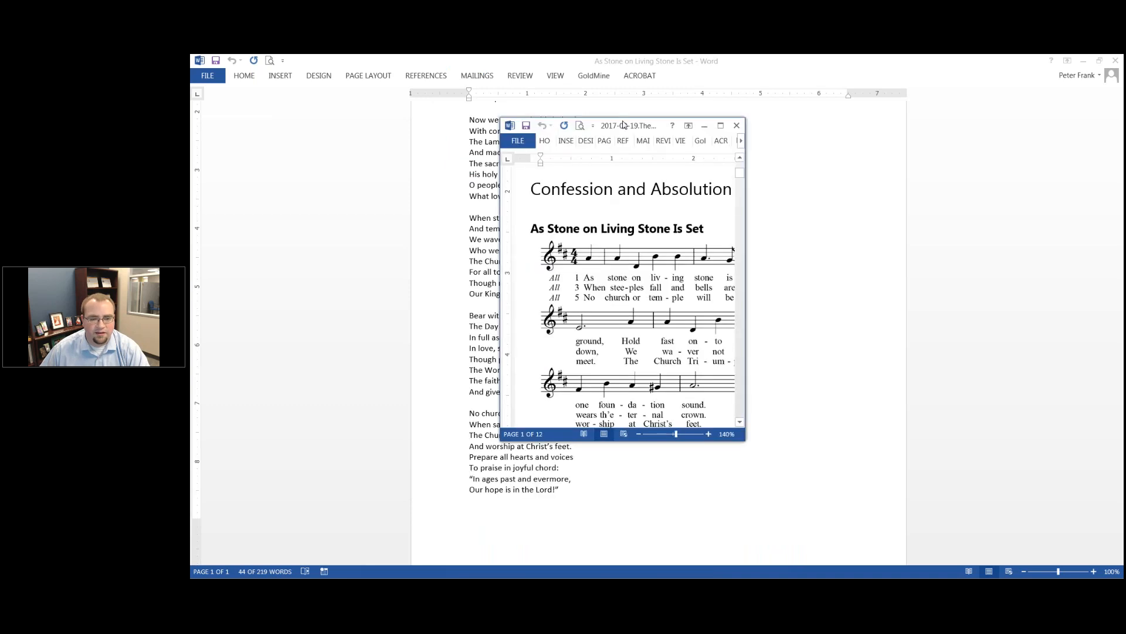
pyautogui.click(737, 124)
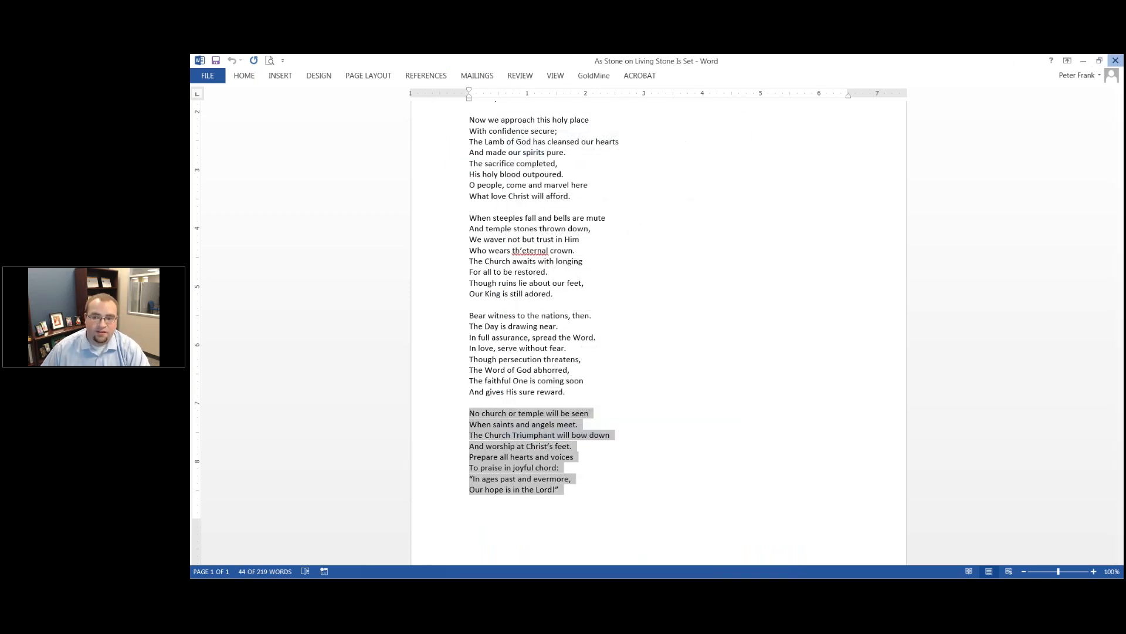
pyautogui.click(1116, 61)
pyautogui.scroll(1, 382, 182)
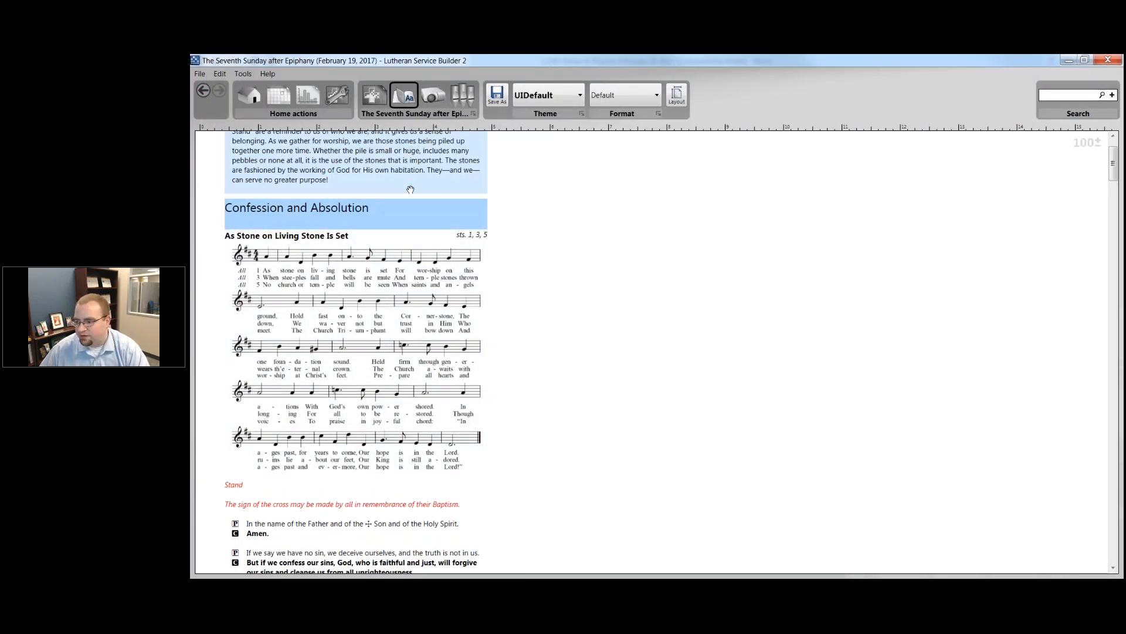
pyautogui.scroll(1, 410, 189)
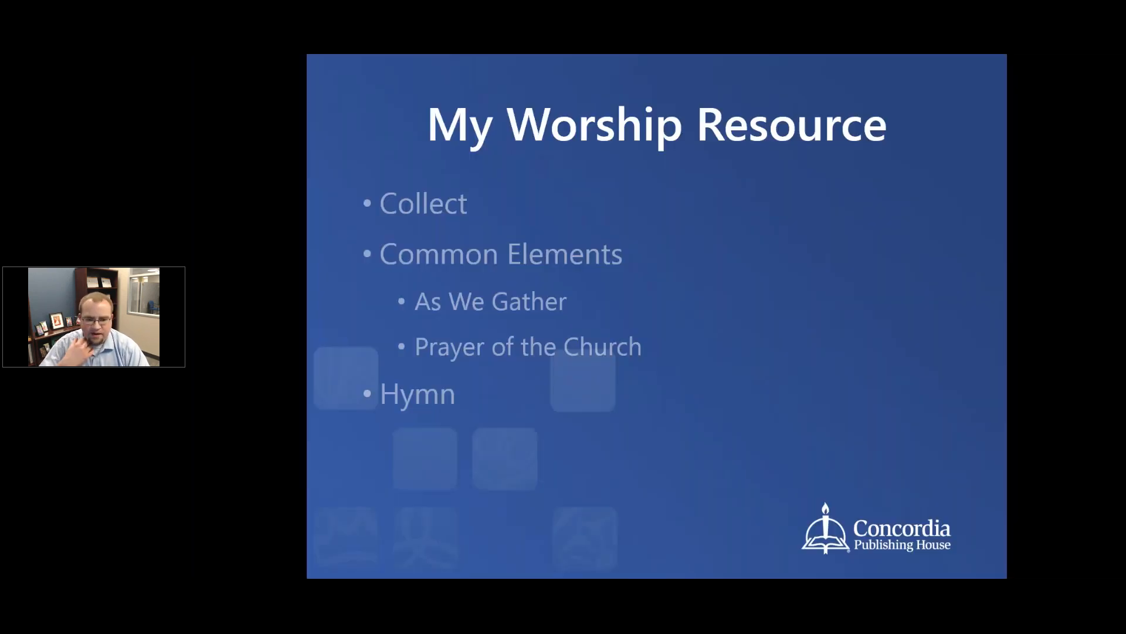
pyautogui.press('Right')
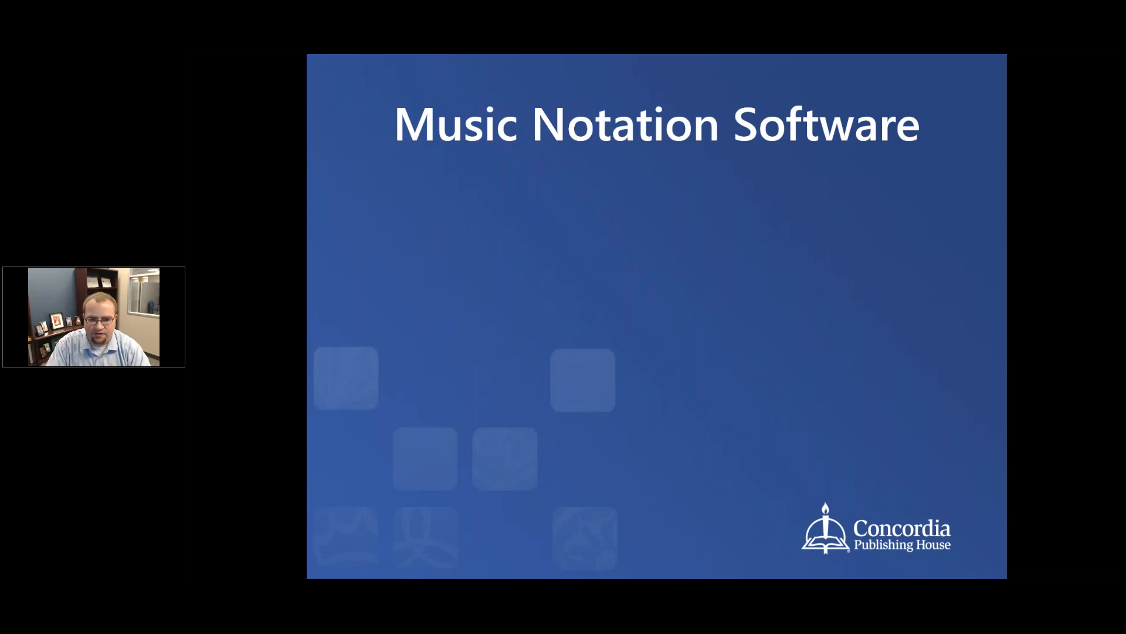
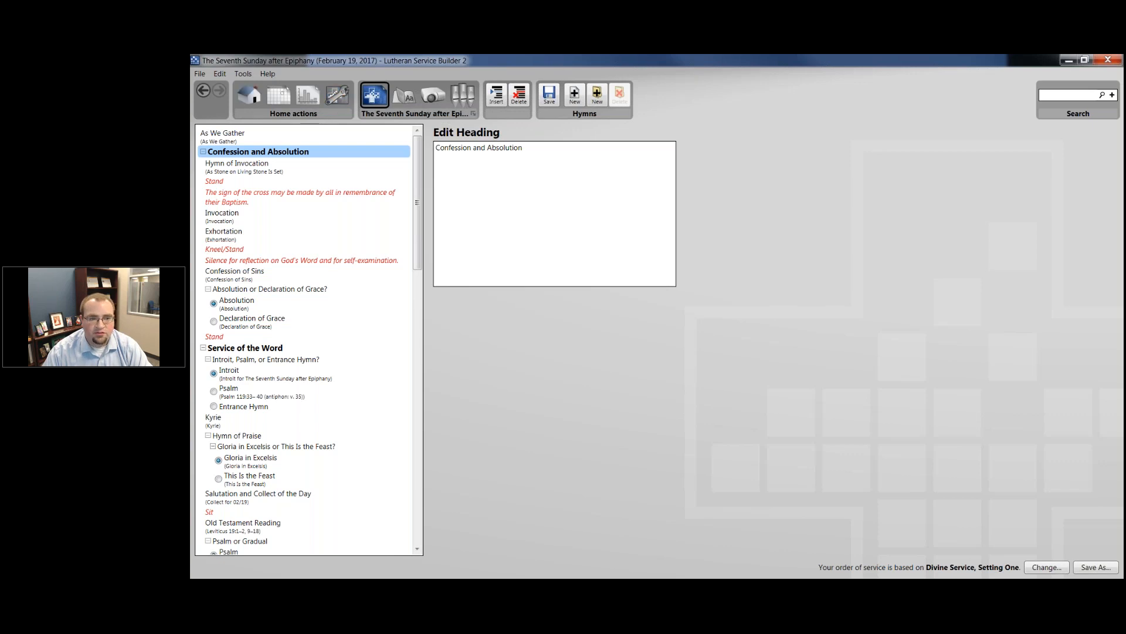
# - Save the current order, including its As We Gather element, as the custom order of service "Divine Service, Setting One (with As We Gather)"
pyautogui.click(257, 144)
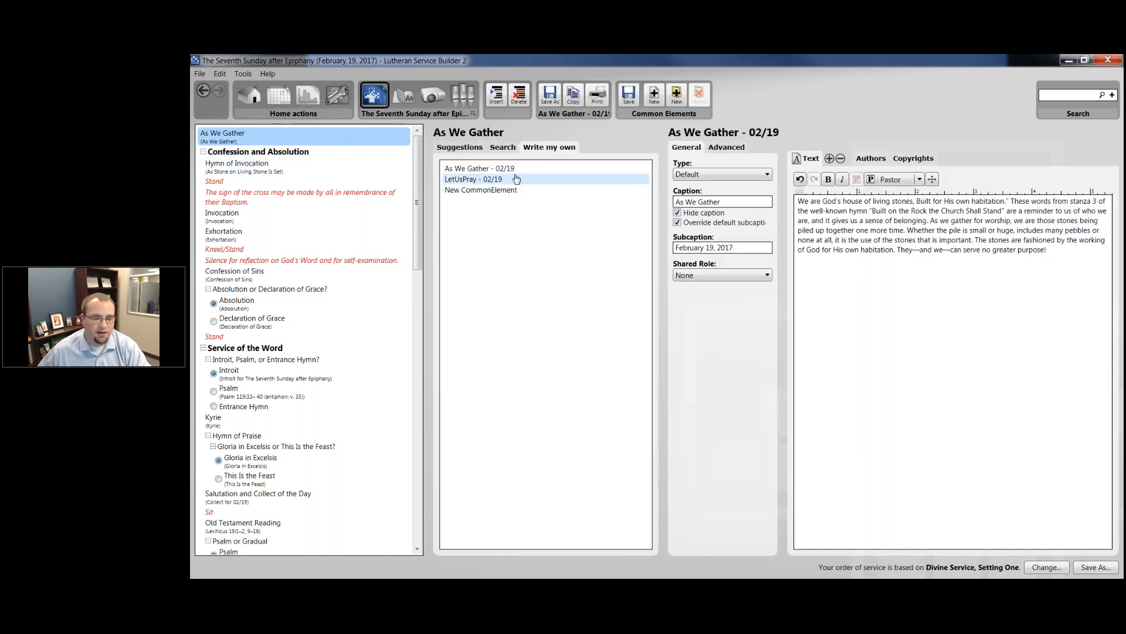
pyautogui.moveTo(498, 180); pyautogui.dragTo(497, 177)
pyautogui.click(496, 169)
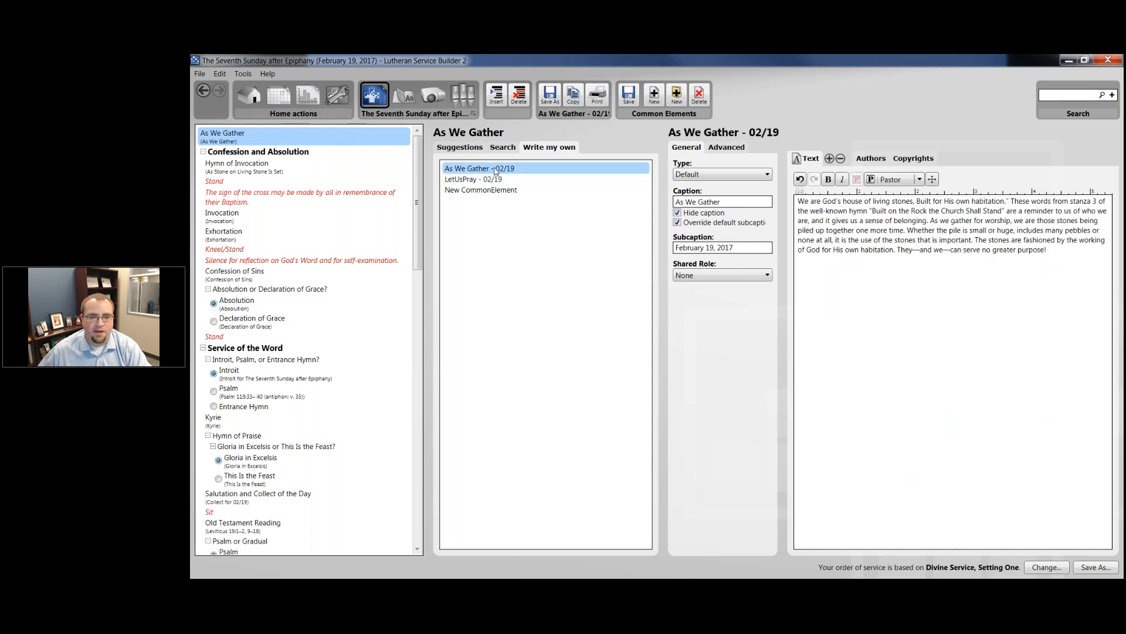
pyautogui.click(1096, 567)
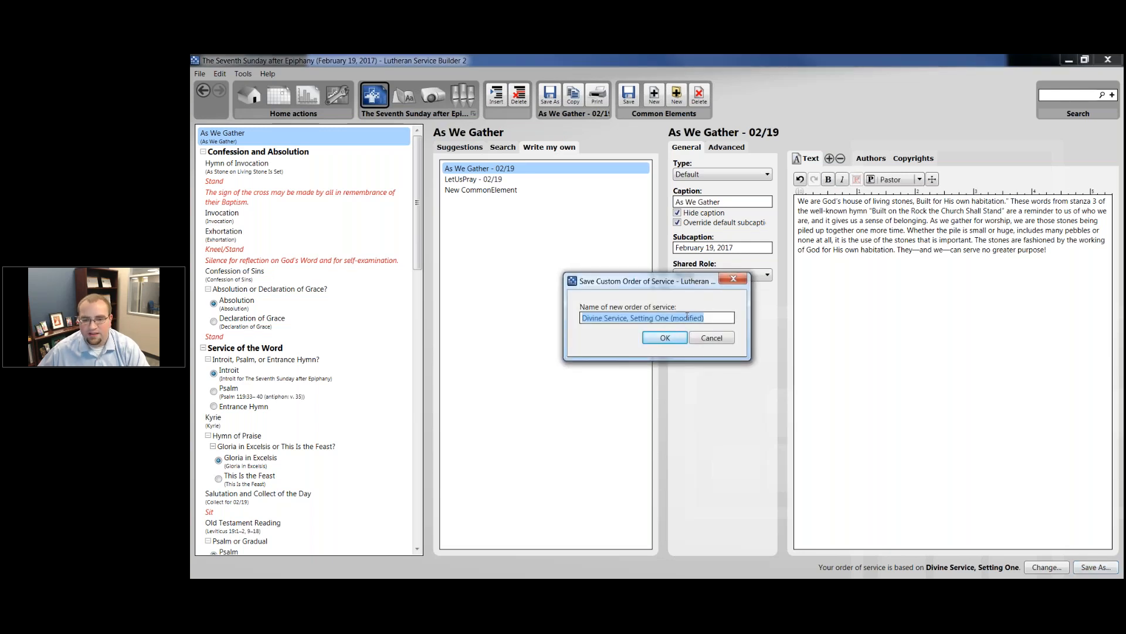
pyautogui.doubleClick(675, 318)
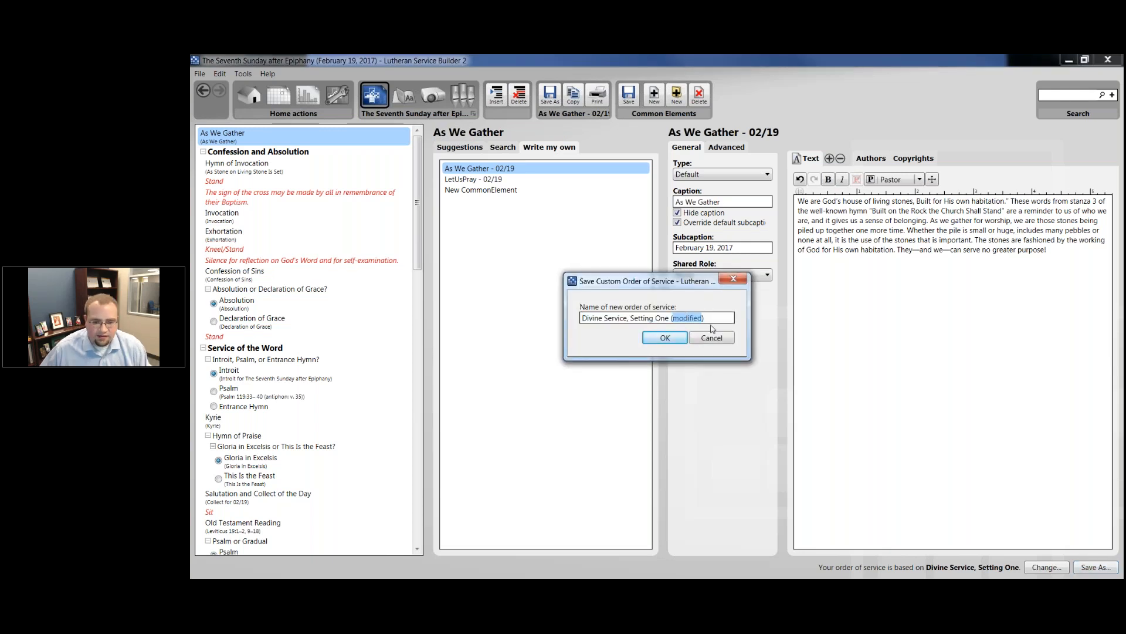
pyautogui.write('with As We Gather')
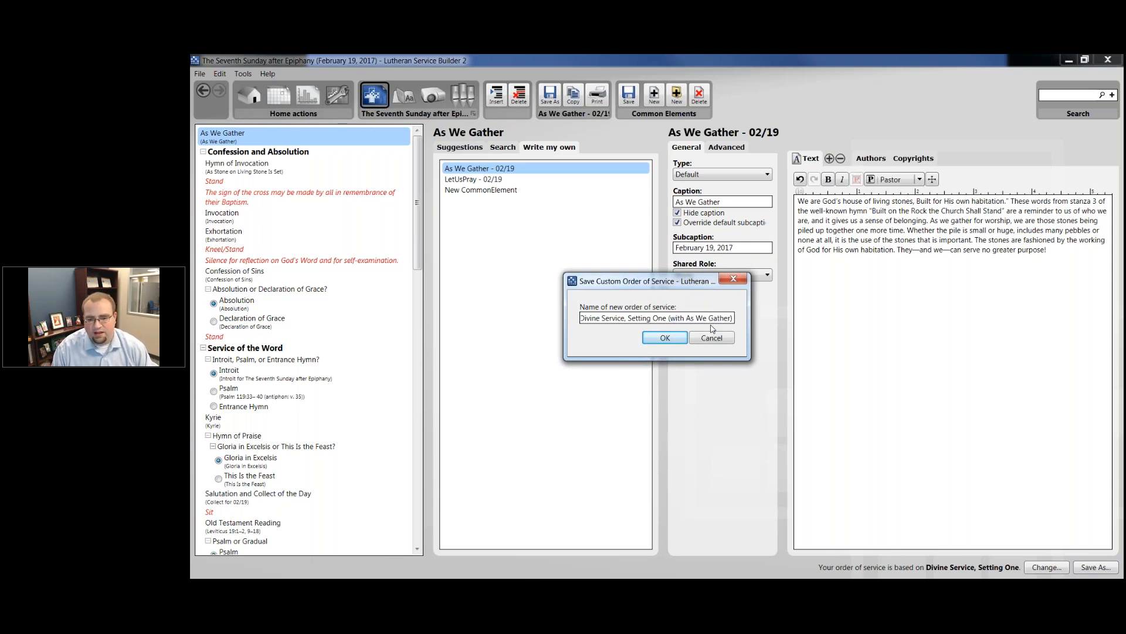
pyautogui.click(669, 341)
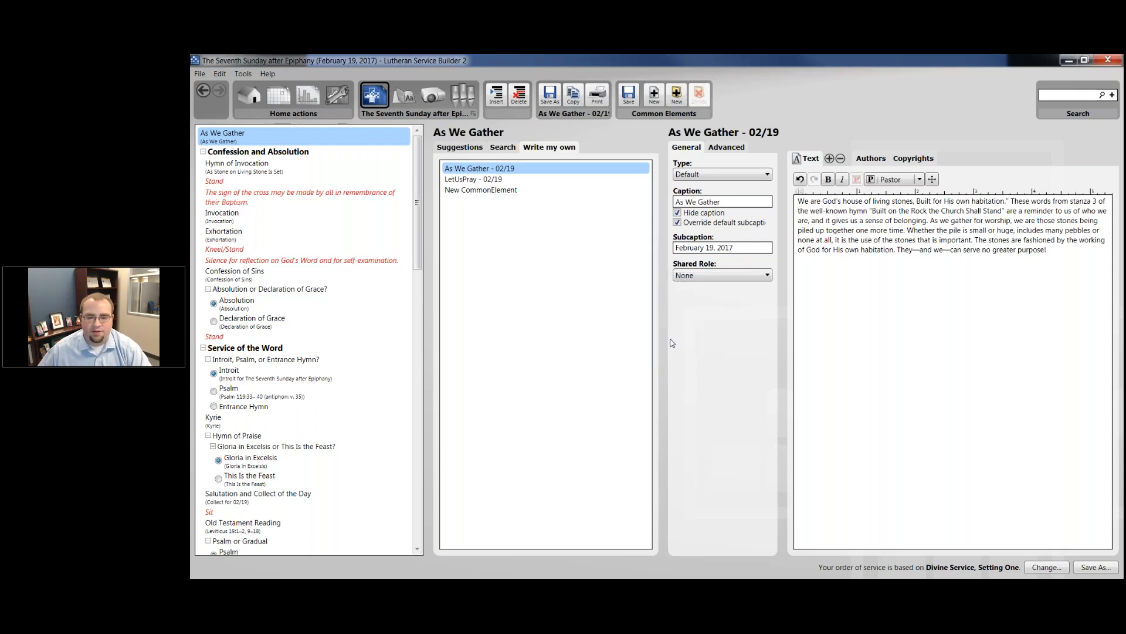
# - Create The Transfiguration of our Lord service for February 26, 2017, using the custom order "Divine Service, Setting One (with As We Gather)"
pyautogui.click(286, 99)
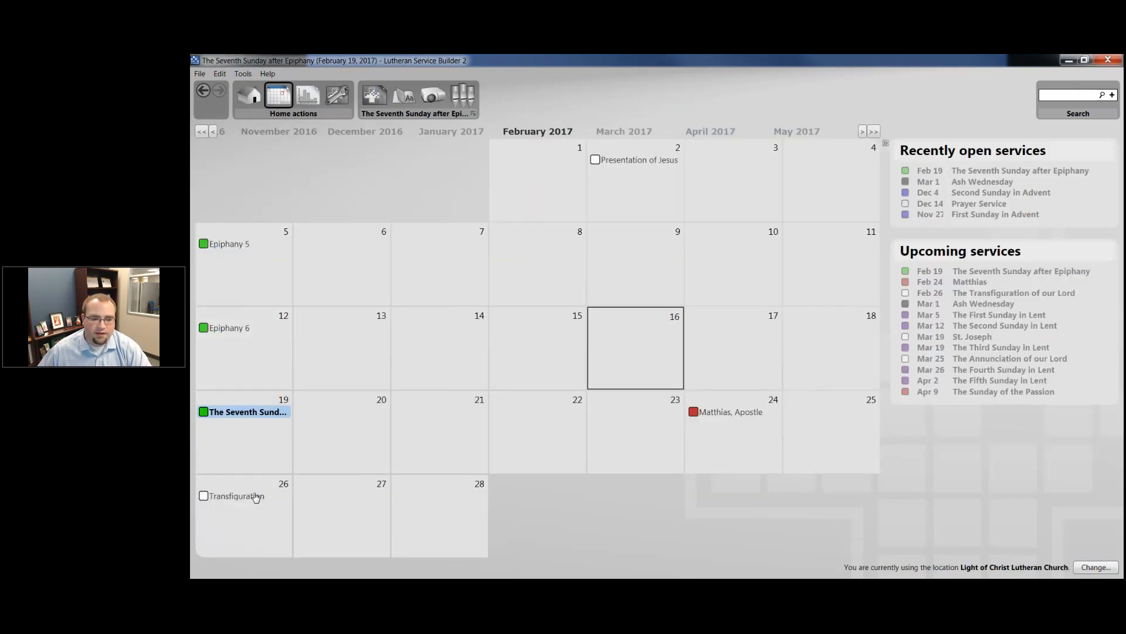
pyautogui.click(256, 497)
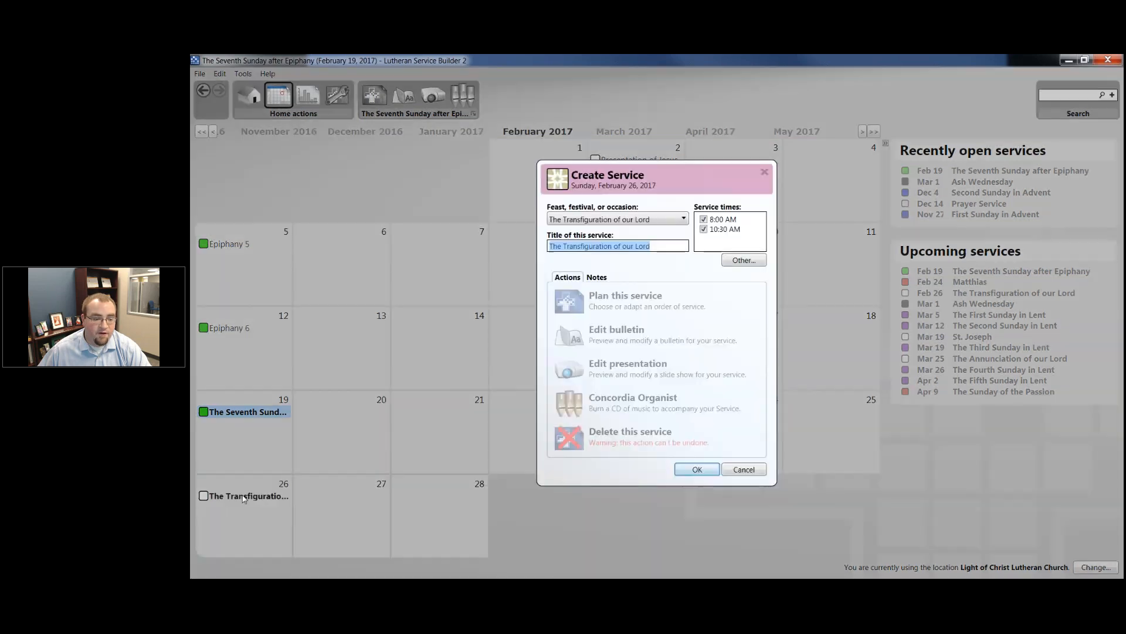
pyautogui.click(653, 221)
pyautogui.click(627, 244)
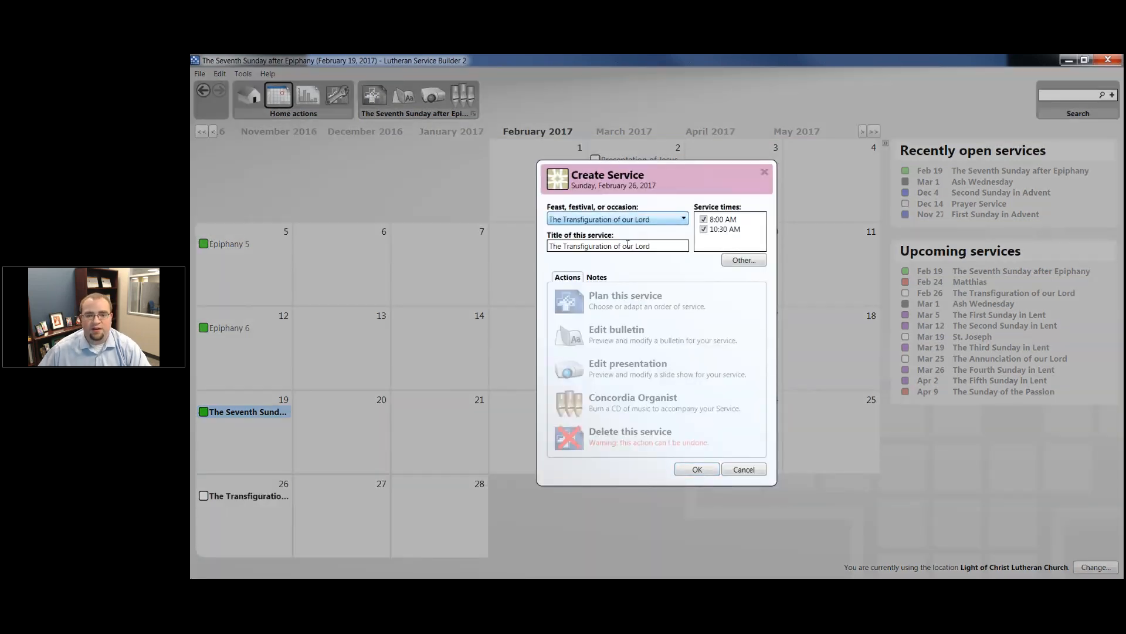
pyautogui.click(630, 308)
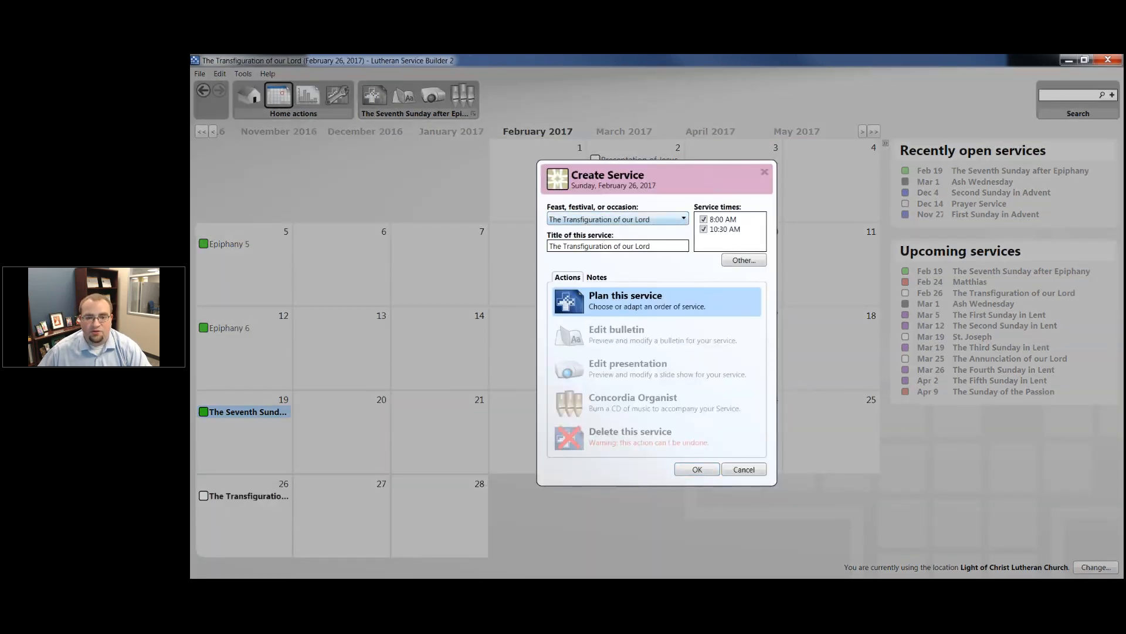
pyautogui.click(443, 413)
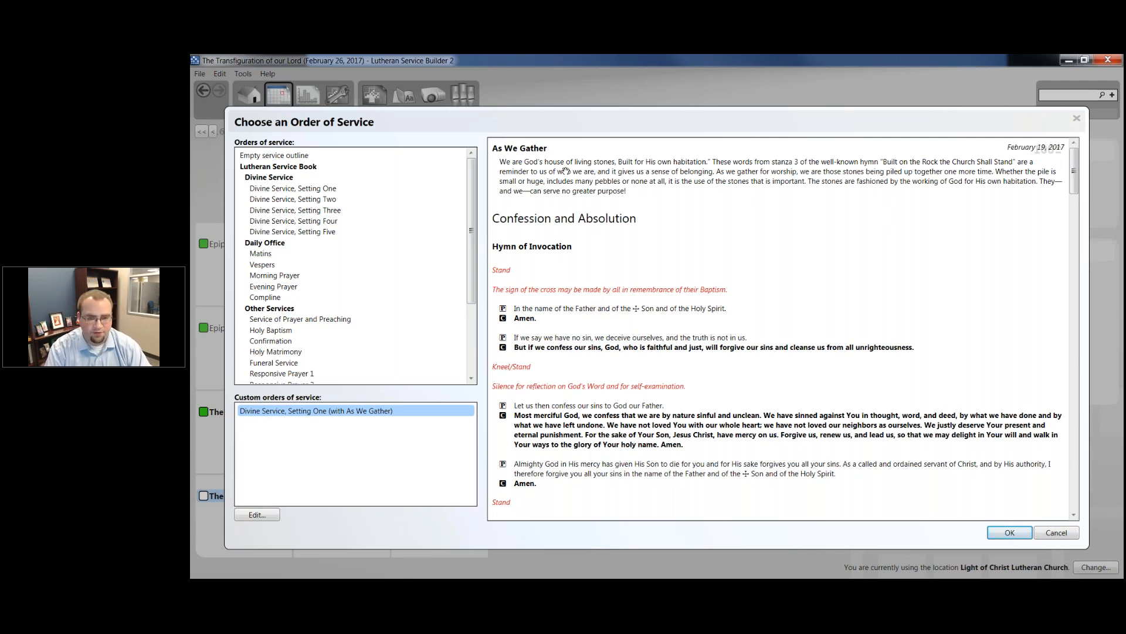
pyautogui.click(1008, 534)
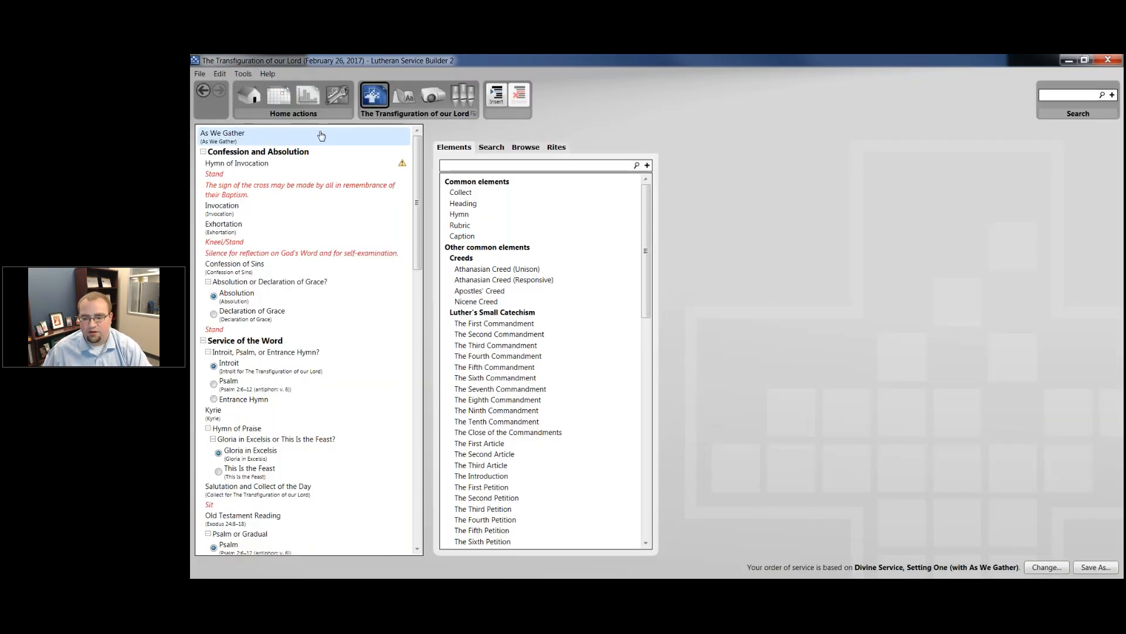
# - Assign "As We Gather - 02/19" to the service's As We Gather element and add a custom category named "As We Gather - 02/26"
pyautogui.doubleClick(472, 179)
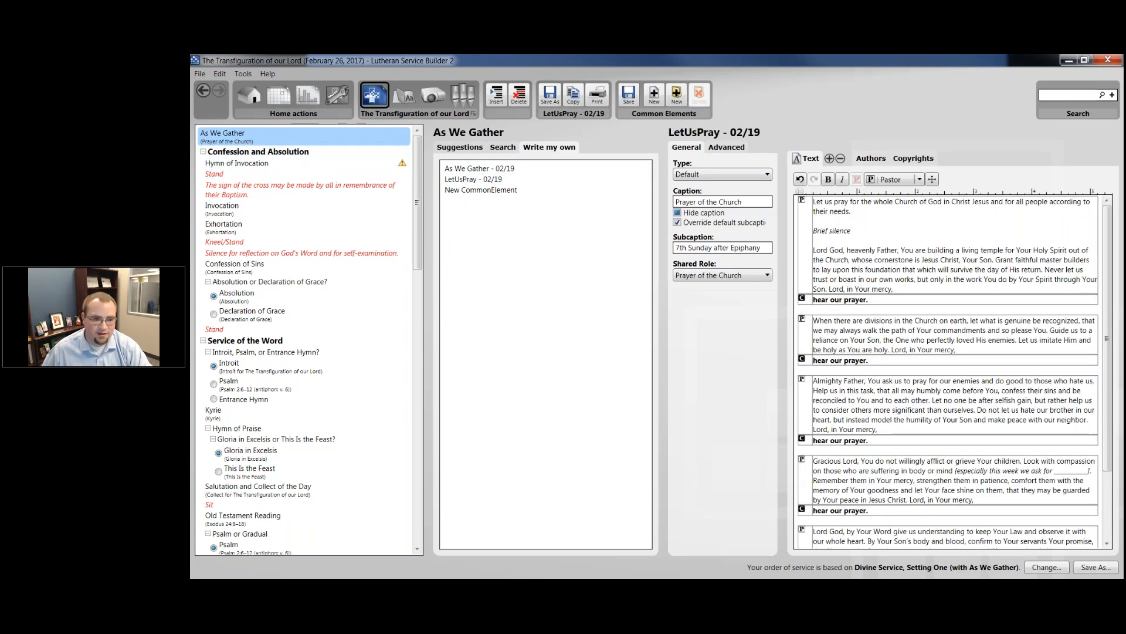
pyautogui.doubleClick(521, 174)
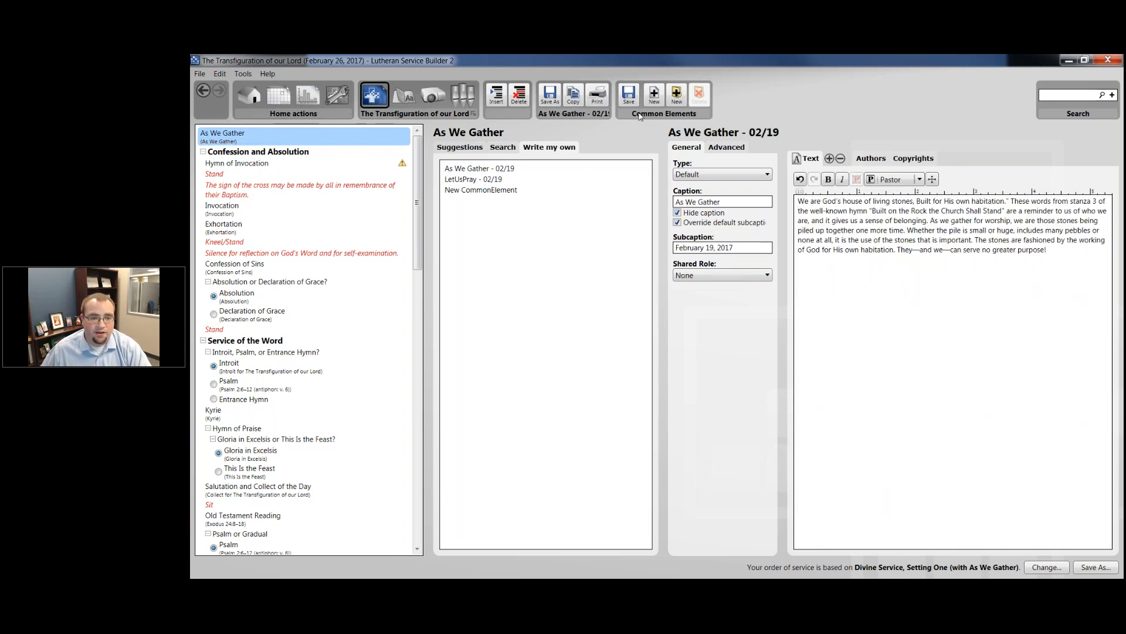
pyautogui.click(677, 95)
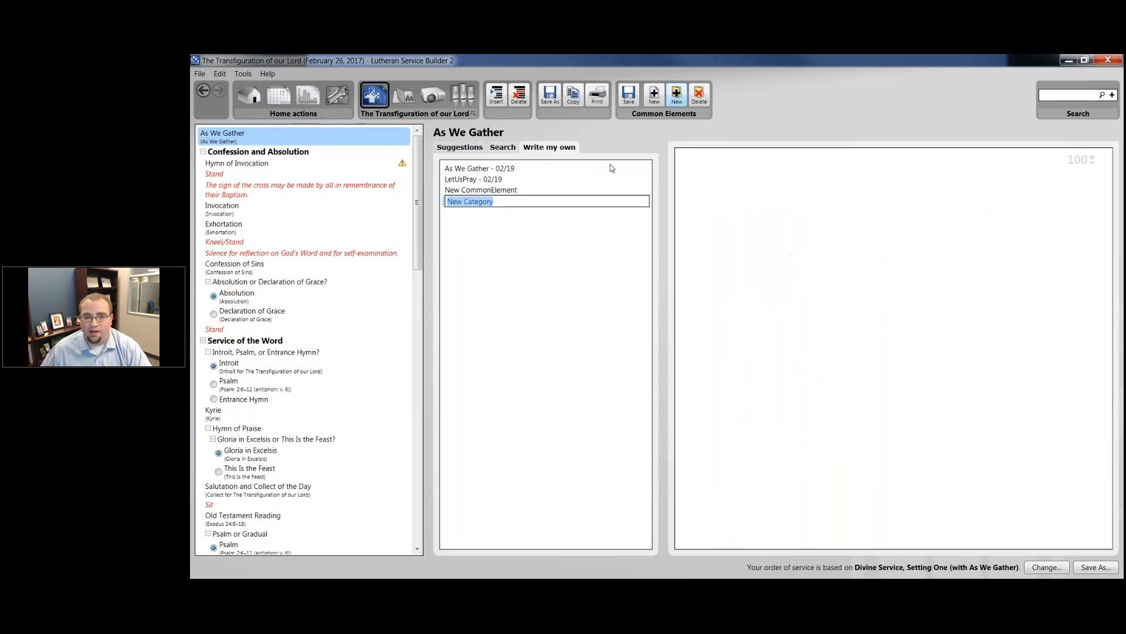
pyautogui.write('As We Gater')
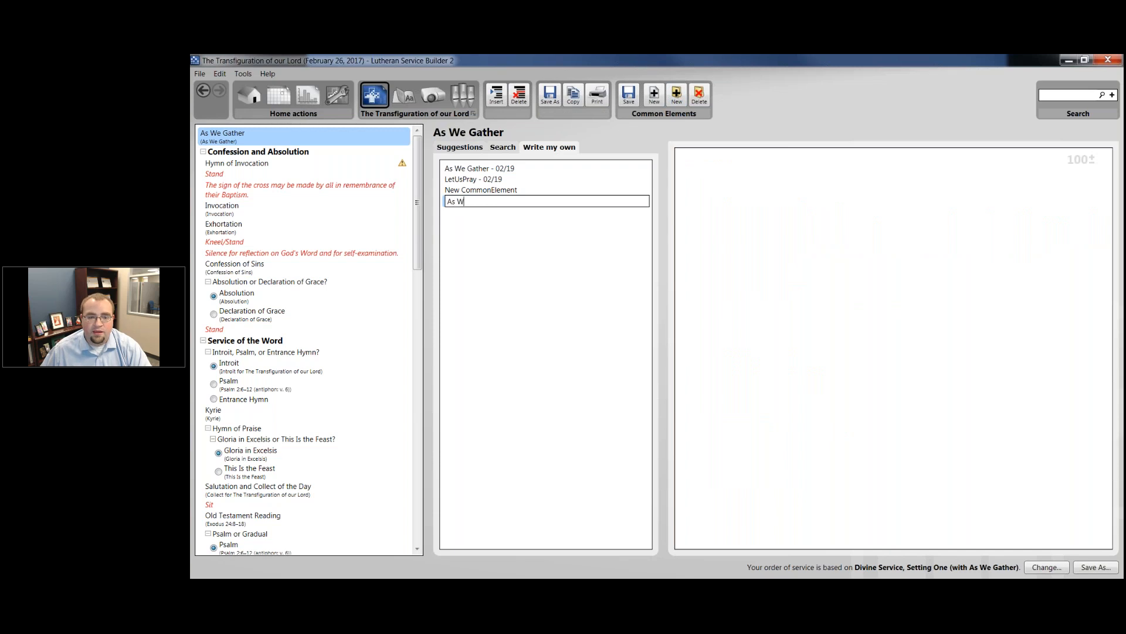
pyautogui.press('BackSpace')
pyautogui.write('her')
pyautogui.press('BackSpace')
pyautogui.press('BackSpace')
pyautogui.press('BackSpace')
pyautogui.press('BackSpace')
pyautogui.write('her - 02/26')
pyautogui.press('Return')
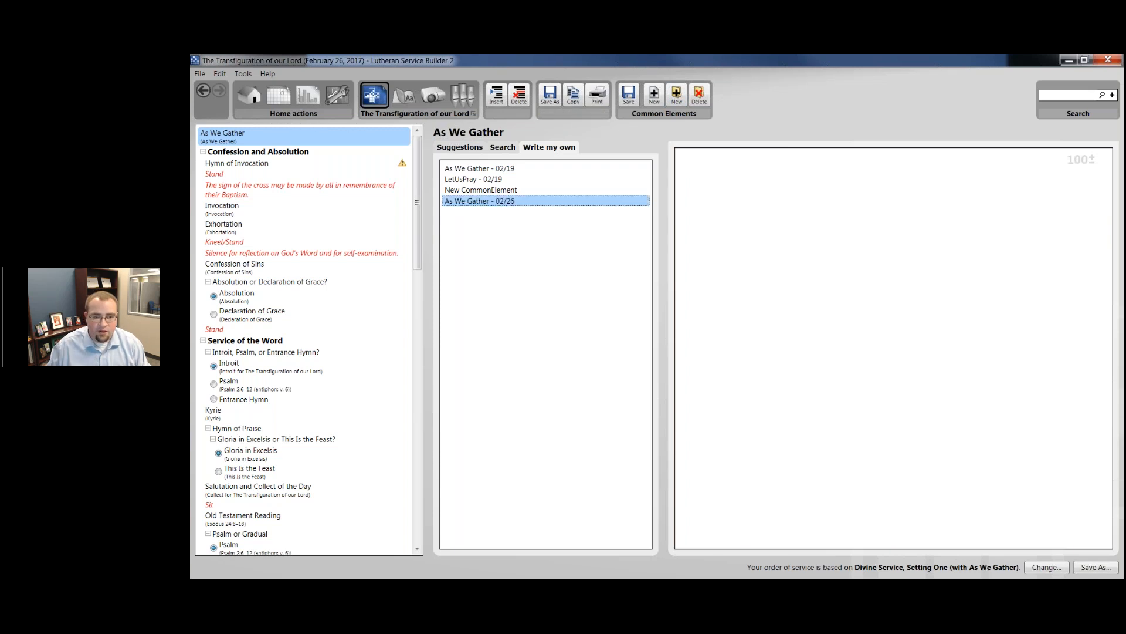
# - Leave the name "As We Gather - 02/26" as entered and check the custom text assigned to the service's As We Gather element
pyautogui.click(599, 200)
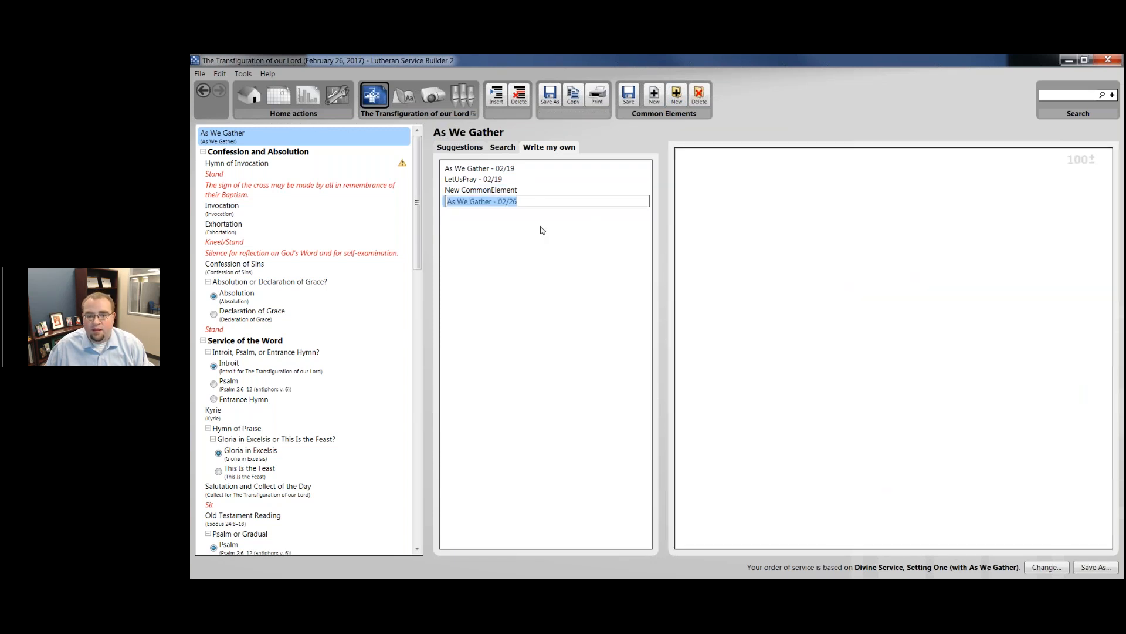
pyautogui.click(499, 209)
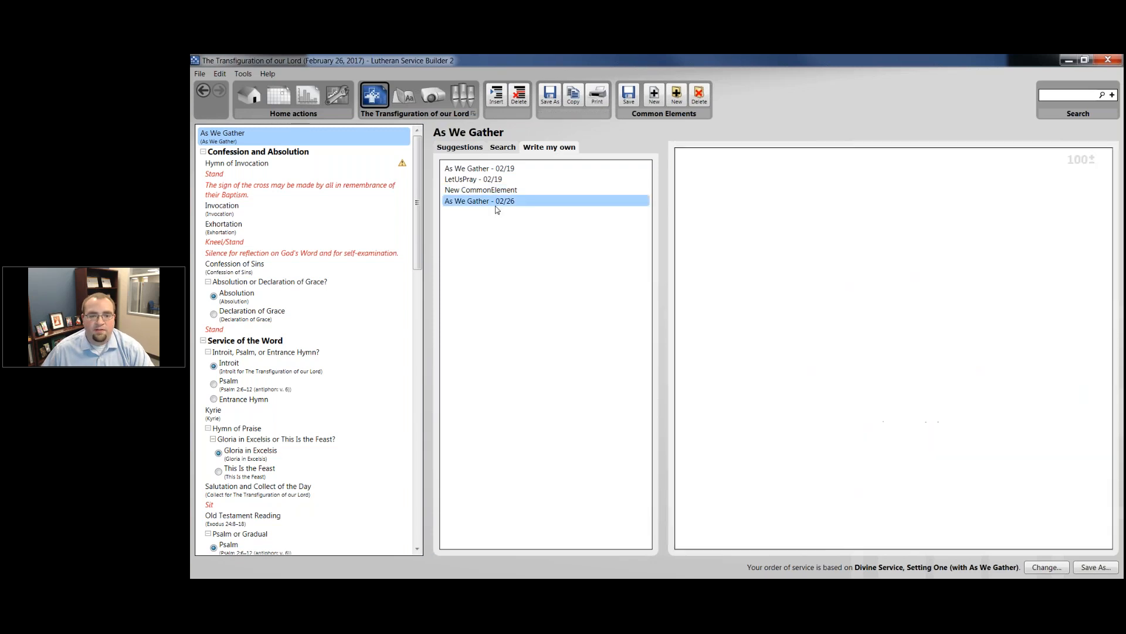
pyautogui.click(255, 145)
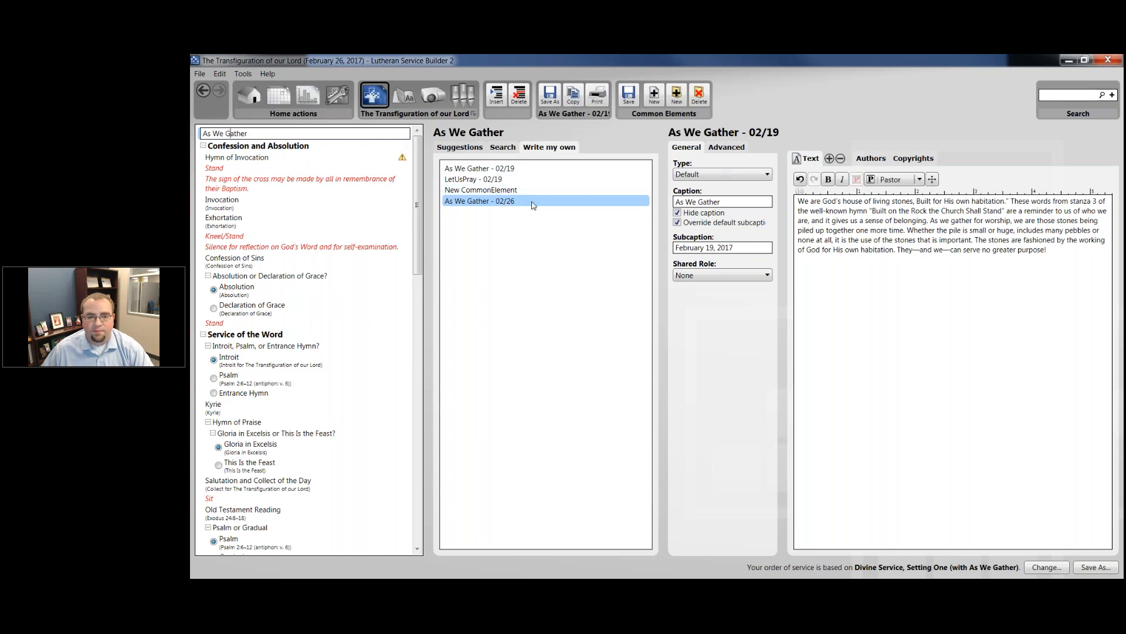
pyautogui.click(533, 203)
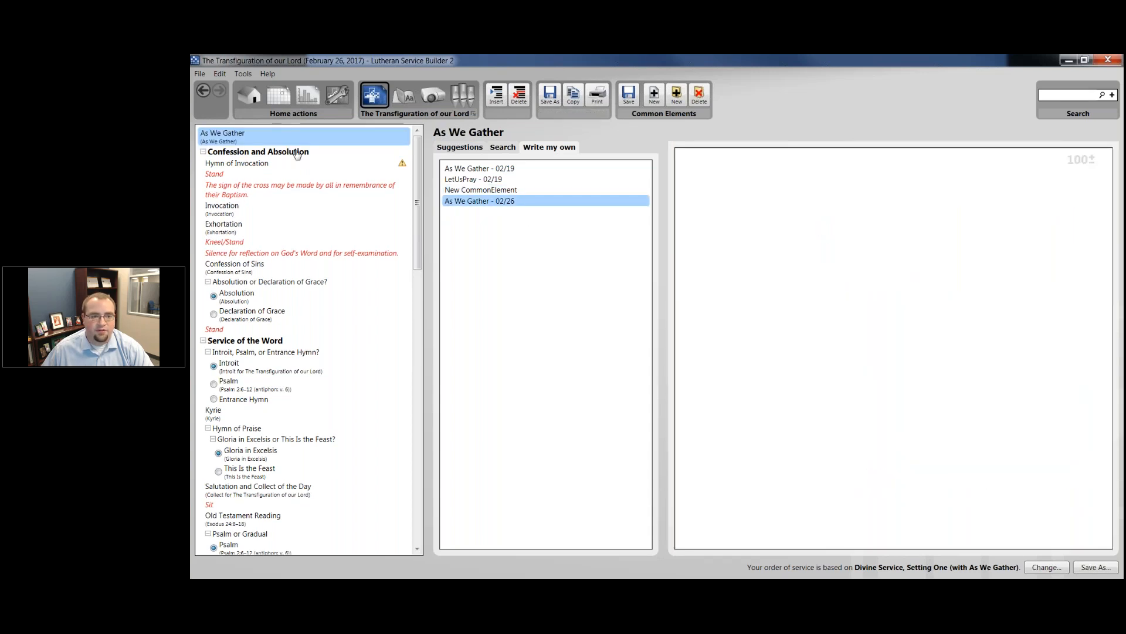
# - Open "New CommonElement" from the common elements in My Worship Resources
pyautogui.click(336, 97)
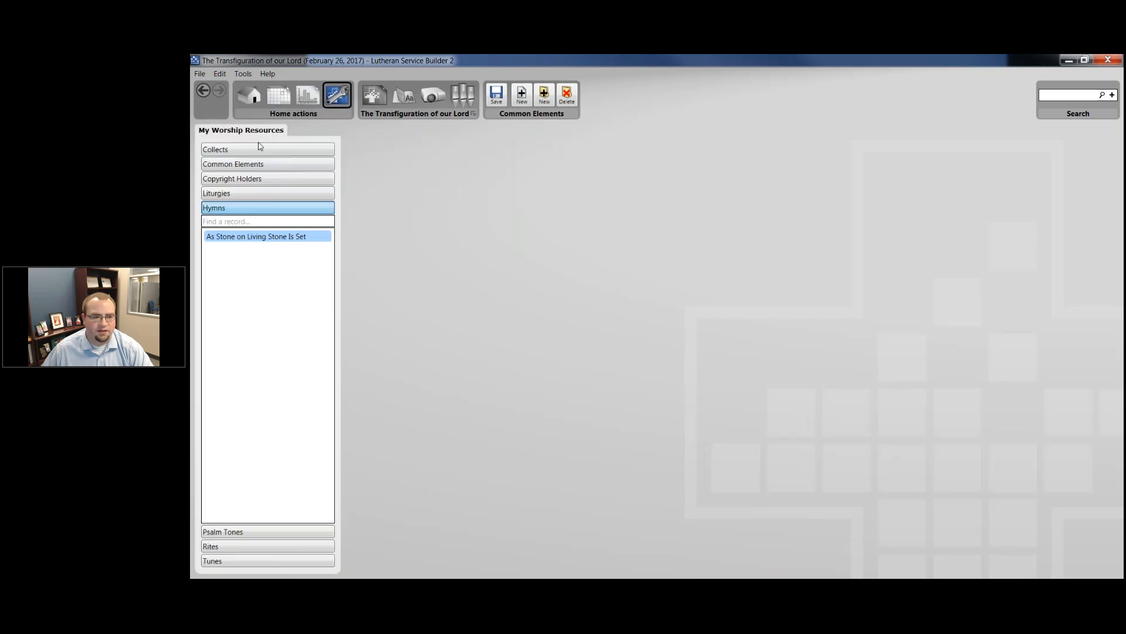
pyautogui.click(255, 165)
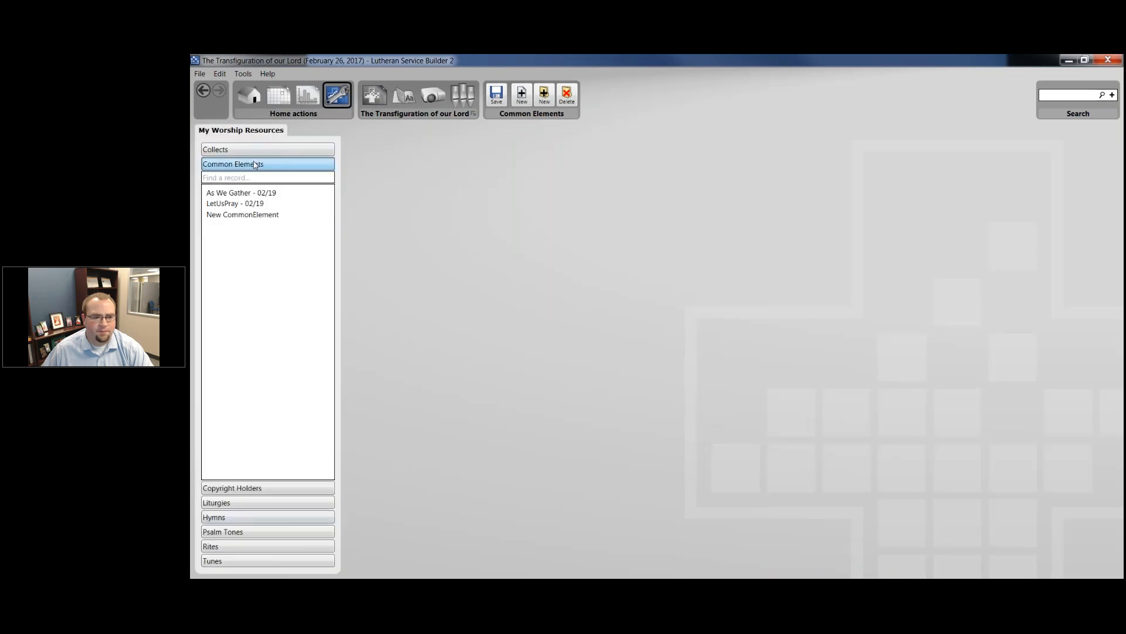
pyautogui.click(258, 216)
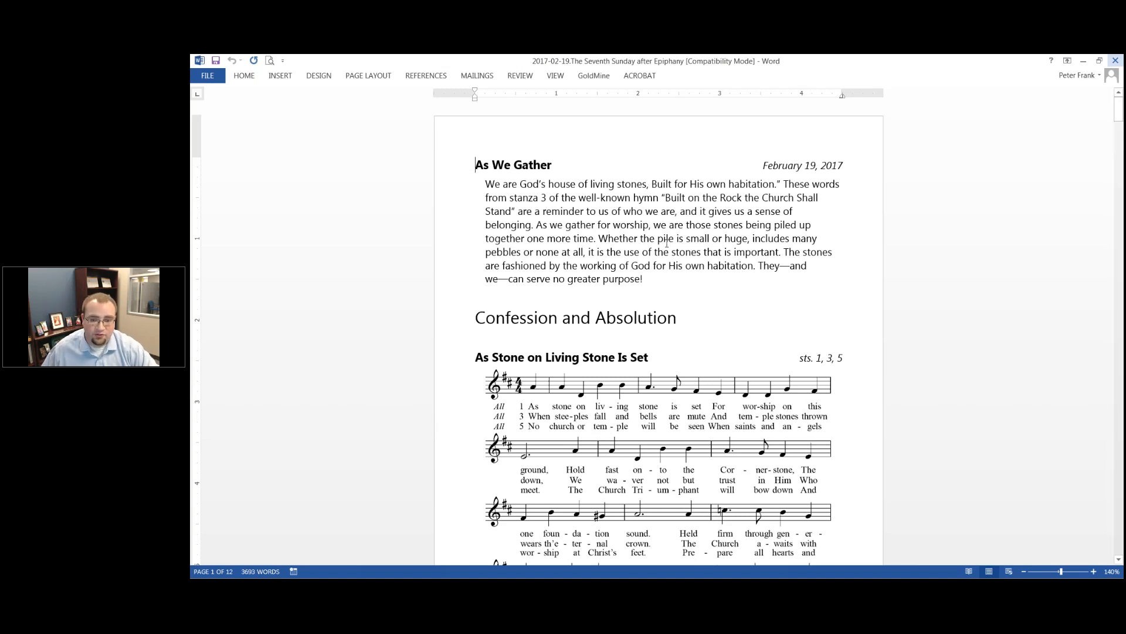
# - In the exported Word bulletin, replace the As We Gather paragraph with "Put text here." and close the document
pyautogui.doubleClick(704, 238)
pyautogui.write('little')
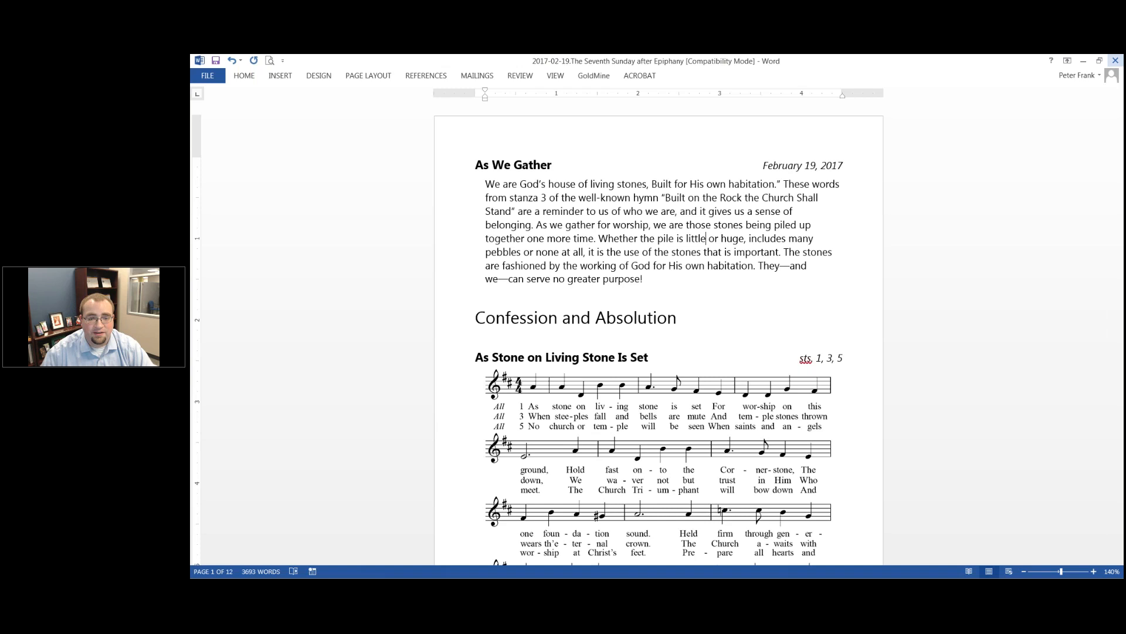
pyautogui.click(655, 265)
pyautogui.moveTo(477, 206); pyautogui.dragTo(475, 199)
pyautogui.click(649, 266)
pyautogui.moveTo(646, 279); pyautogui.dragTo(484, 183)
pyautogui.write('Put text here.')
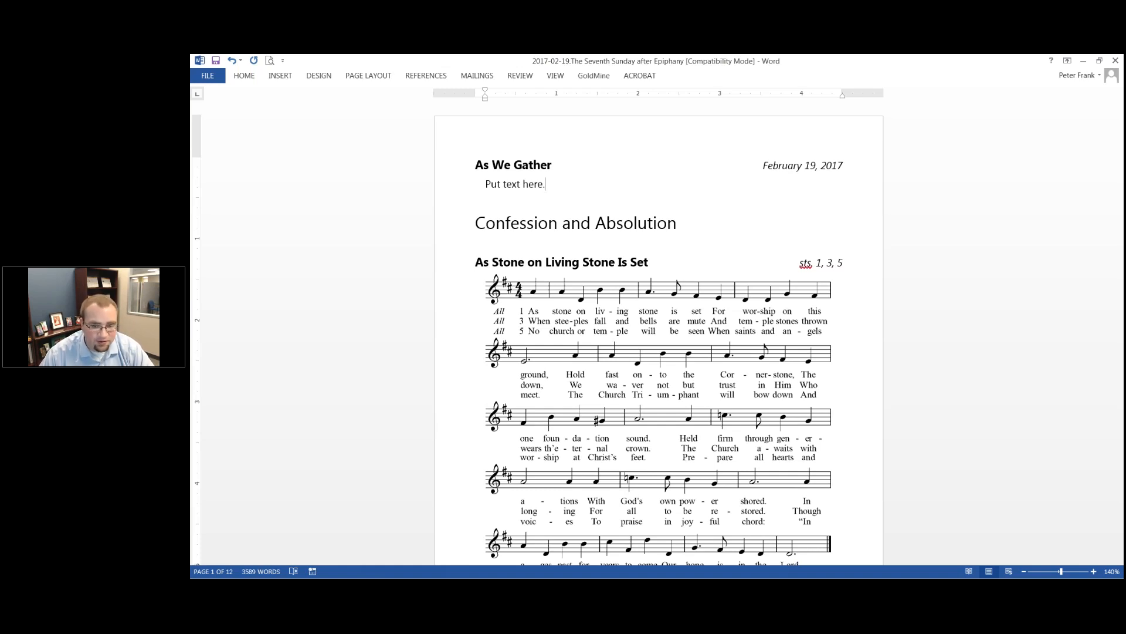
pyautogui.click(1113, 65)
pyautogui.press('Escape')
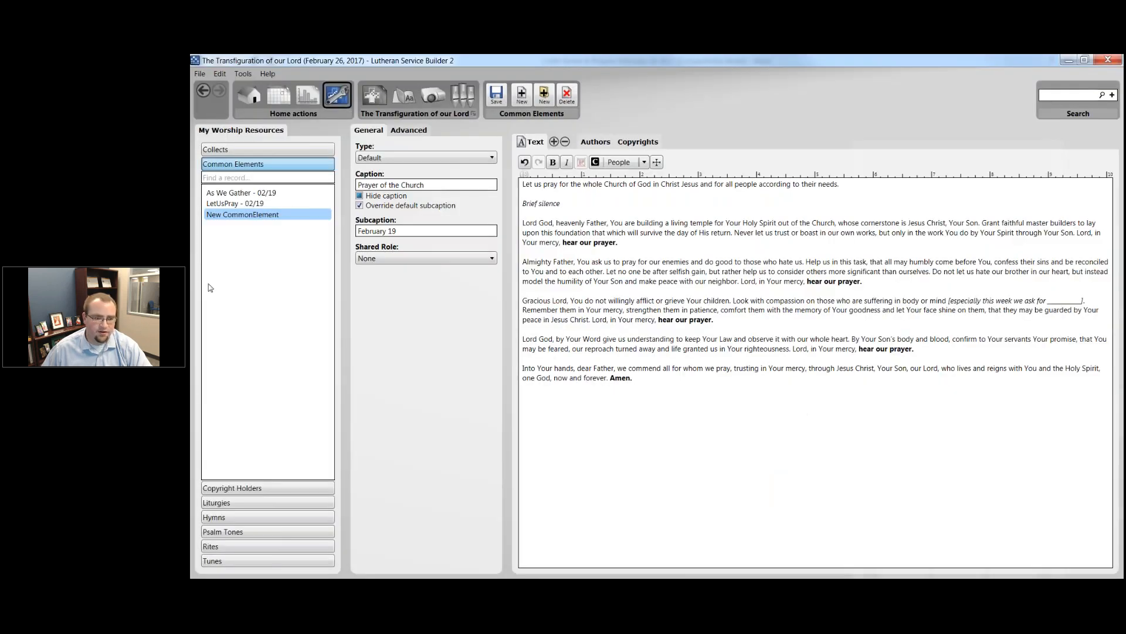
# - From the calendar, open The Transfiguration of our Lord service for February 26 and bring up its order of service choices
pyautogui.click(247, 101)
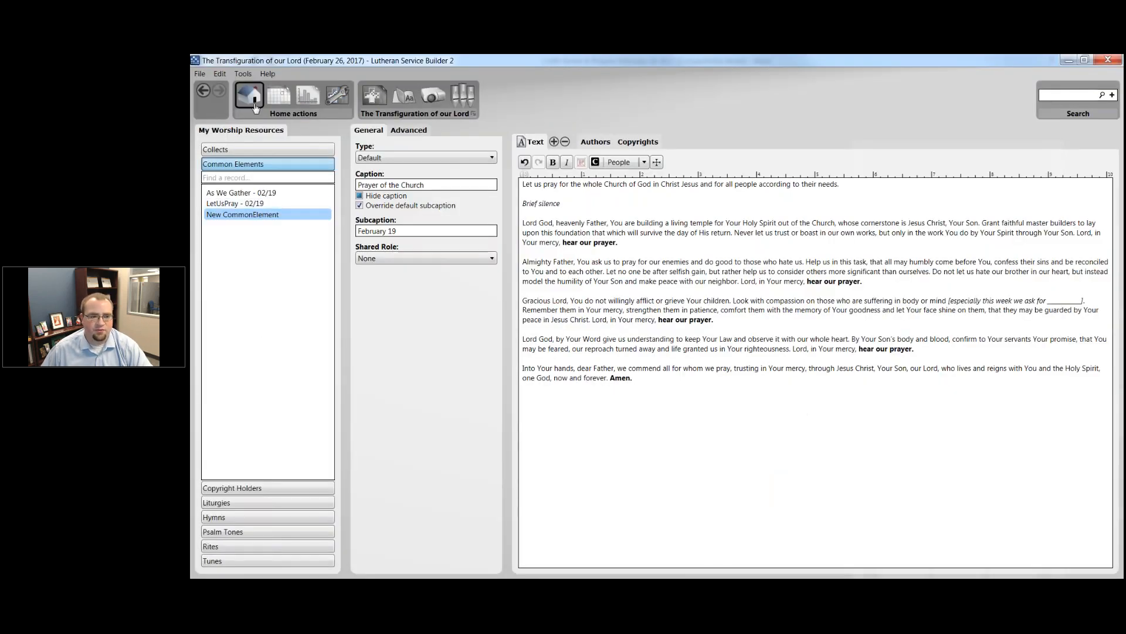
pyautogui.click(277, 100)
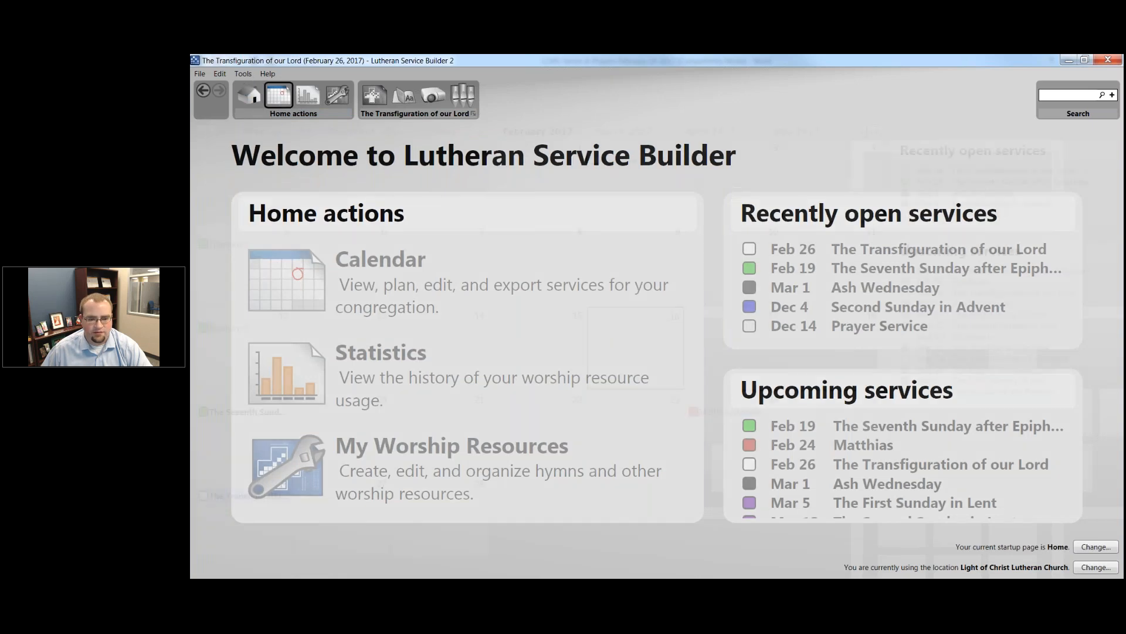
pyautogui.click(281, 494)
pyautogui.click(657, 301)
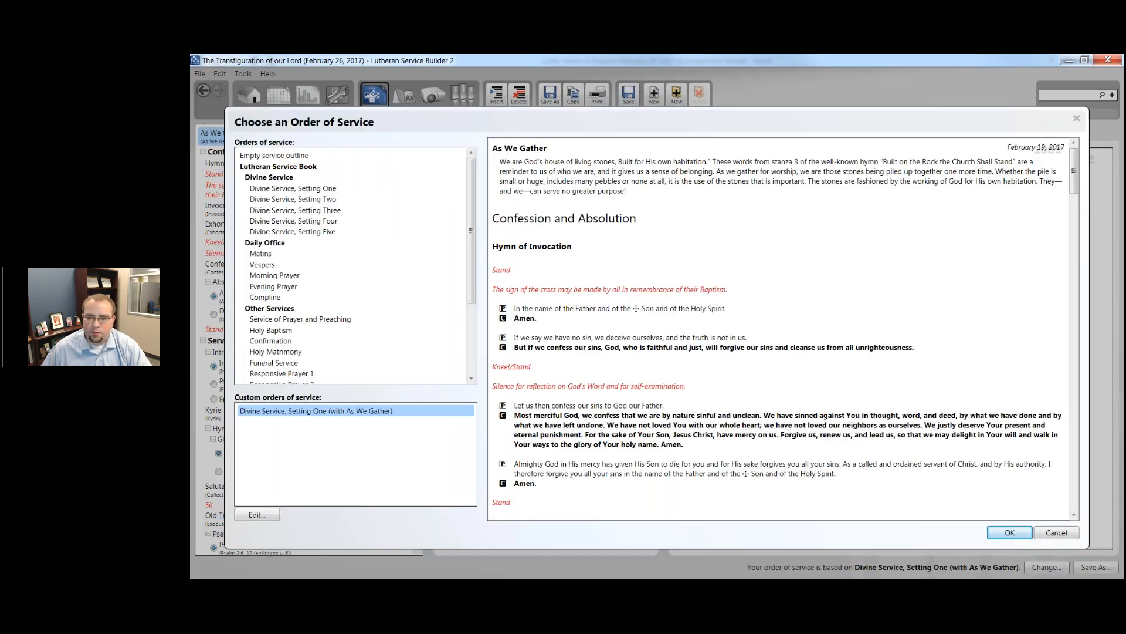
# - Review the preview of the custom order "Divine Service, Setting One (with As We Gather)" through to the Benediction and close the order chooser
pyautogui.scroll(-20, 1050, 247)
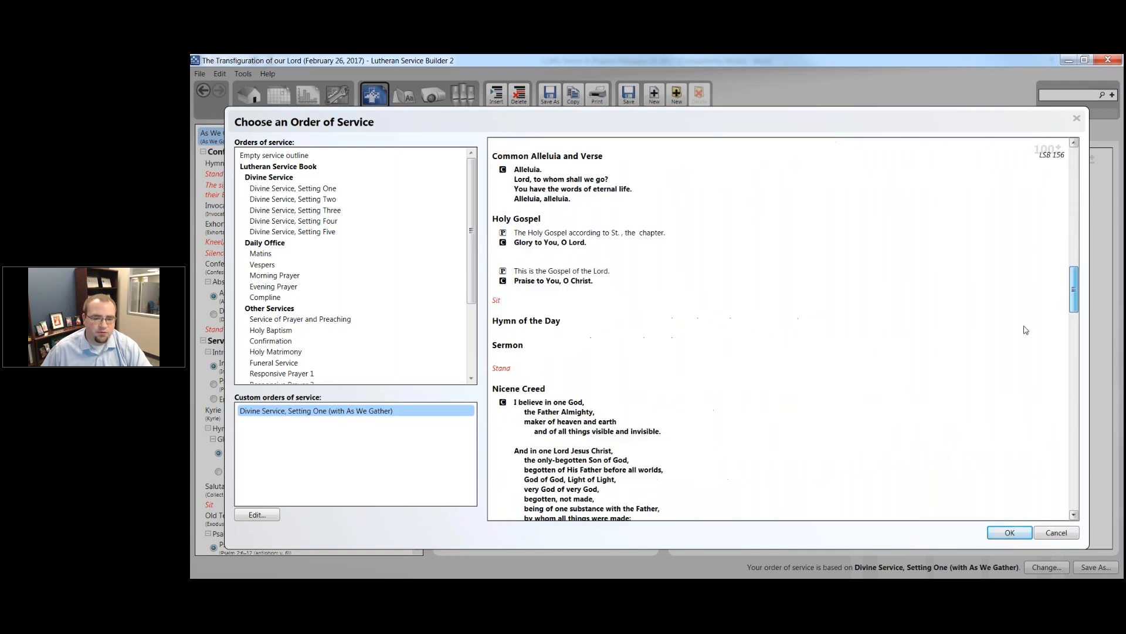
pyautogui.scroll(-20, 1024, 418)
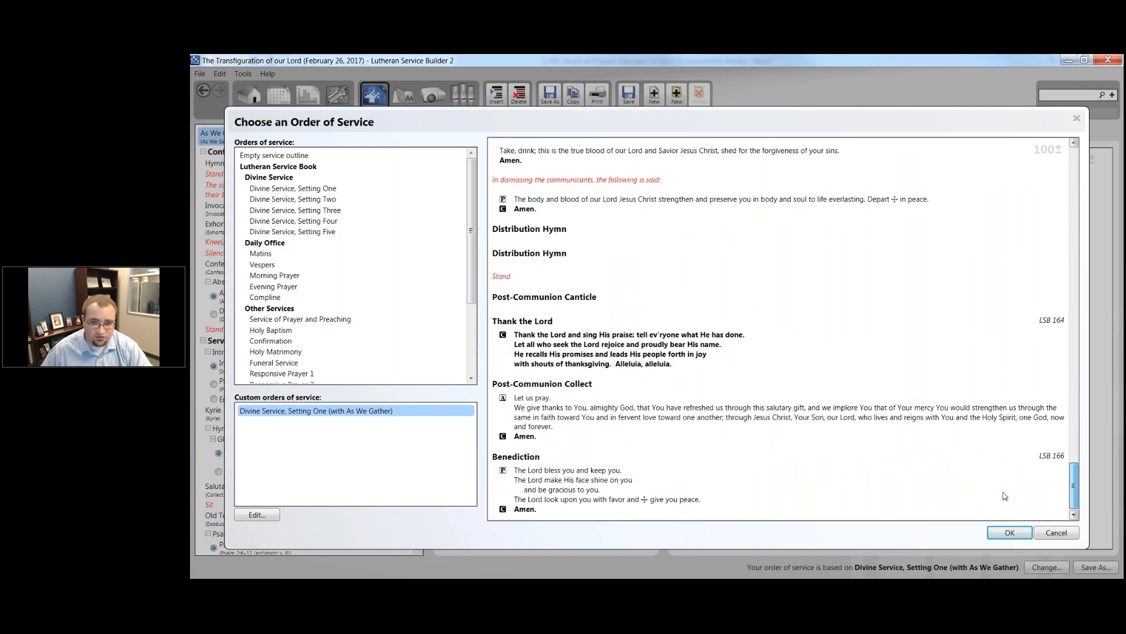
pyautogui.scroll(3, 1026, 472)
pyautogui.scroll(1, 1024, 470)
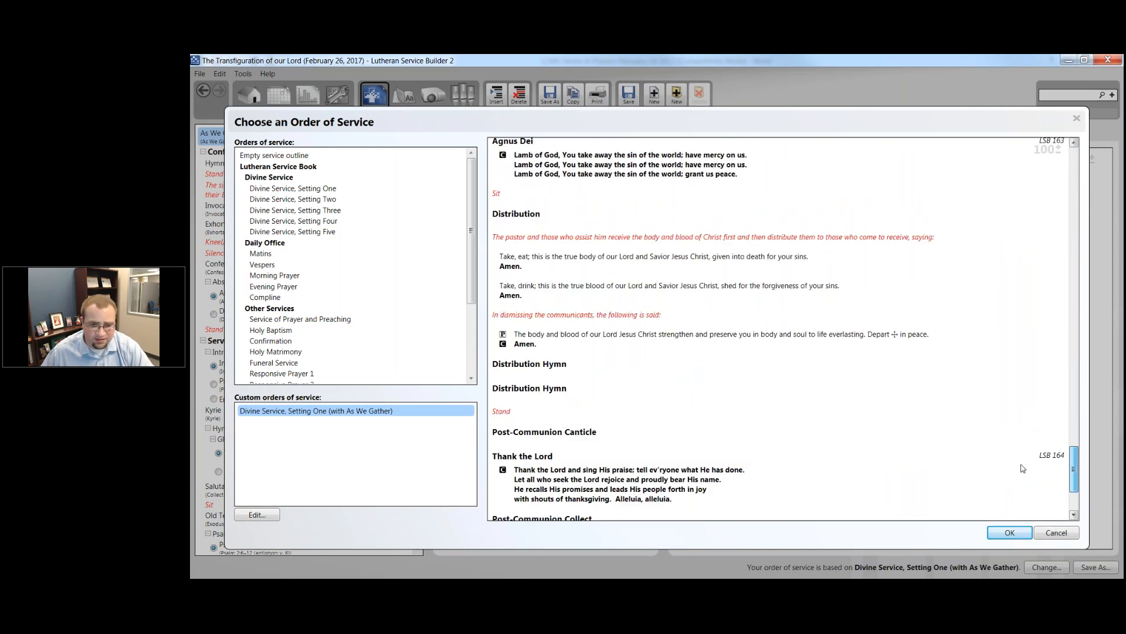
pyautogui.scroll(-1, 1015, 466)
pyautogui.scroll(2, 1007, 465)
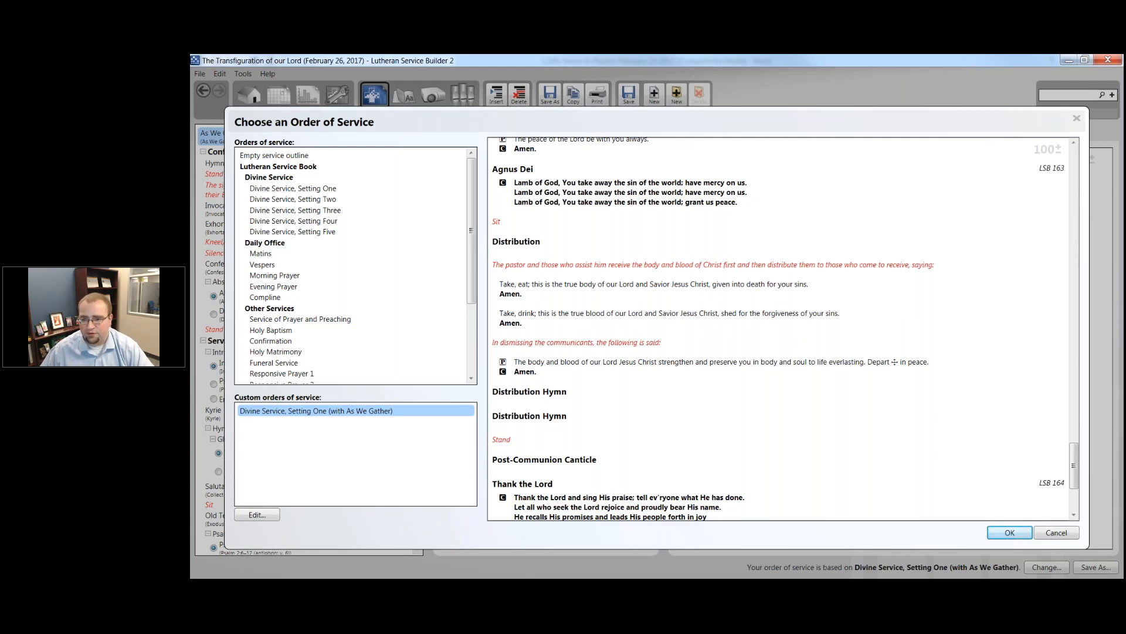
pyautogui.click(1078, 120)
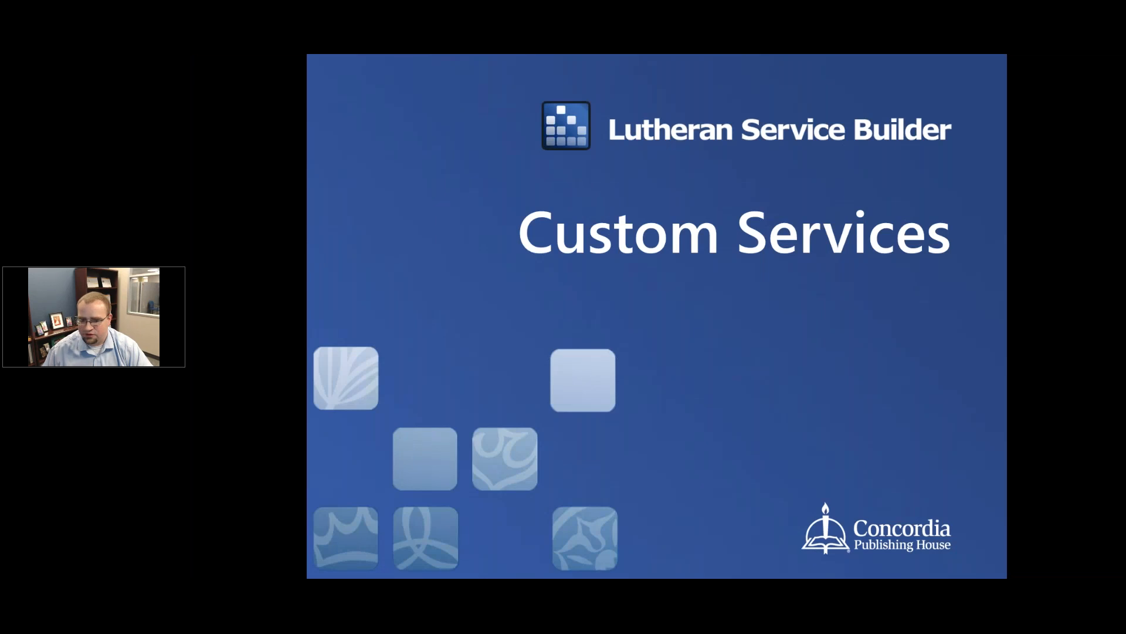
pyautogui.press('Right')
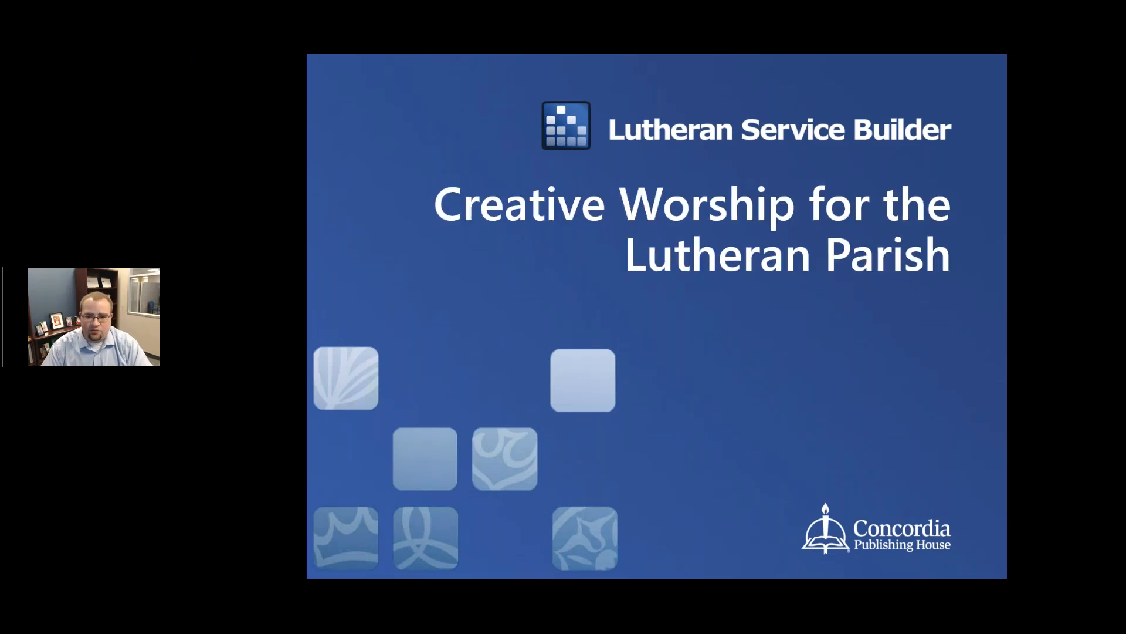
pyautogui.press('Right')
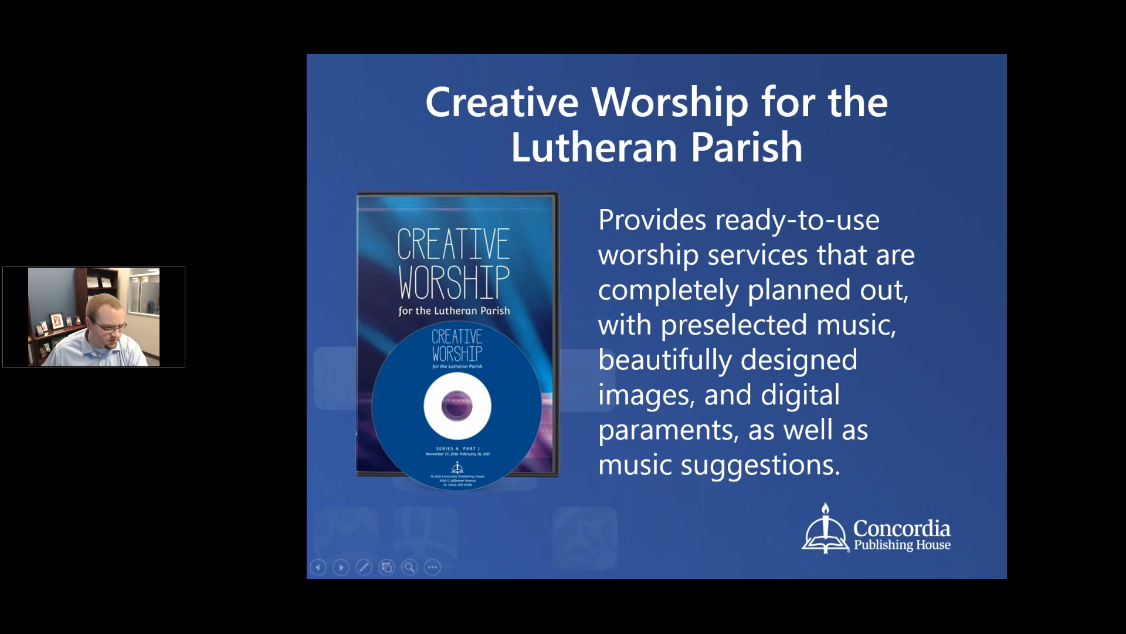
# - Switch to the browser and look over the Features section of the Creative Worship for the Lutheran Parish page
pyautogui.hotkey('alt', 'Tab')
pyautogui.click(235, 61)
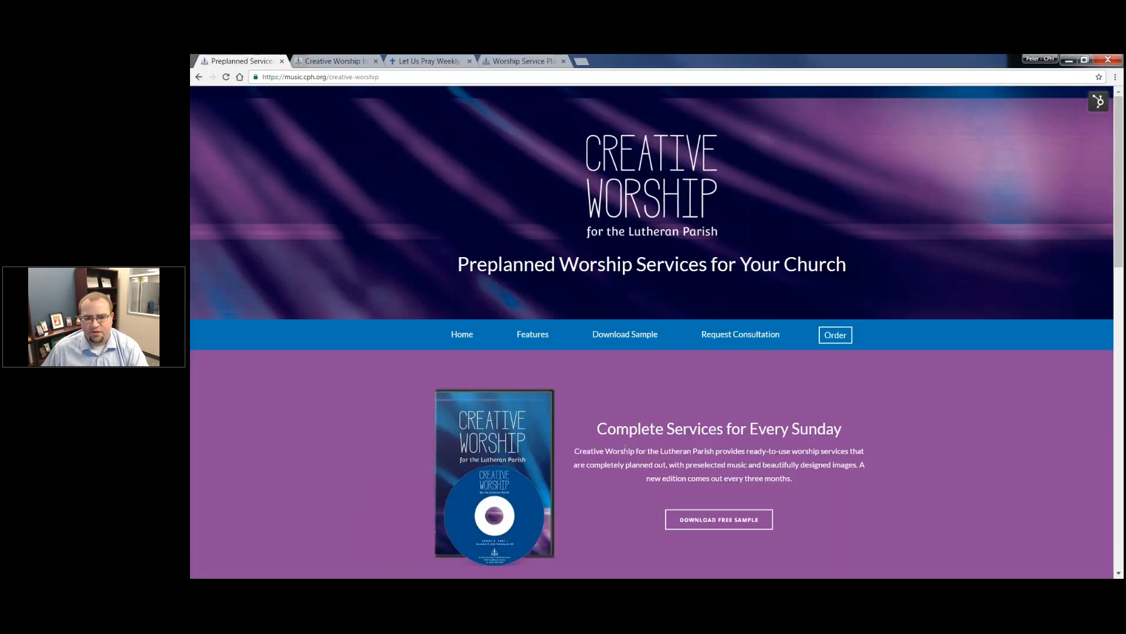
pyautogui.scroll(-1, 625, 451)
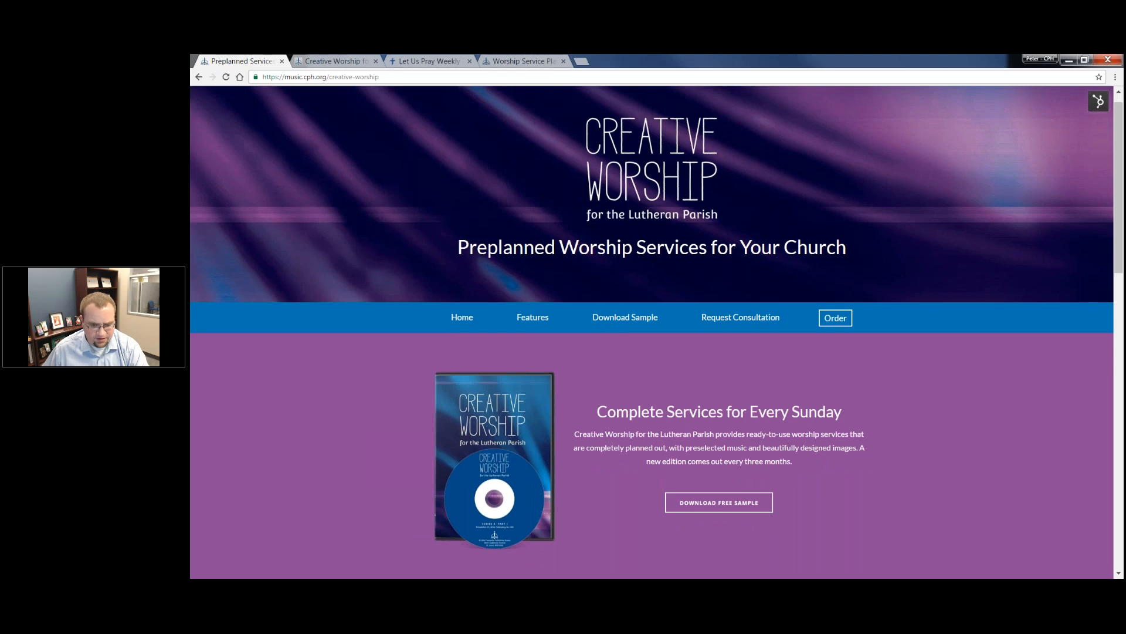
pyautogui.scroll(-8, 734, 520)
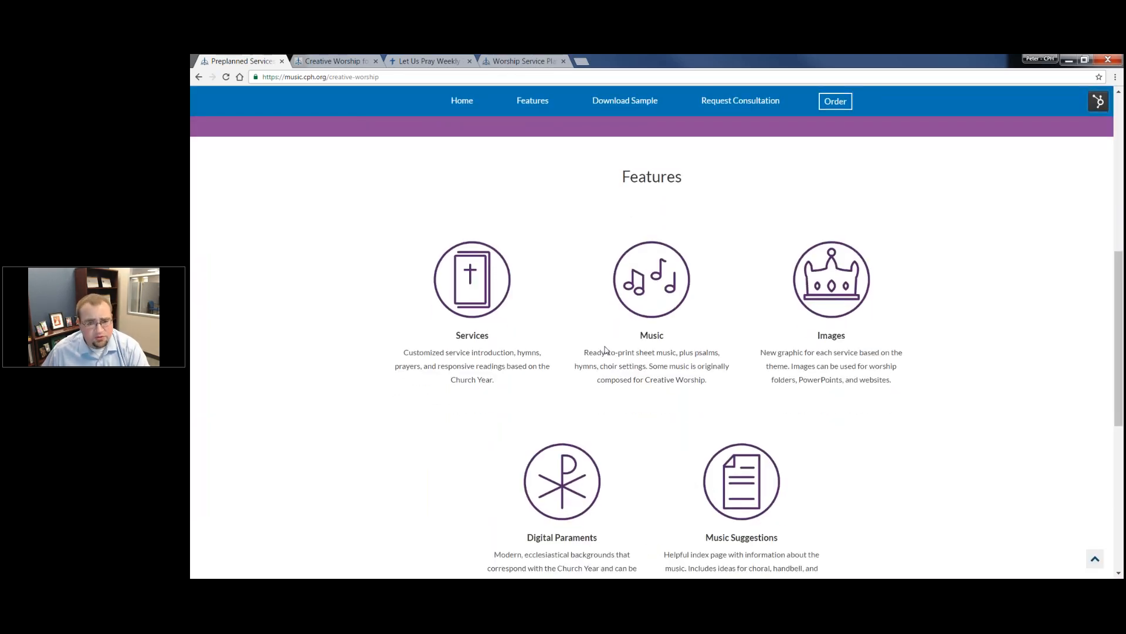
# - Browse the service list of Creative Worship Series A, Part 1, 2016–2017, from the First Sunday in Advent to the Seventh Sunday after the Epiphany
pyautogui.click(350, 61)
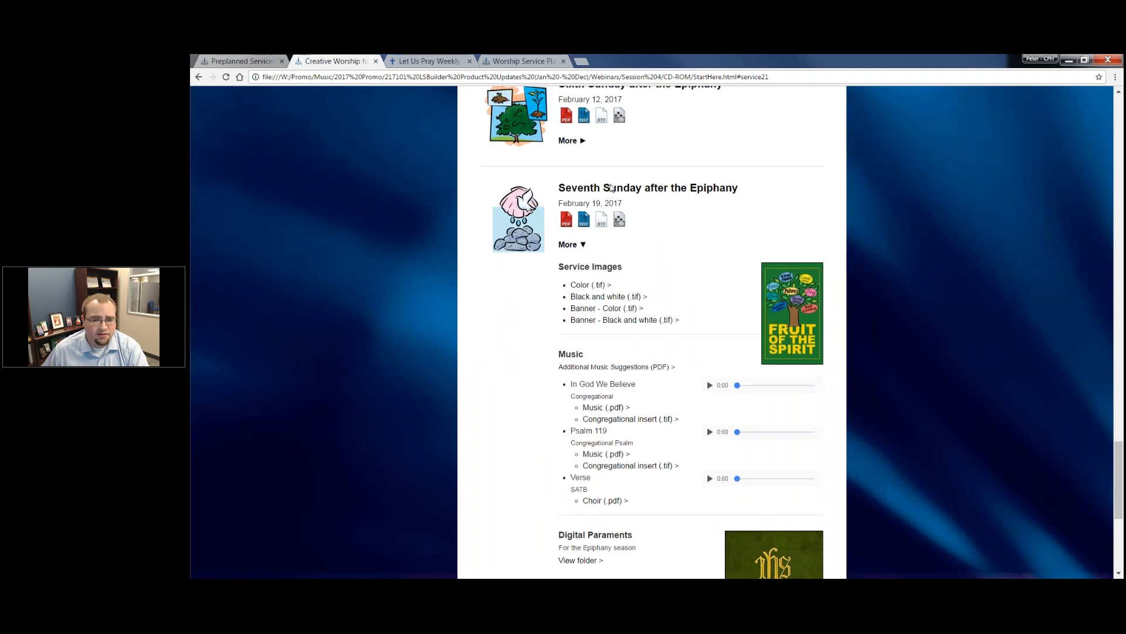
pyautogui.scroll(4, 599, 180)
pyautogui.scroll(9, 598, 181)
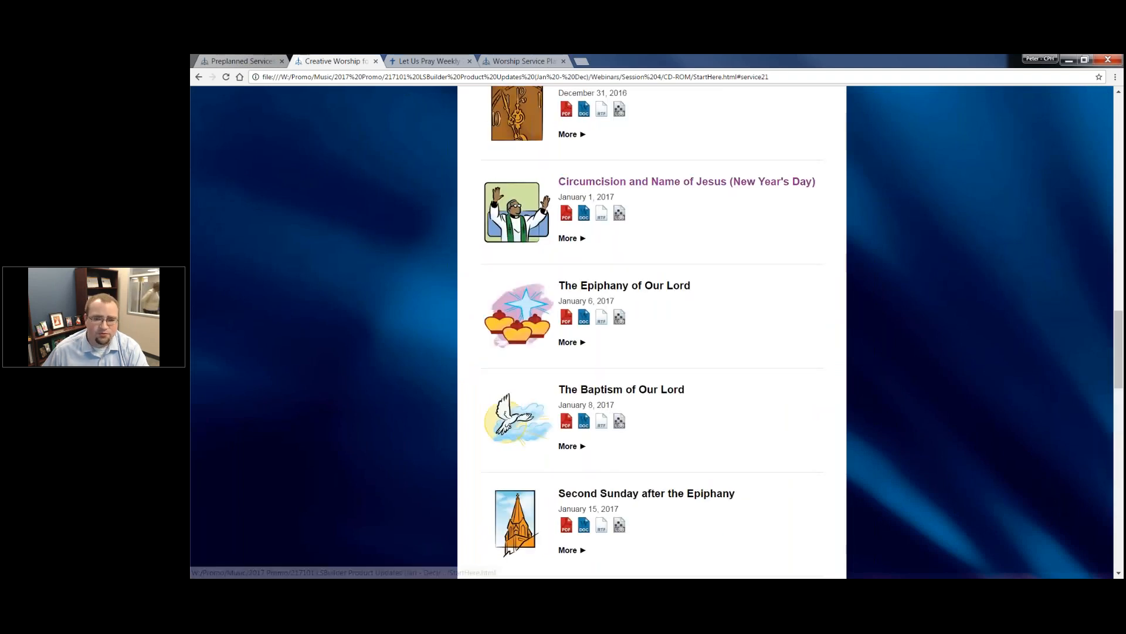
pyautogui.scroll(15, 652, 187)
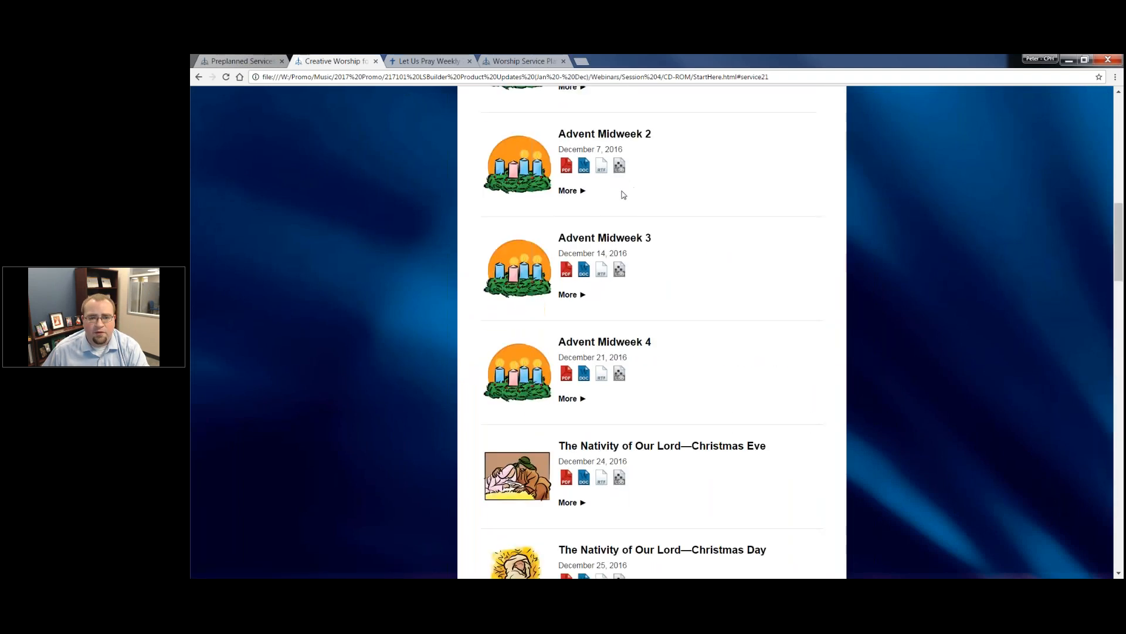
pyautogui.scroll(6, 611, 209)
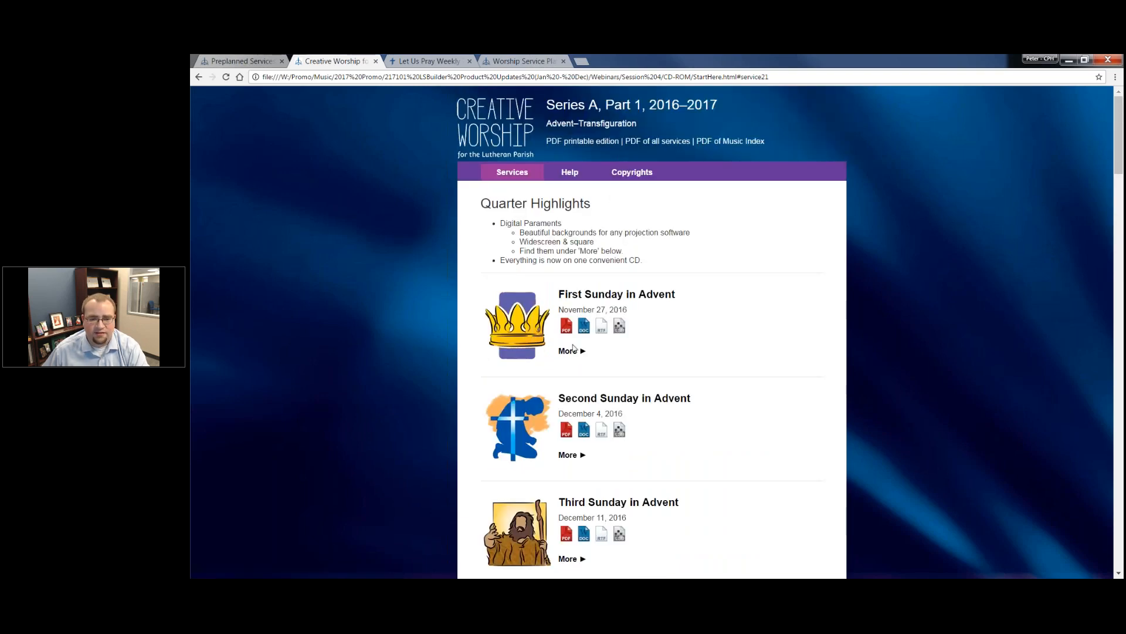
pyautogui.scroll(-1, 582, 306)
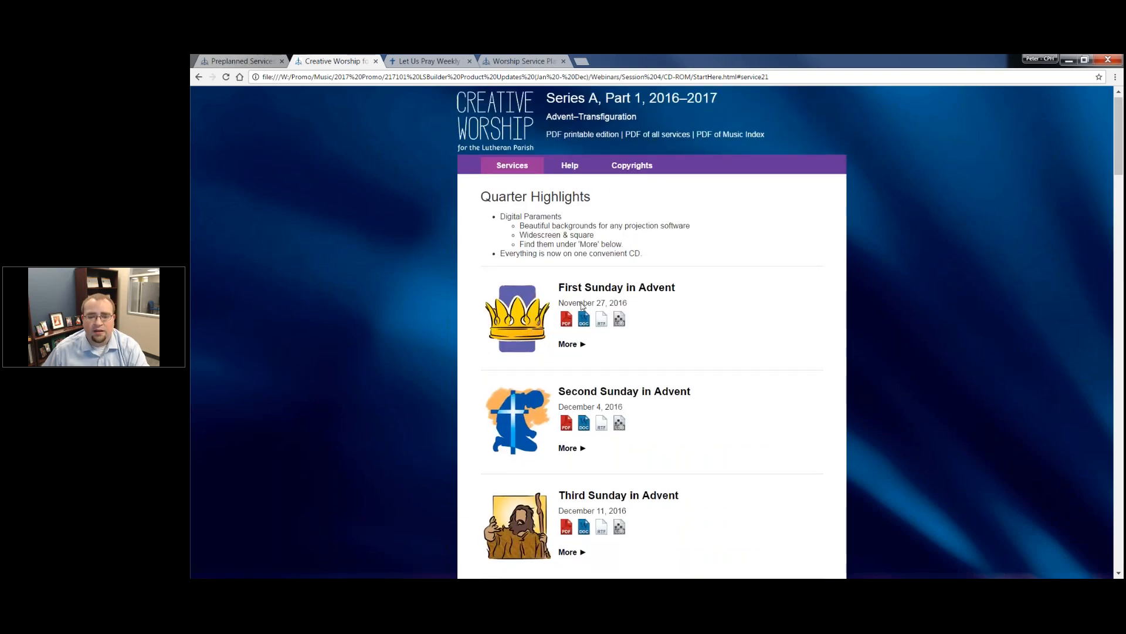
pyautogui.scroll(-13, 581, 305)
pyautogui.scroll(-10, 578, 304)
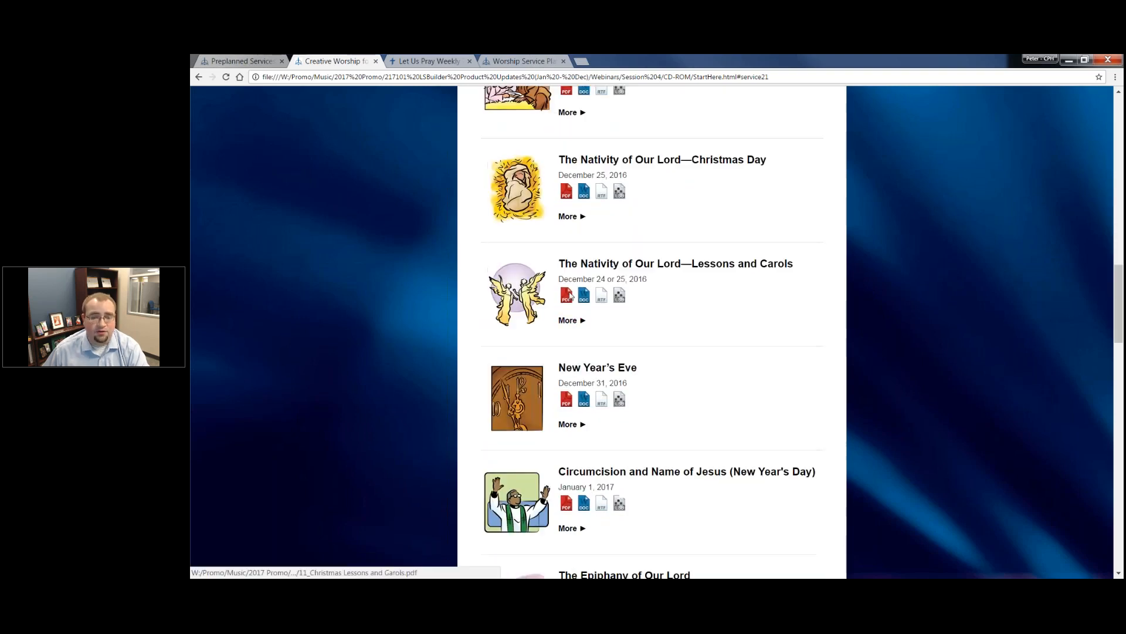
pyautogui.scroll(-5, 578, 305)
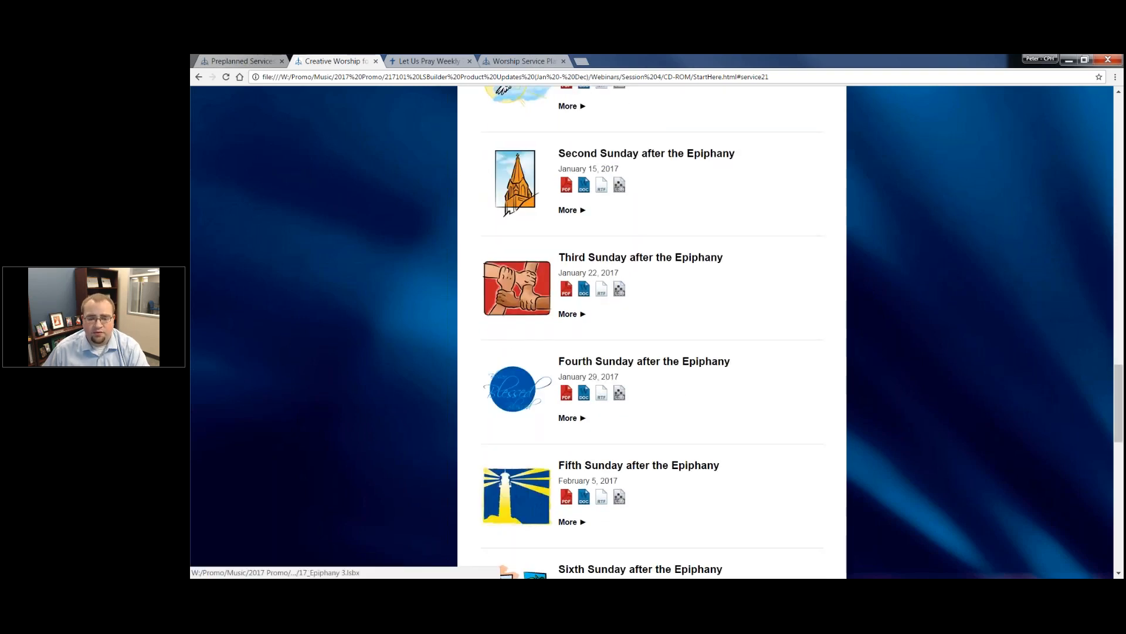
pyautogui.scroll(-6, 619, 278)
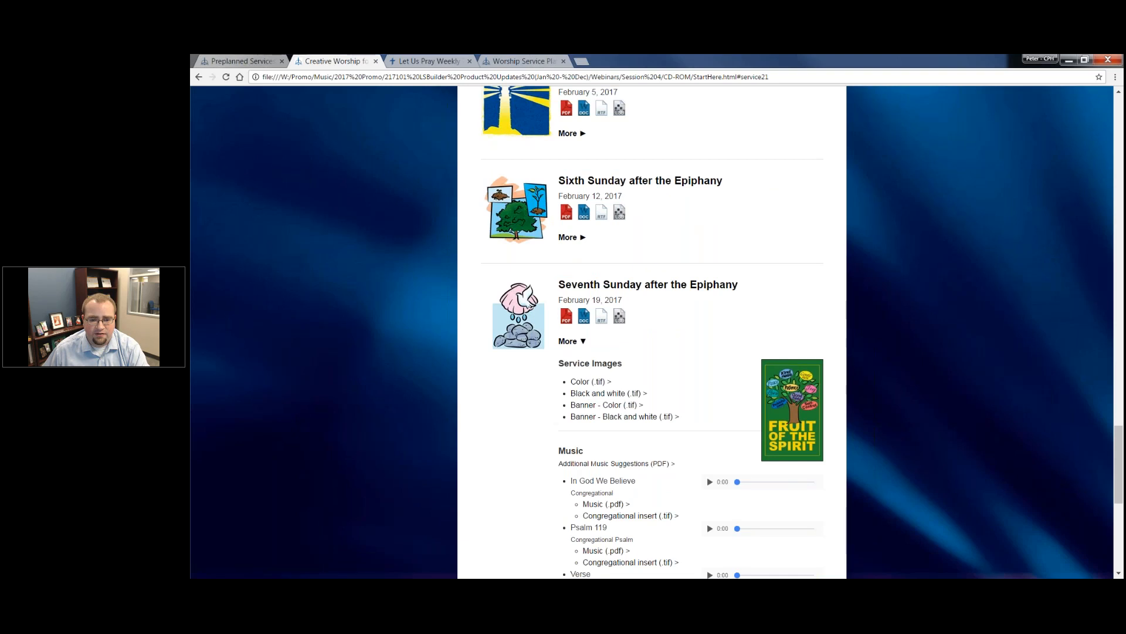
# - Expand the extra resources for the Seventh Sunday after the Epiphany and examine its service images, music and digital paraments
pyautogui.scroll(-2, 575, 264)
pyautogui.click(572, 243)
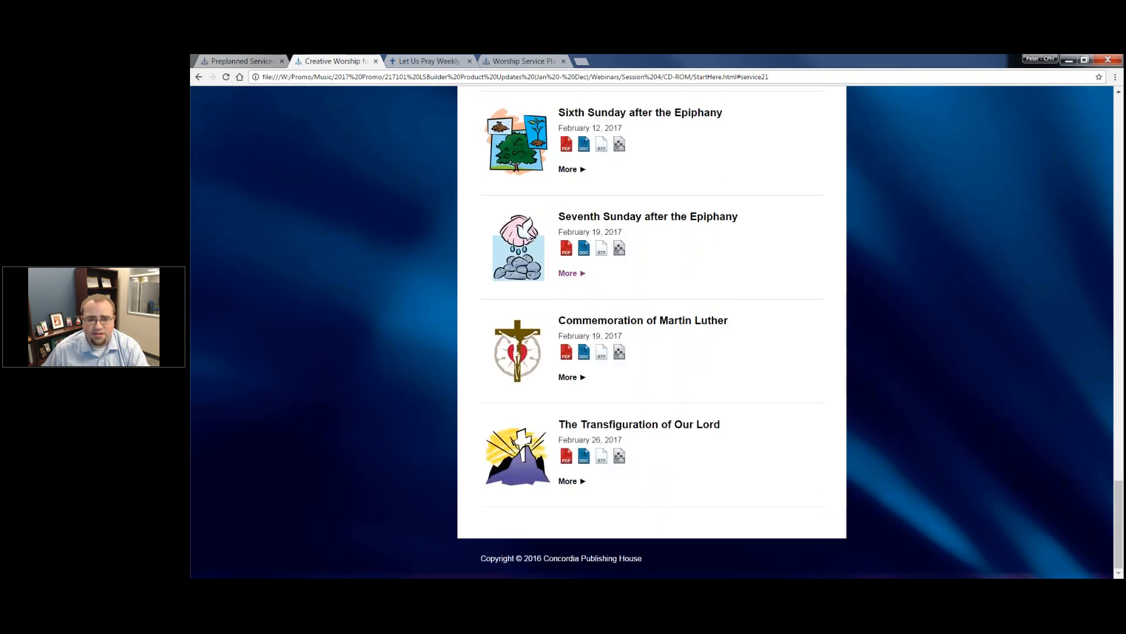
pyautogui.click(568, 273)
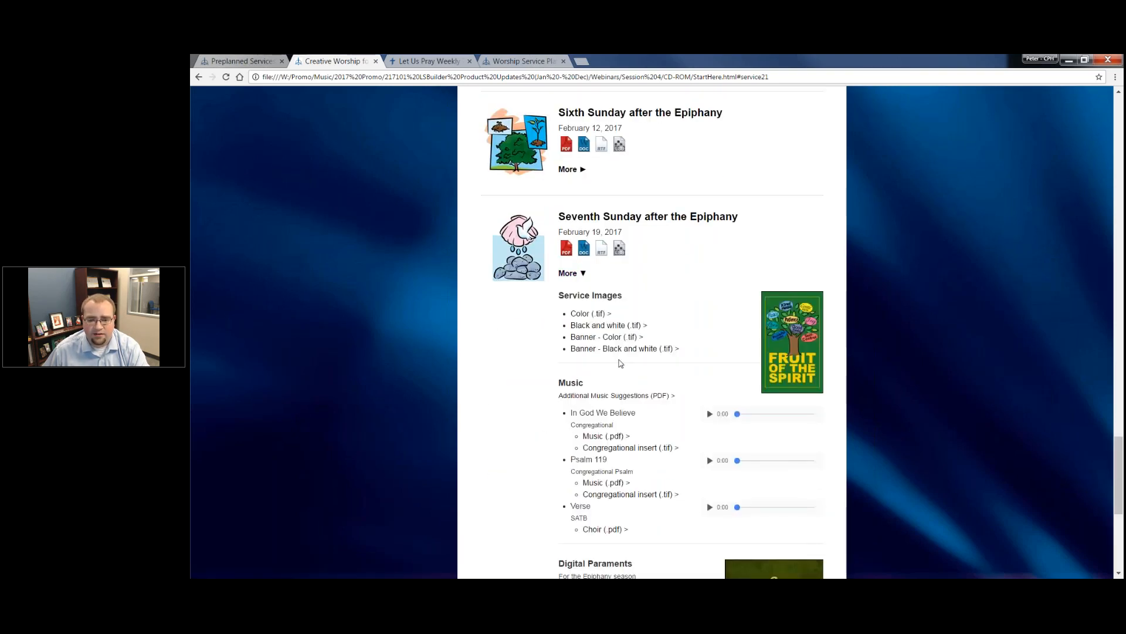
pyautogui.scroll(-2, 587, 410)
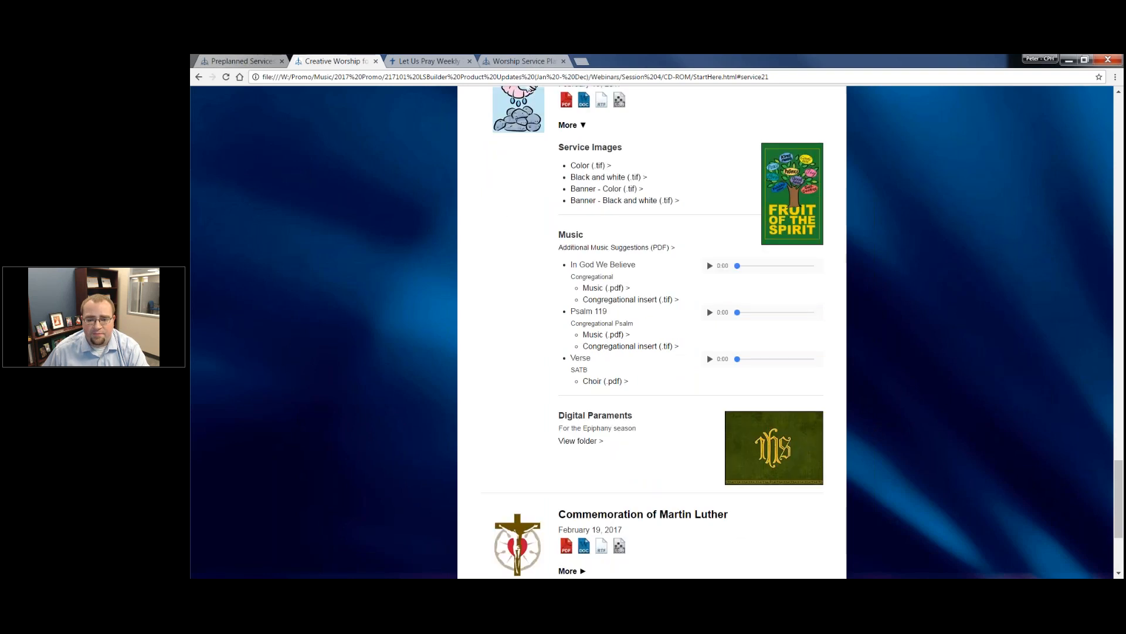
pyautogui.scroll(1, 535, 539)
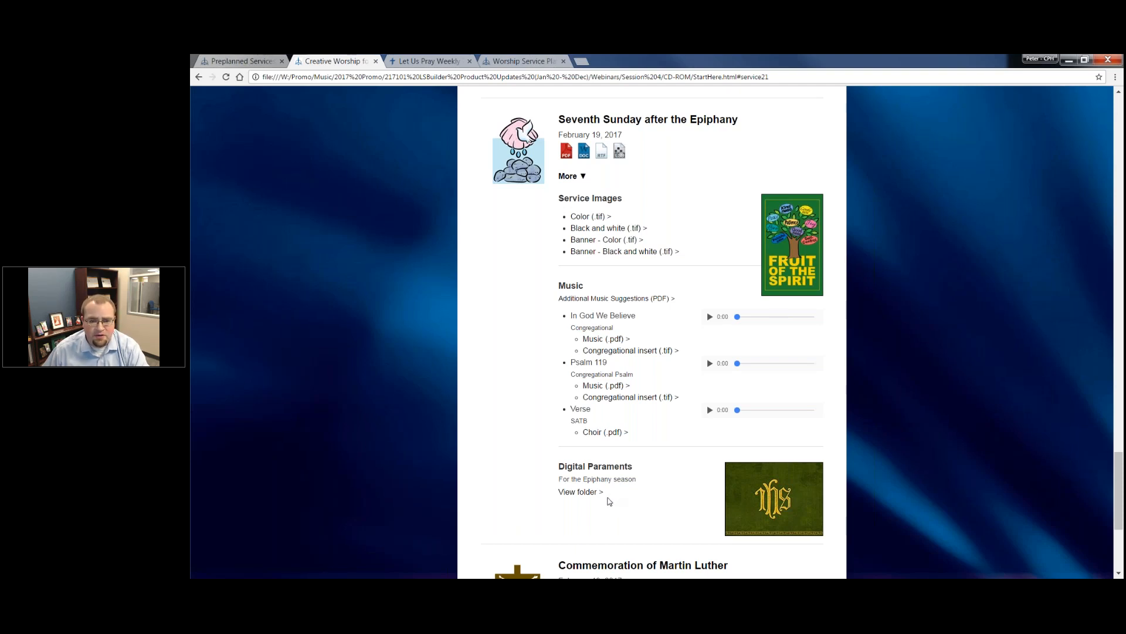
# - Open the Word version of the Seventh Sunday after the Epiphany service and read it from the title page through the Kyrie
pyautogui.scroll(2, 609, 501)
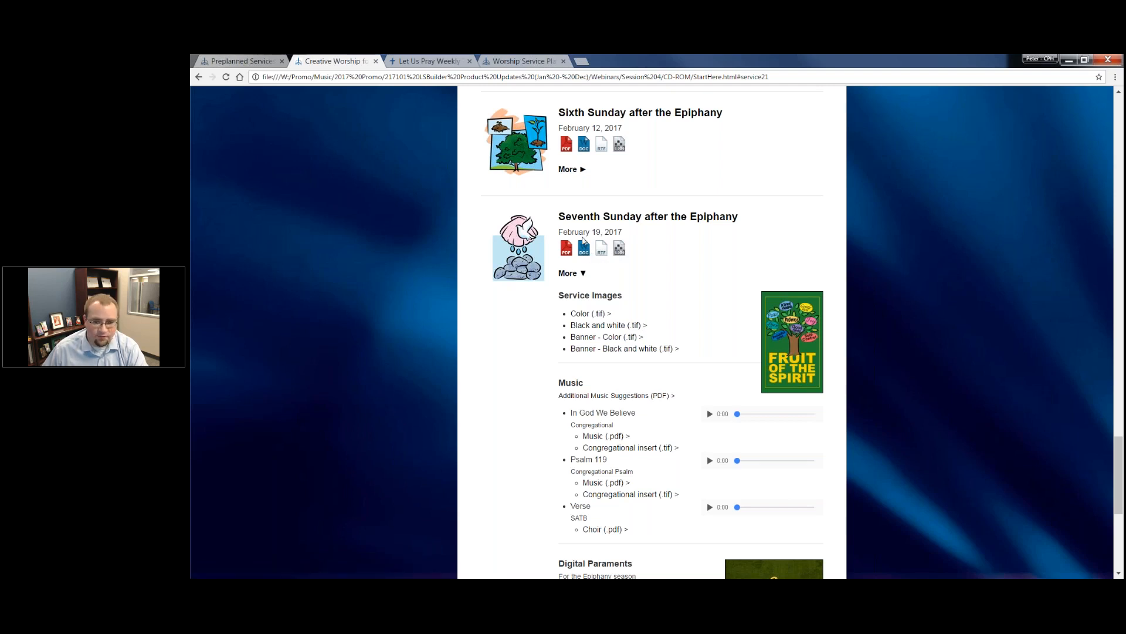
pyautogui.click(584, 248)
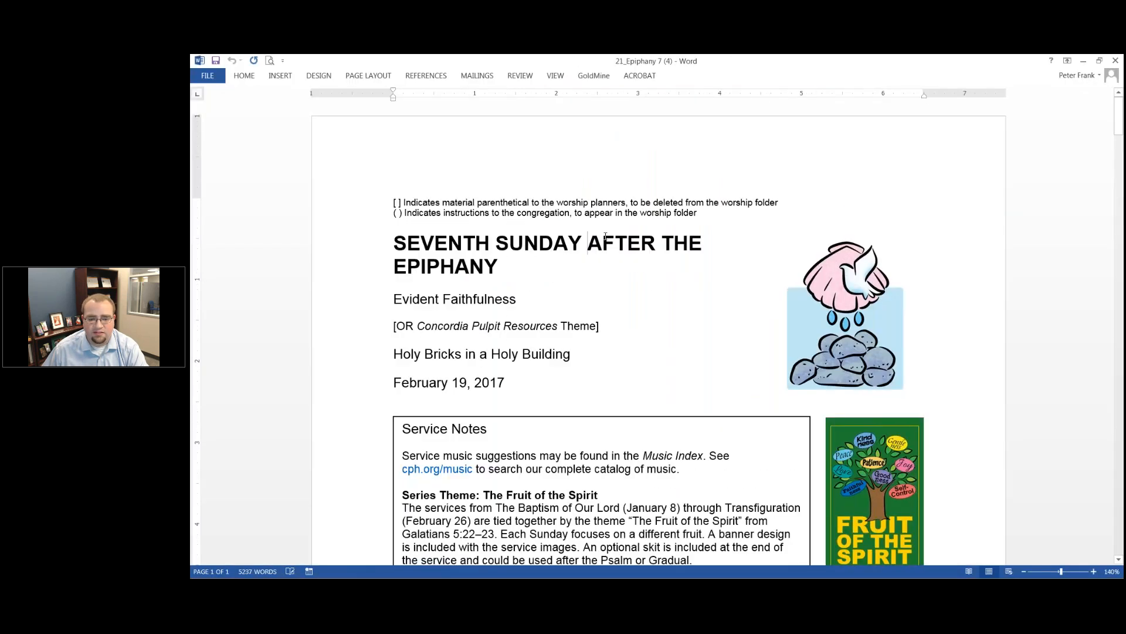
pyautogui.scroll(-10, 605, 237)
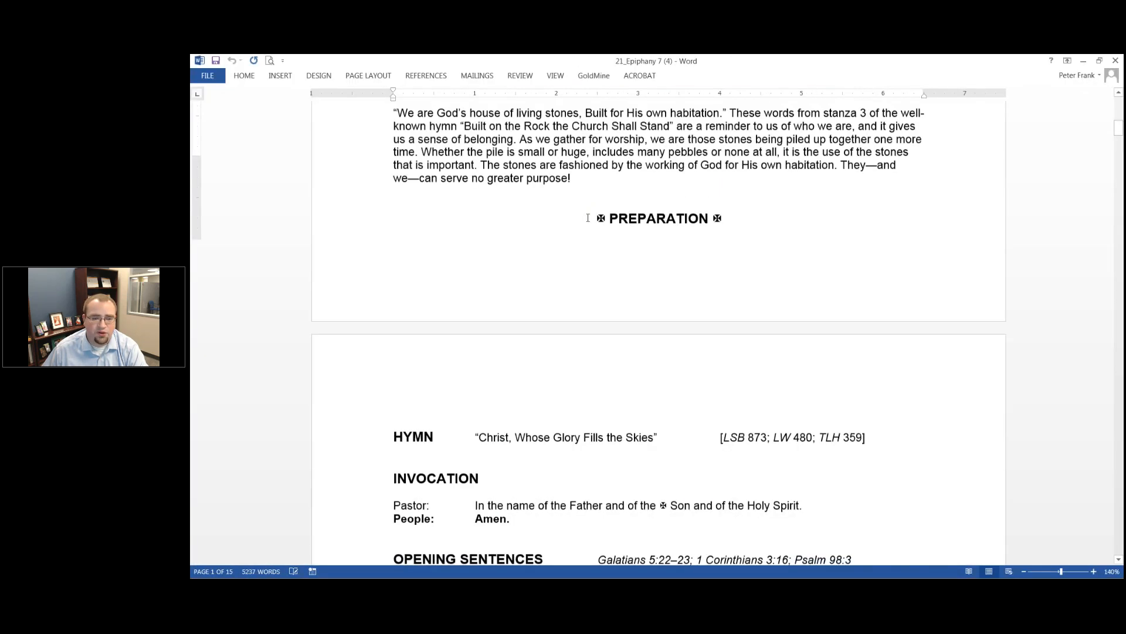
pyautogui.scroll(-5, 588, 217)
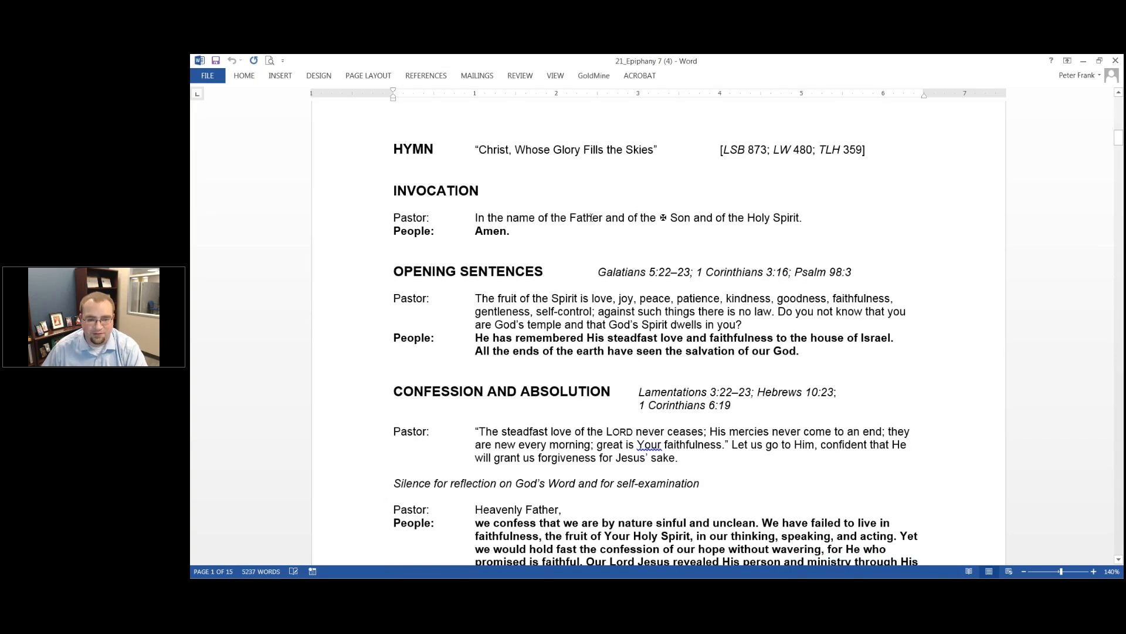
pyautogui.scroll(-3, 590, 217)
pyautogui.scroll(-2, 591, 217)
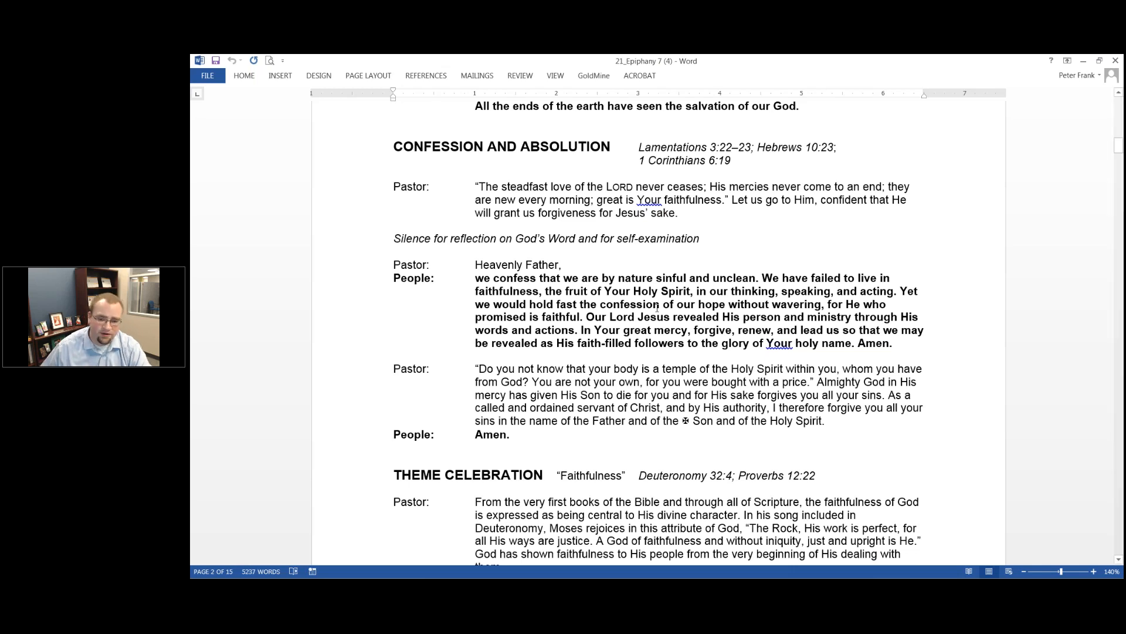
pyautogui.scroll(-10, 658, 307)
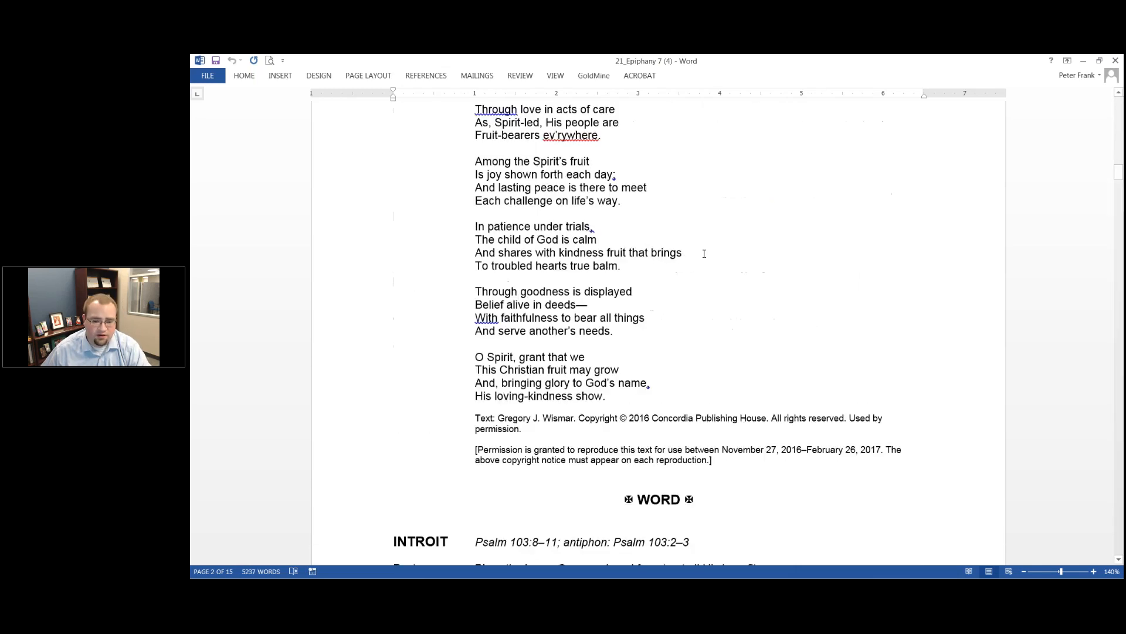
pyautogui.scroll(-10, 704, 253)
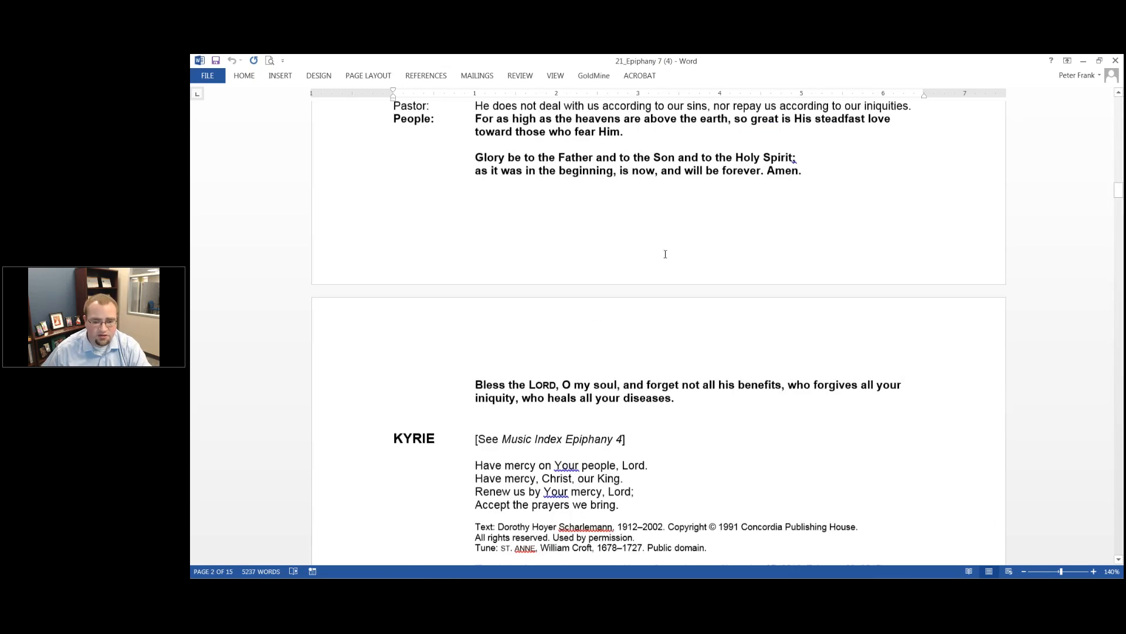
pyautogui.scroll(-20, 665, 253)
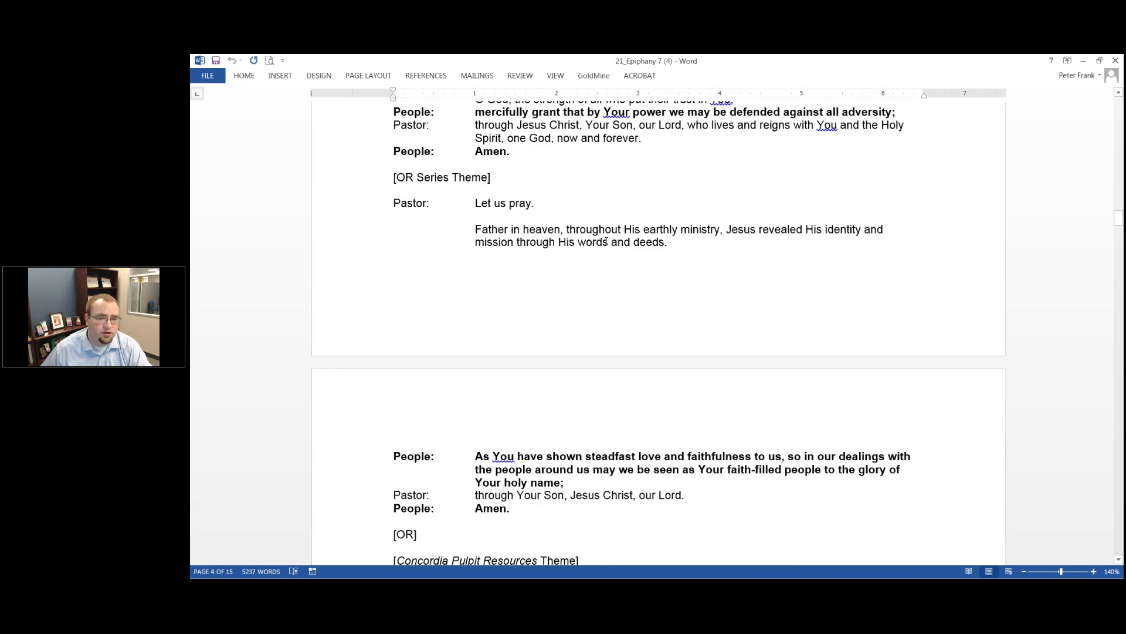
# - Read the alternative prayers, the responsive Old Testament Reading, the Psalm and the Gradual in the Word document
pyautogui.scroll(-5, 565, 268)
pyautogui.scroll(-6, 567, 266)
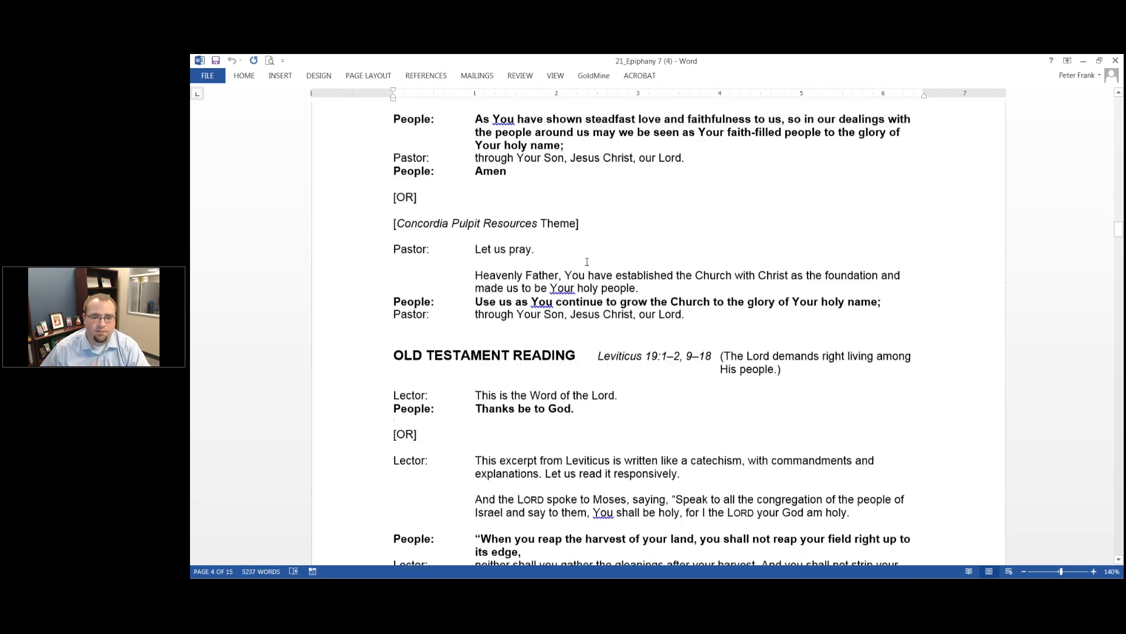
pyautogui.scroll(-3, 586, 262)
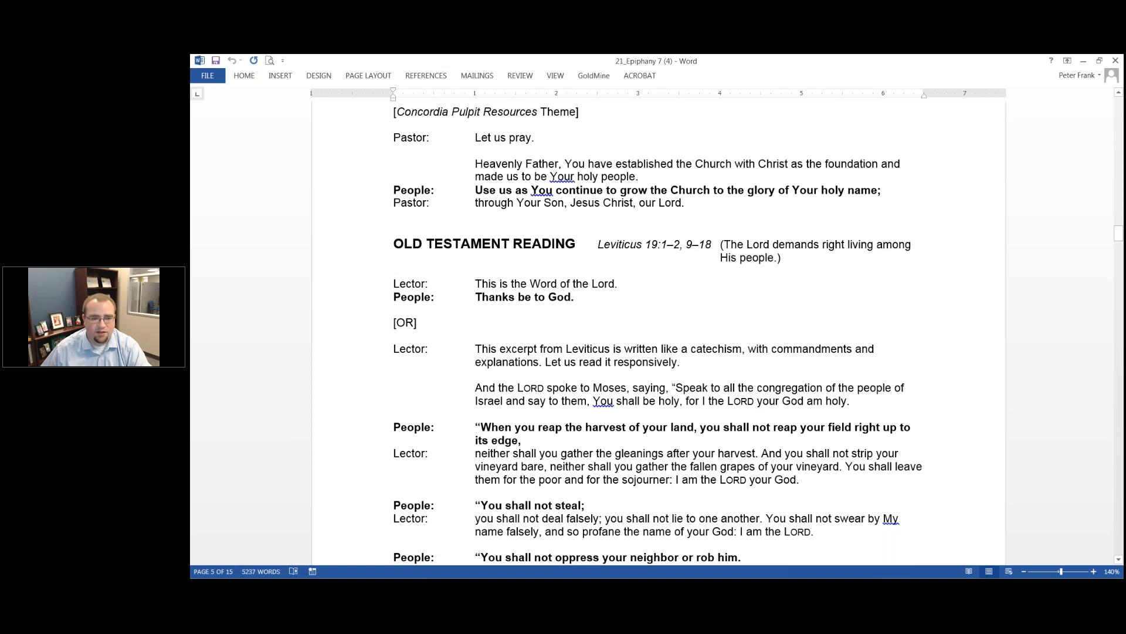
pyautogui.scroll(-1, 710, 249)
pyautogui.scroll(-3, 454, 280)
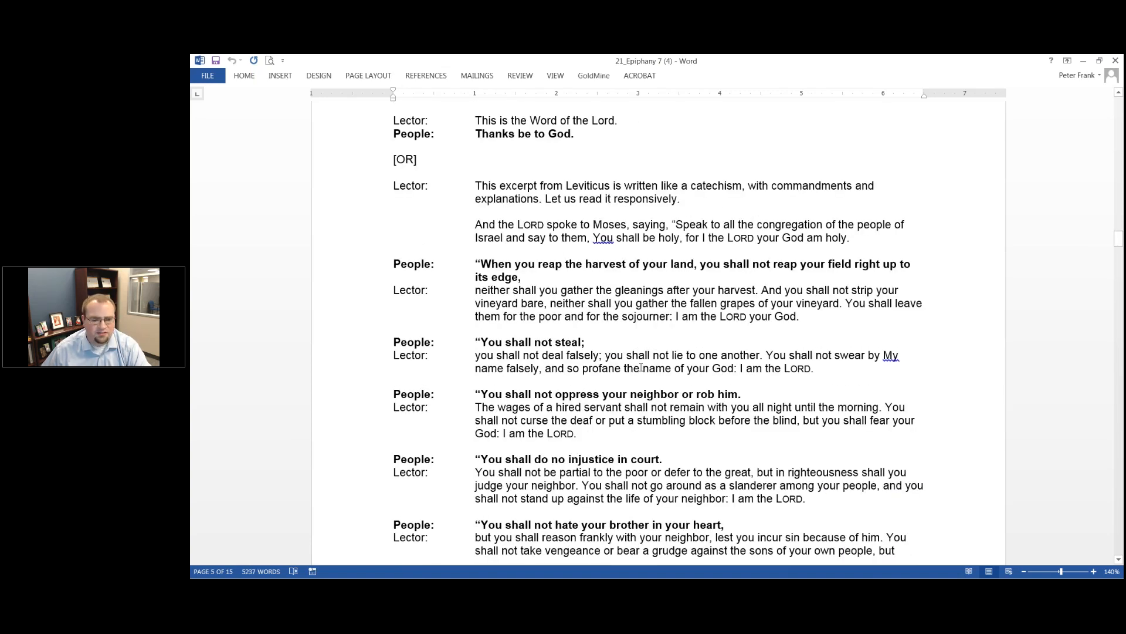
pyautogui.scroll(-2, 642, 368)
pyautogui.scroll(-20, 647, 343)
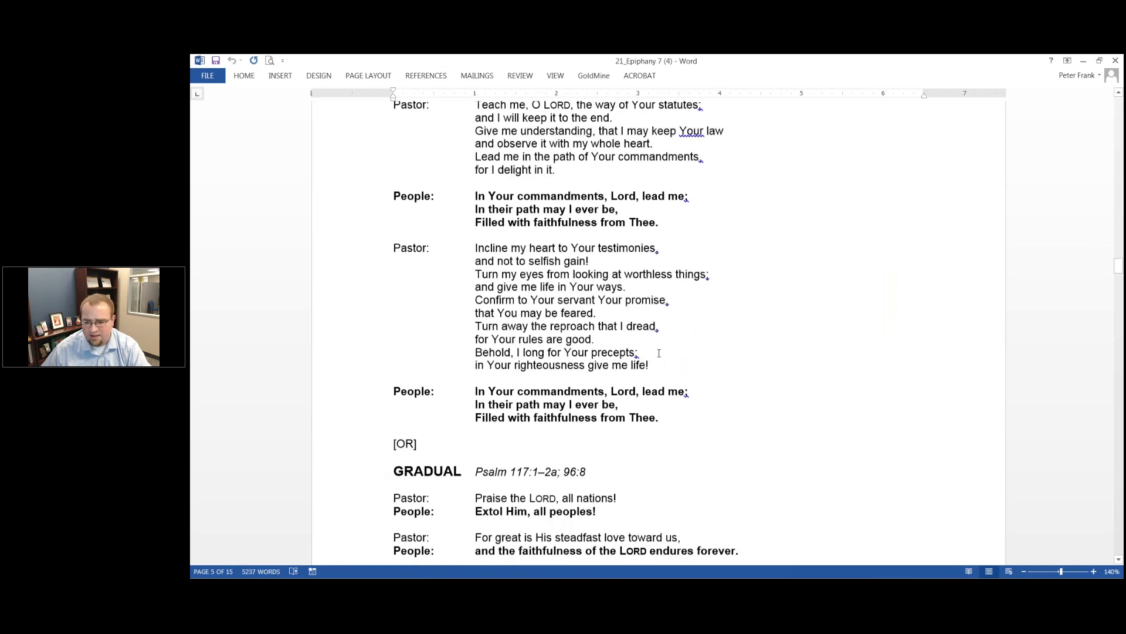
pyautogui.scroll(4, 647, 342)
pyautogui.moveTo(927, 61); pyautogui.dragTo(535, 159)
pyautogui.moveTo(346, 335); pyautogui.dragTo(609, 55)
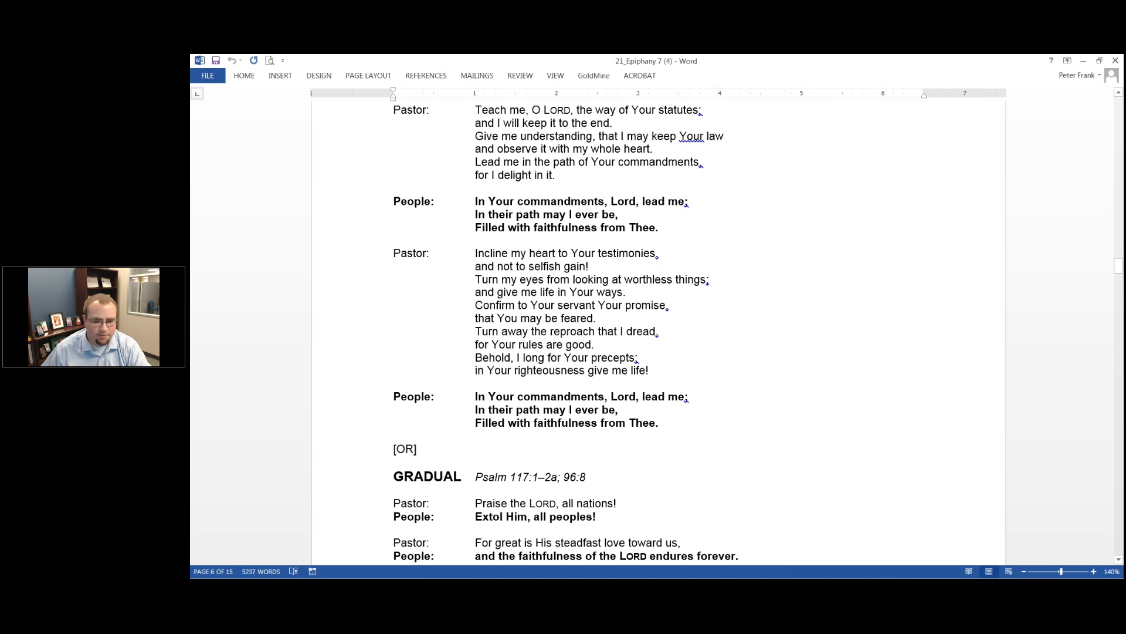
# - Return to the browser, download the Seventh Sunday after the Epiphany .lsbx file, open it in Lutheran Service Builder and start planning the imported service
pyautogui.hotkey('alt', 'Tab')
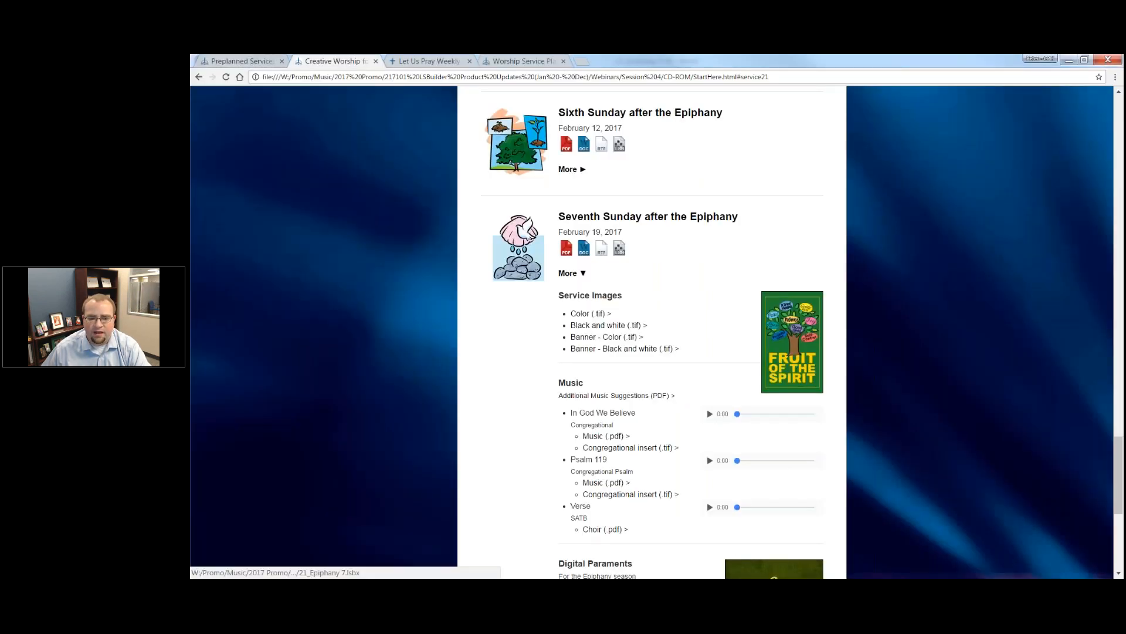
pyautogui.click(621, 251)
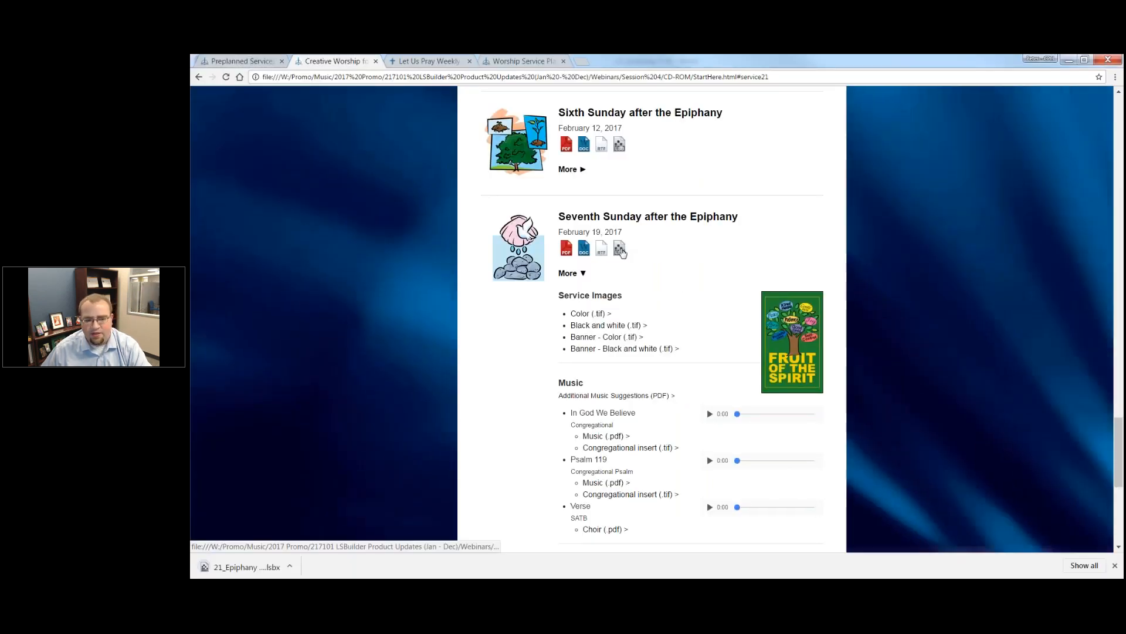
pyautogui.click(270, 568)
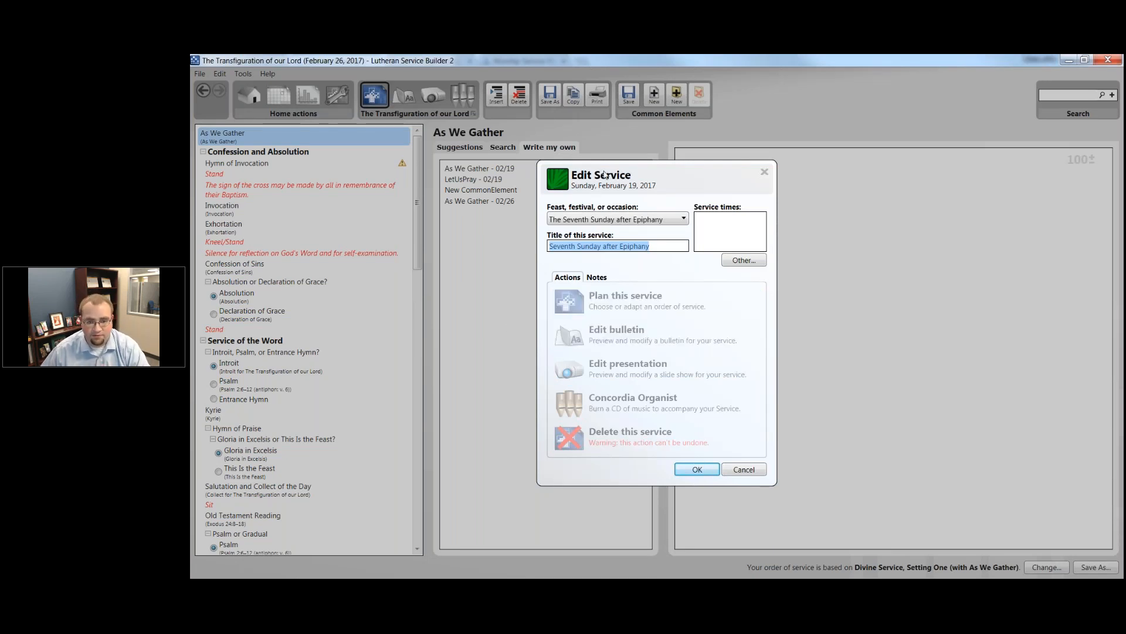
pyautogui.click(648, 305)
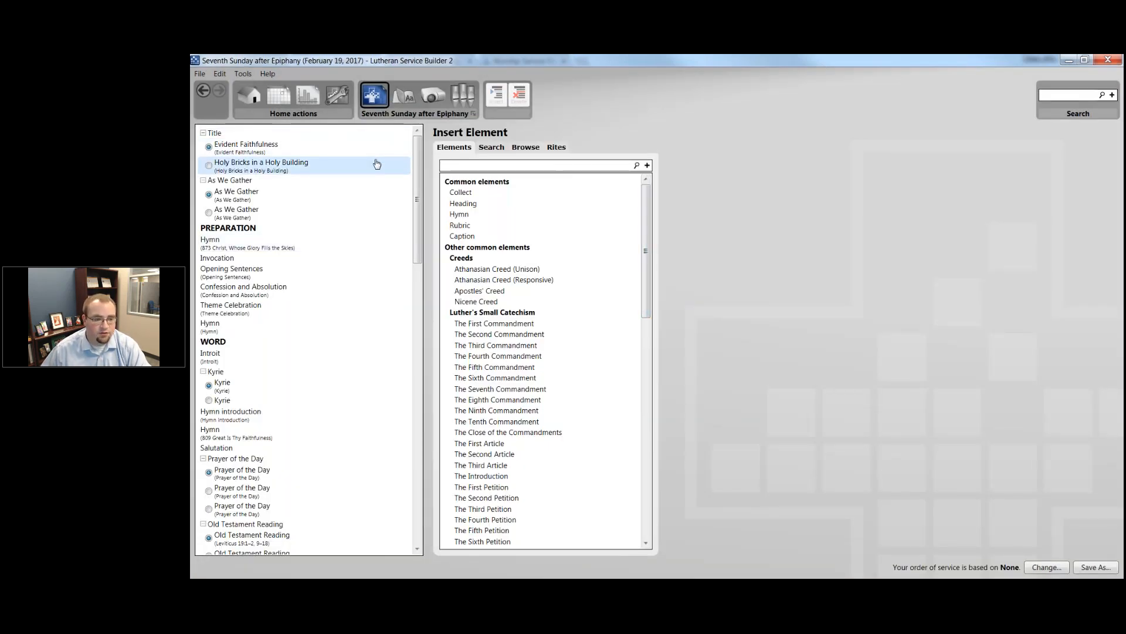
# - Look over the imported service outline and choose "Holy Bricks in a Holy Building" as the service title
pyautogui.scroll(-1, 378, 221)
pyautogui.scroll(-1, 405, 288)
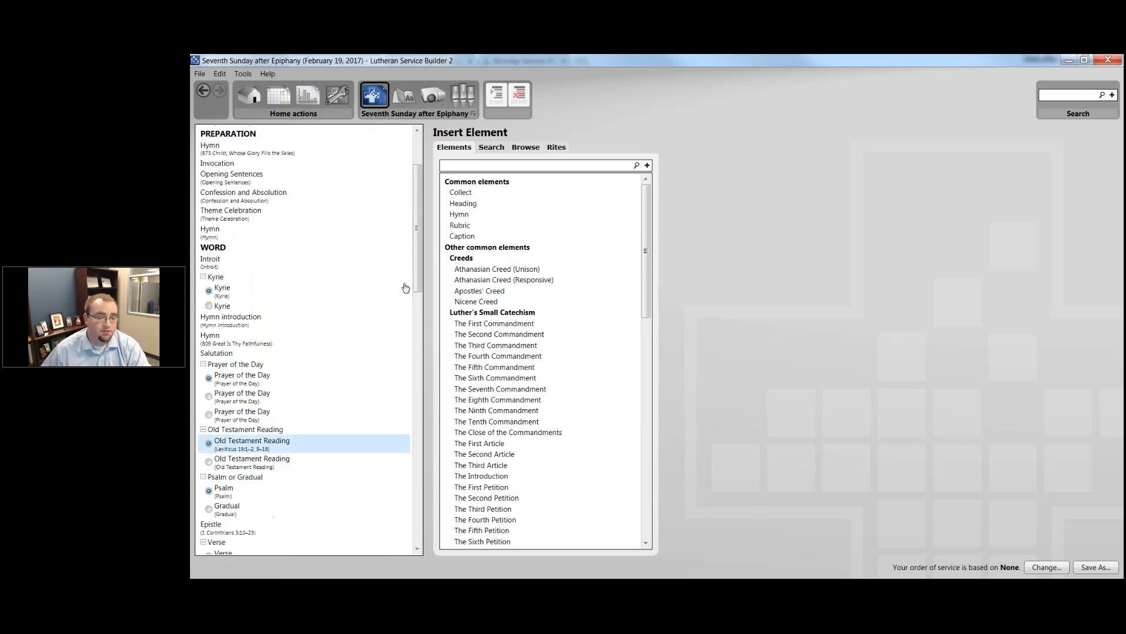
pyautogui.scroll(2, 403, 234)
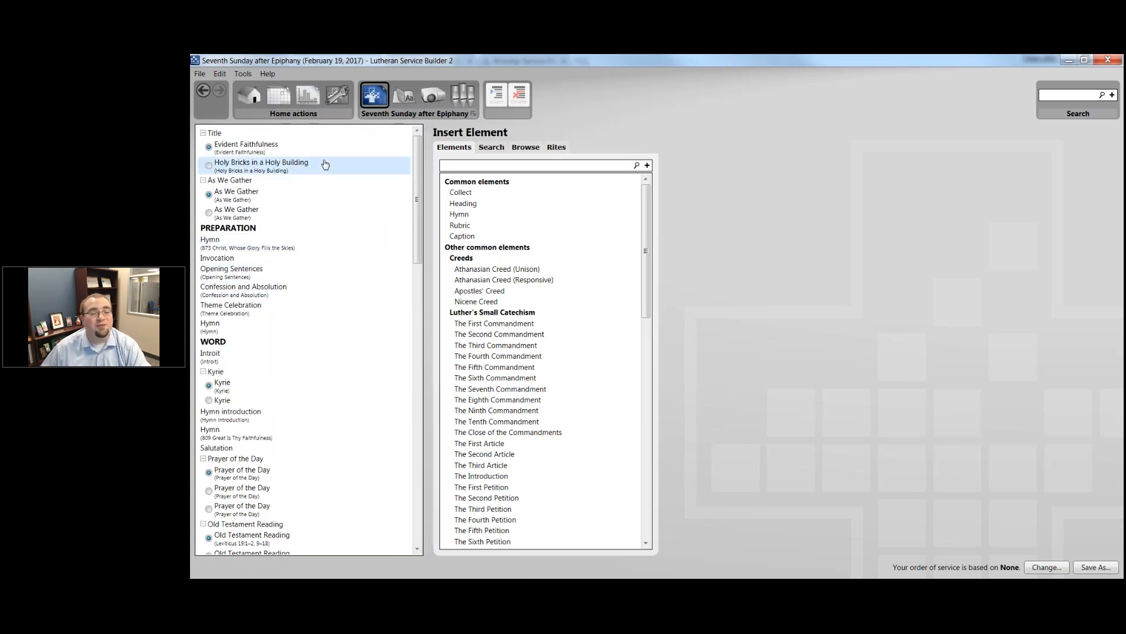
pyautogui.click(365, 151)
pyautogui.click(364, 165)
pyautogui.click(363, 150)
pyautogui.click(364, 166)
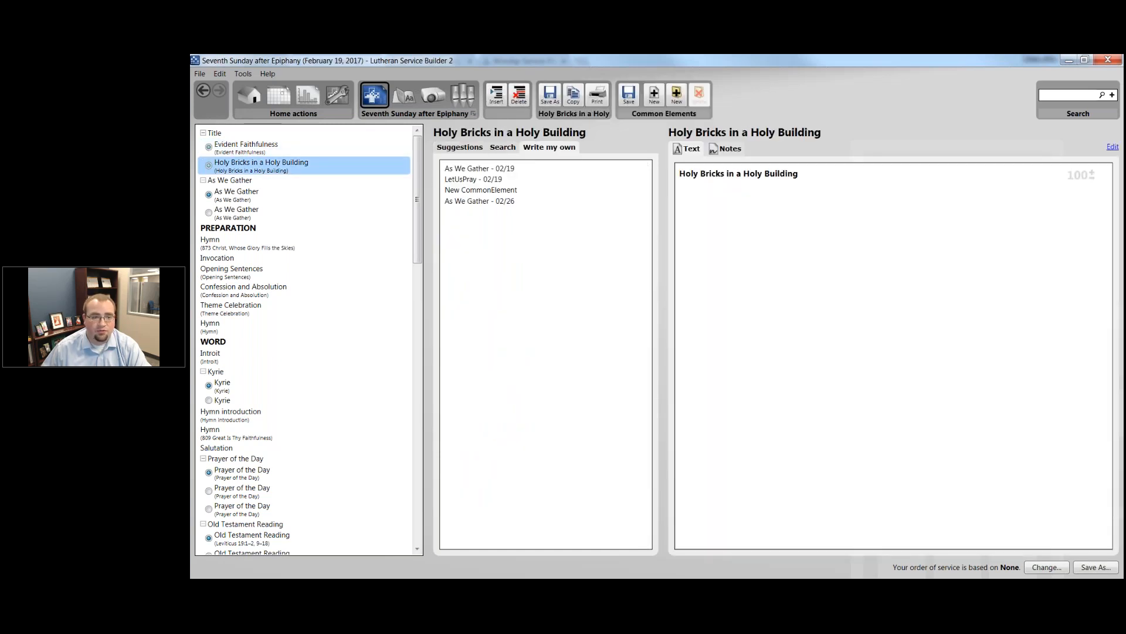
# - Choose the second As We Gather text and the second Kyrie option in the service outline
pyautogui.click(344, 194)
pyautogui.click(329, 213)
pyautogui.click(316, 195)
pyautogui.click(305, 212)
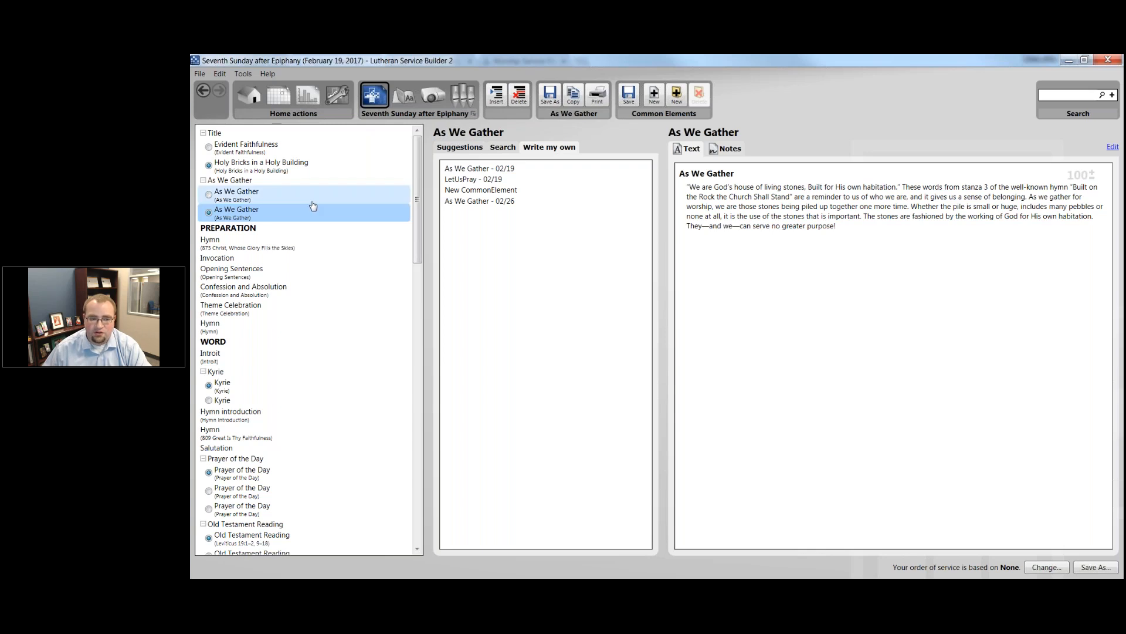
pyautogui.click(253, 400)
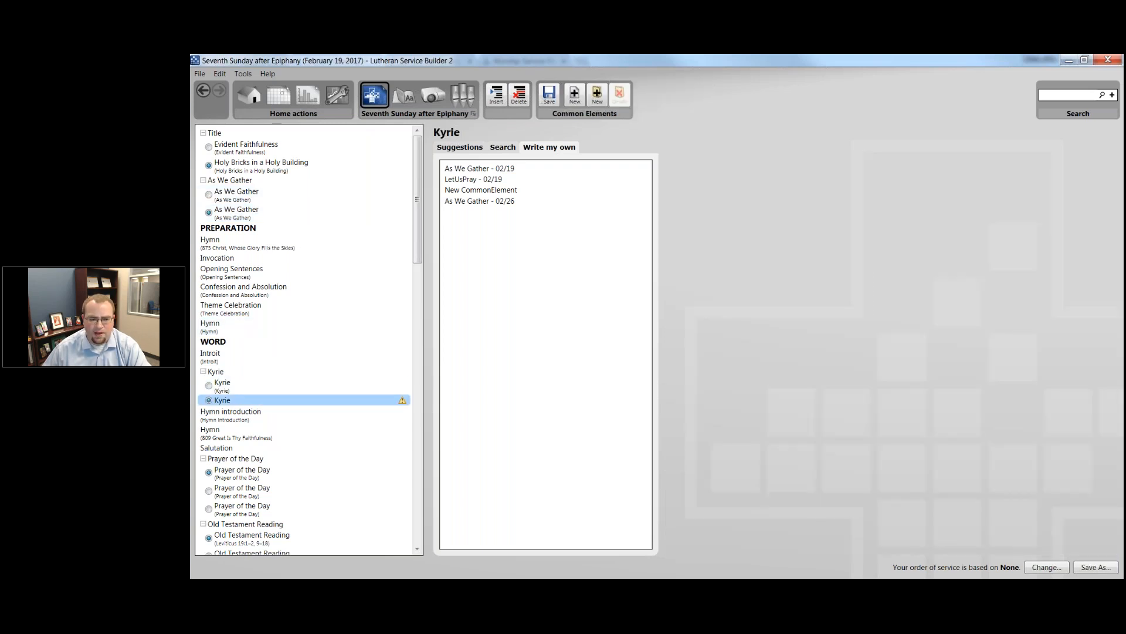
# - View the introduction to the hymn "Great Is Thy Faithfulness" and review the remaining outline through the Proper Preface choices
pyautogui.scroll(-3, 319, 410)
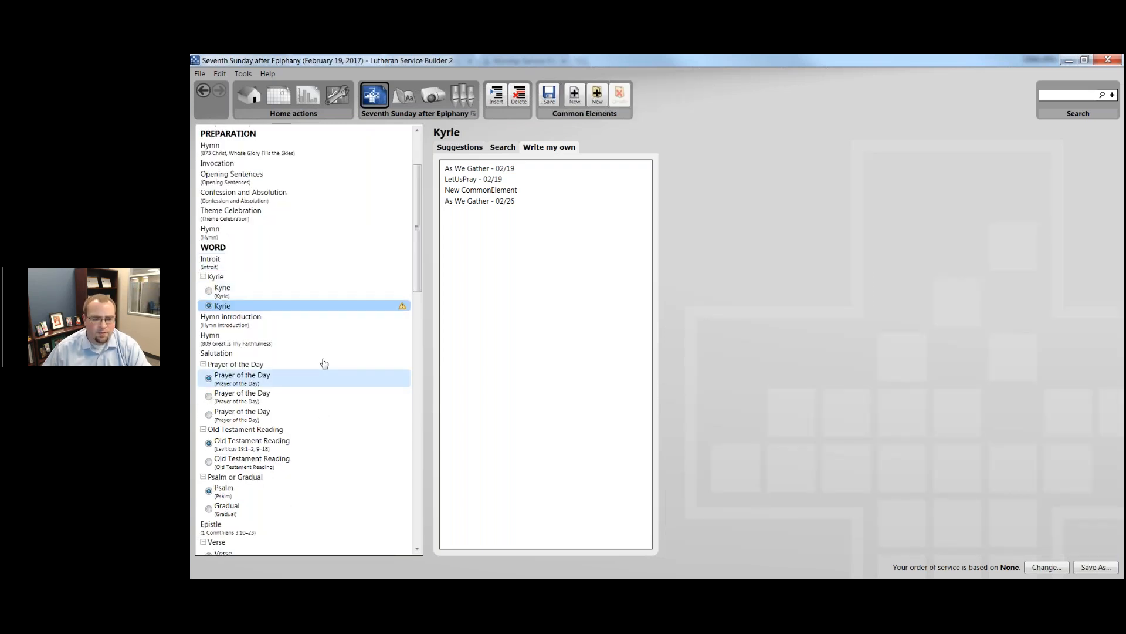
pyautogui.click(327, 339)
pyautogui.click(326, 320)
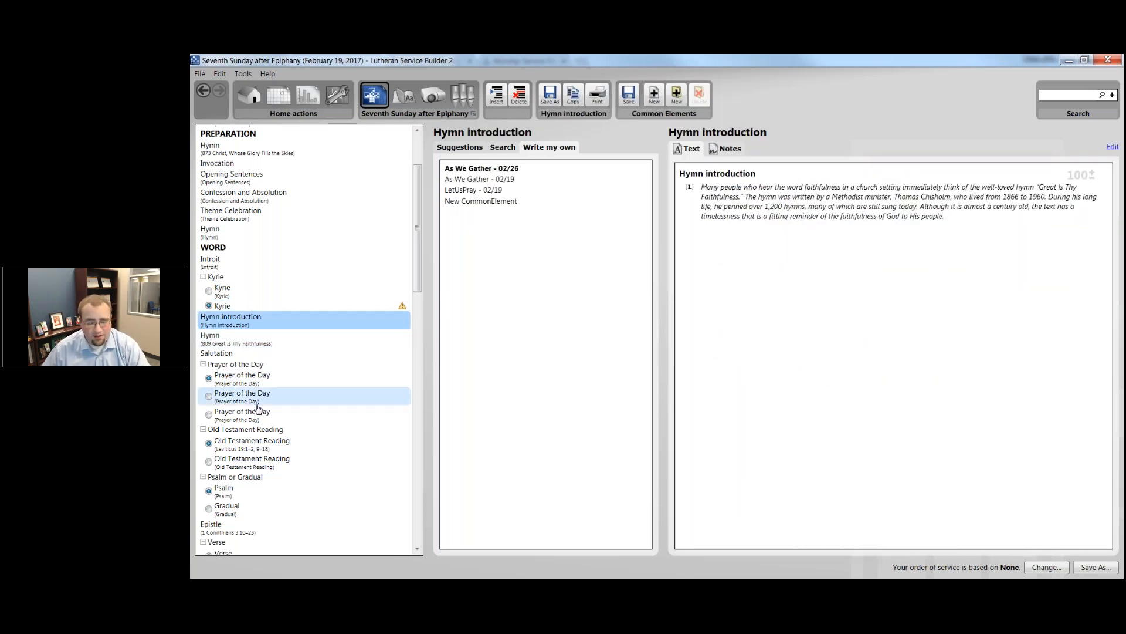
pyautogui.scroll(-5, 307, 382)
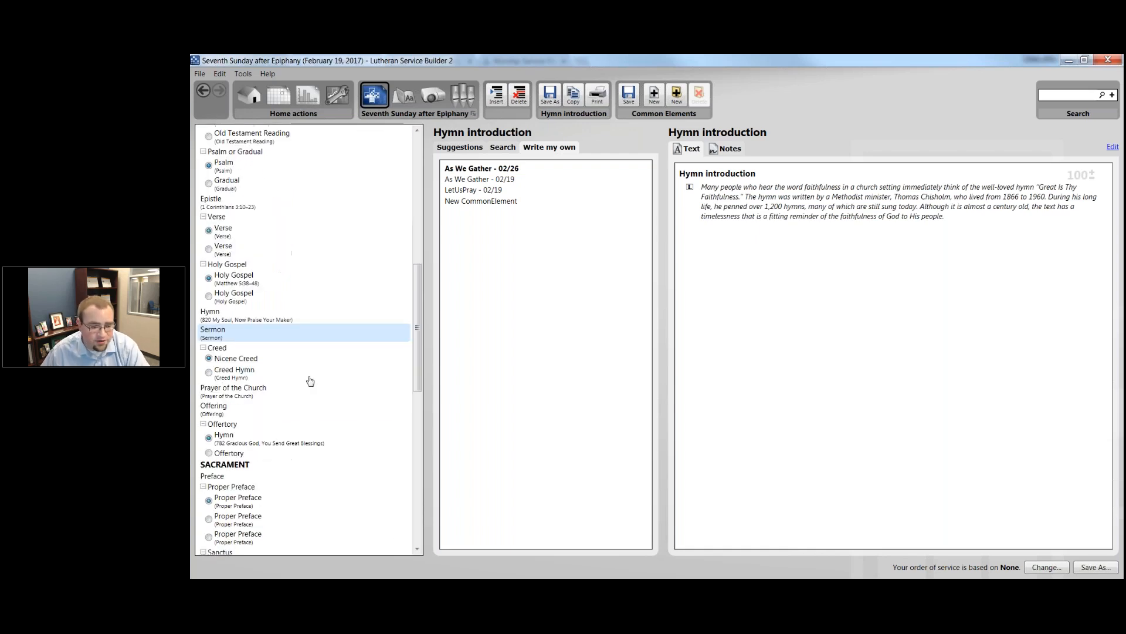
# - Open the bulletin preview for the imported service and compare its formatting with the psalm pages of the Word document
pyautogui.click(406, 95)
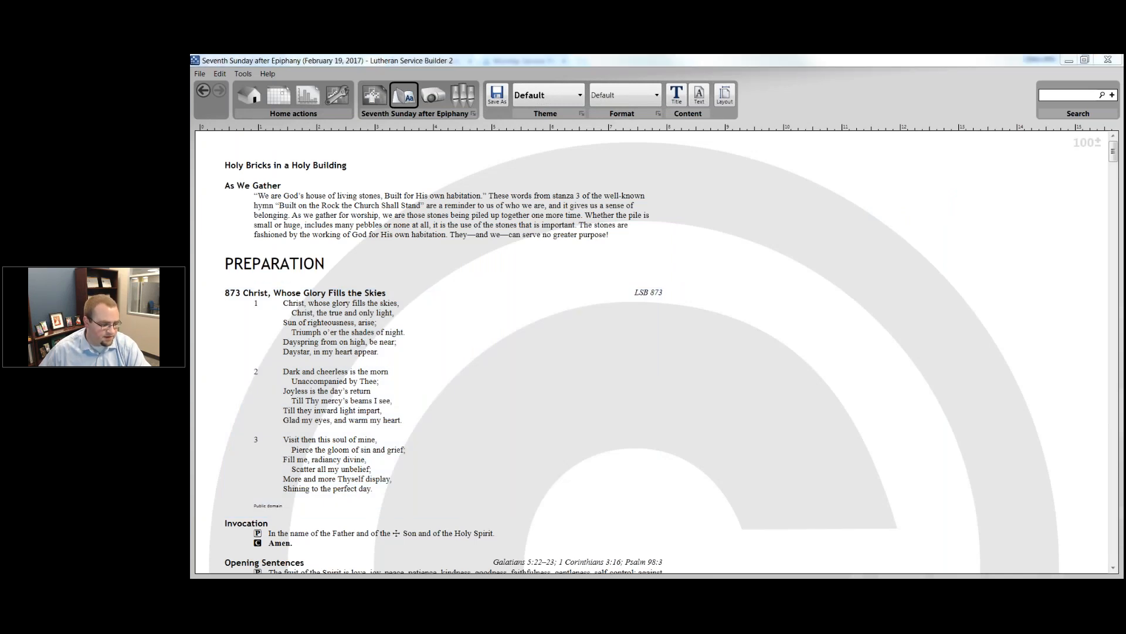
pyautogui.hotkey('alt', 'Tab')
pyautogui.click(629, 253)
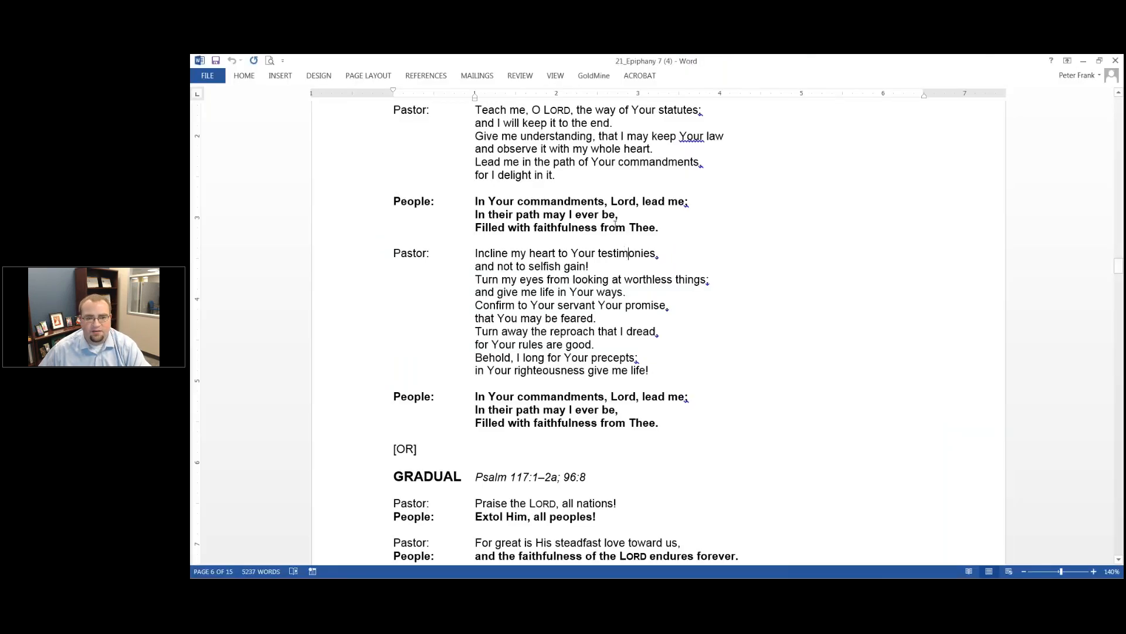
pyautogui.scroll(10, 615, 225)
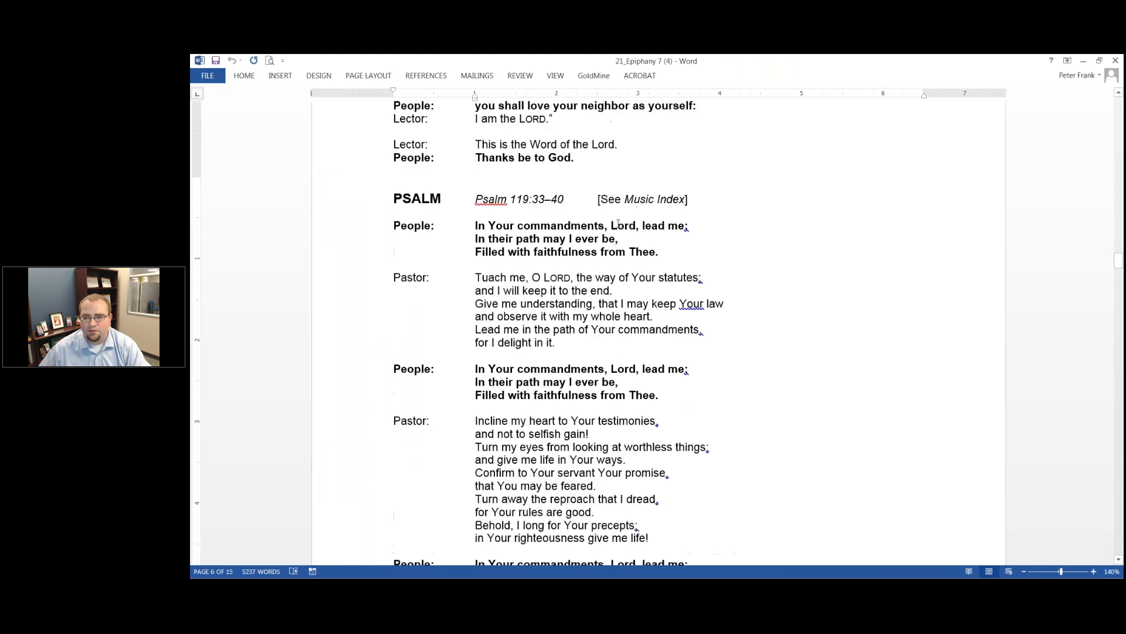
# - Apply the Creative Worship theme to the bulletin and review its pages through Confession and Absolution
pyautogui.click(1084, 63)
pyautogui.click(568, 104)
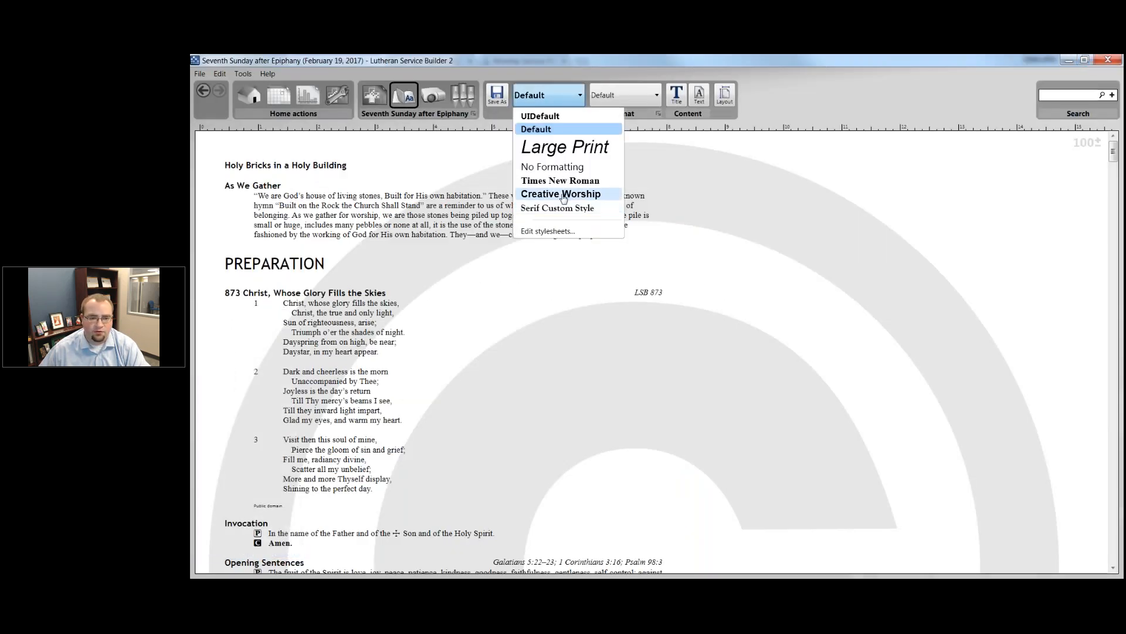
pyautogui.click(563, 194)
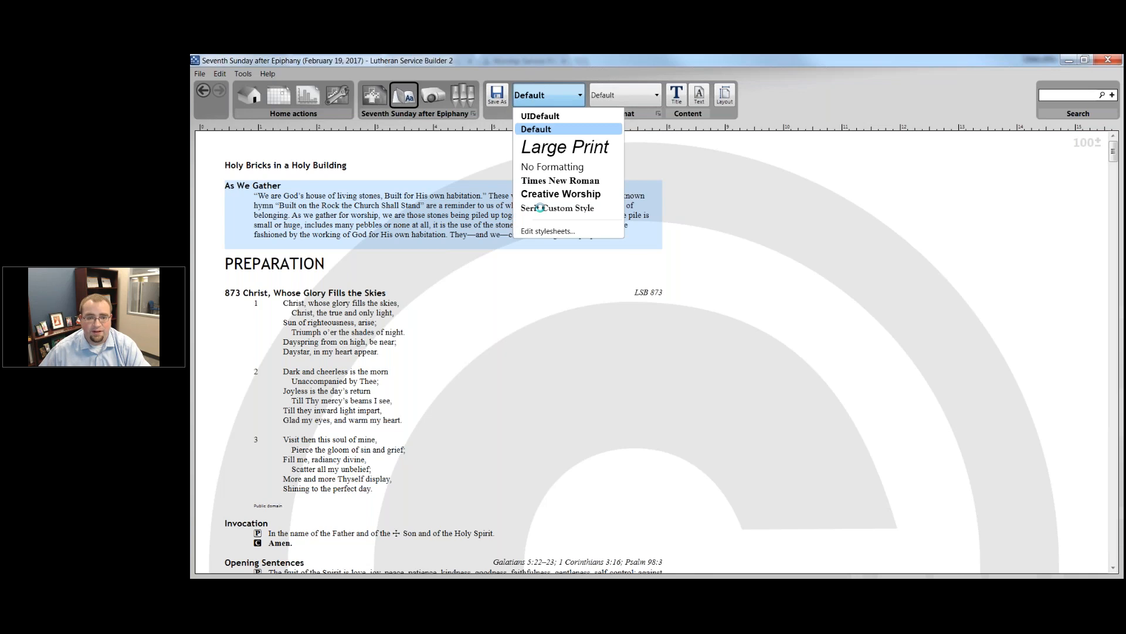
pyautogui.click(585, 276)
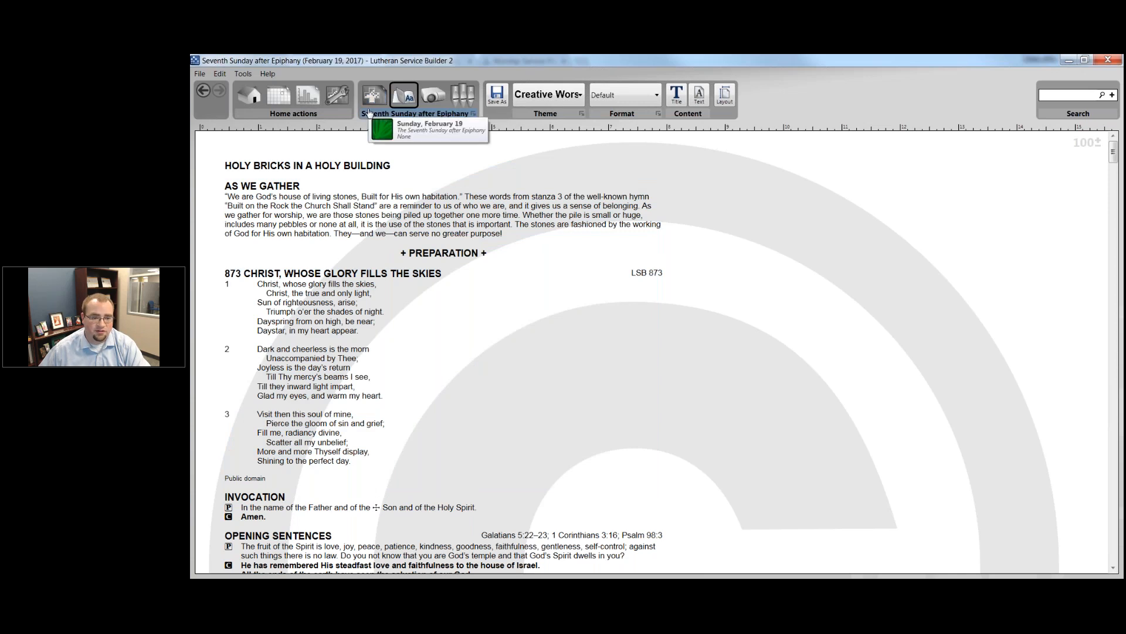
pyautogui.scroll(-1, 362, 322)
pyautogui.scroll(-5, 362, 322)
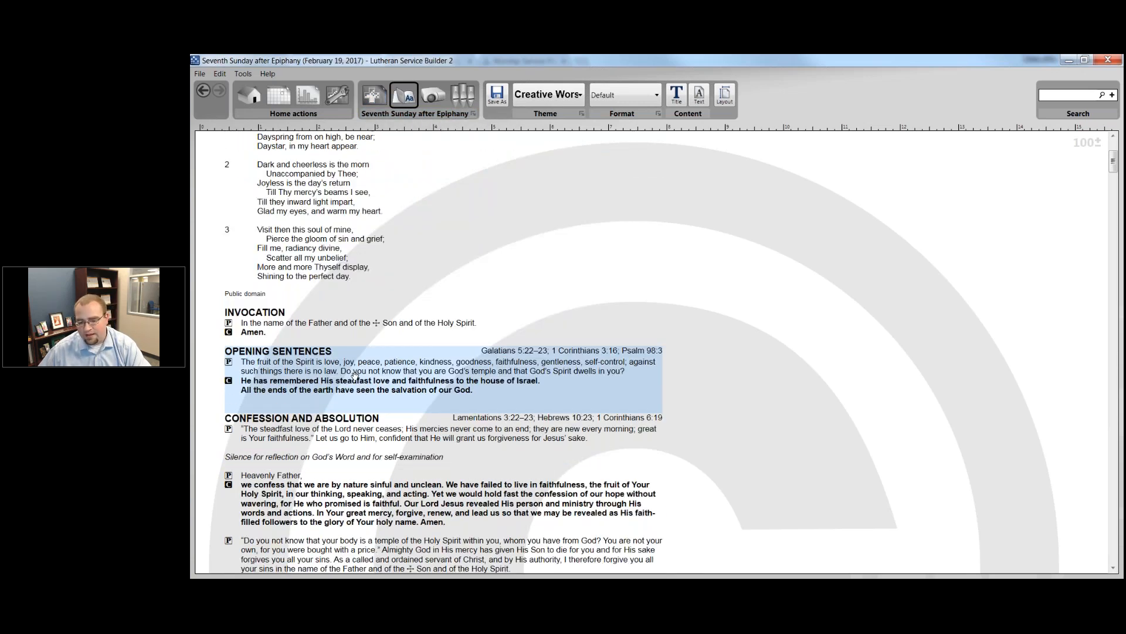
pyautogui.scroll(-4, 355, 374)
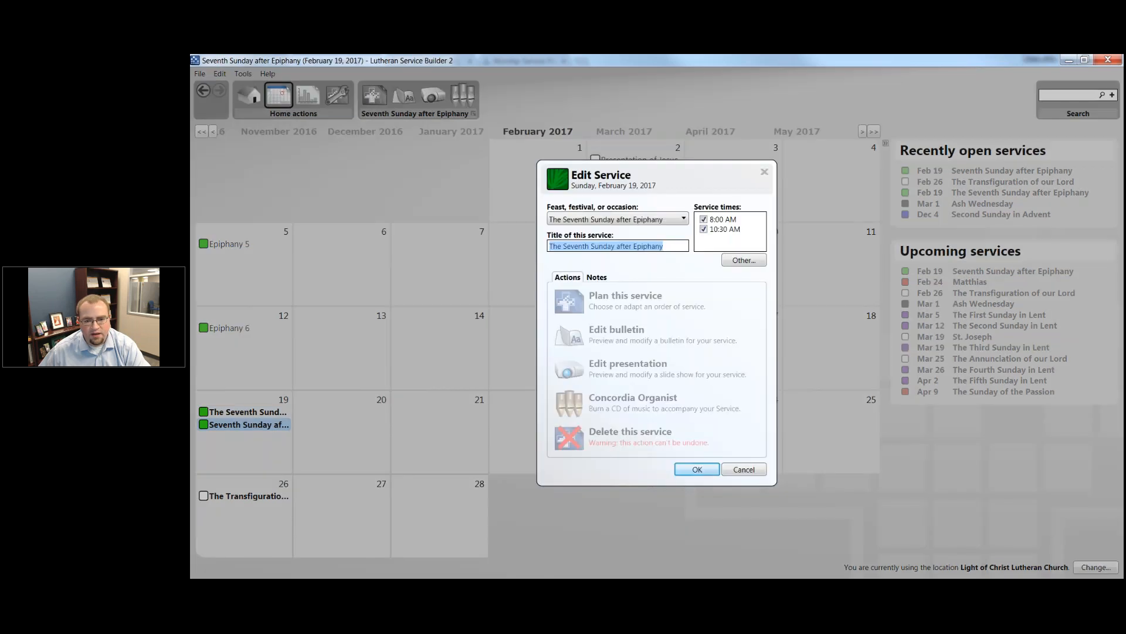
# - Open The Seventh Sunday after Epiphany service for planning and copy the responsive Leviticus Old Testament reading from the Word document
pyautogui.click(657, 310)
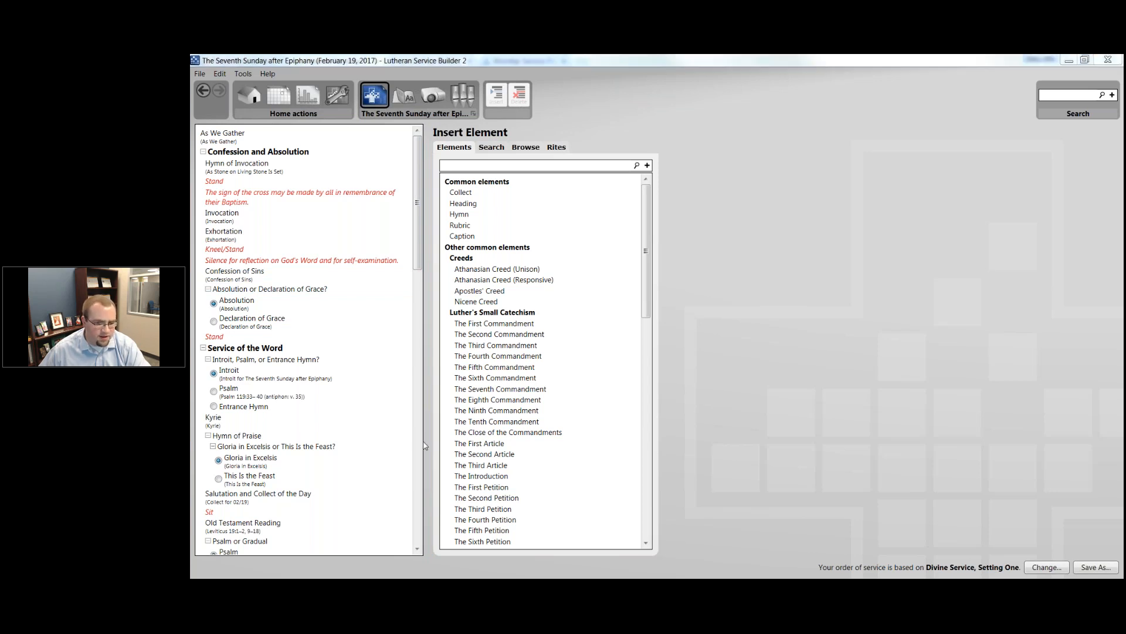
pyautogui.hotkey('alt', 'Tab')
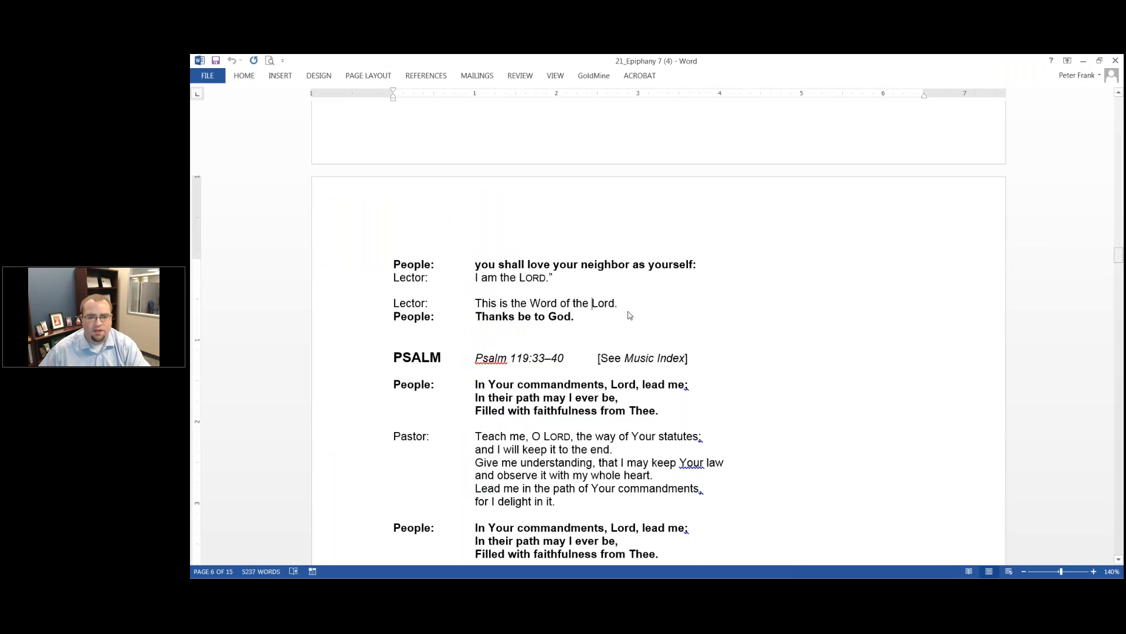
pyautogui.scroll(12, 629, 315)
pyautogui.click(602, 313)
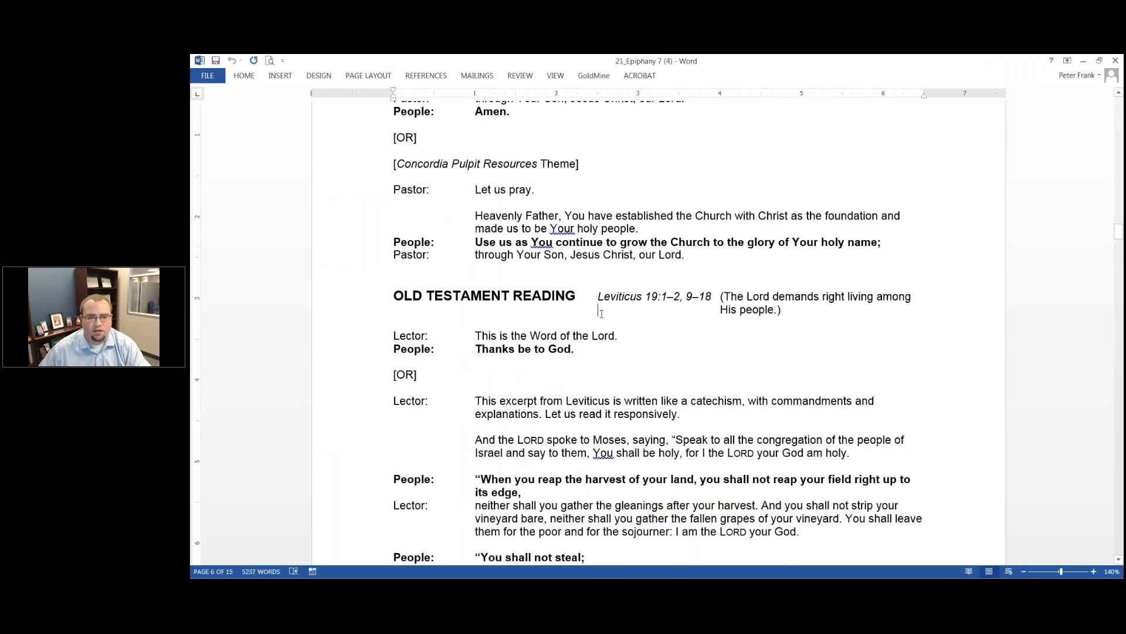
pyautogui.scroll(-10, 602, 313)
pyautogui.scroll(1, 625, 297)
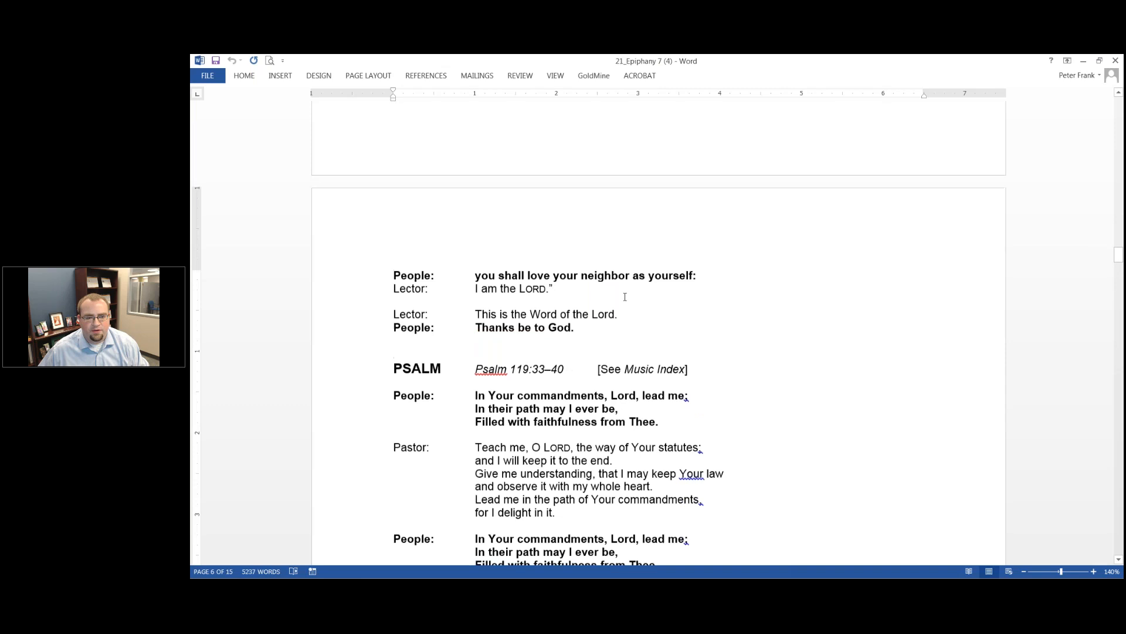
pyautogui.scroll(1, 624, 297)
pyautogui.scroll(15, 614, 301)
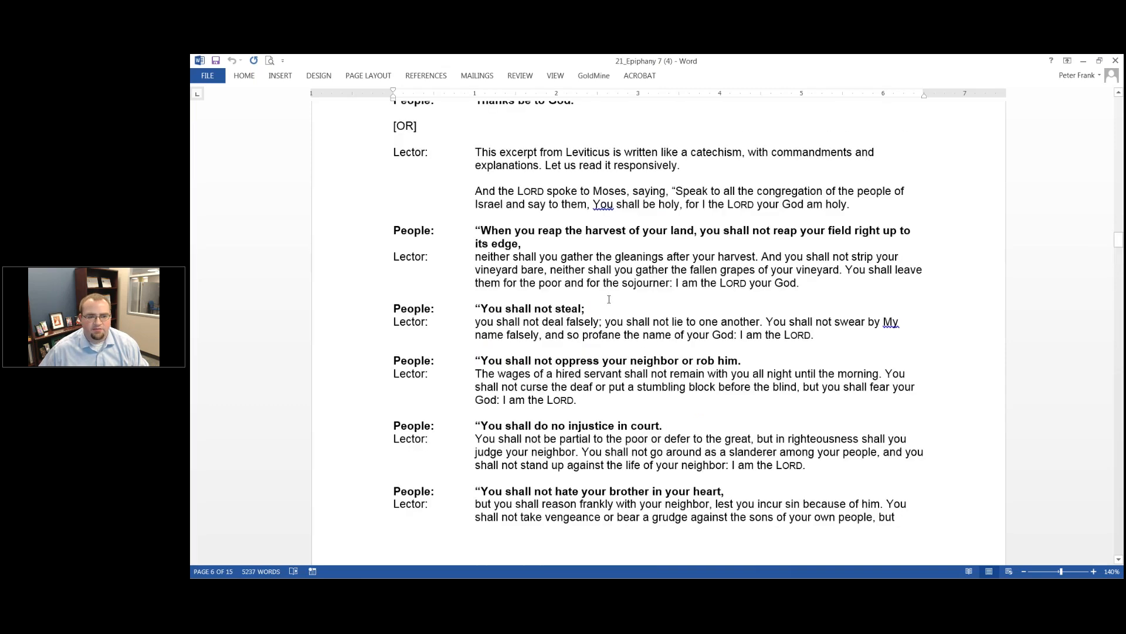
pyautogui.keyDown('shift'); pyautogui.click(442, 256); pyautogui.keyUp('shift')
pyautogui.hotkey('alt', 'Tab')
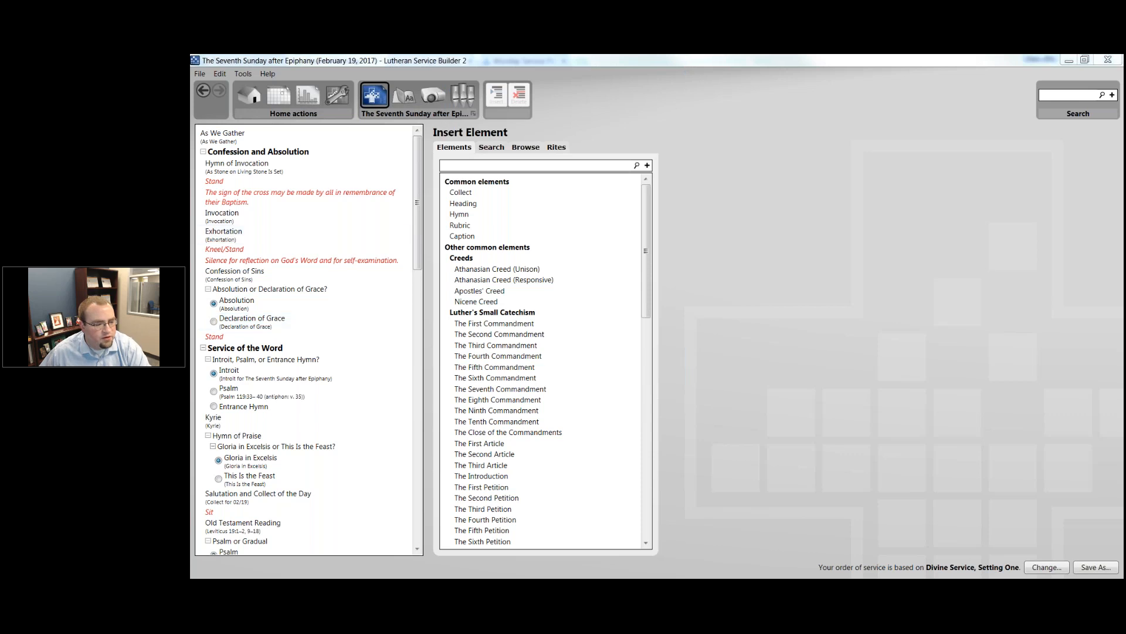
# - View the Old Testament Reading in the service outline and open the choice of elements to insert after it
pyautogui.click(270, 289)
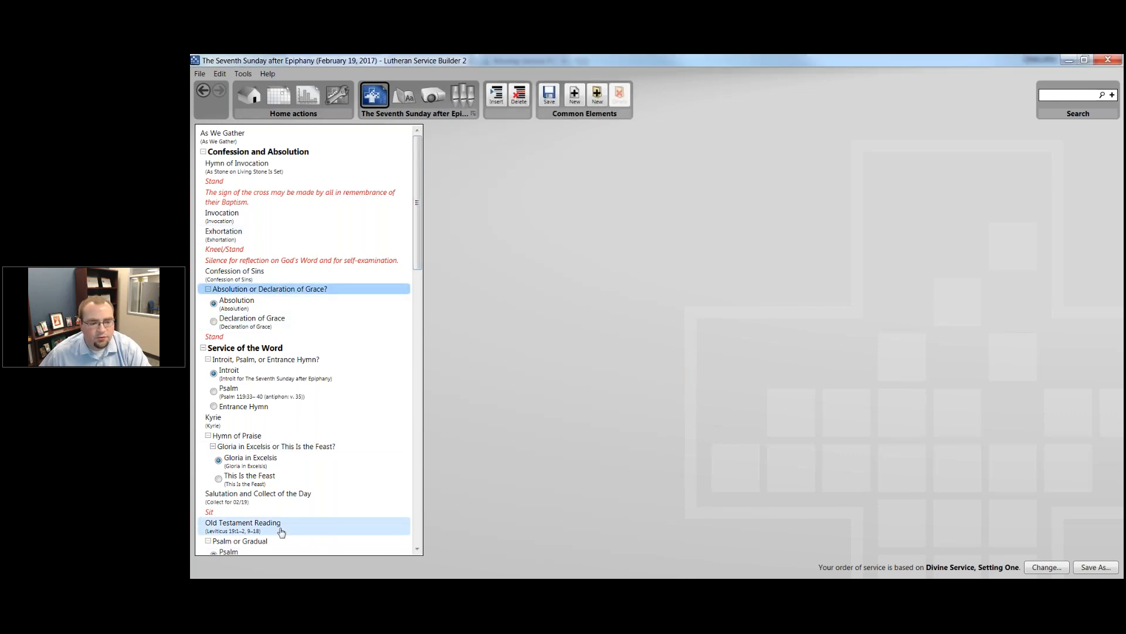
pyautogui.click(282, 530)
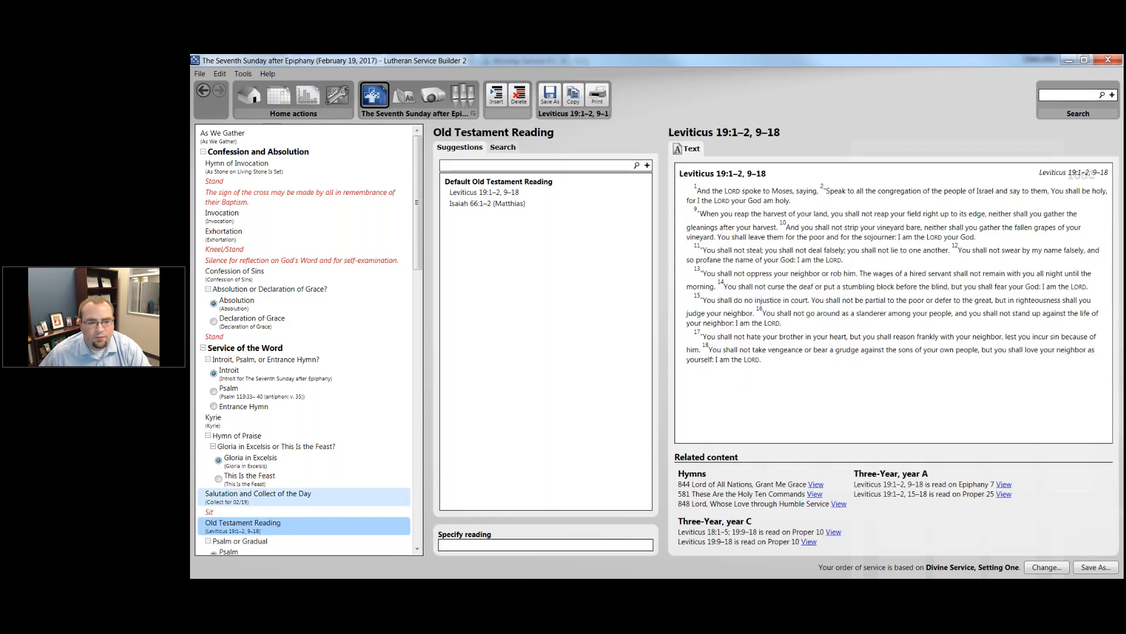
pyautogui.scroll(-3, 311, 510)
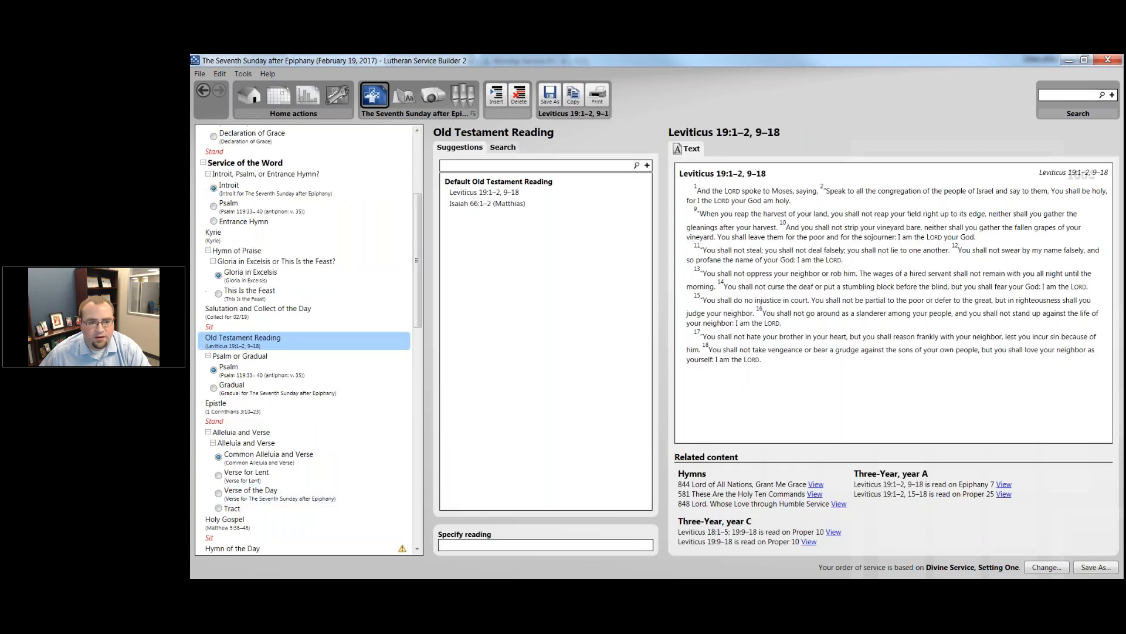
pyautogui.click(498, 105)
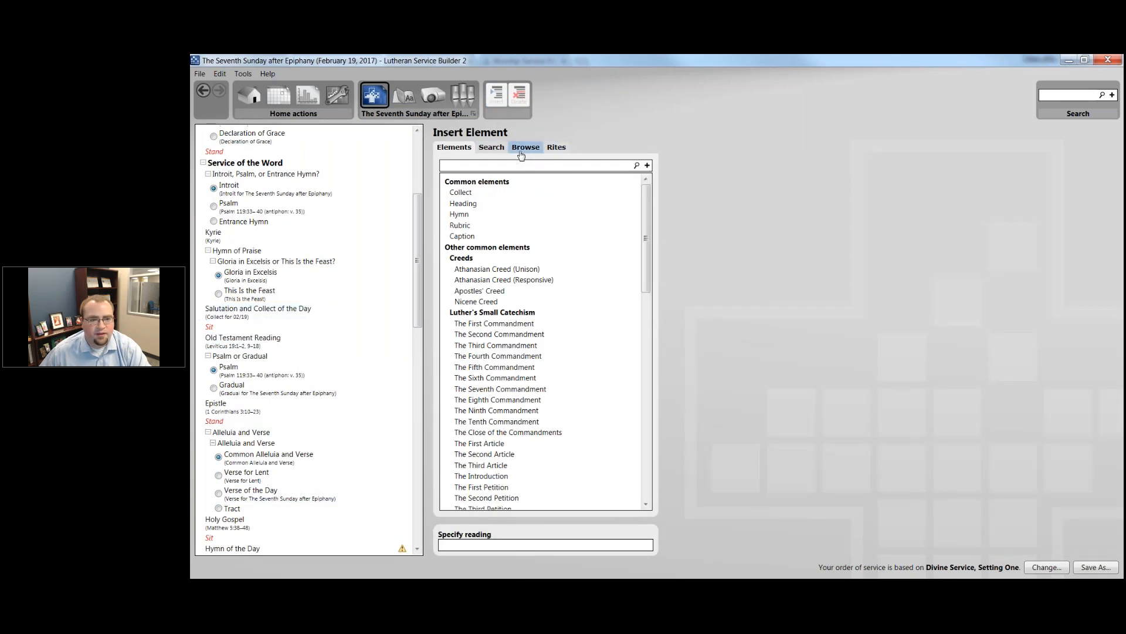
# - Create a common element named "Old Testament 2/19" in the worship resources and paste the responsive Leviticus reading as its text
pyautogui.click(339, 95)
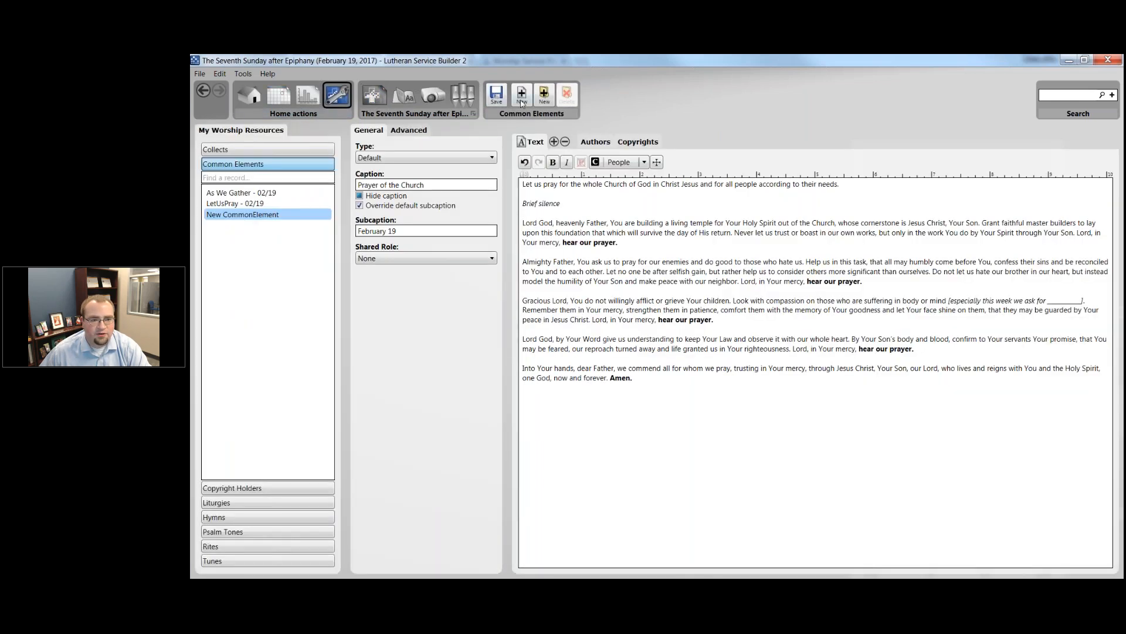
pyautogui.click(521, 97)
pyautogui.write('Old ')
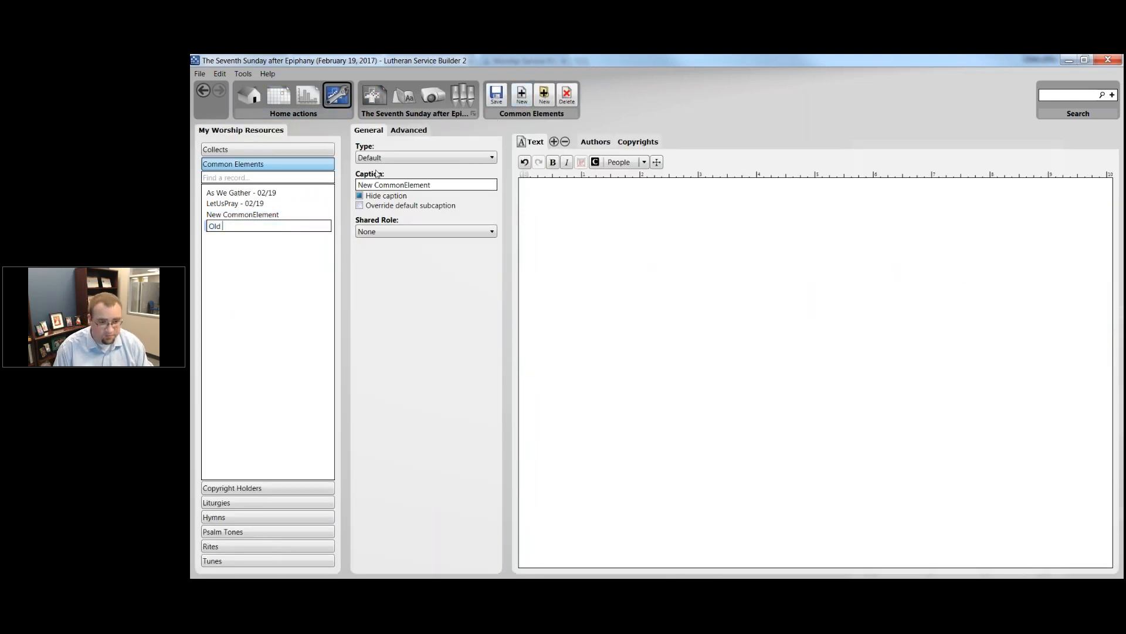
pyautogui.write('Testament 2/19')
pyautogui.click(621, 192)
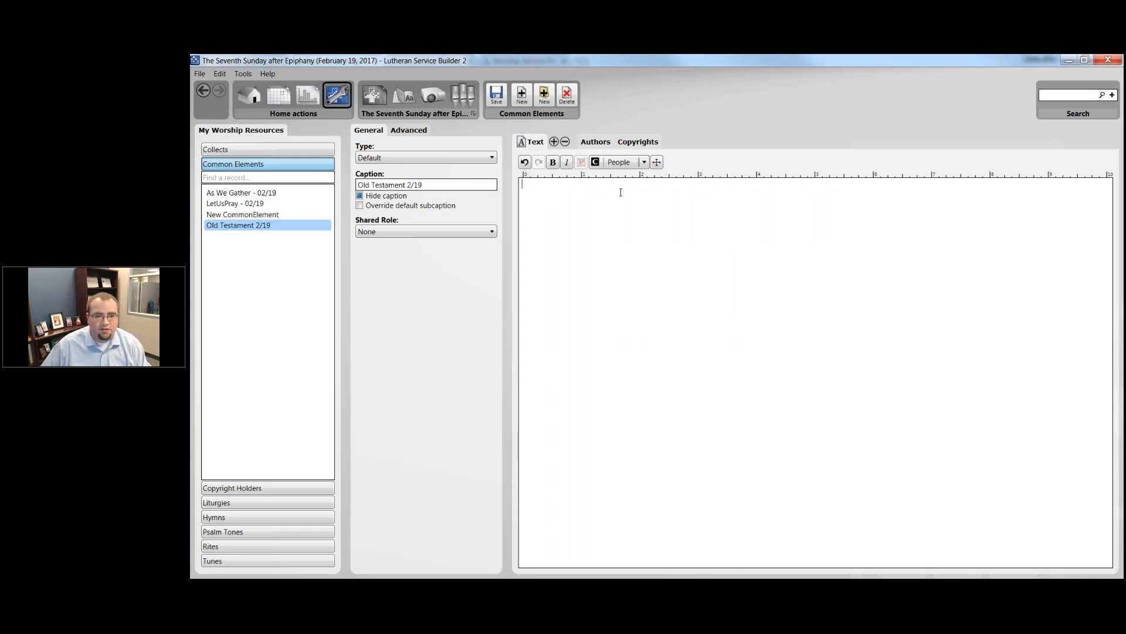
pyautogui.hotkey('ctrl', 'v')
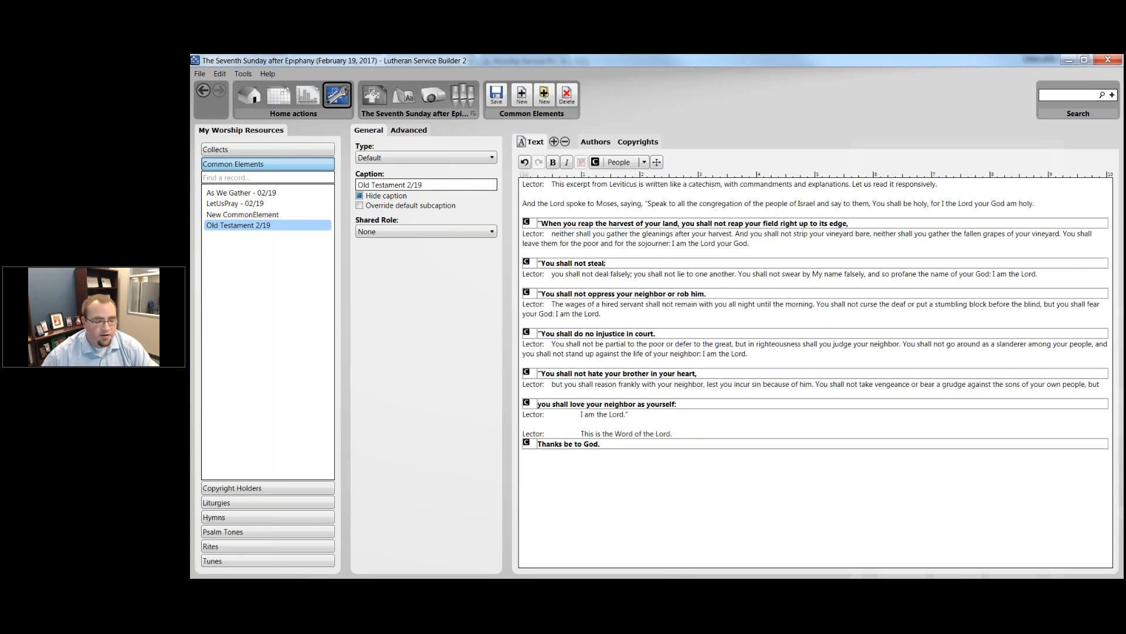
# - Replace the text of the Old Testament 2/19 element with the Confession and Absolution text copied from the Word document
pyautogui.hotkey('alt', 'Tab')
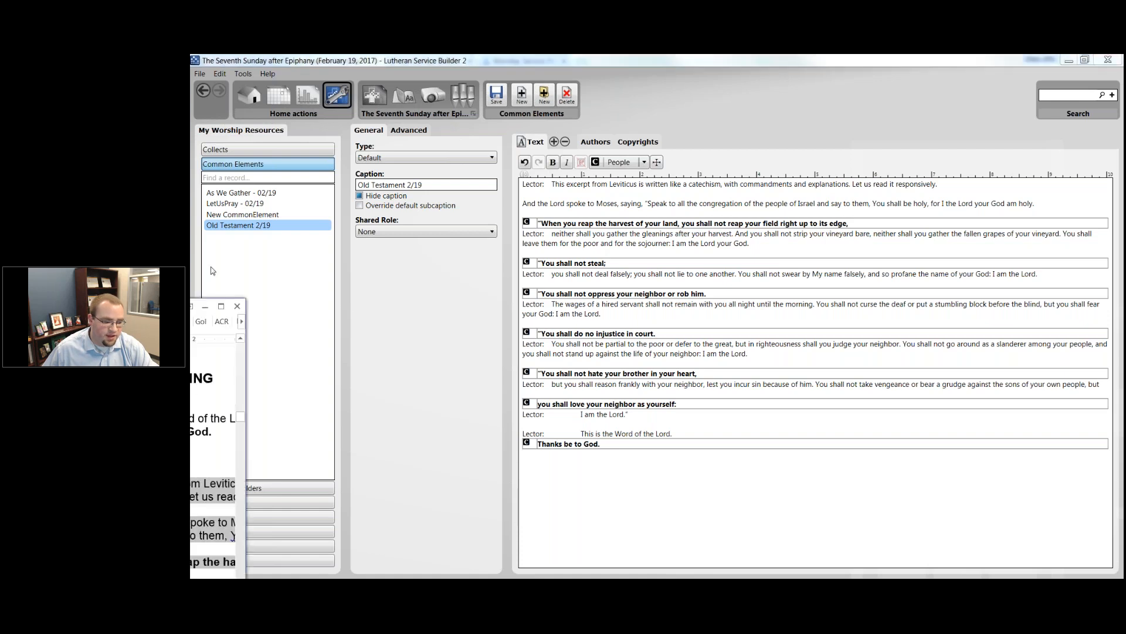
pyautogui.moveTo(213, 305); pyautogui.dragTo(528, 58)
pyautogui.click(528, 58)
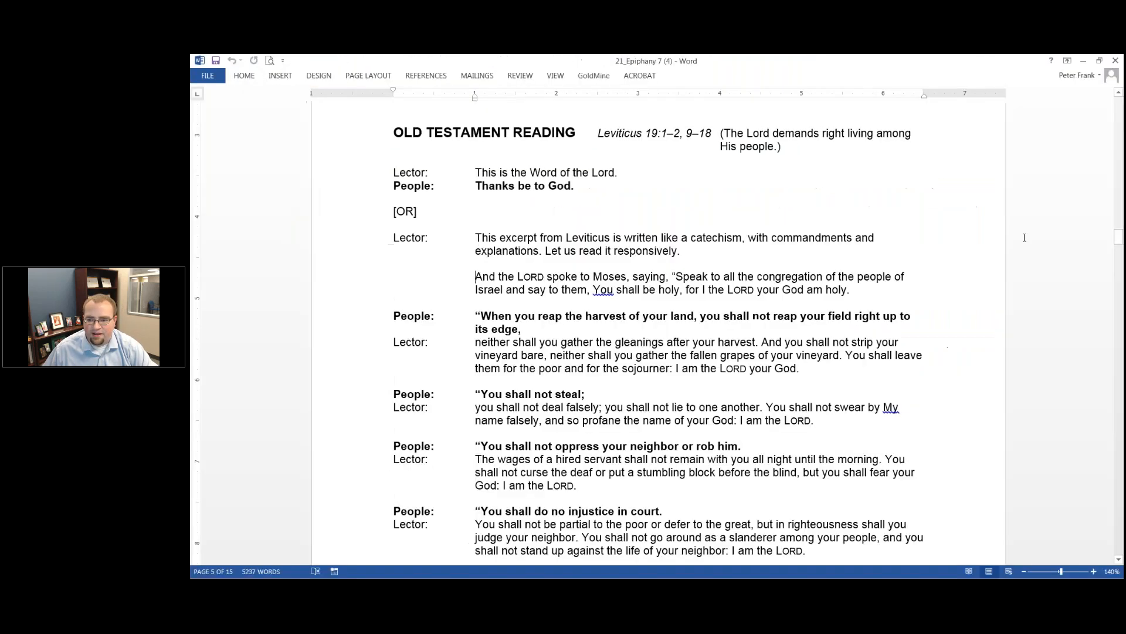
pyautogui.moveTo(1120, 236); pyautogui.dragTo(1091, 150)
pyautogui.moveTo(393, 197); pyautogui.dragTo(516, 445)
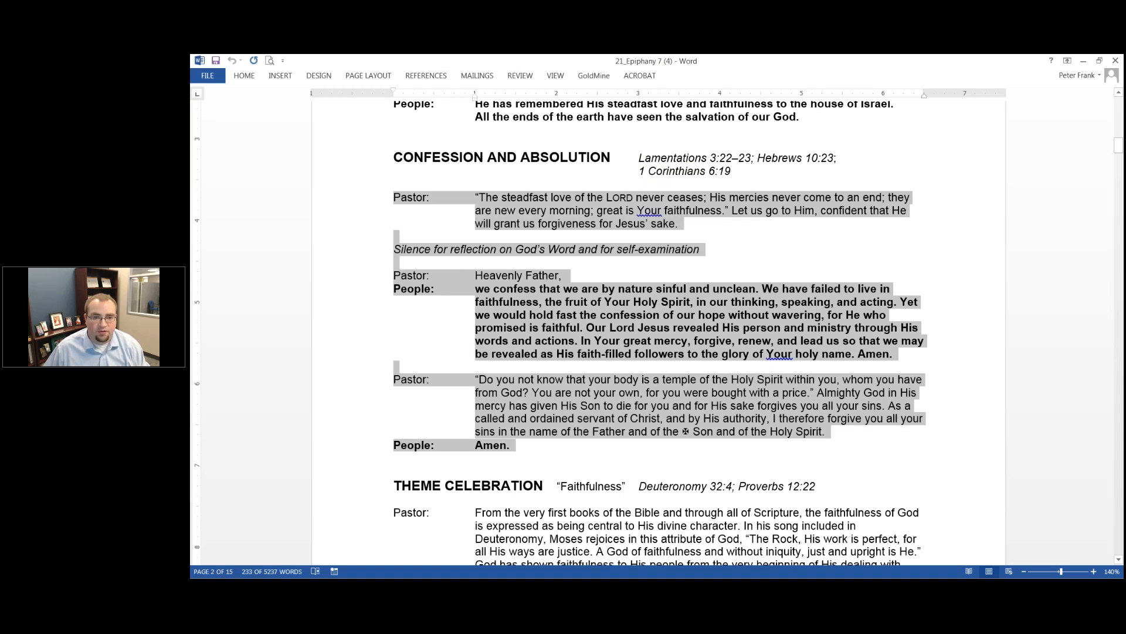
pyautogui.hotkey('alt', 'Tab')
pyautogui.hotkey('ctrl', 'a')
pyautogui.hotkey('ctrl', 'v')
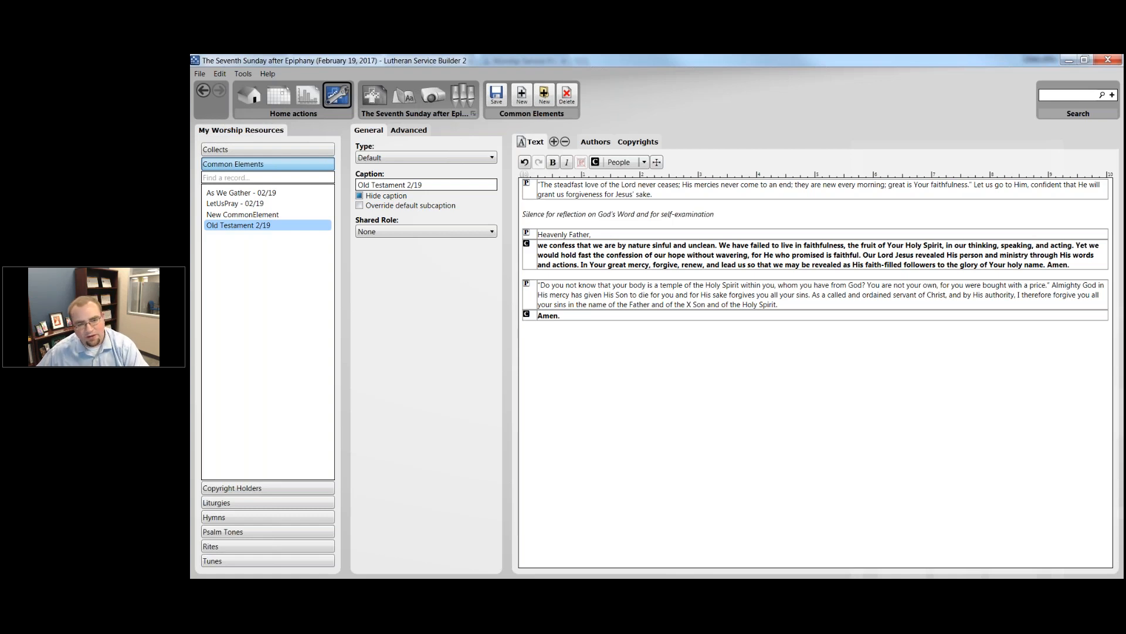
# - Advance the slide show to LetUsPray Files, then expand the 2016-17 Three-Year Series A prayers on the LCMS LetUsPray web page
pyautogui.hotkey('alt', 'Tab')
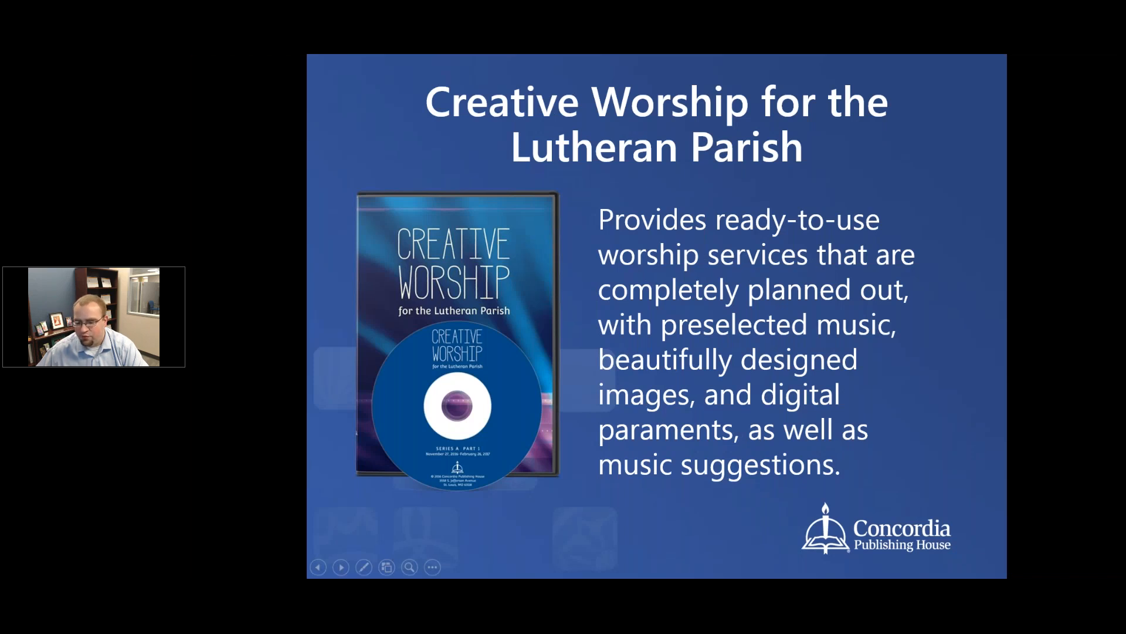
pyautogui.press('Right')
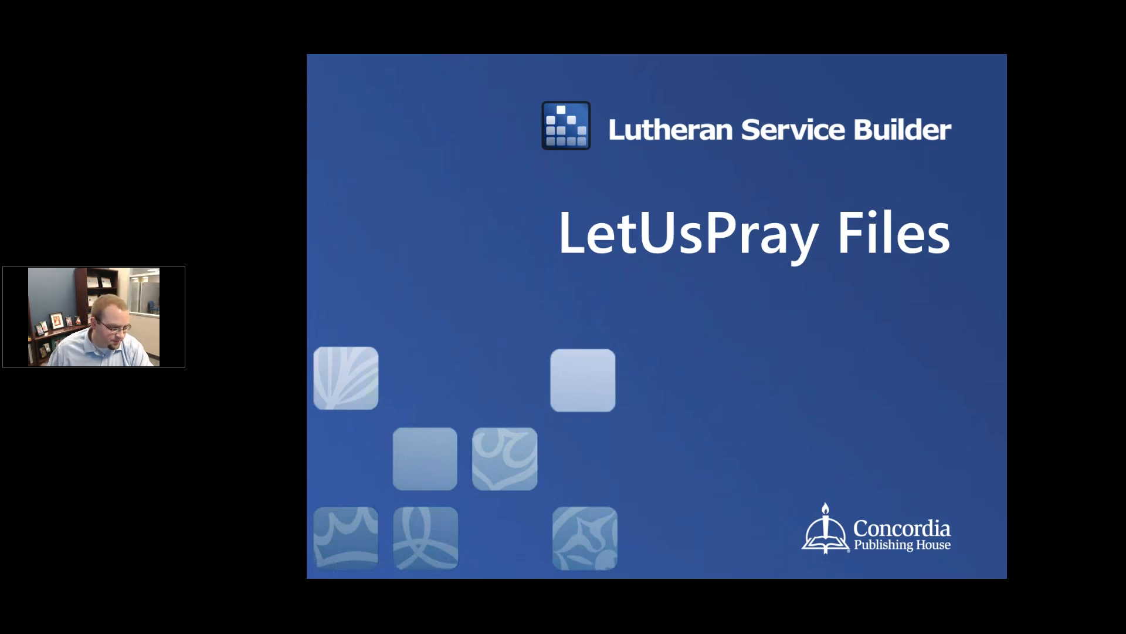
pyautogui.hotkey('alt', 'Tab')
pyautogui.hotkey('ctrl', 'Tab')
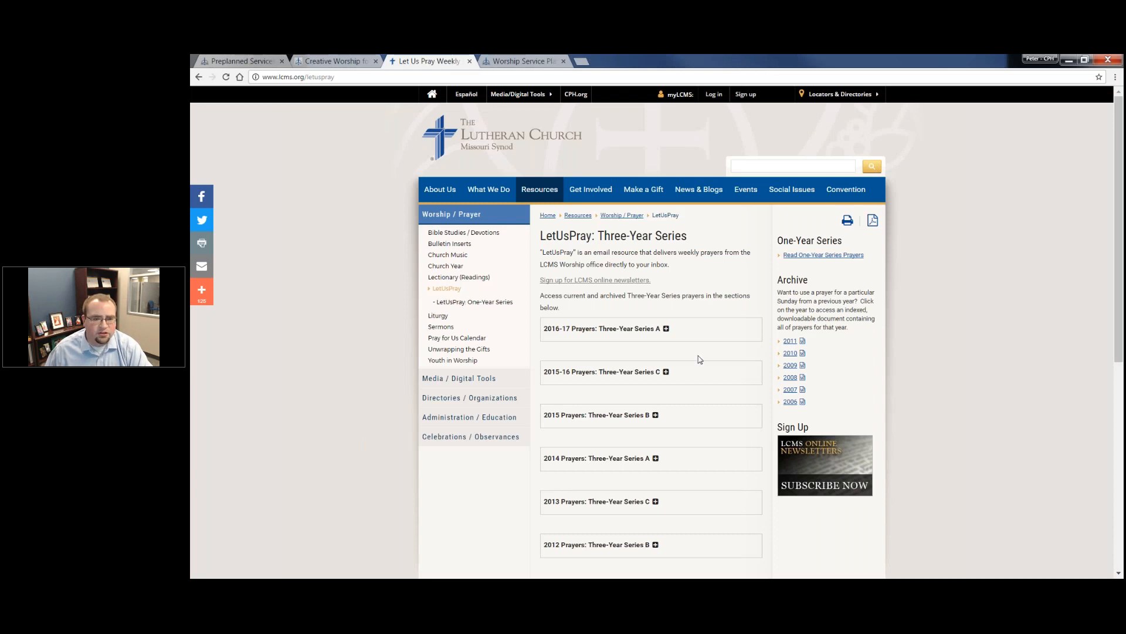
pyautogui.scroll(-1, 686, 252)
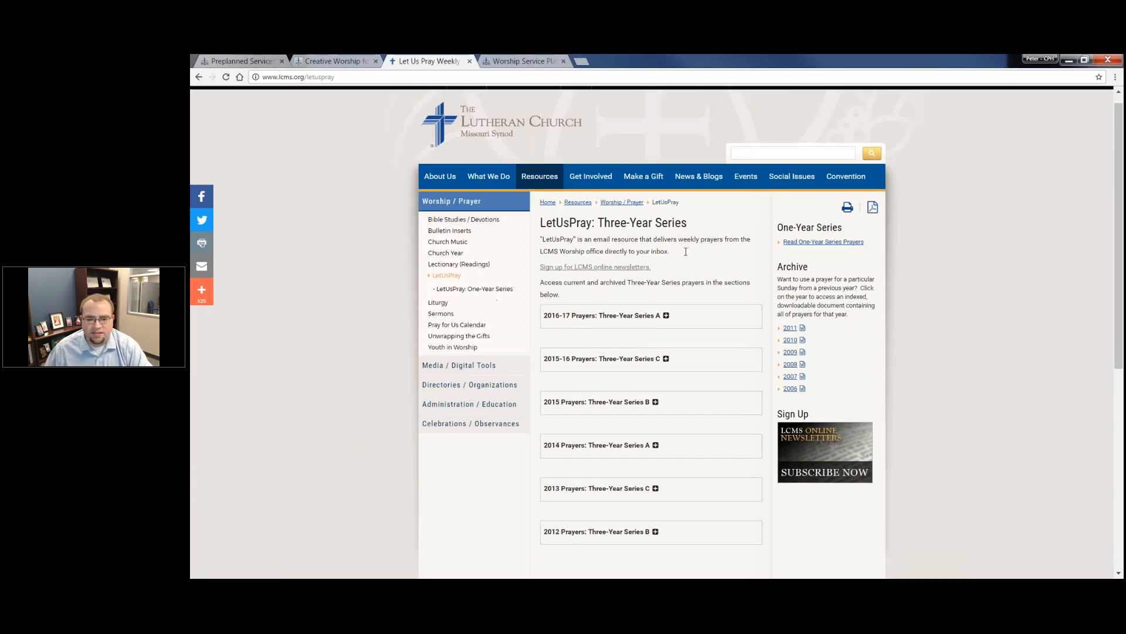
pyautogui.scroll(-1, 686, 252)
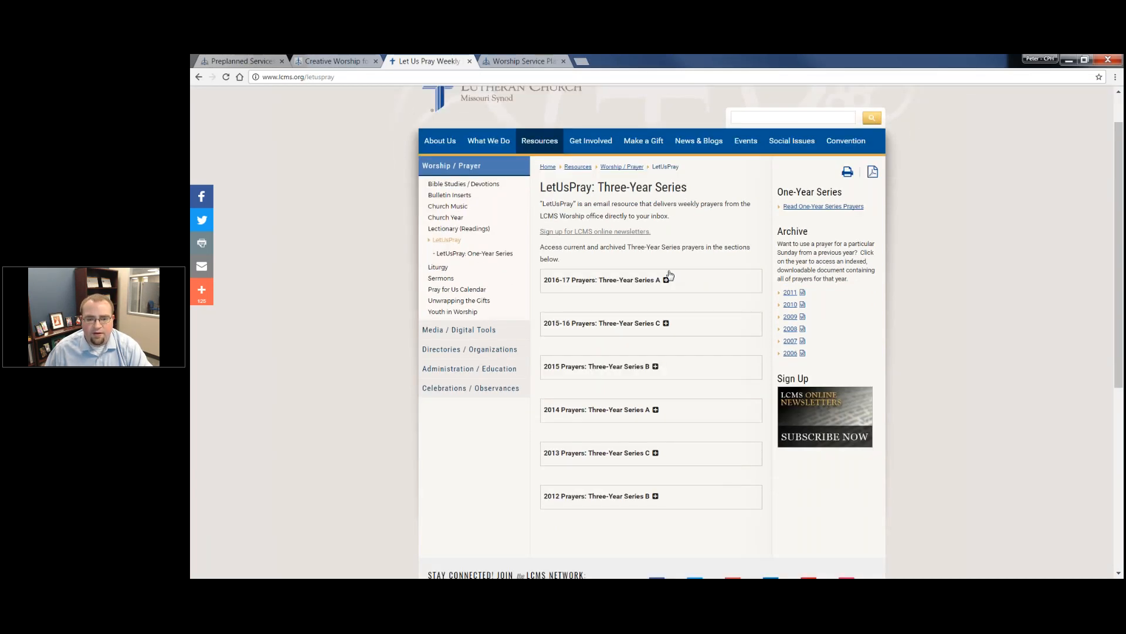
pyautogui.scroll(-2, 671, 274)
pyautogui.scroll(3, 669, 305)
pyautogui.click(667, 330)
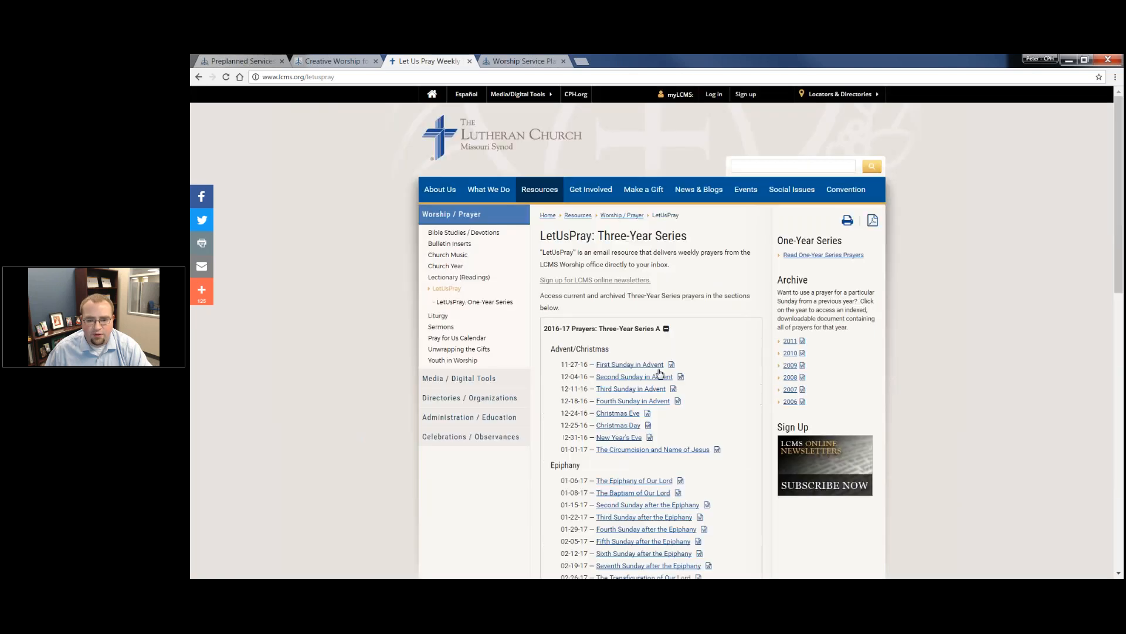
# - Review the Series A prayer list through Lent and view the February 19, 2017 Prayer of the Church in Word
pyautogui.scroll(-1, 660, 373)
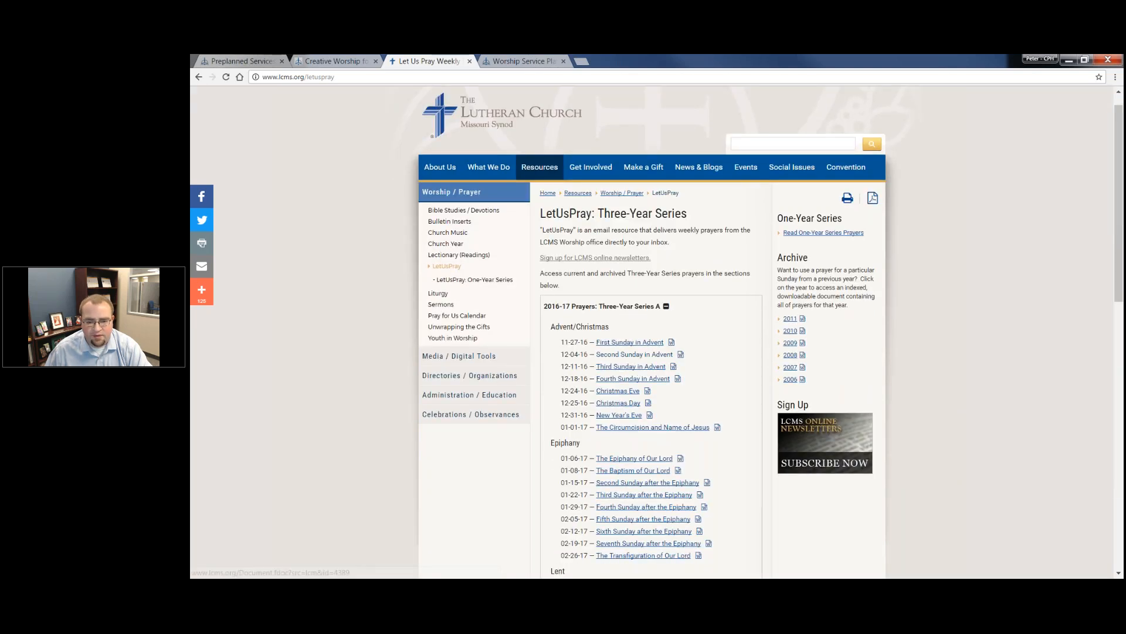
pyautogui.scroll(-3, 655, 329)
pyautogui.scroll(1, 654, 328)
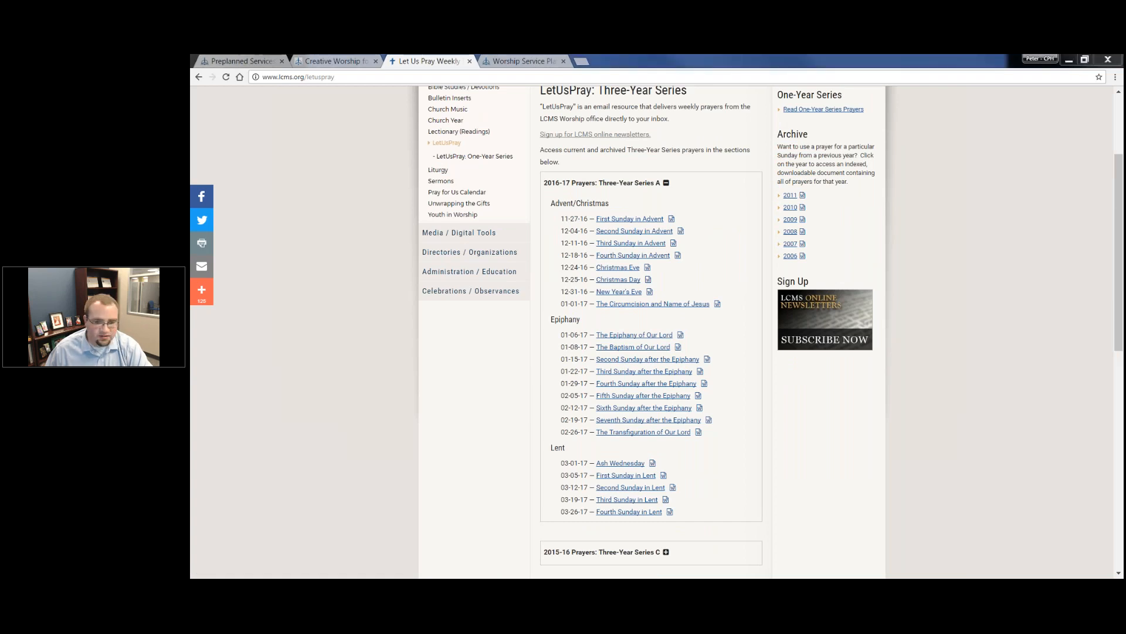
pyautogui.hotkey('alt', 'Tab')
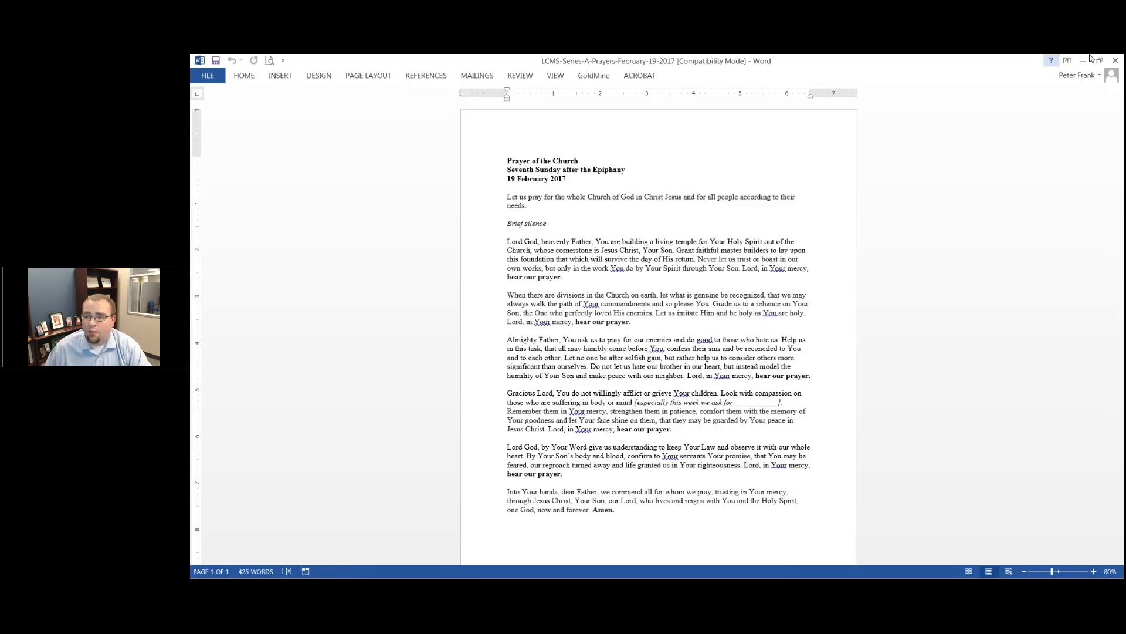
pyautogui.click(1084, 60)
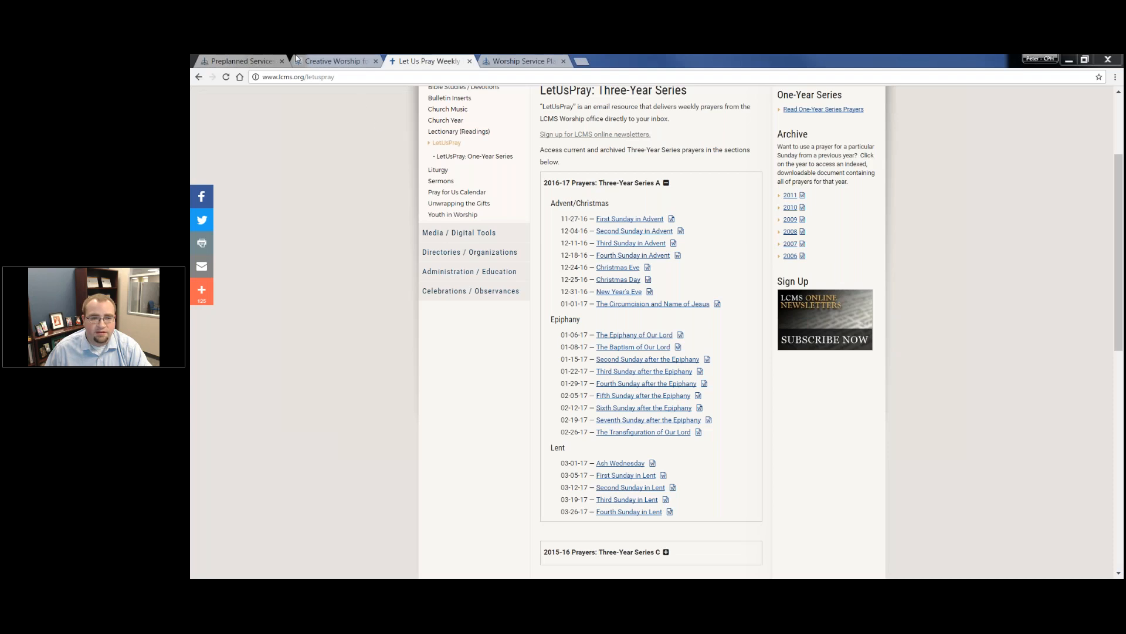
# - Open the Downloads page of the Lutheran Service Builder website and examine the LetUsPray Files list
pyautogui.click(534, 60)
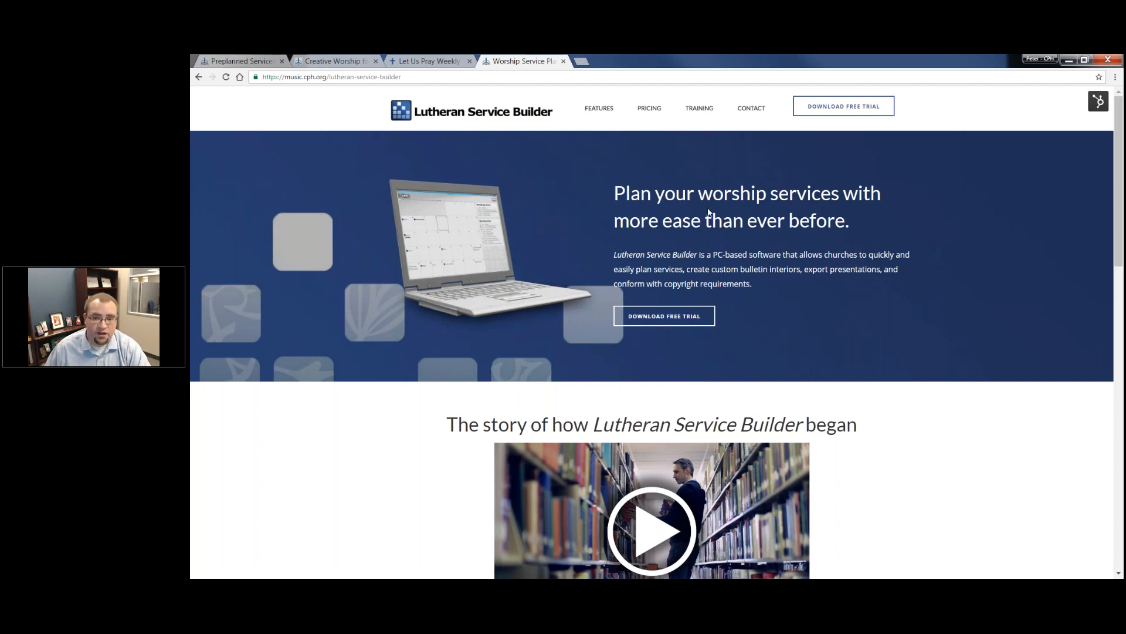
pyautogui.scroll(-15, 708, 212)
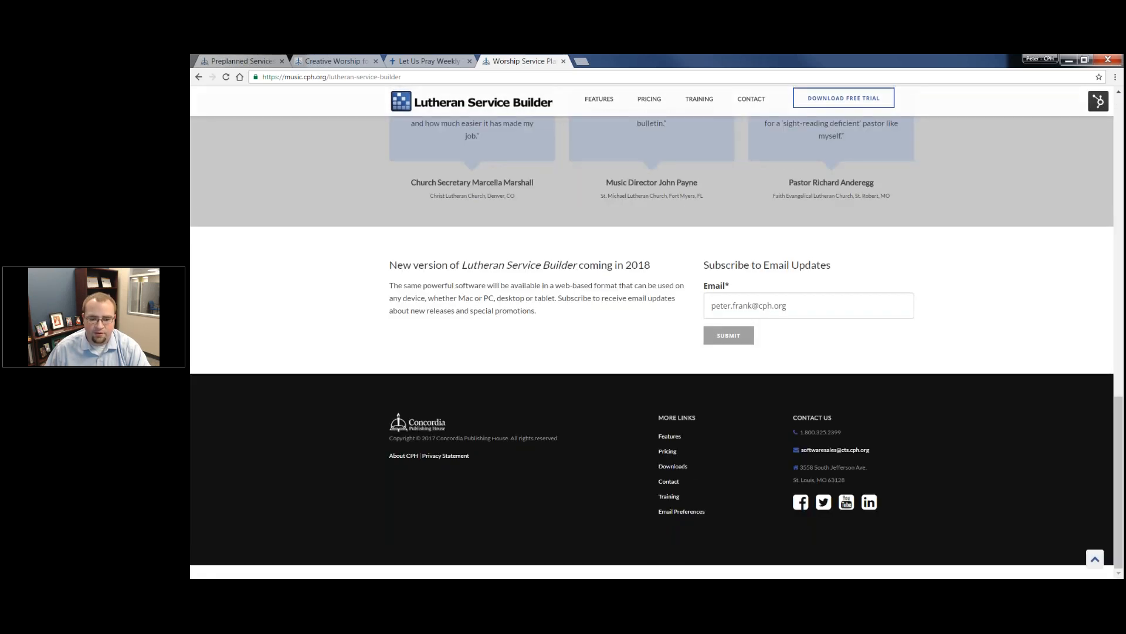
pyautogui.click(685, 469)
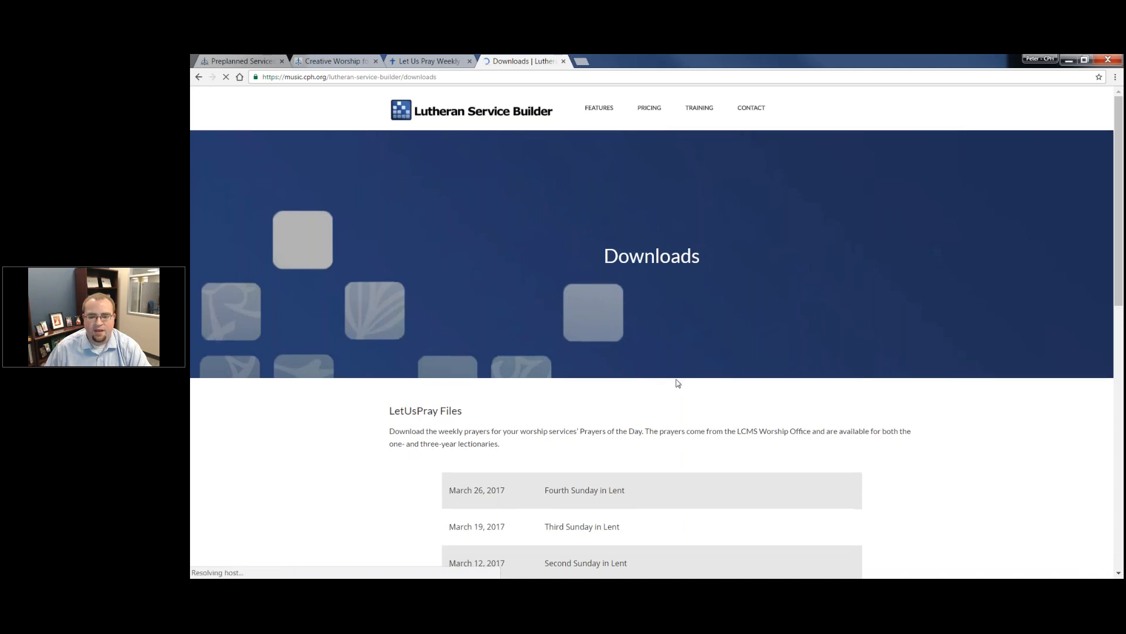
pyautogui.scroll(-3, 679, 380)
pyautogui.scroll(-1, 687, 378)
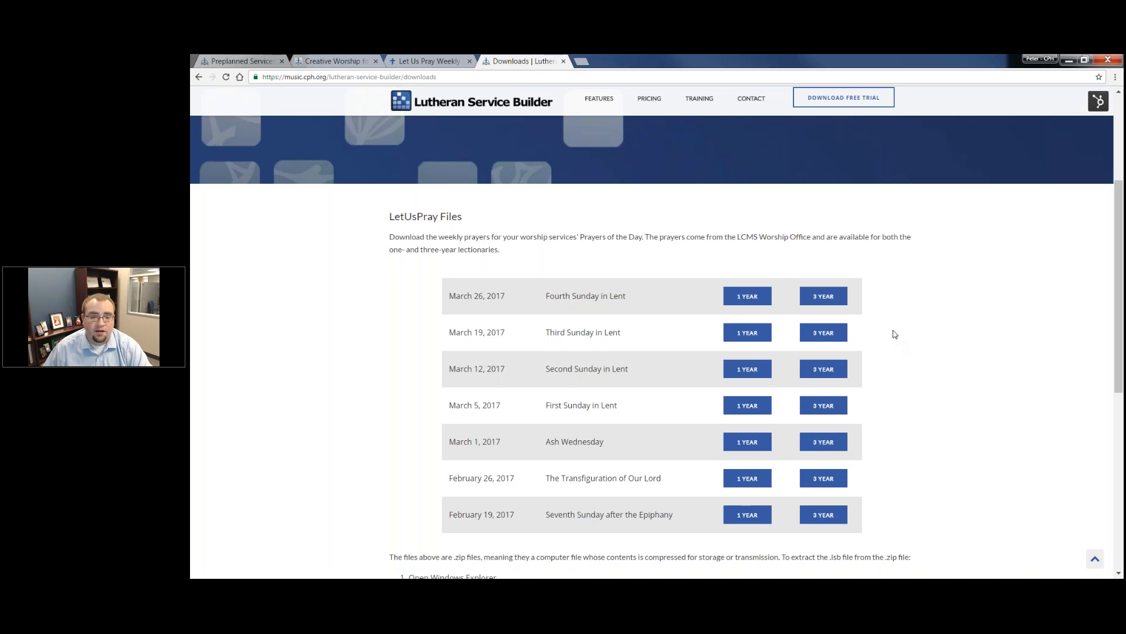
# - Download the three-year LetUsPray file for March 26, 2017, Fourth Sunday in Lent, and open the zip archive
pyautogui.scroll(-1, 896, 345)
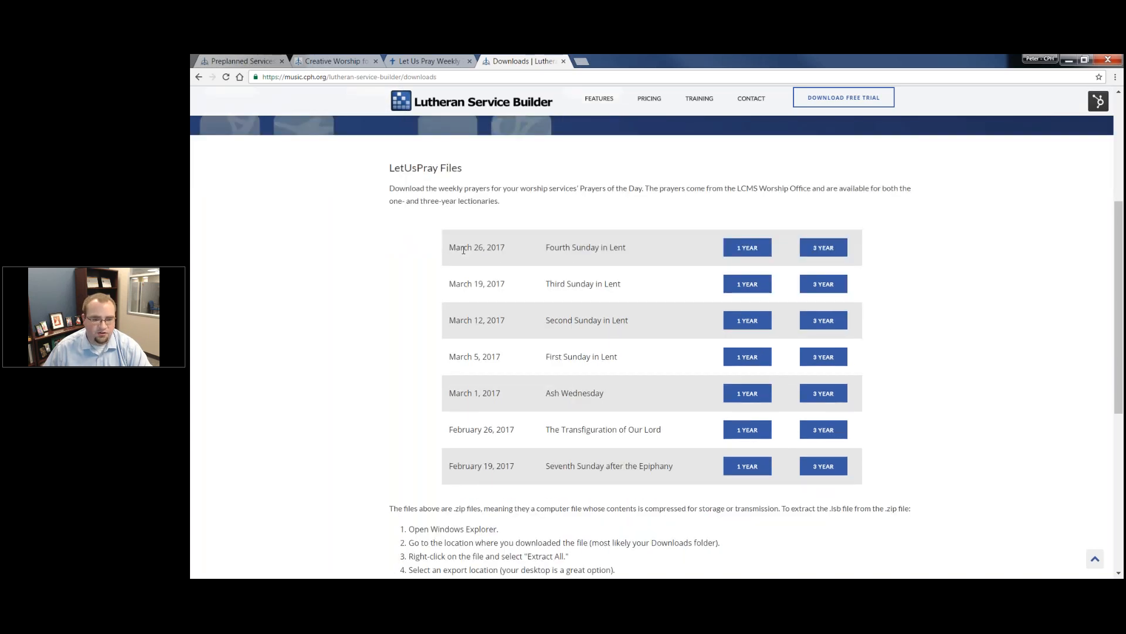
pyautogui.click(825, 248)
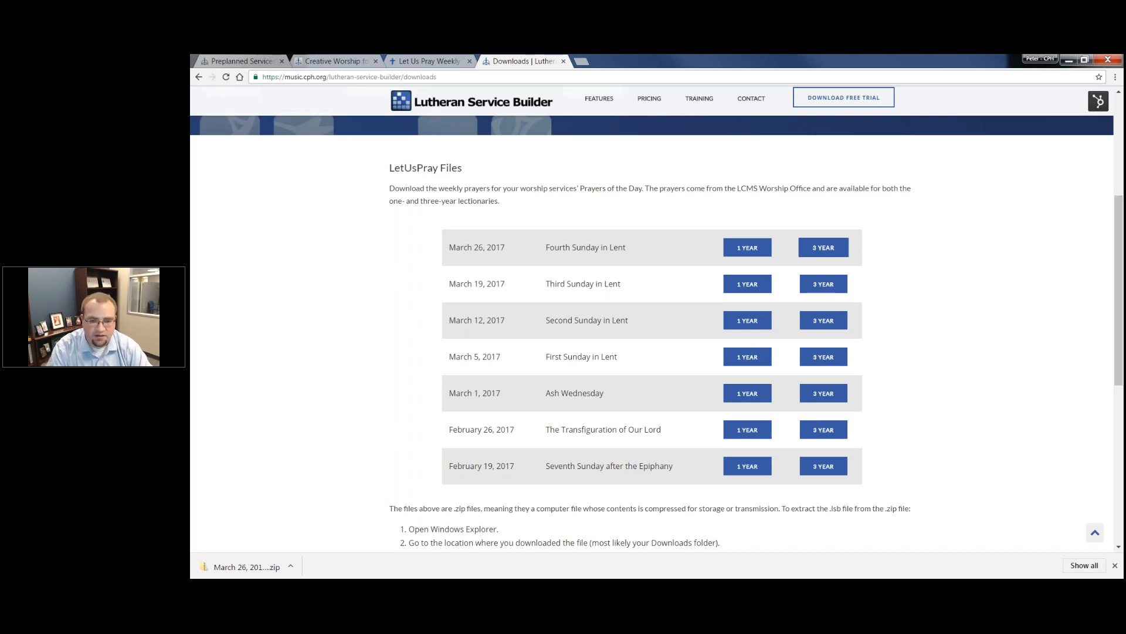
pyautogui.click(254, 567)
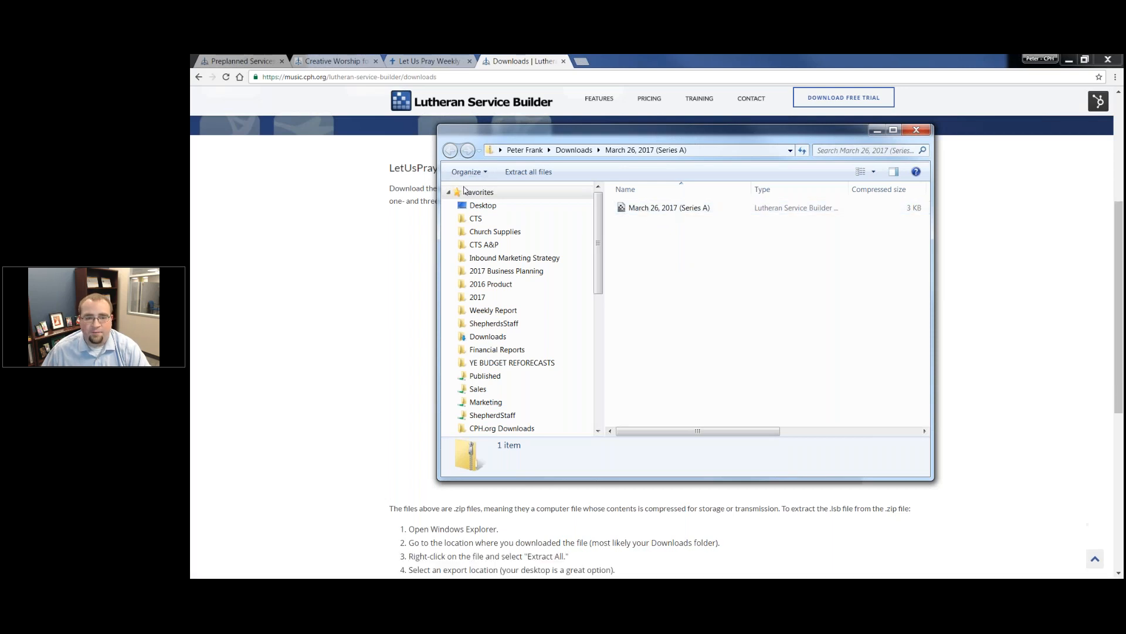
# - Import the March 26, 2017 (Series A) file from the archive into Lutheran Service Builder and review its prayer text among the common elements
pyautogui.click(449, 192)
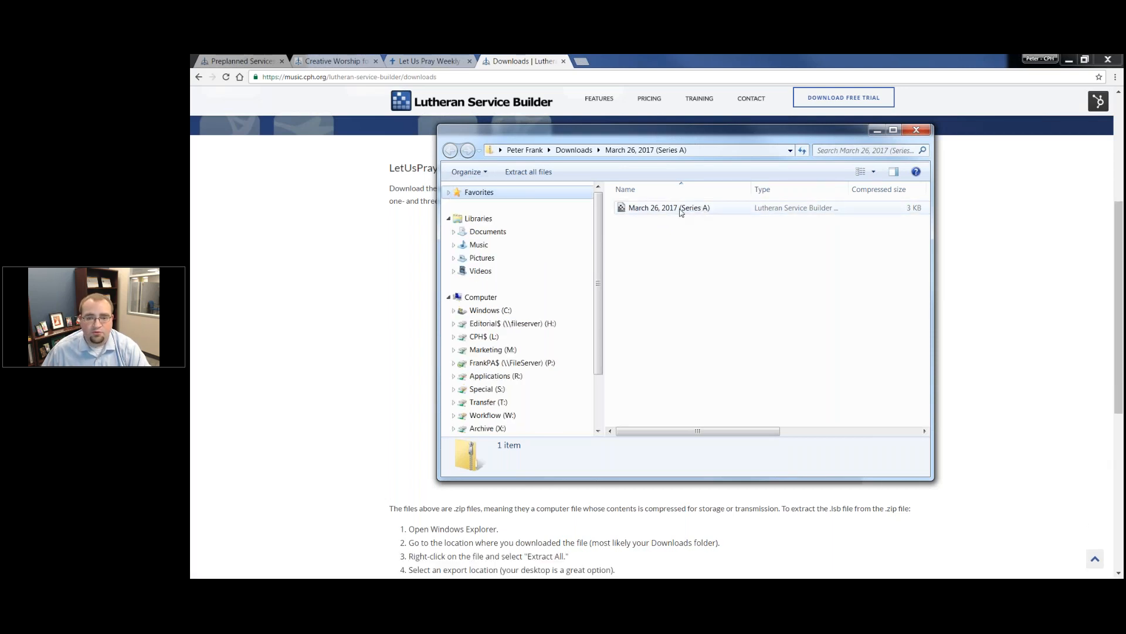
pyautogui.click(699, 212)
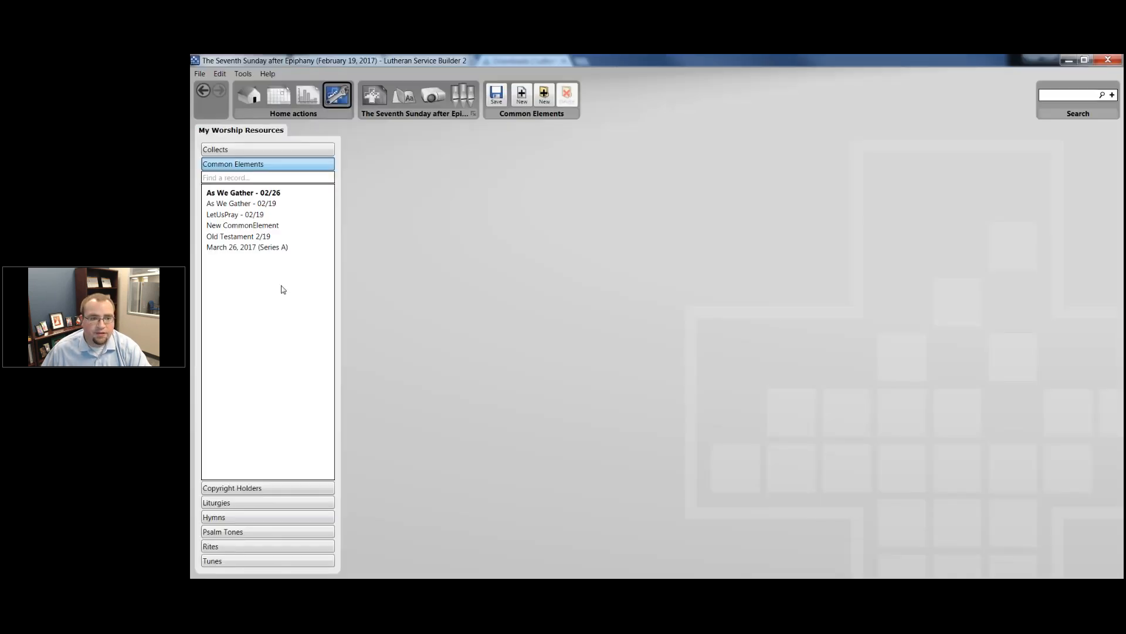
pyautogui.click(273, 248)
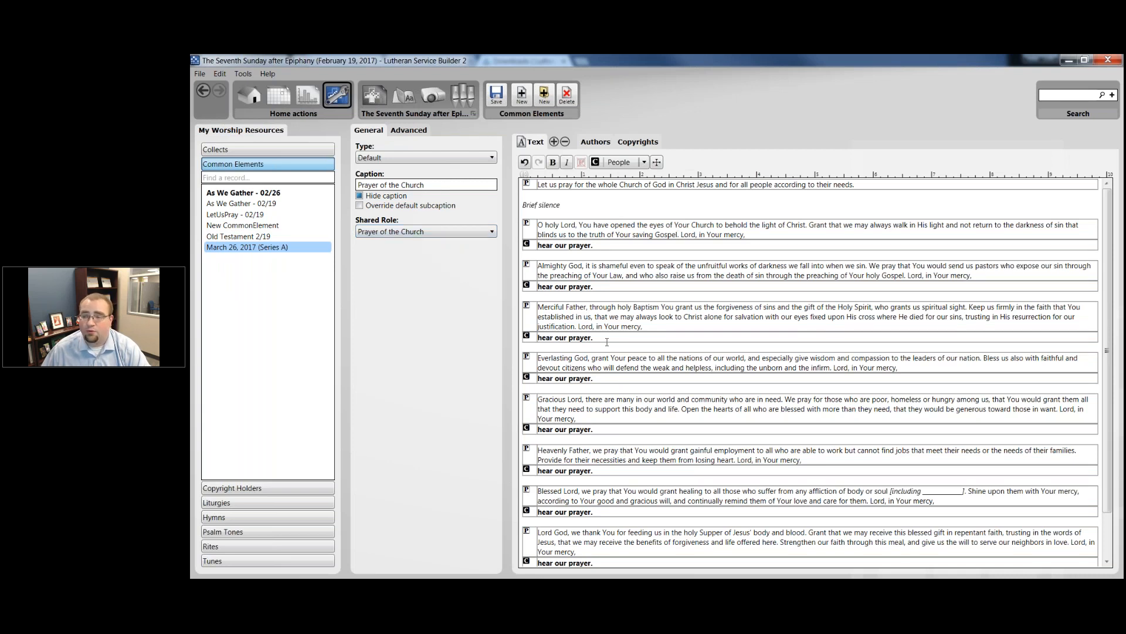
pyautogui.scroll(-2, 612, 333)
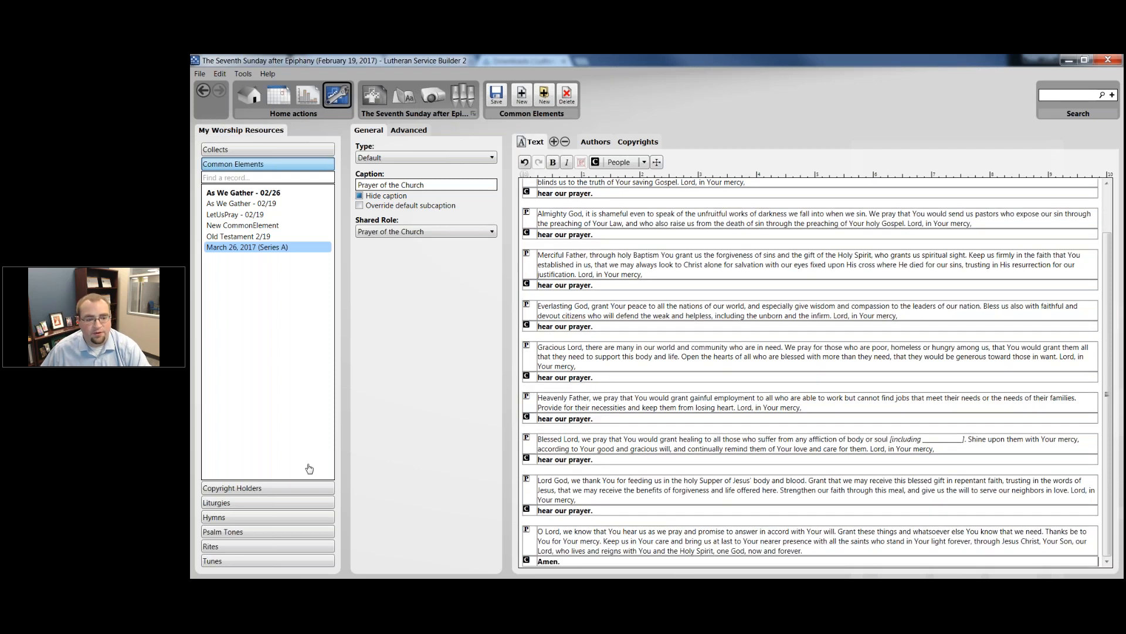
# - Plan the February 26, 2017 Transfiguration of our Lord service and choose March 26, 2017 (Series A) as its Prayer of the Church
pyautogui.click(279, 95)
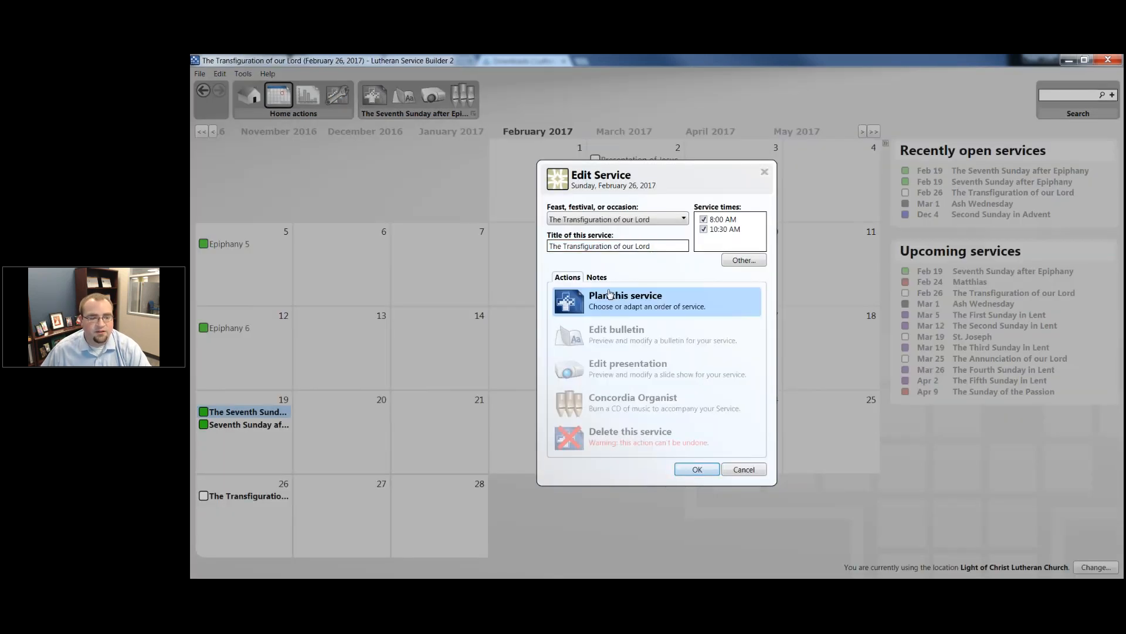
pyautogui.click(610, 296)
pyautogui.scroll(-10, 389, 367)
pyautogui.click(304, 518)
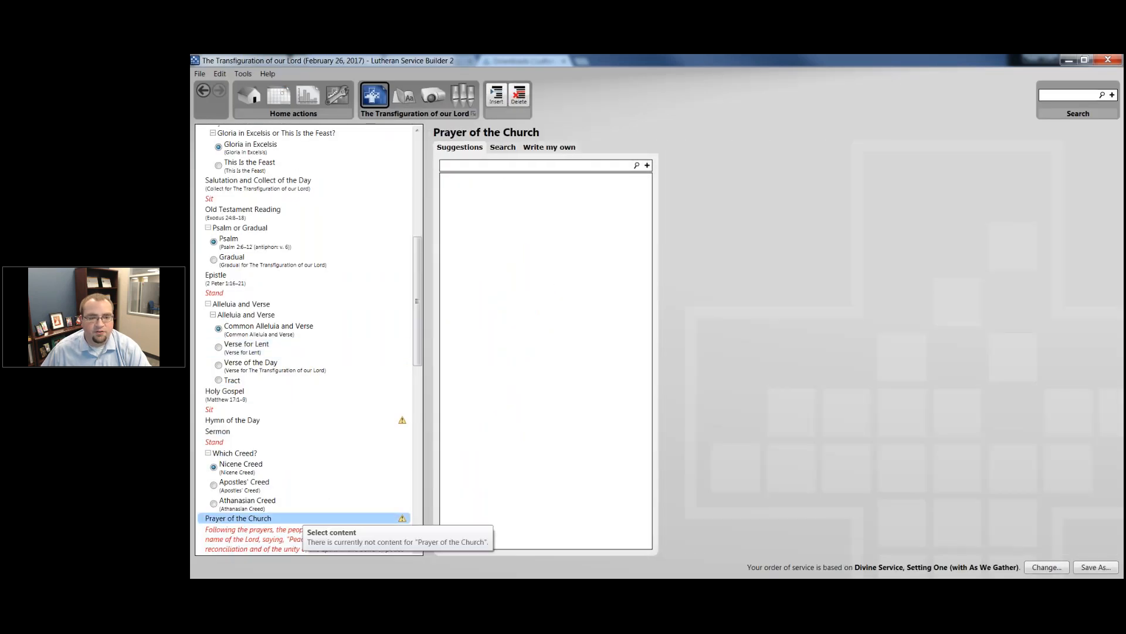
pyautogui.click(549, 147)
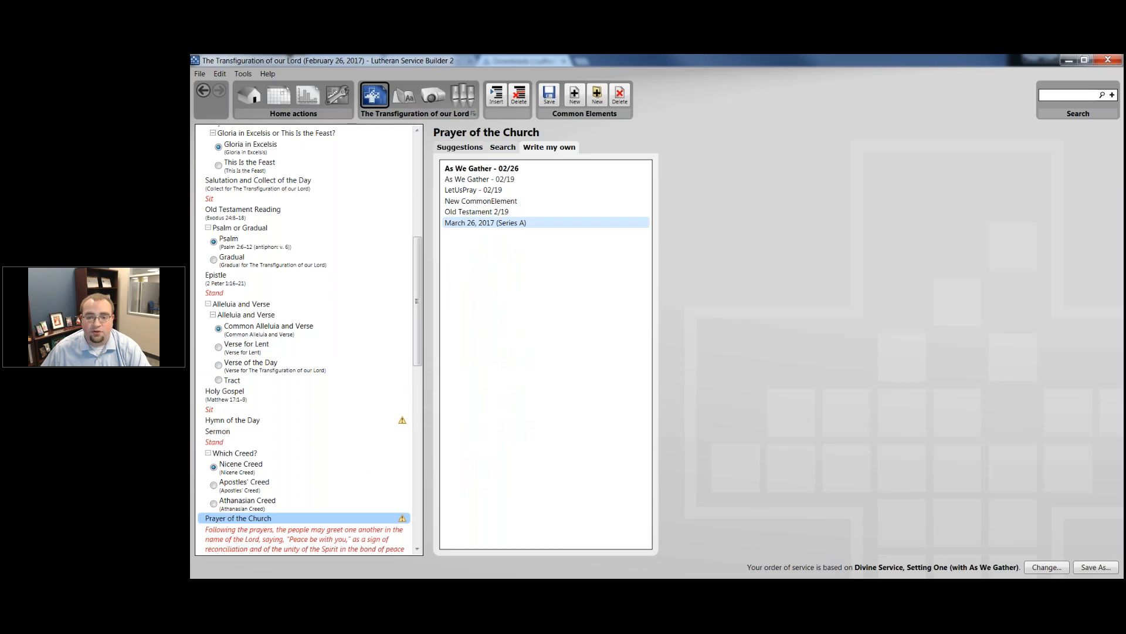
pyautogui.click(486, 223)
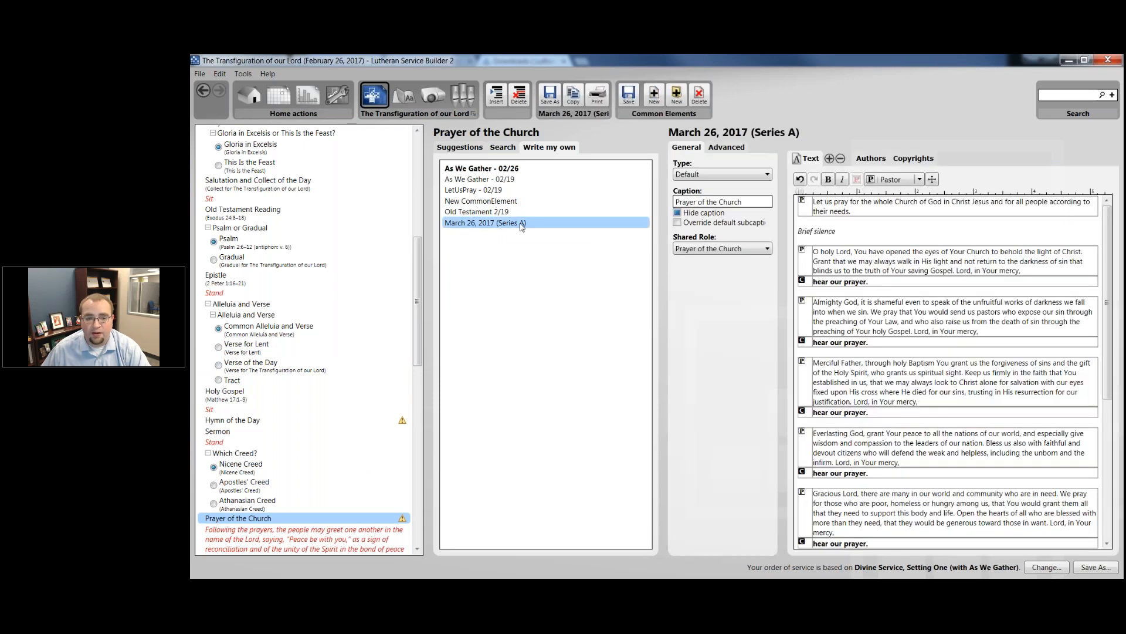
pyautogui.click(264, 519)
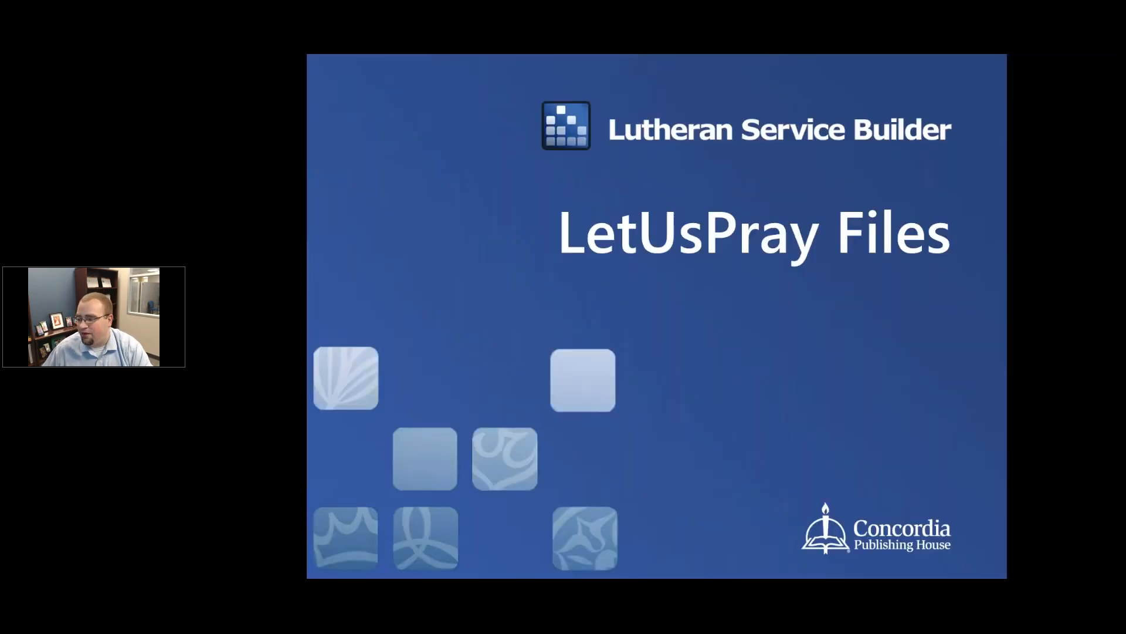
# - Switch to the slide show and advance through the LetUsPray Files slides to the one with the free download address
pyautogui.click(684, 547)
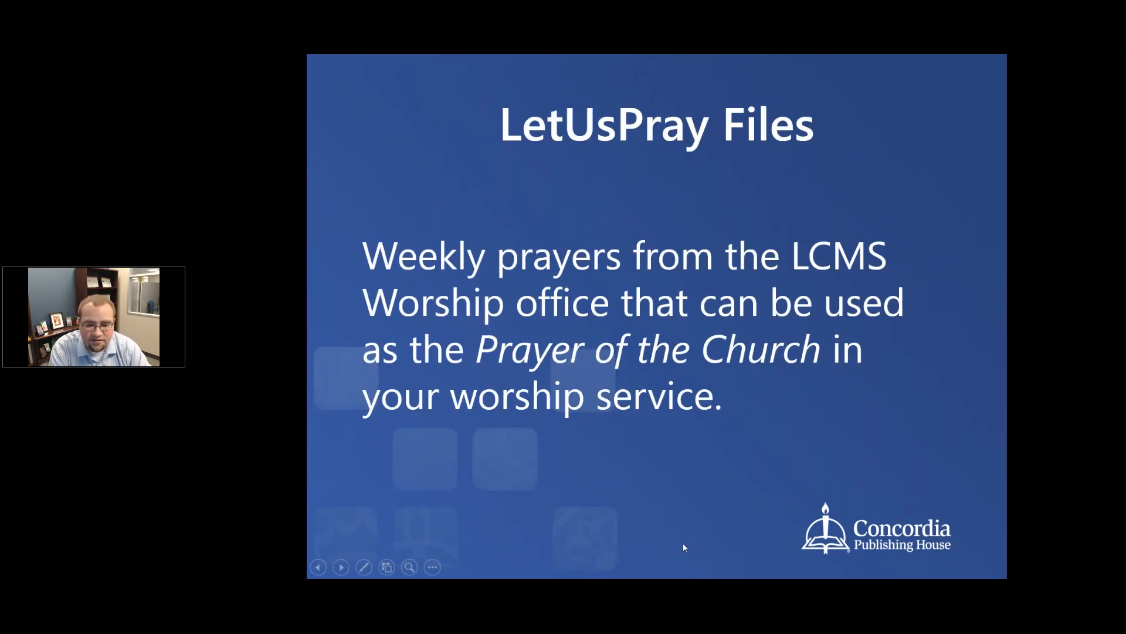
pyautogui.click(684, 544)
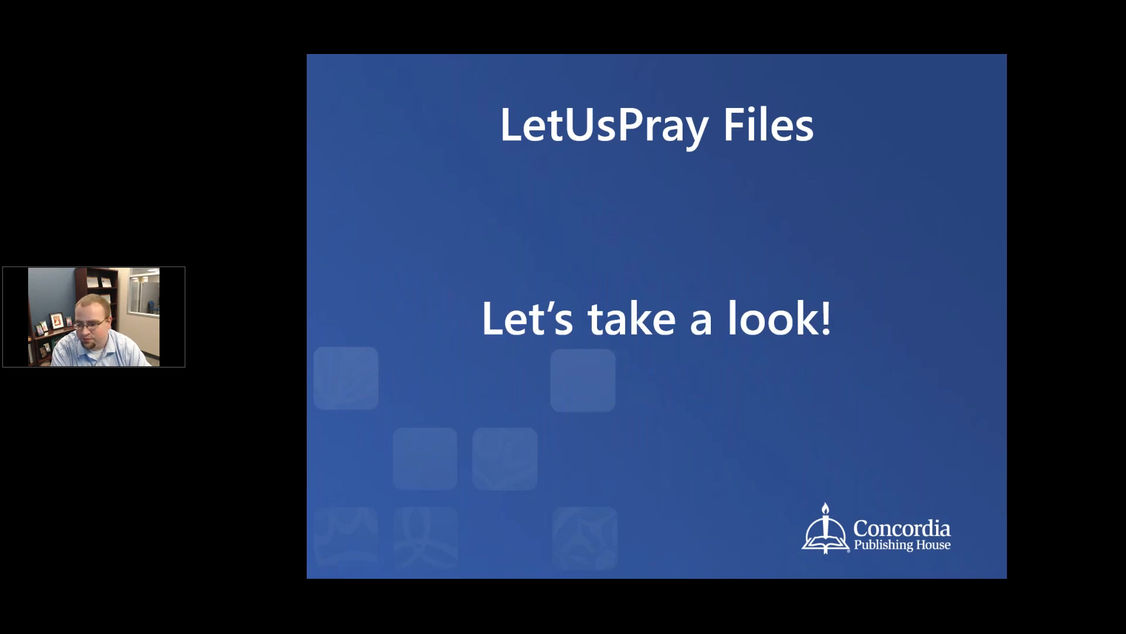
pyautogui.press('Right')
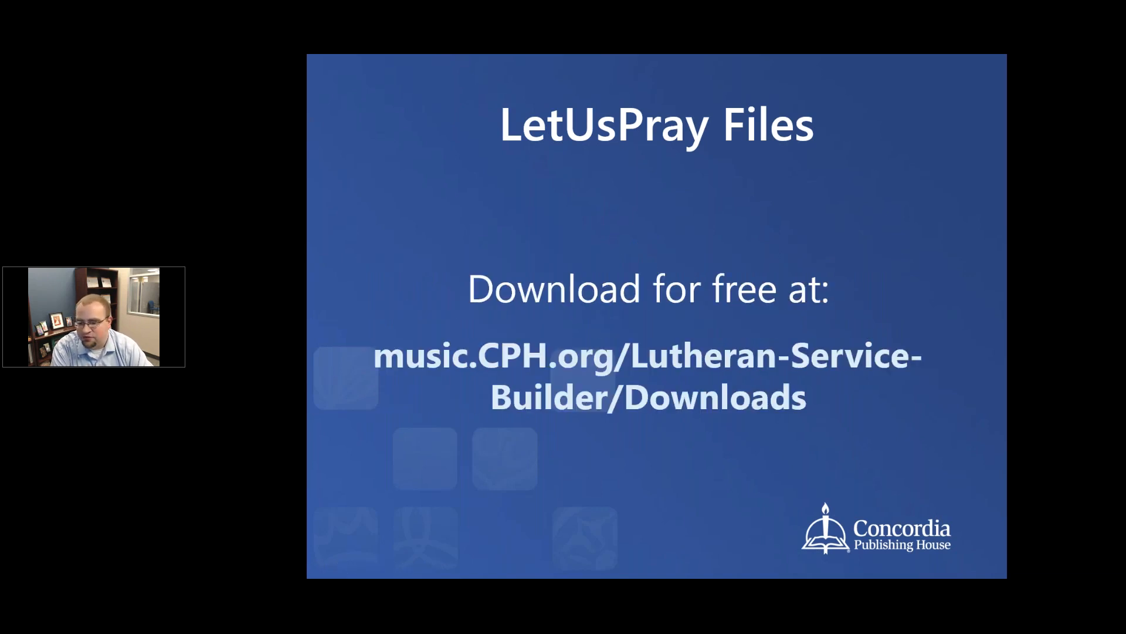